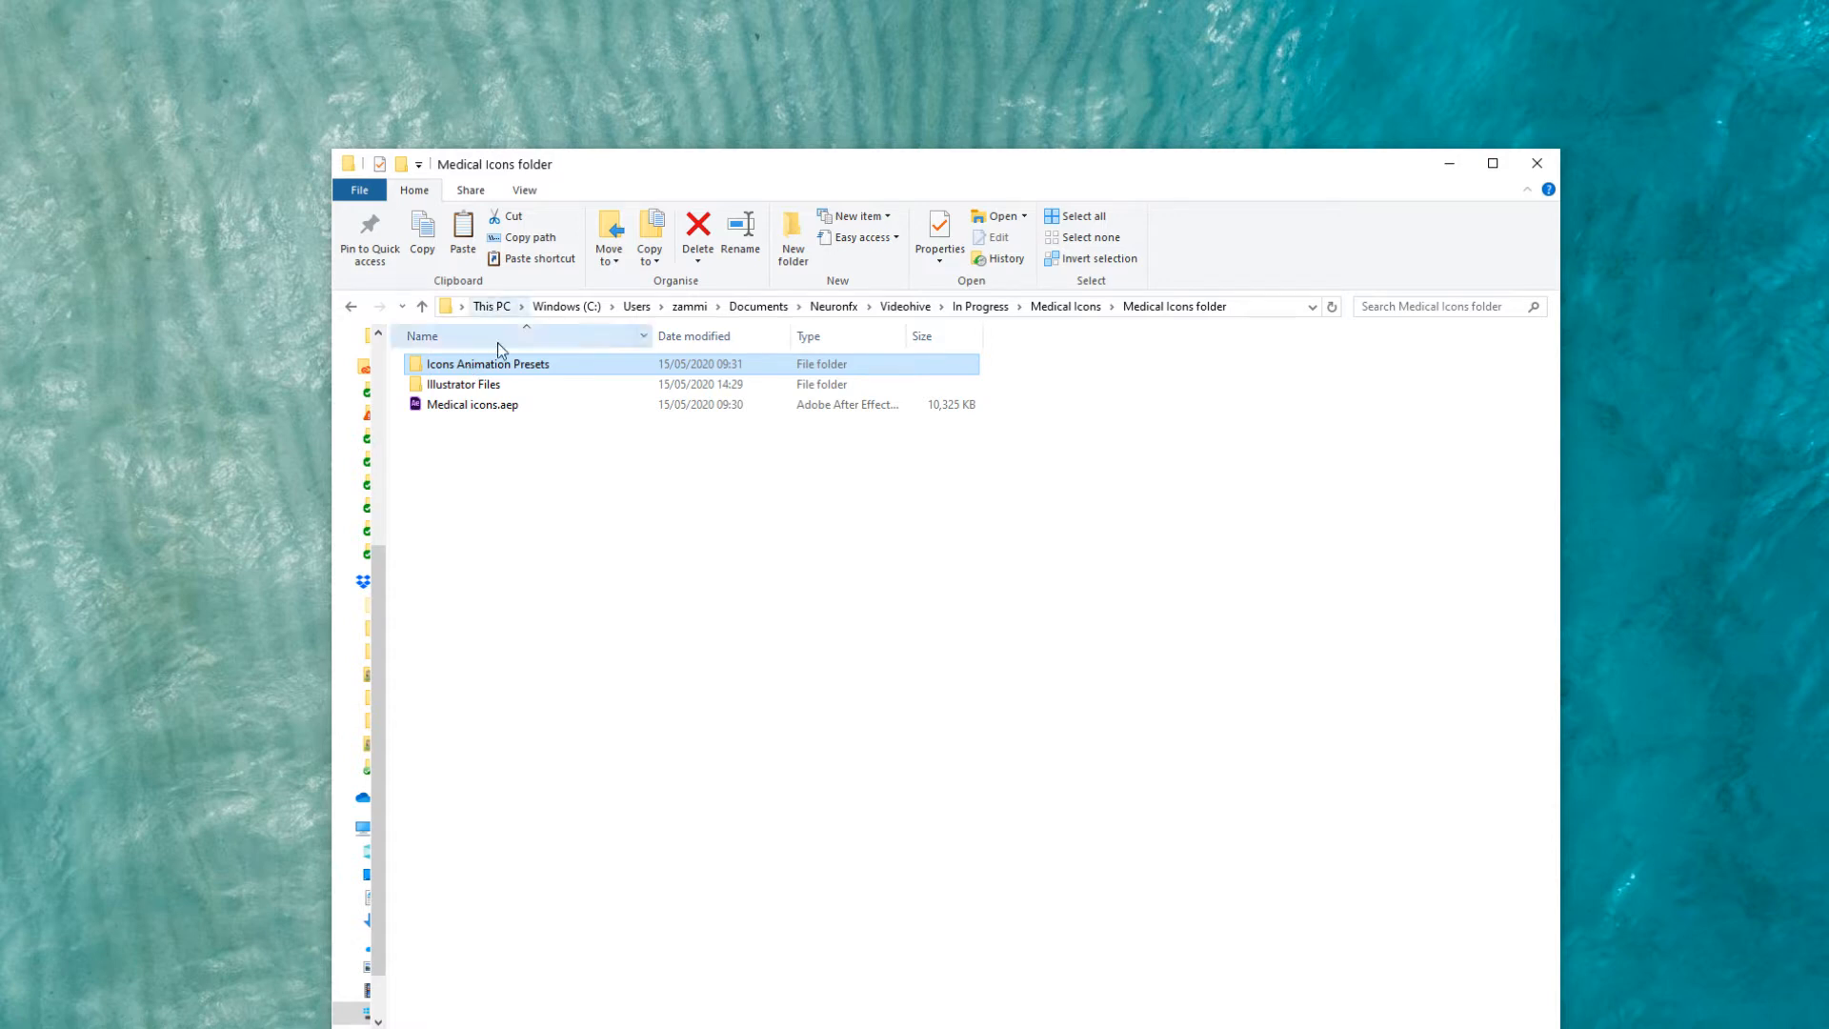
- Copy the Icons Animation Presets folder from the Medical Icons folder
left_click(458, 384)
double_click(456, 365)
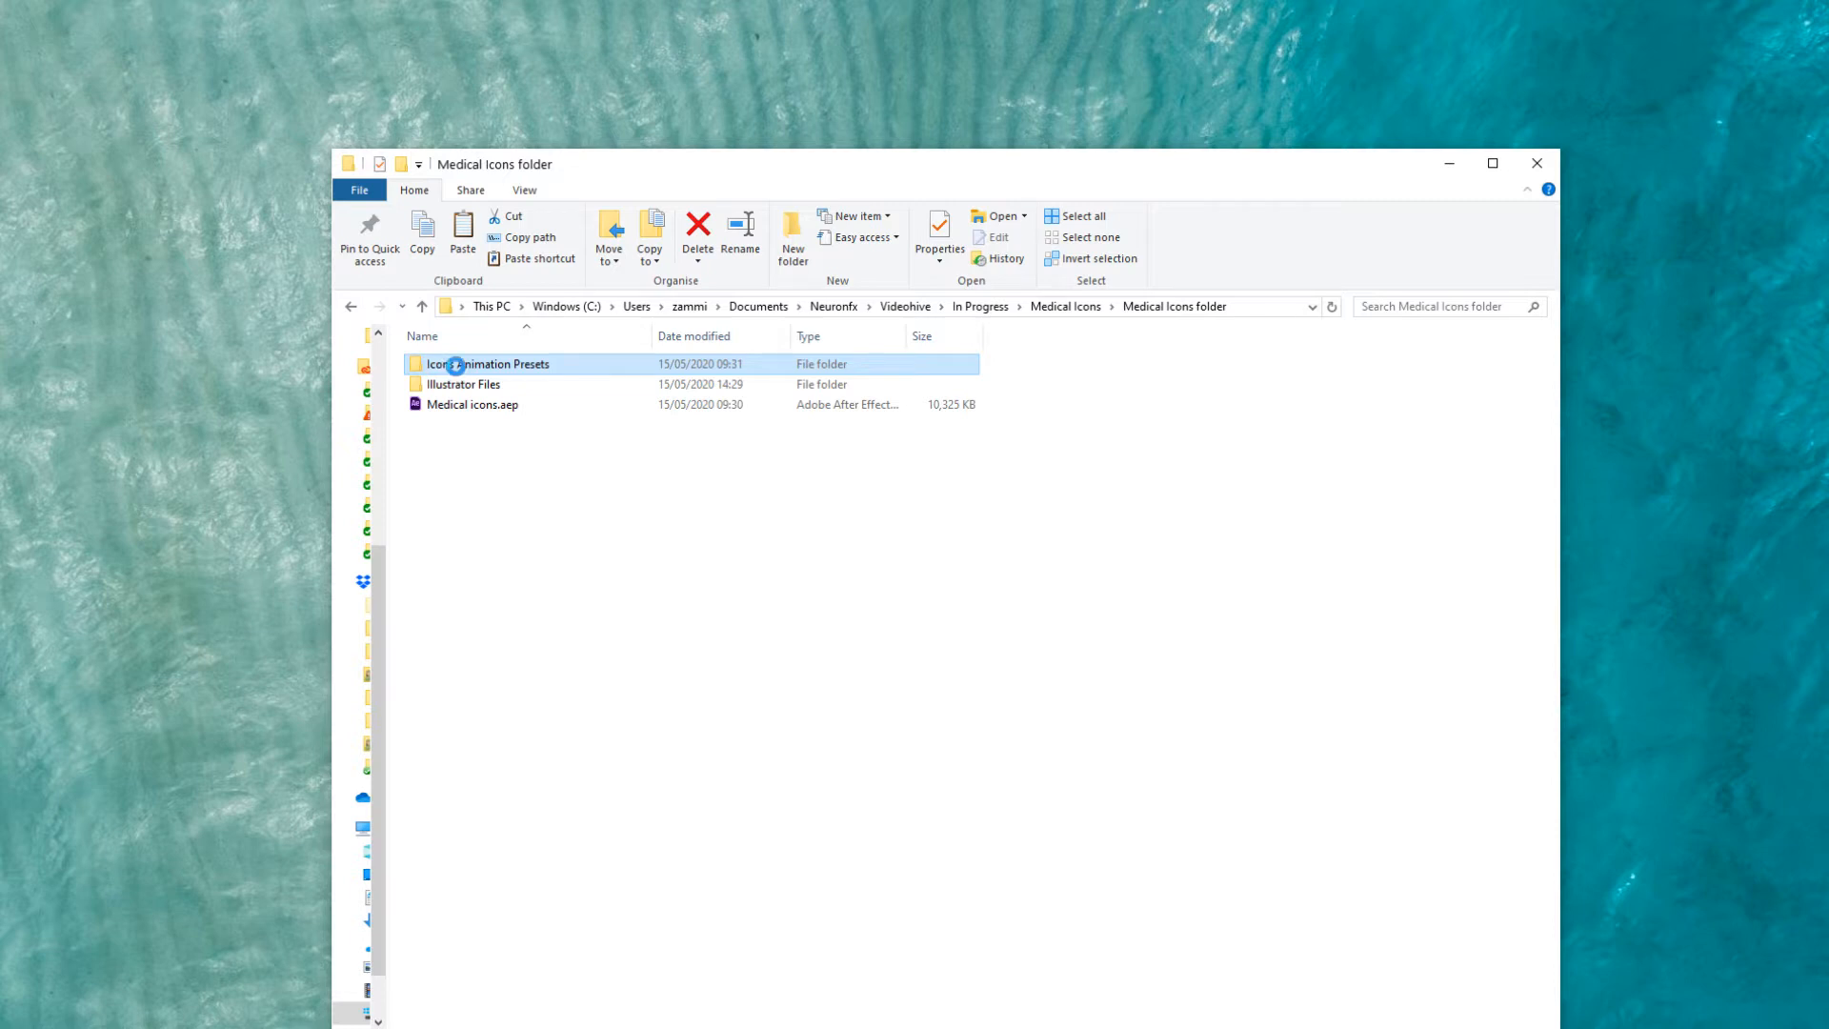
right_click(456, 365)
left_click(522, 813)
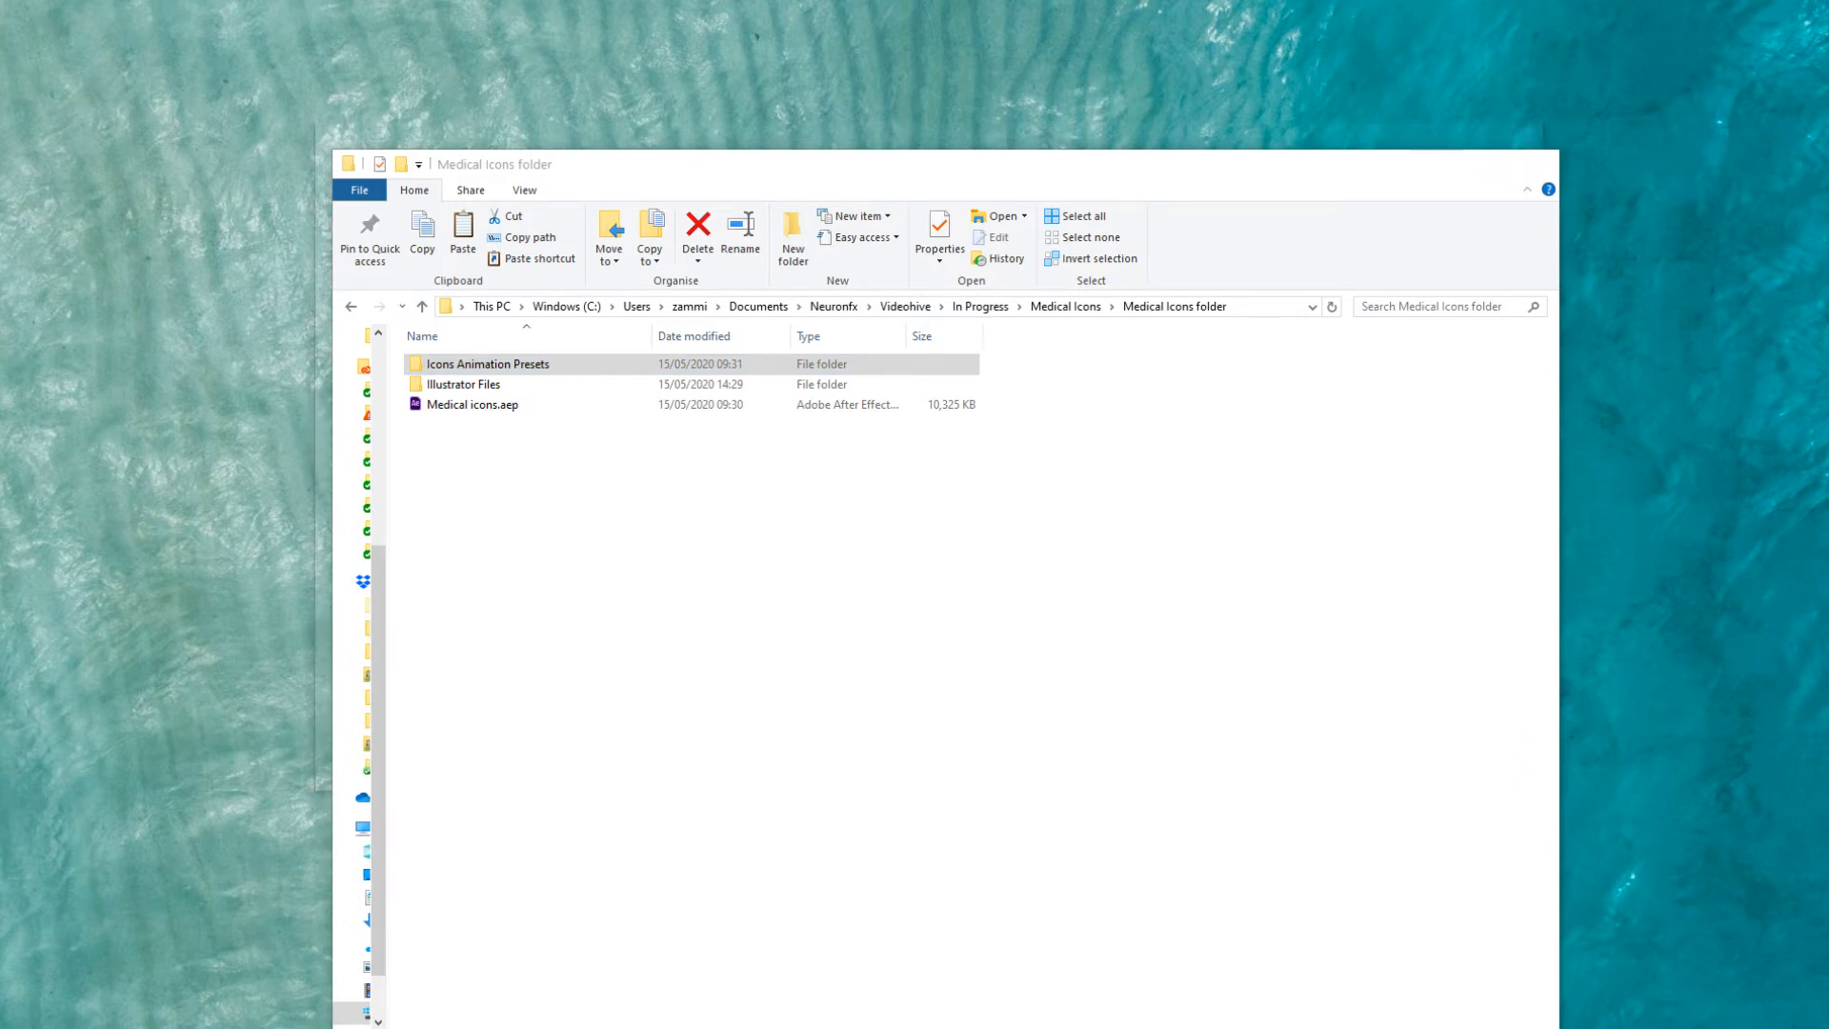
- In the other Explorer window, open Documents > Adobe > After Effects 2020 > User Presets > Animation Presets
key("alt+Tab")
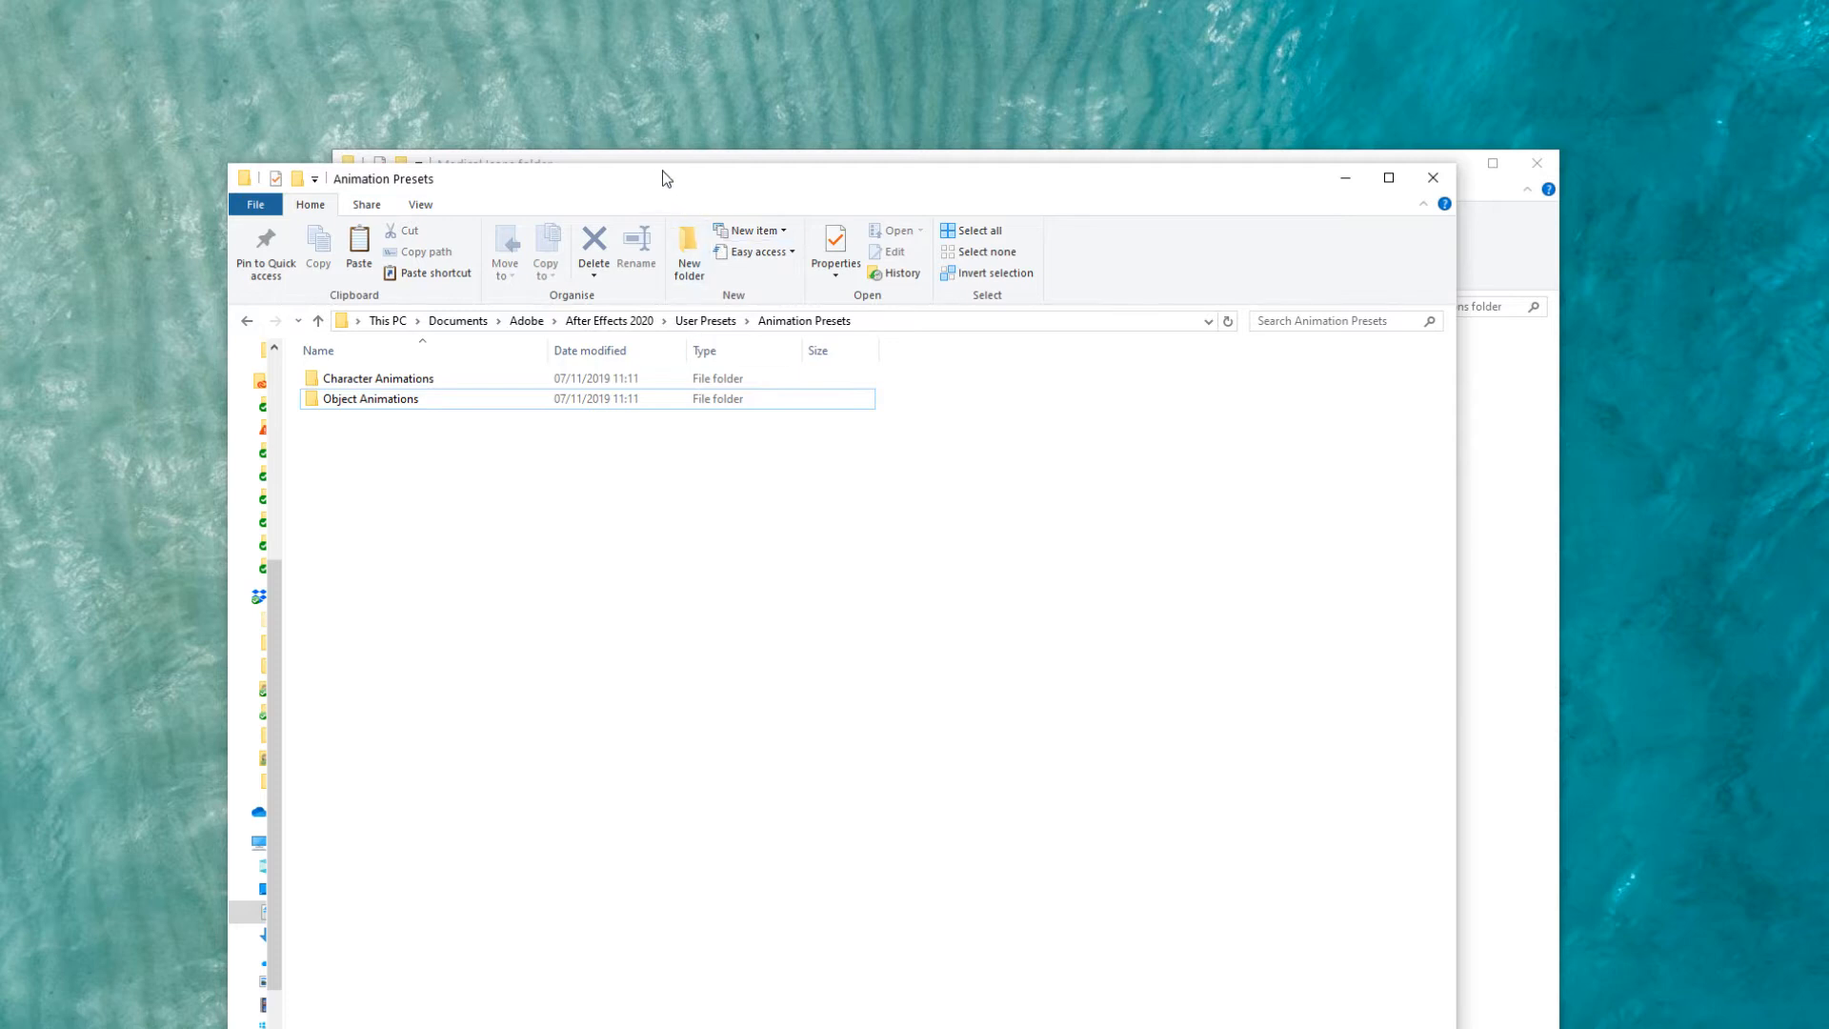
left_click_drag(660, 174, 776, 117)
left_click(573, 266)
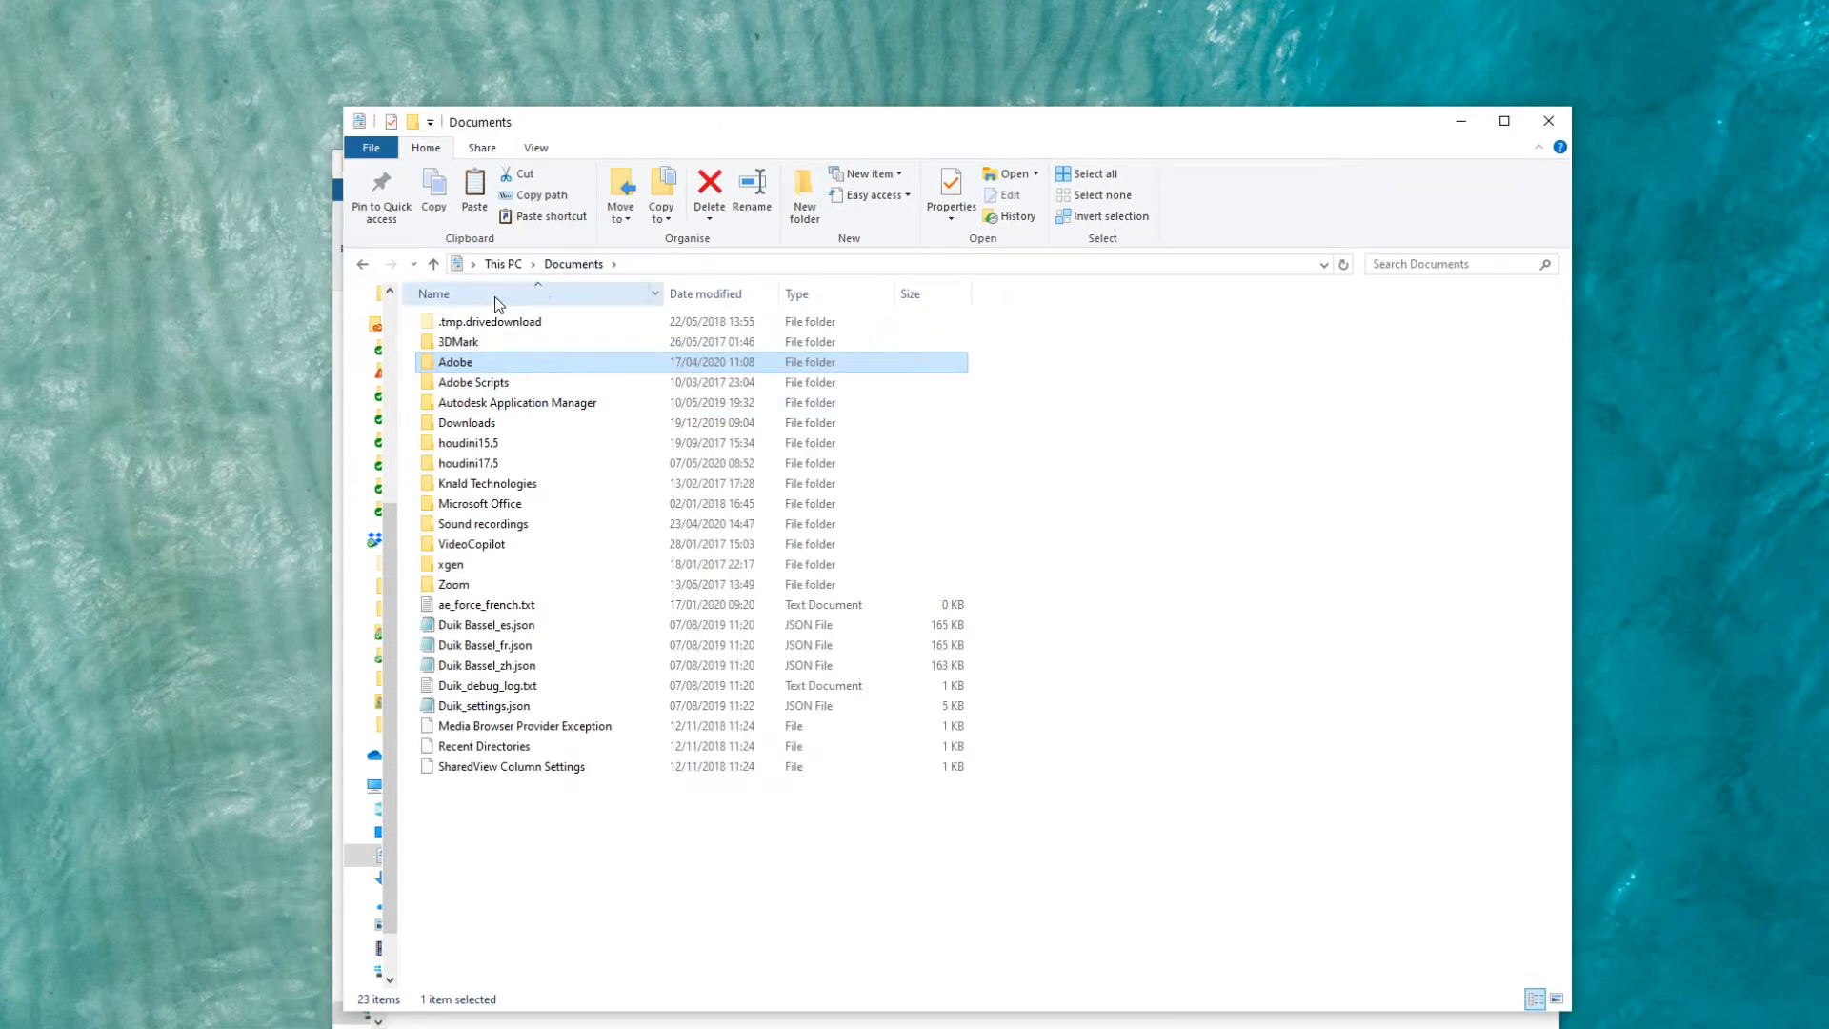
double_click(469, 371)
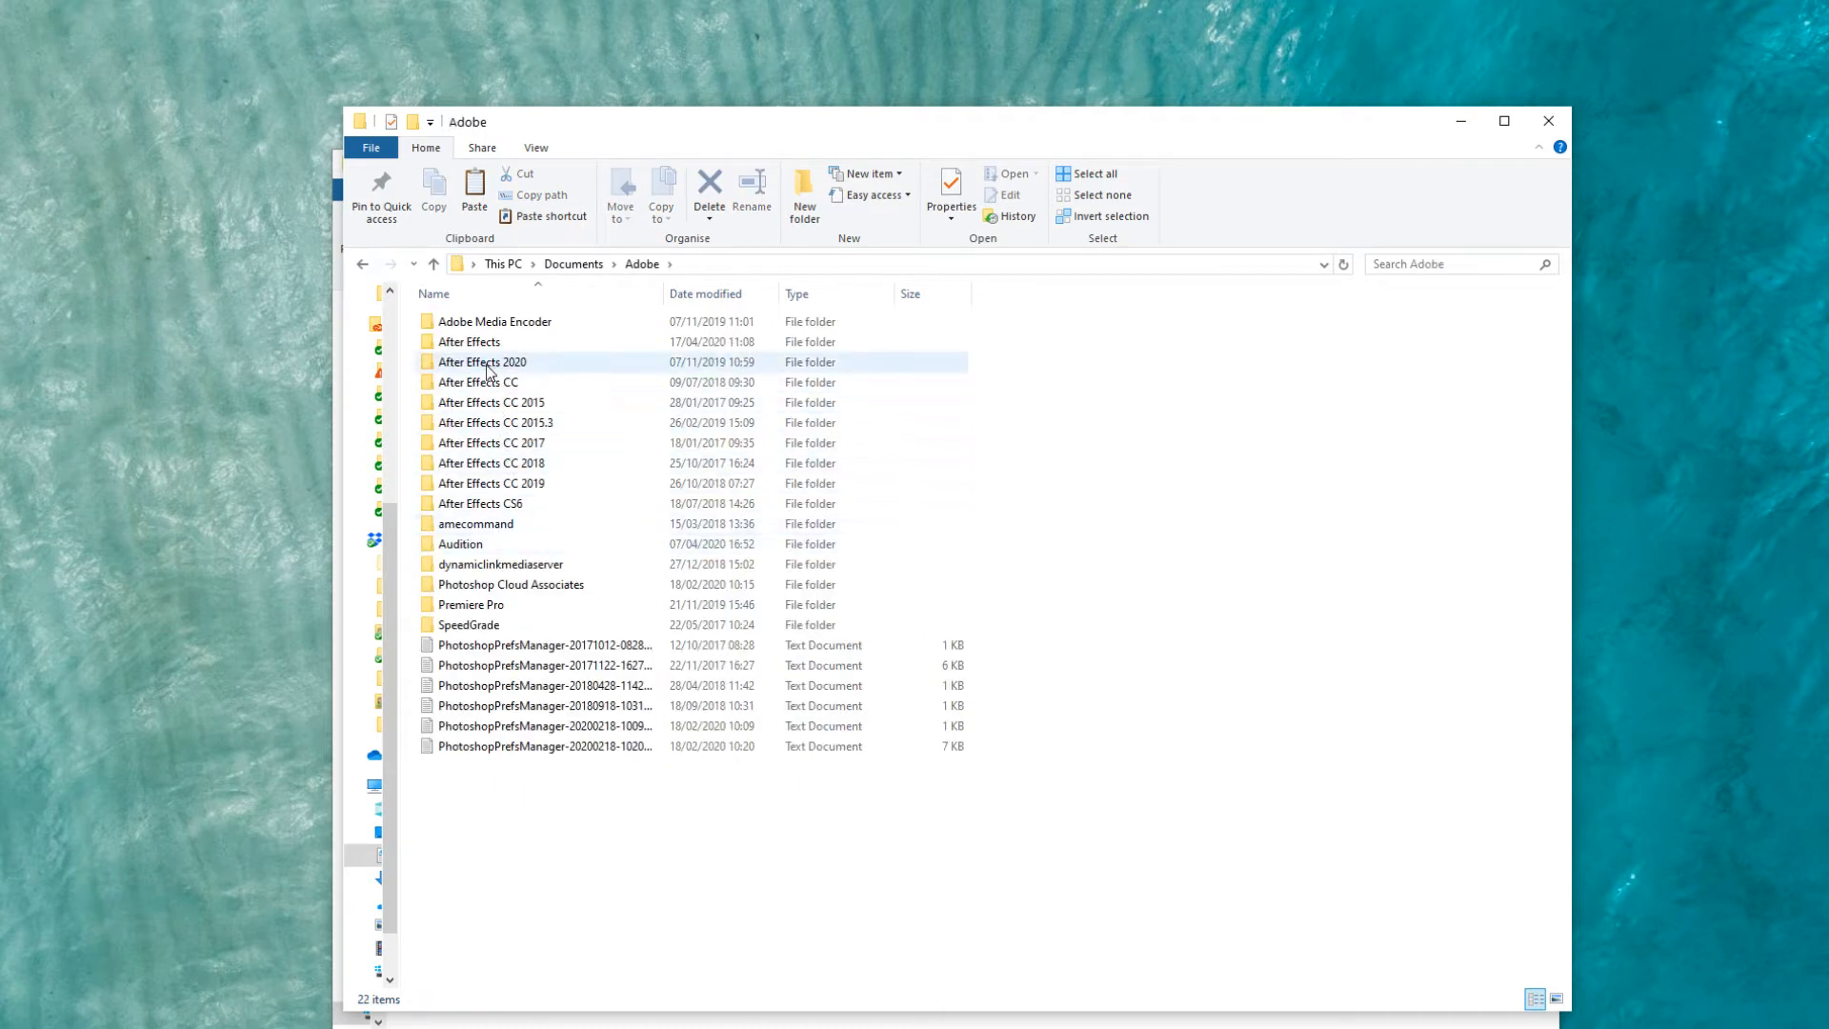
left_click(488, 364)
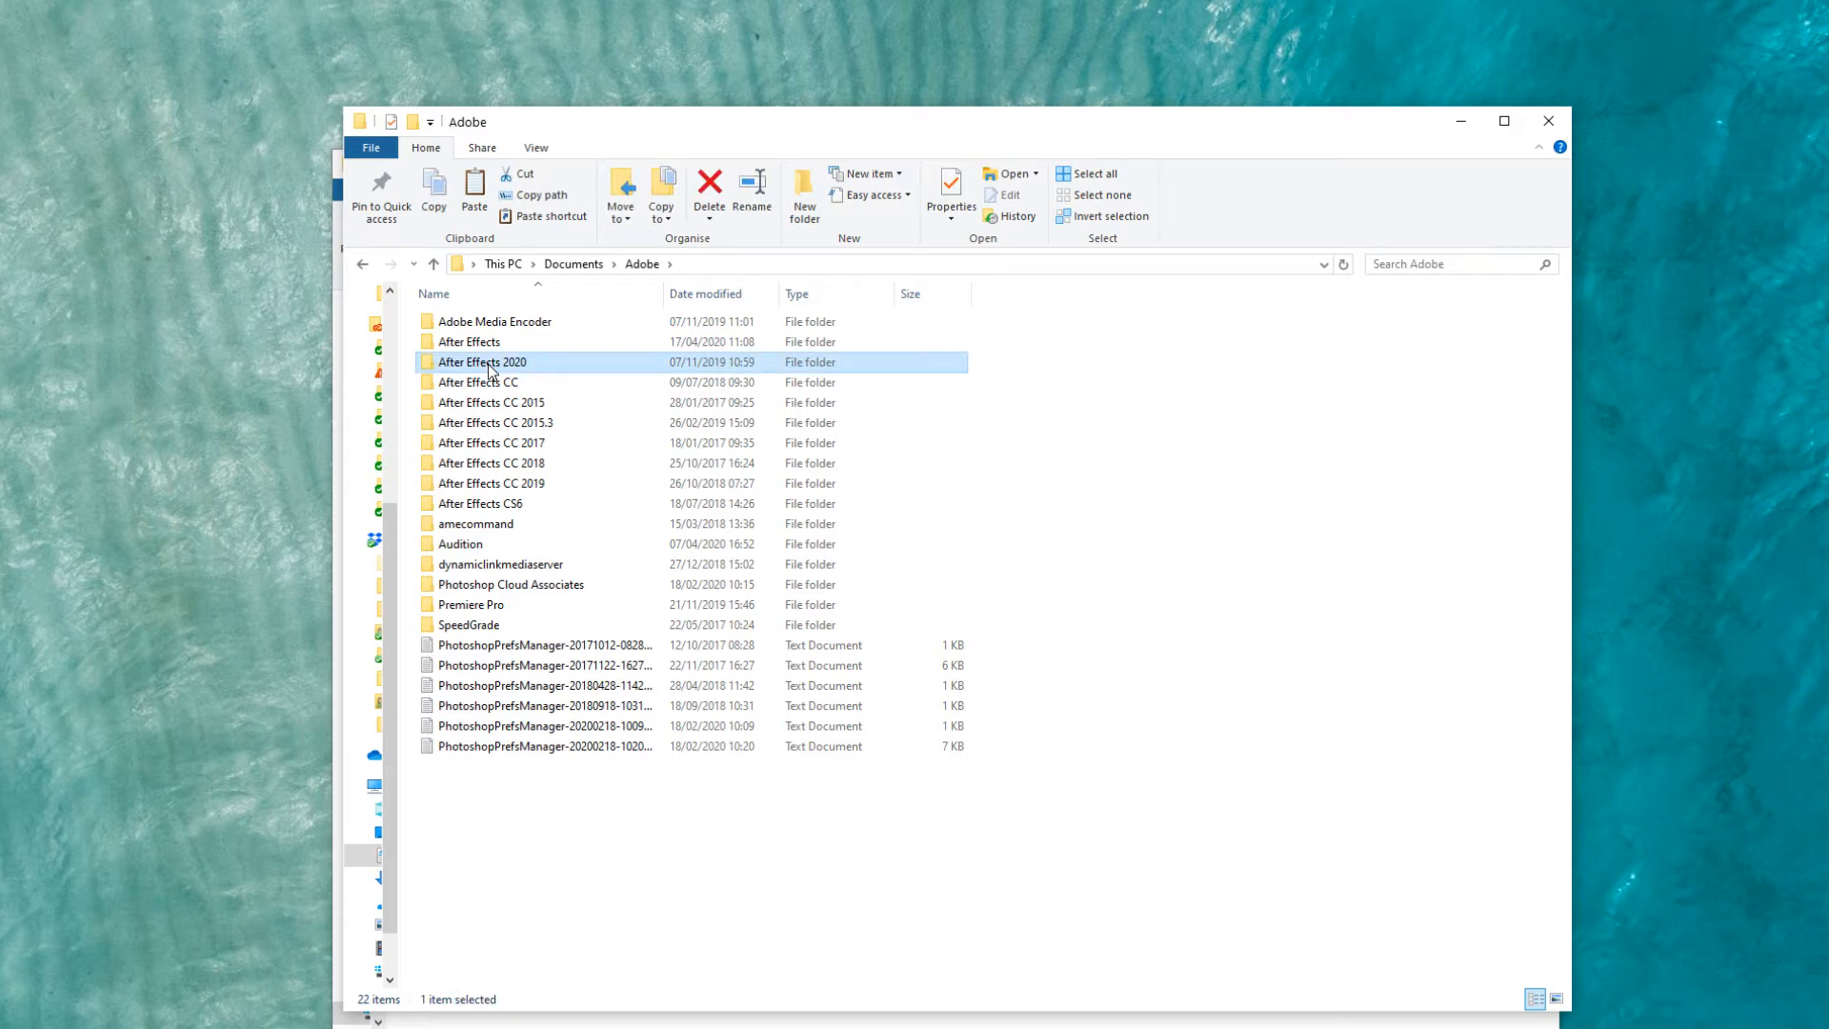
double_click(487, 363)
left_click(488, 364)
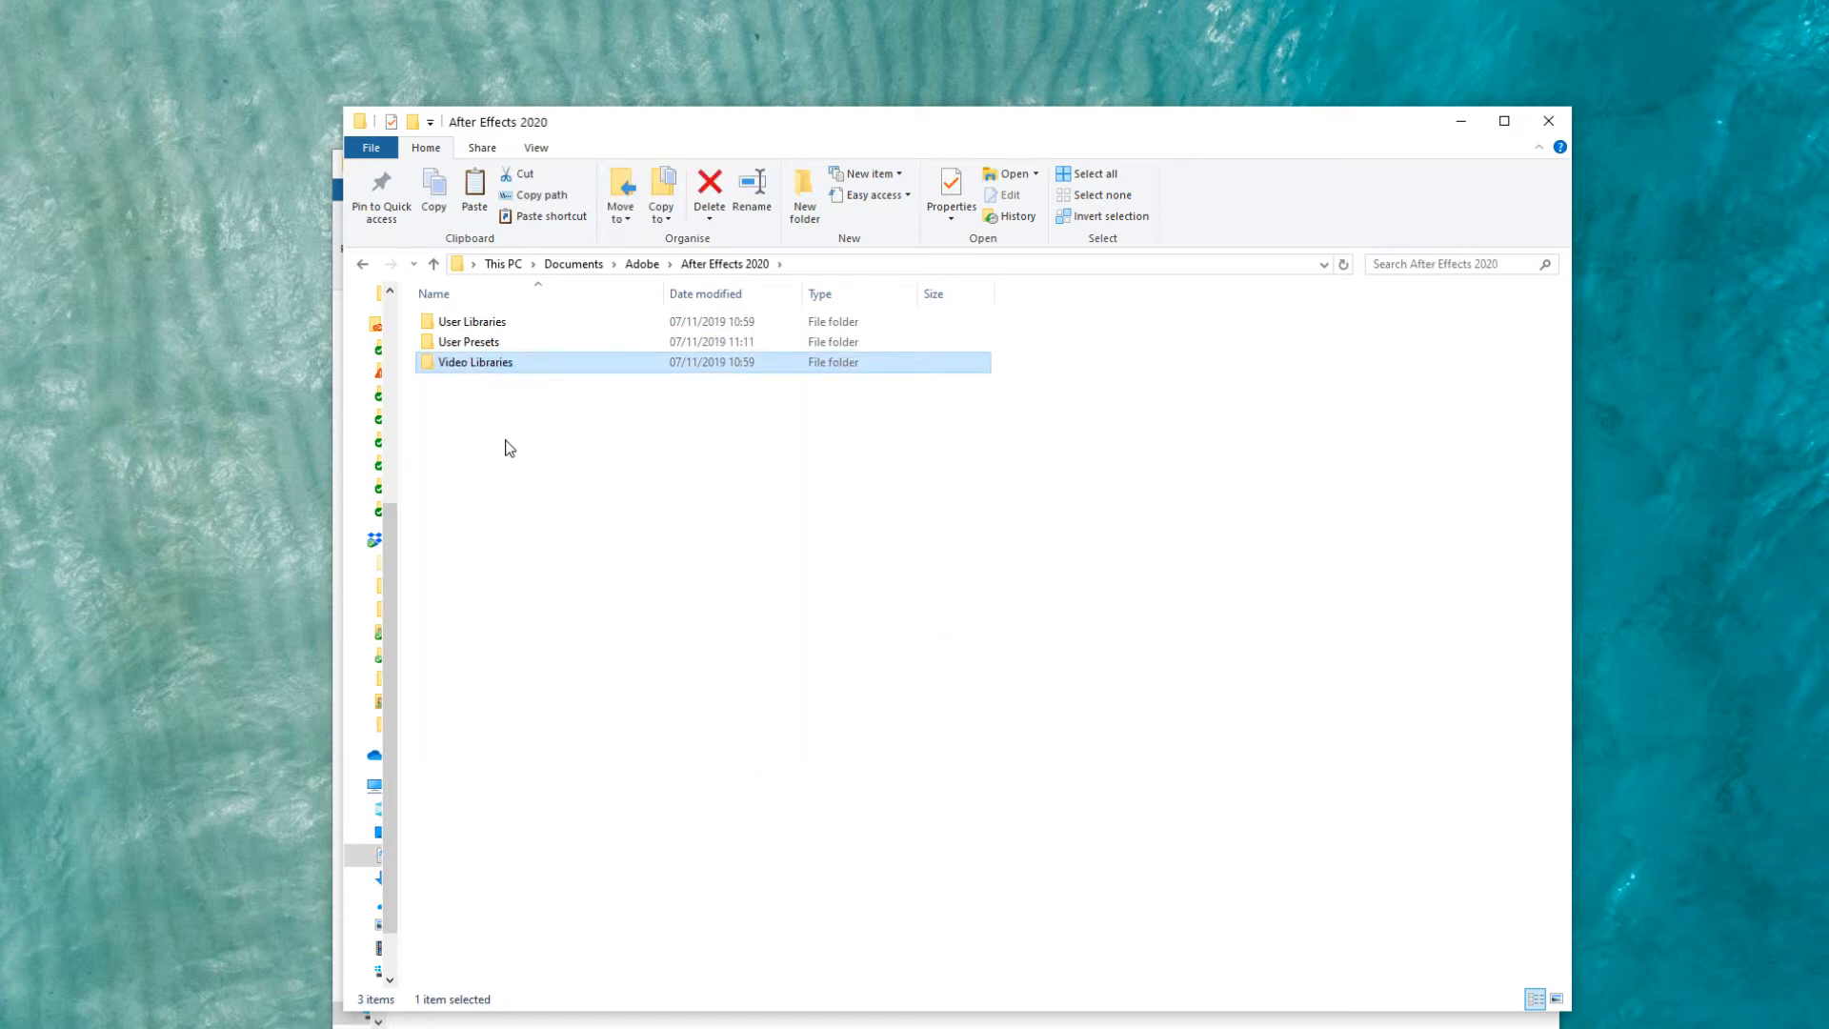
left_click(510, 448)
double_click(472, 339)
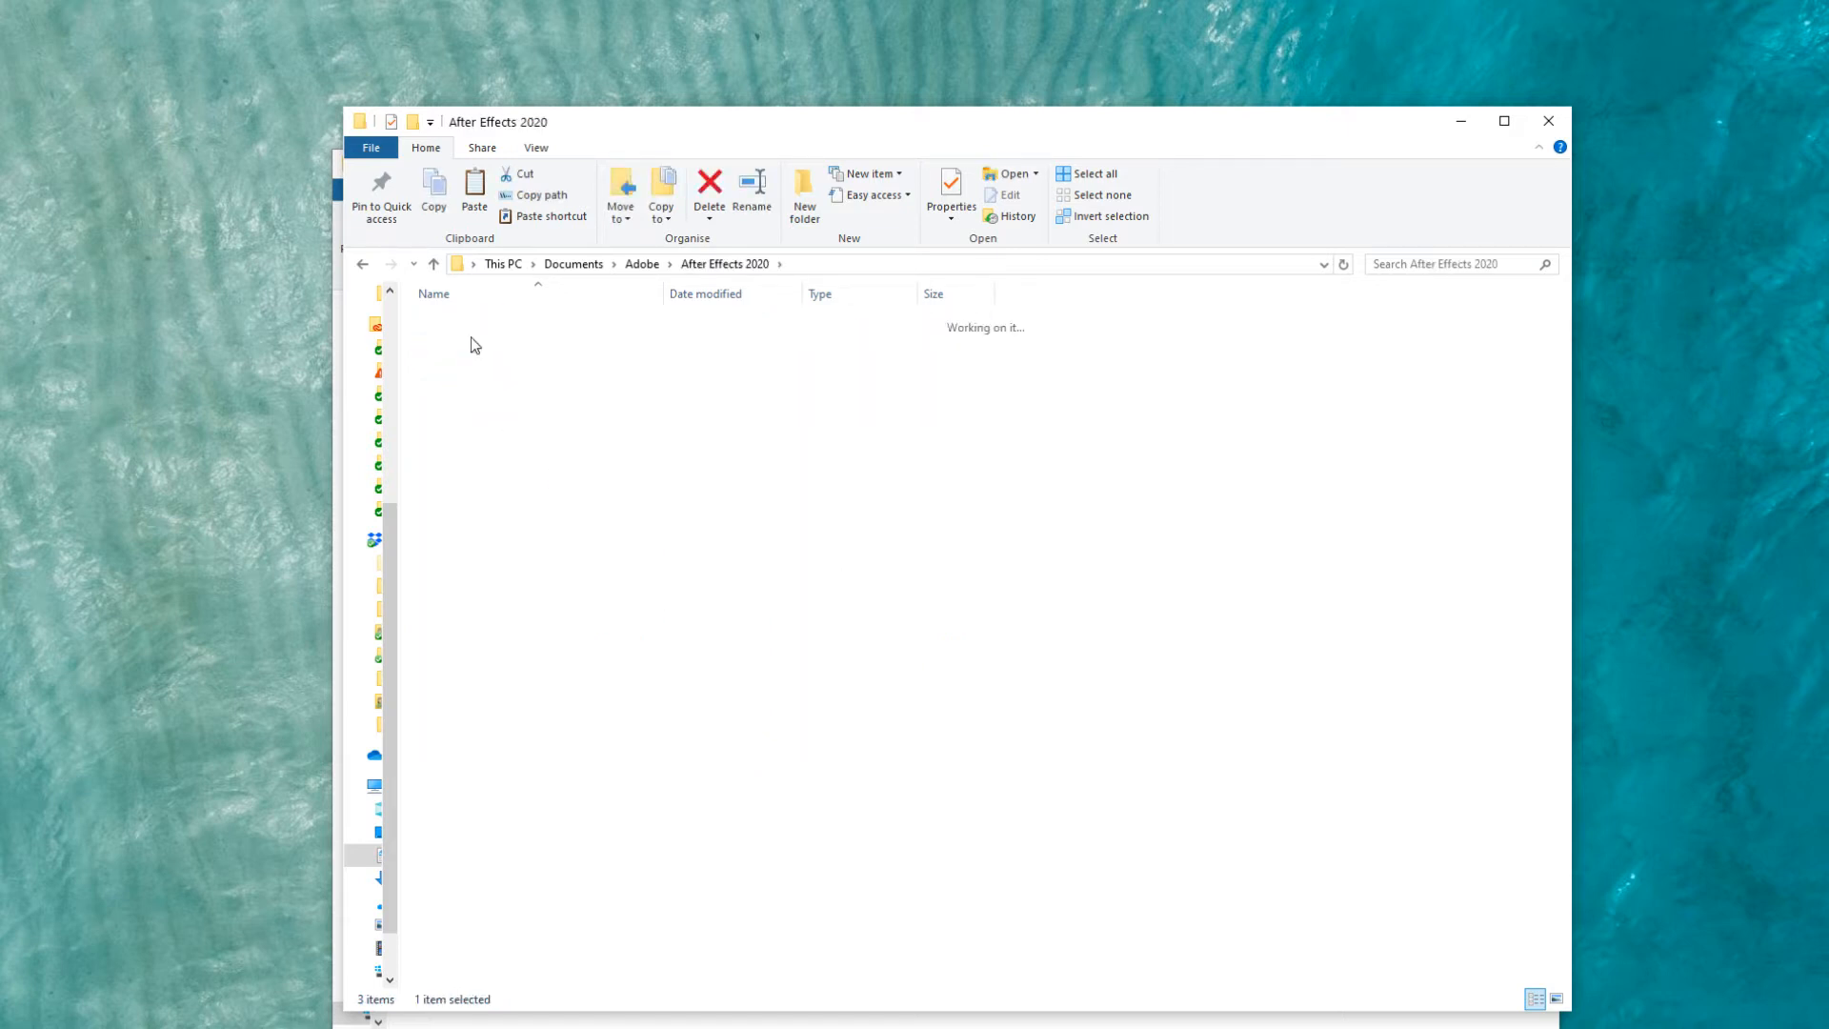
left_click(485, 323)
double_click(485, 323)
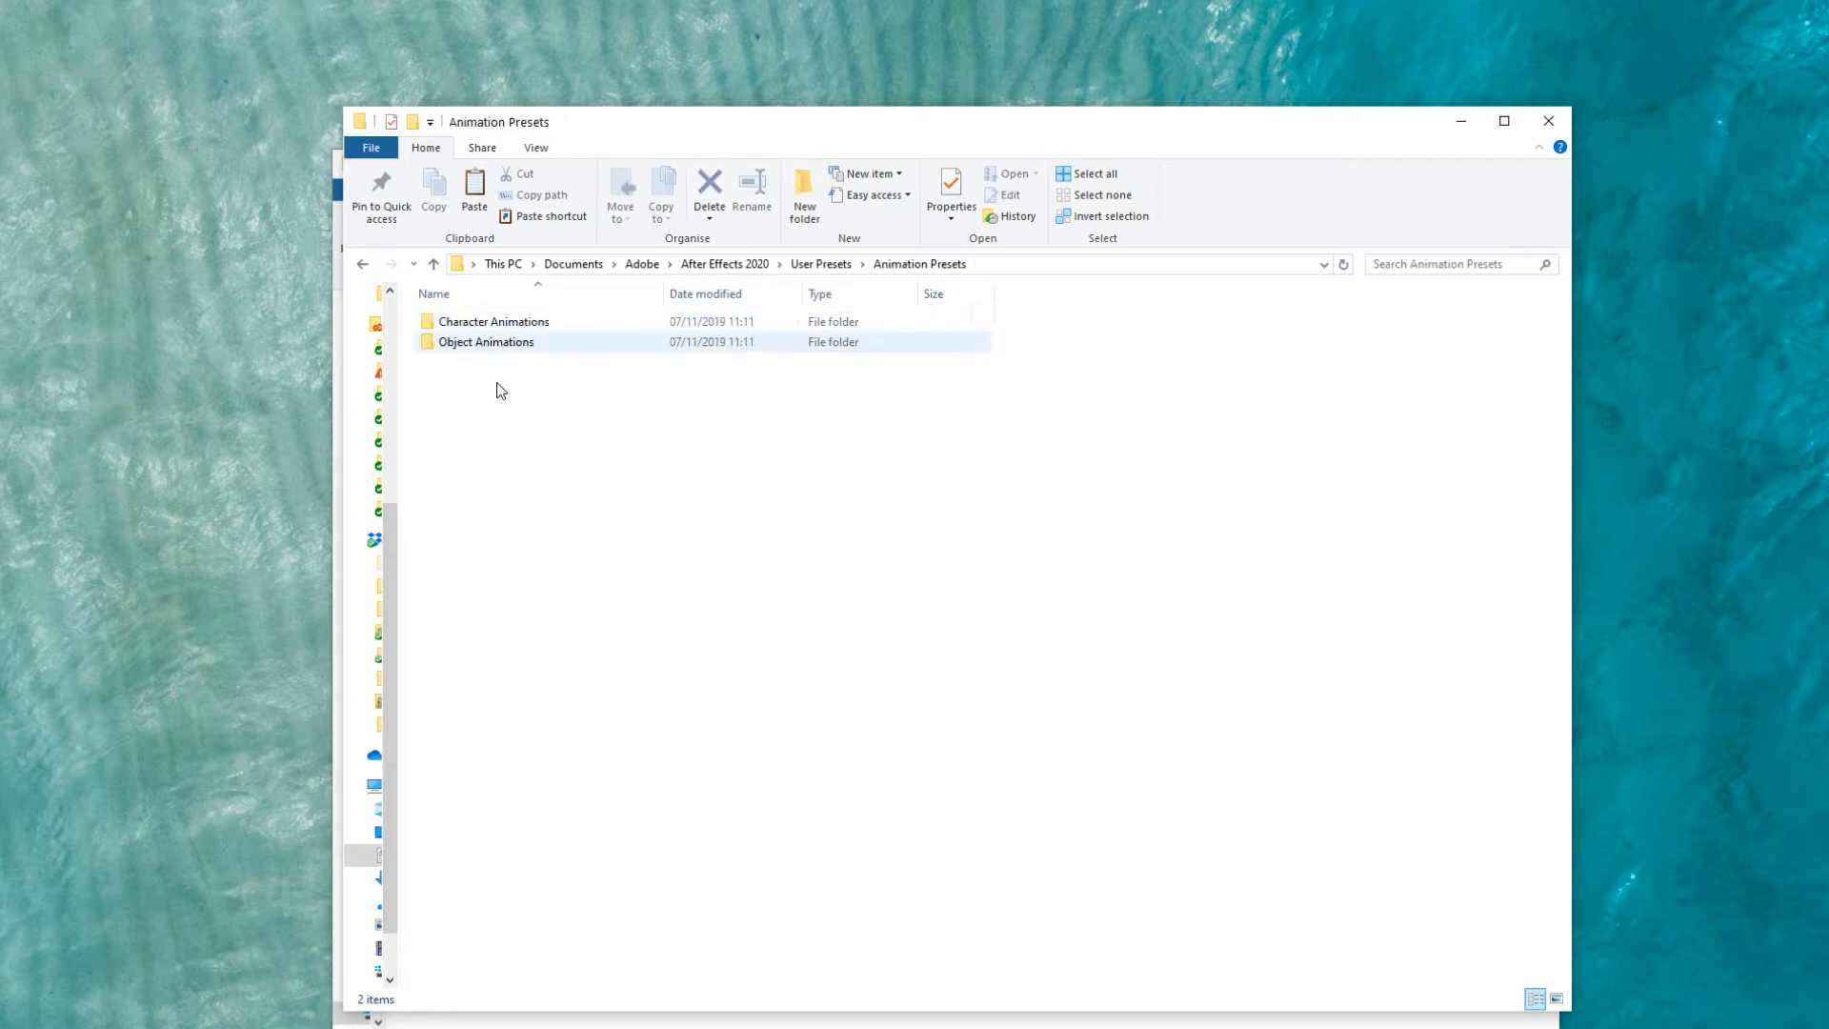
- Paste the copied presets folder into Animation Presets and close that folder window
right_click(569, 439)
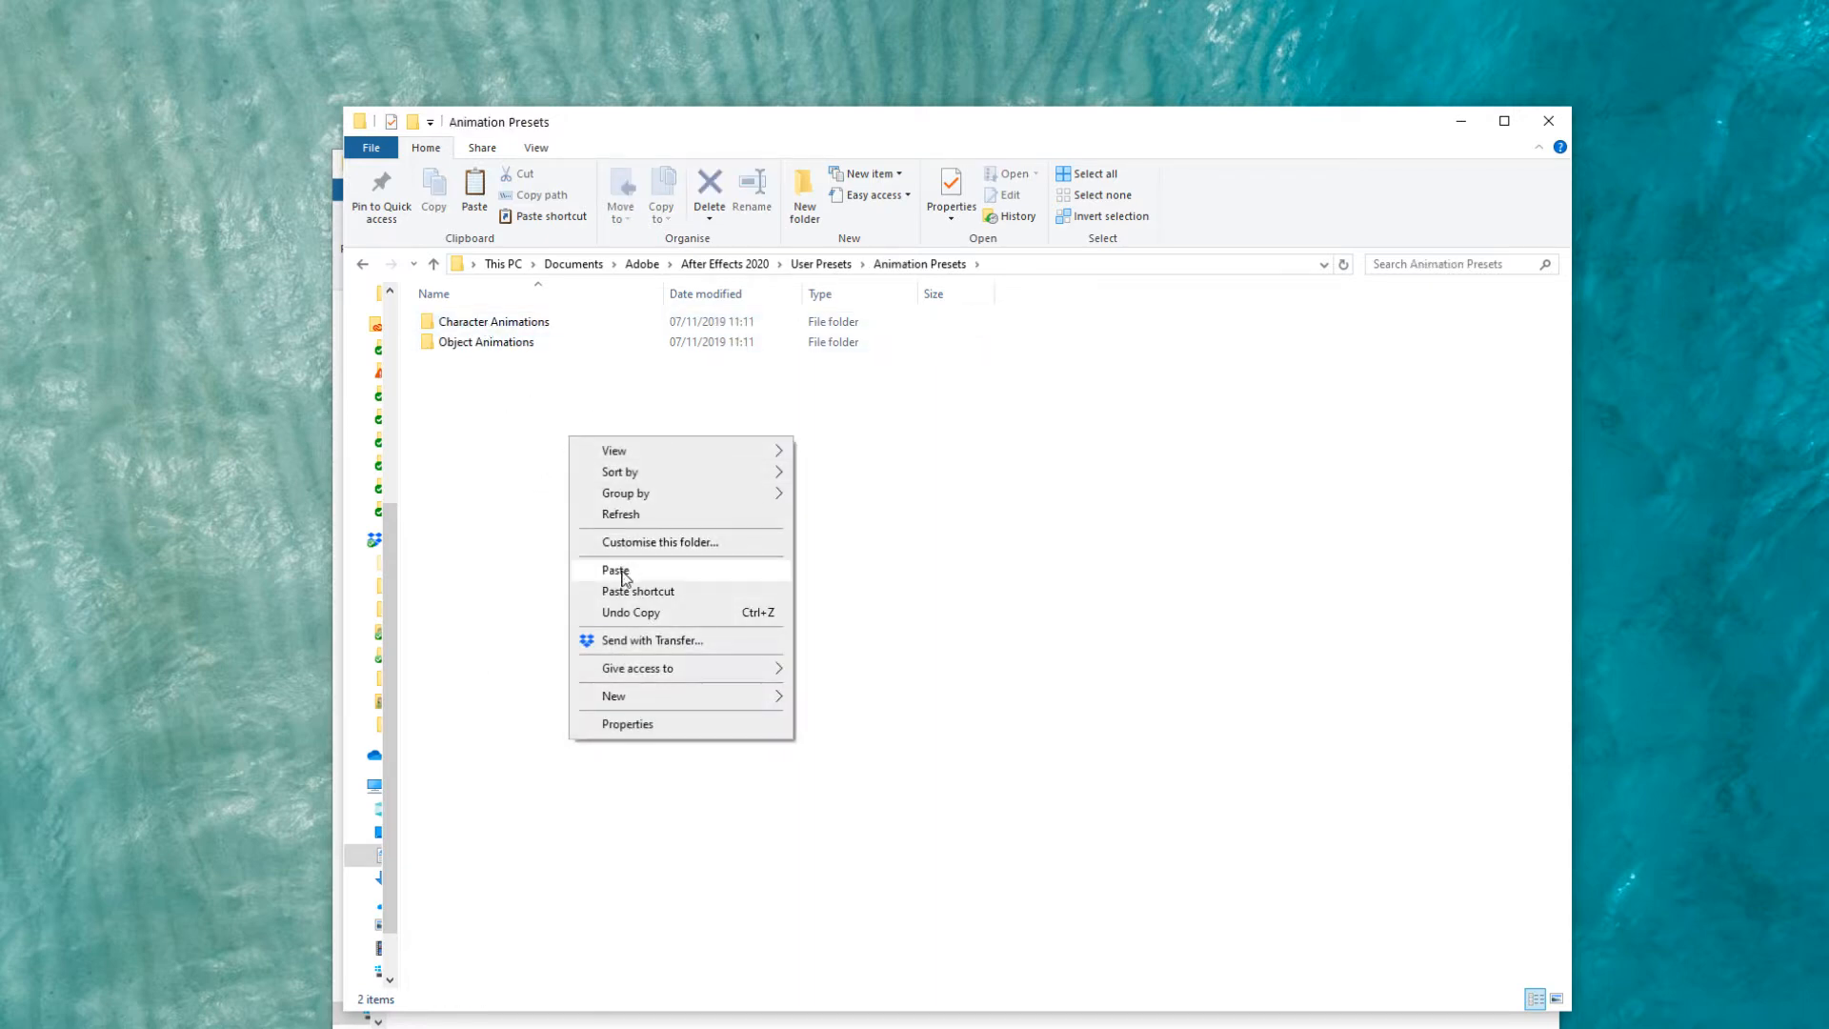
left_click(621, 569)
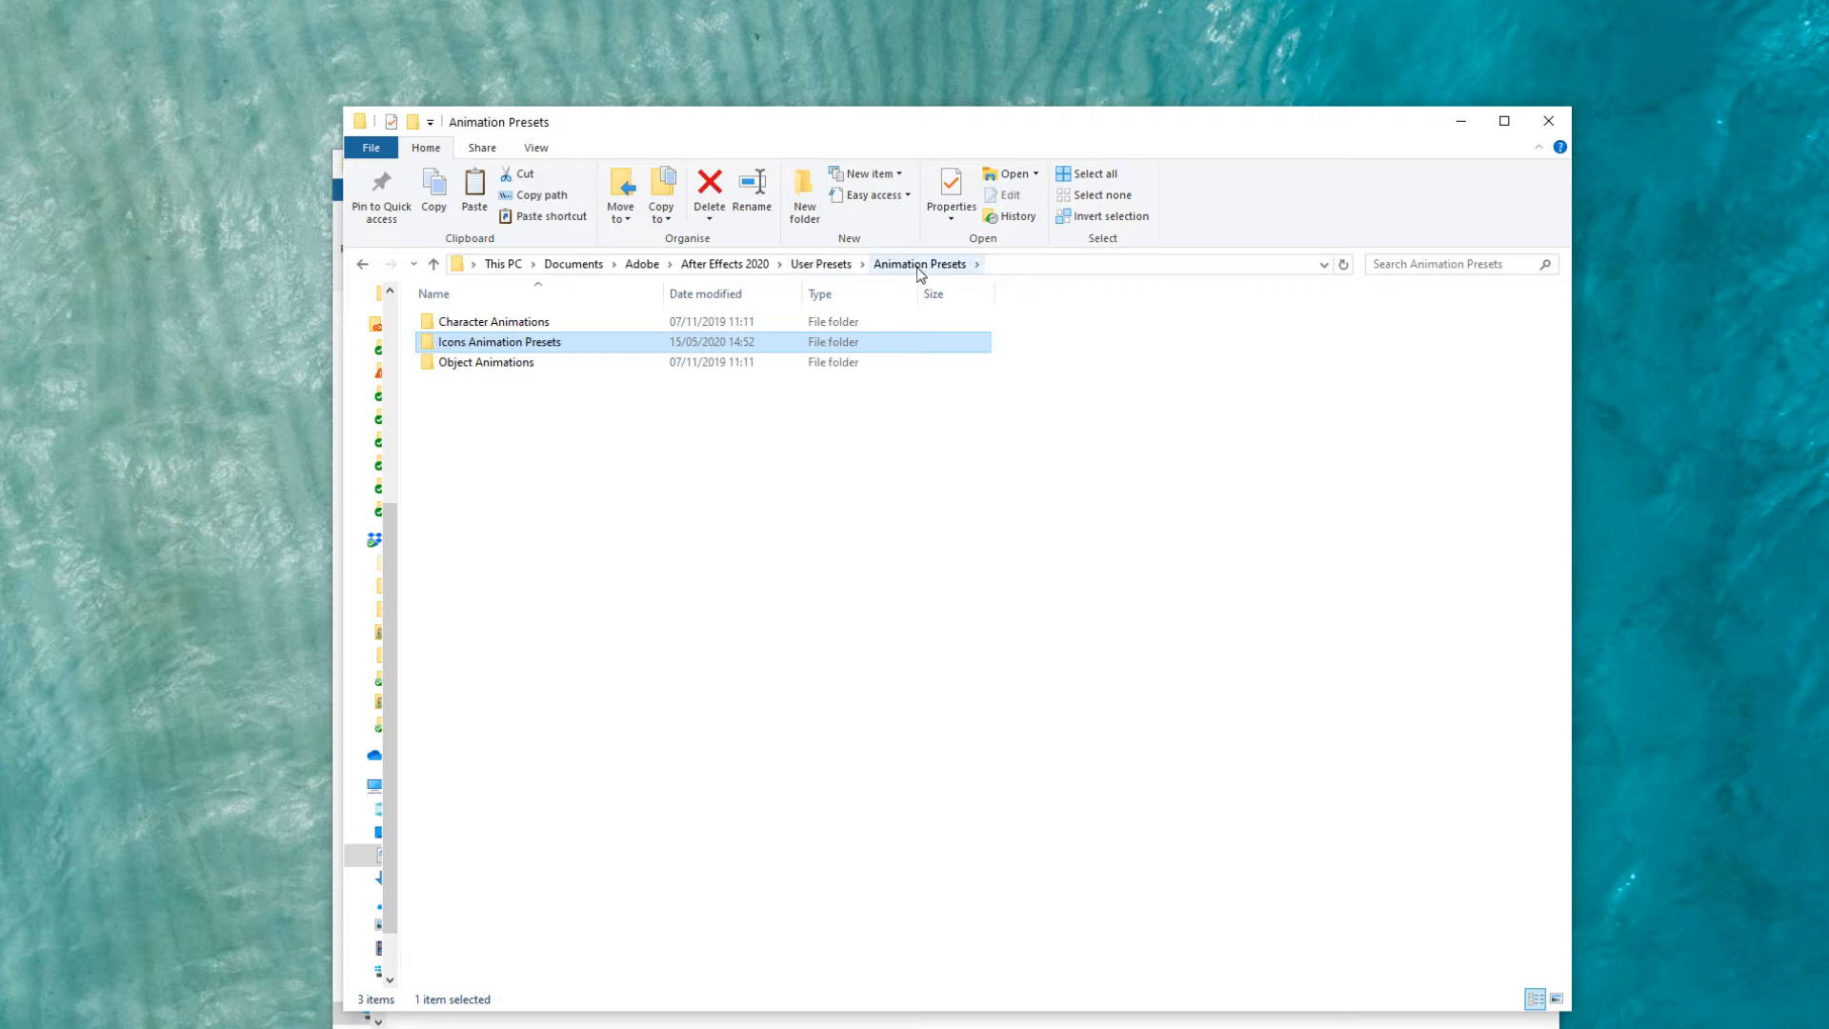
left_click(645, 505)
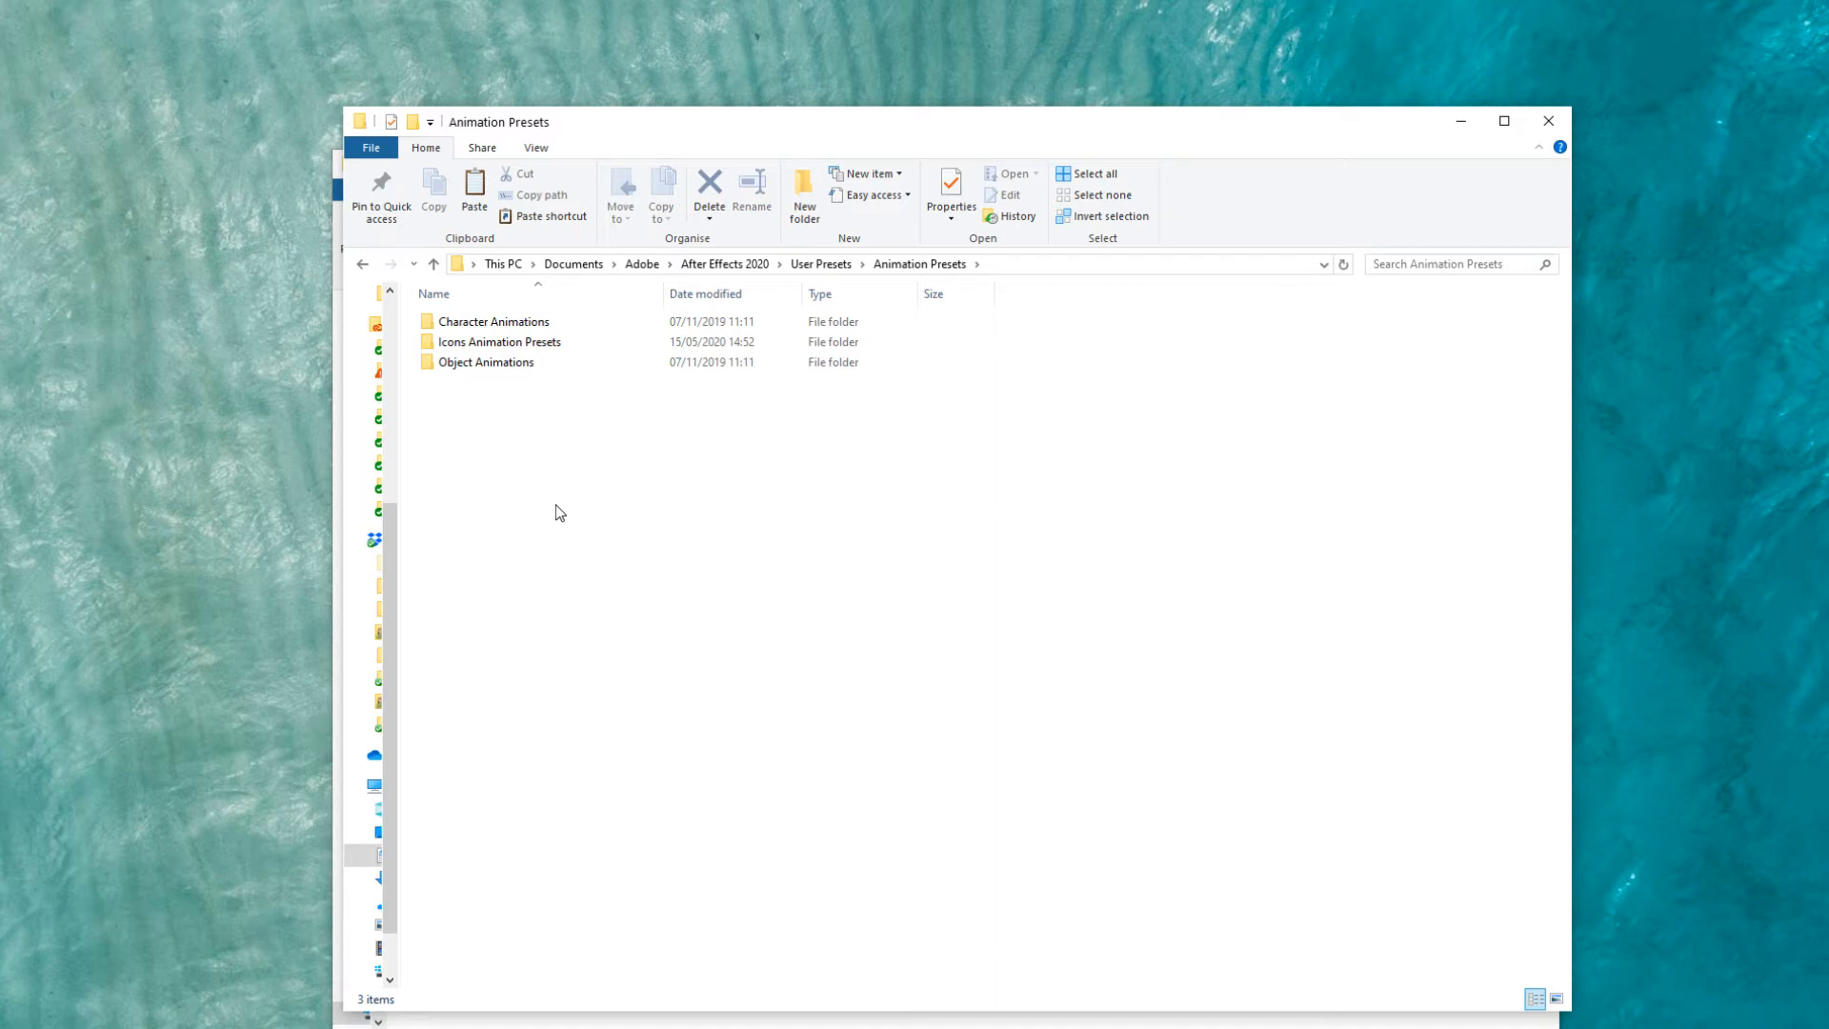
left_click(1554, 120)
- Open the Medical icons.aep project in After Effects and switch to the Small Screen workspace
left_click(496, 483)
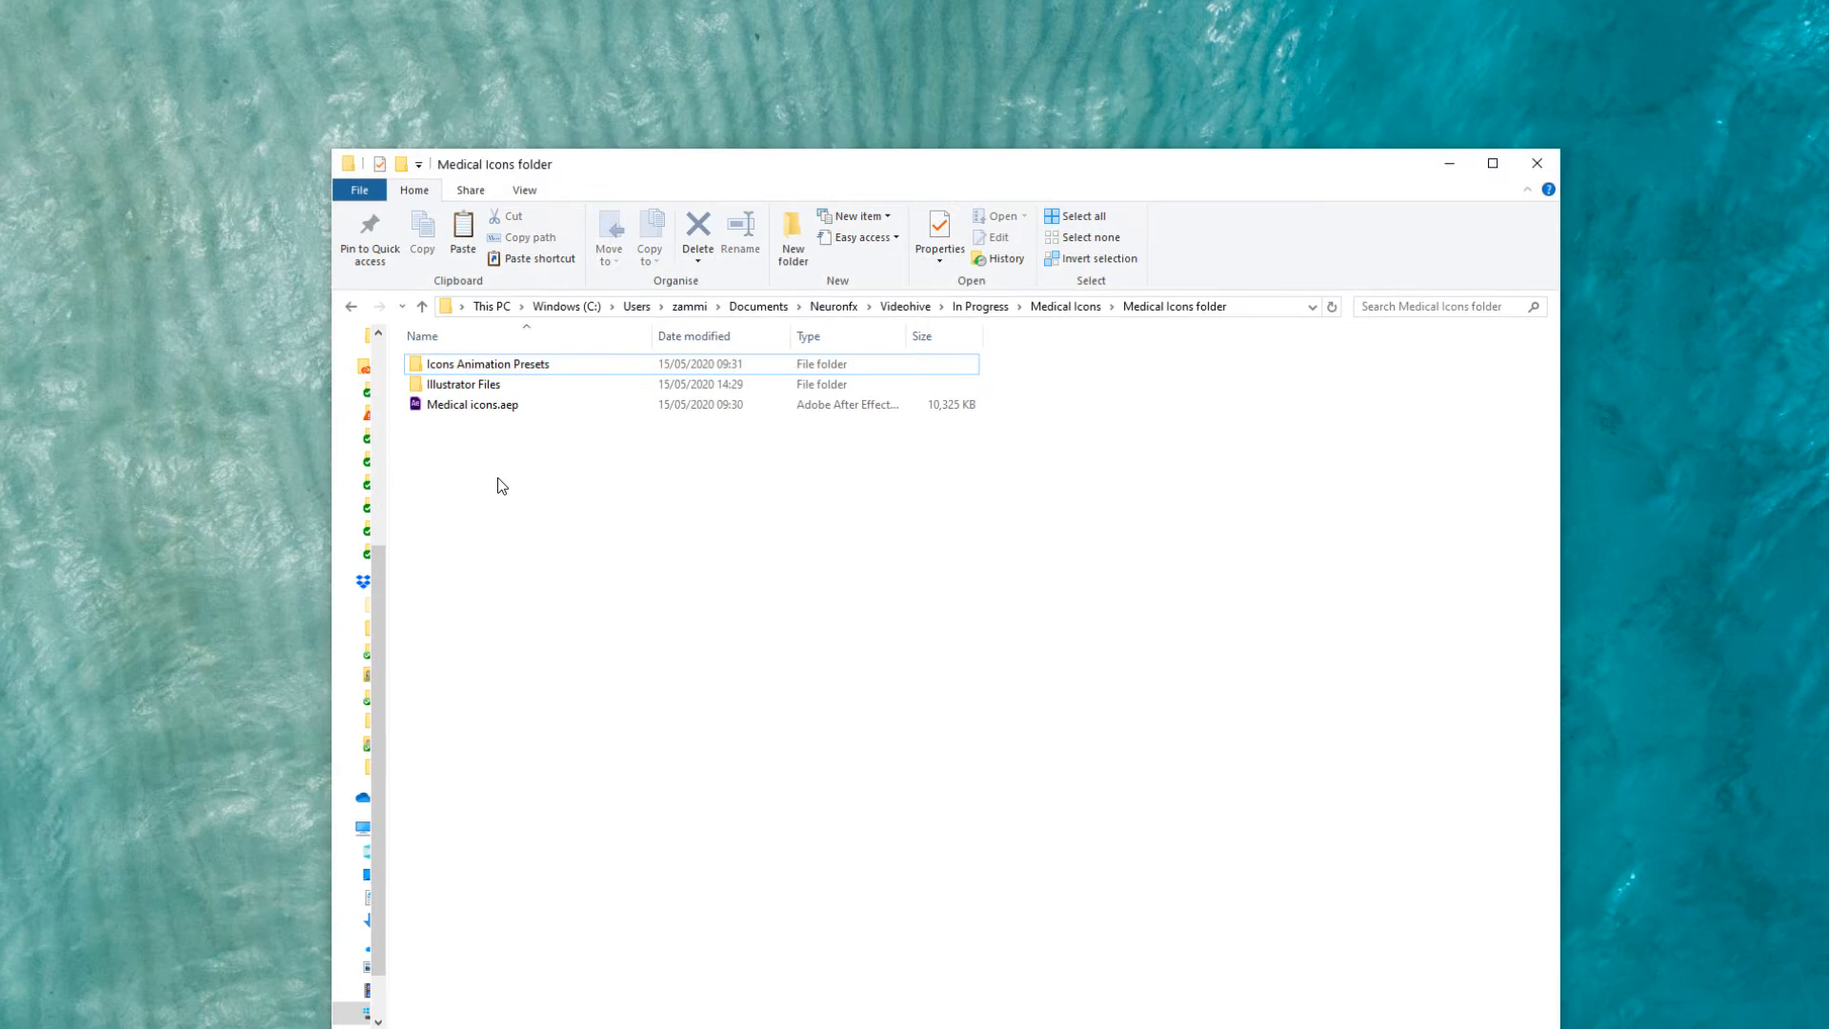
double_click(513, 407)
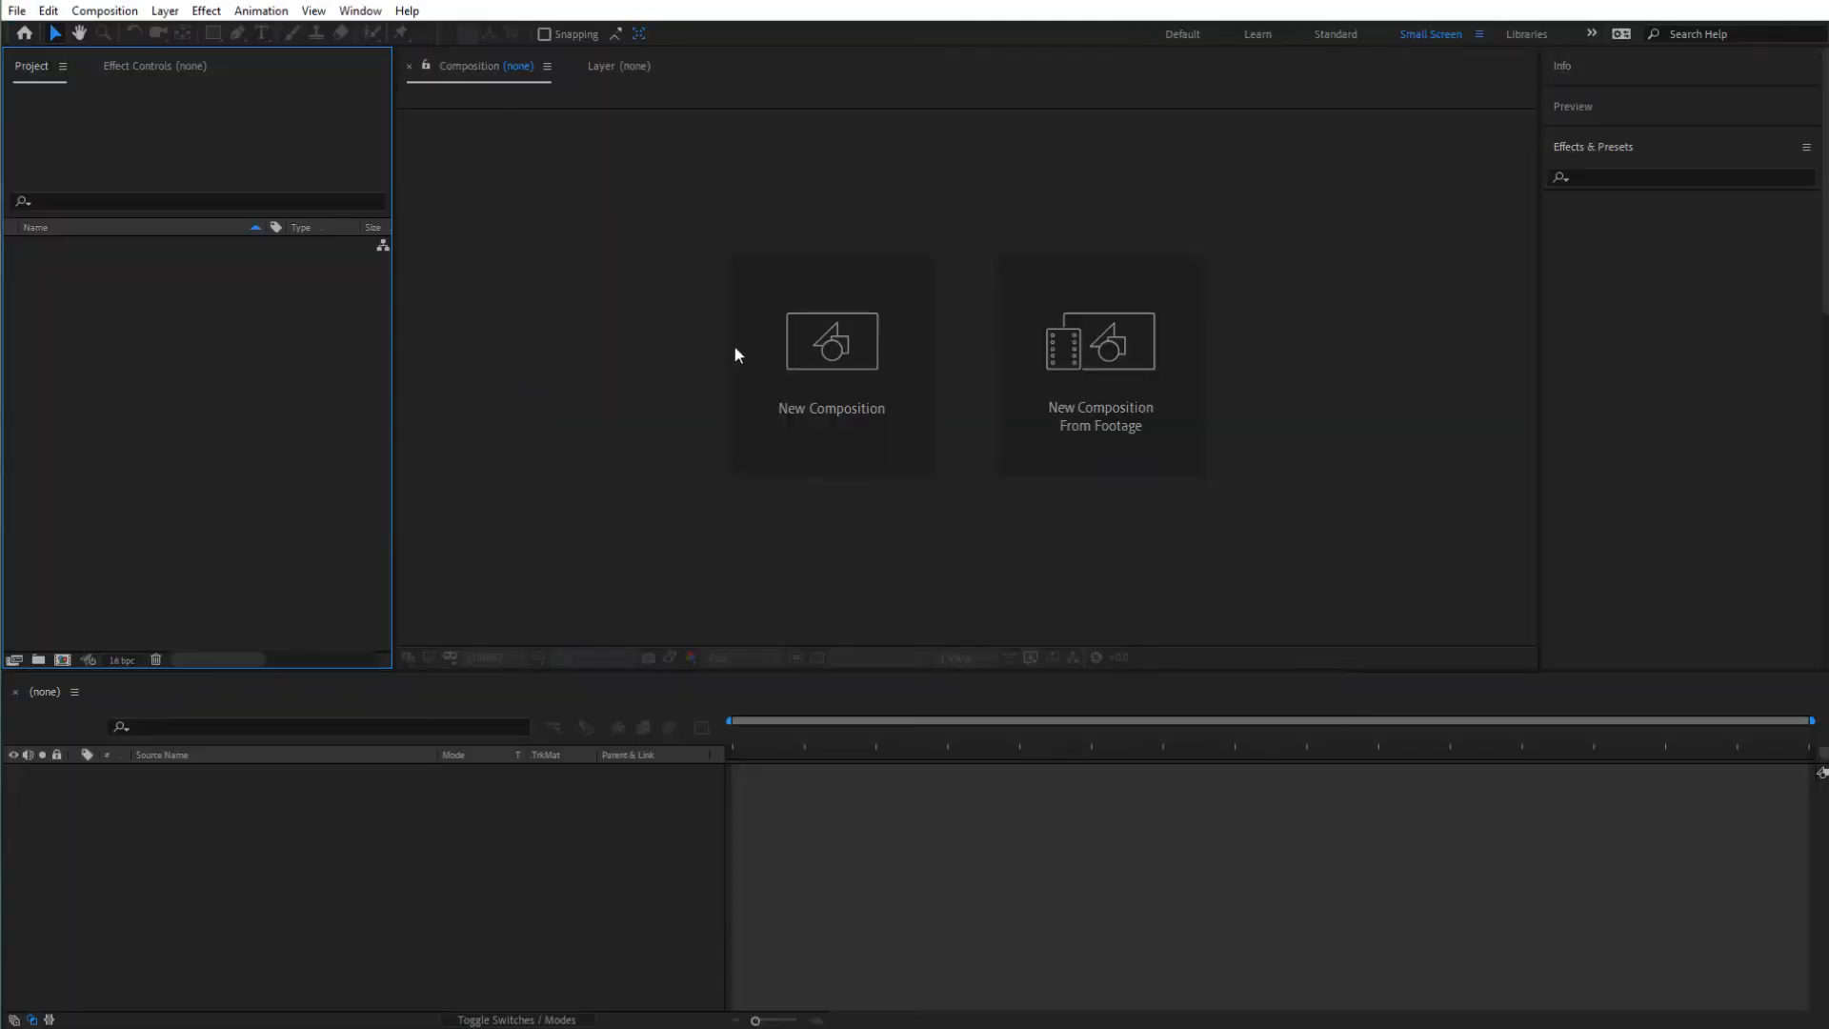
left_click(1097, 544)
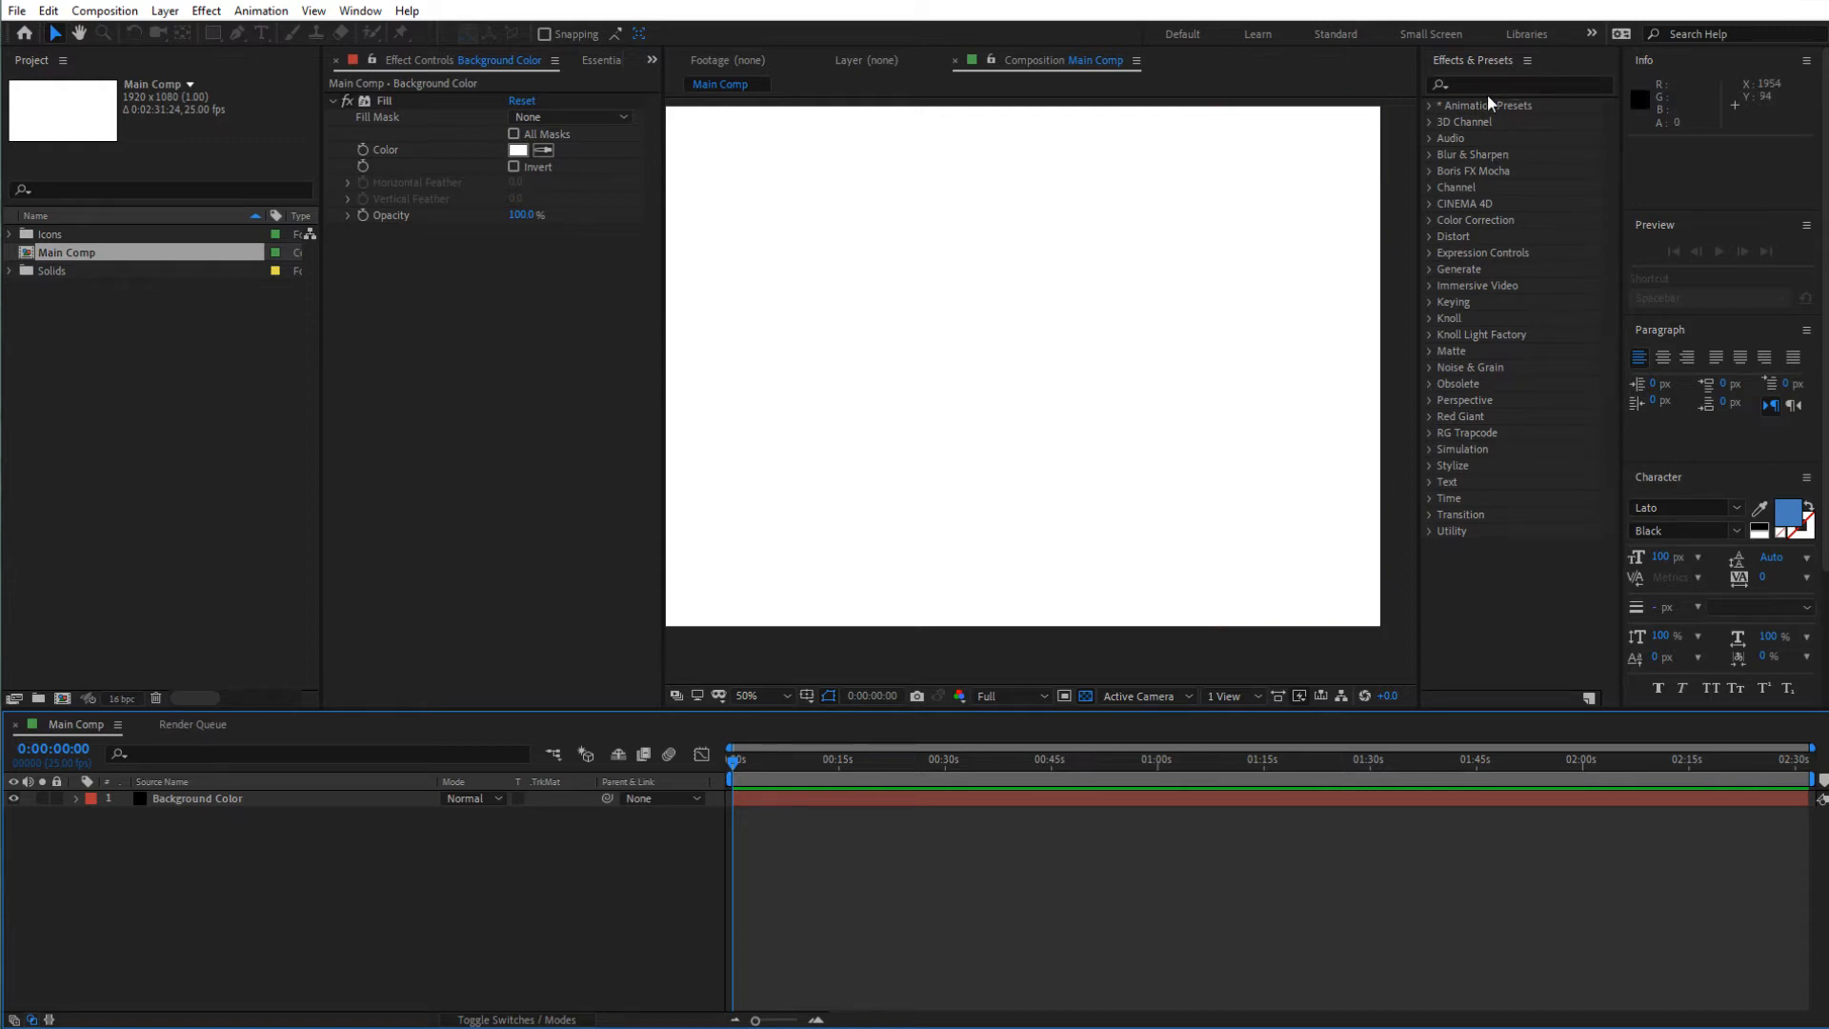
left_click(1439, 34)
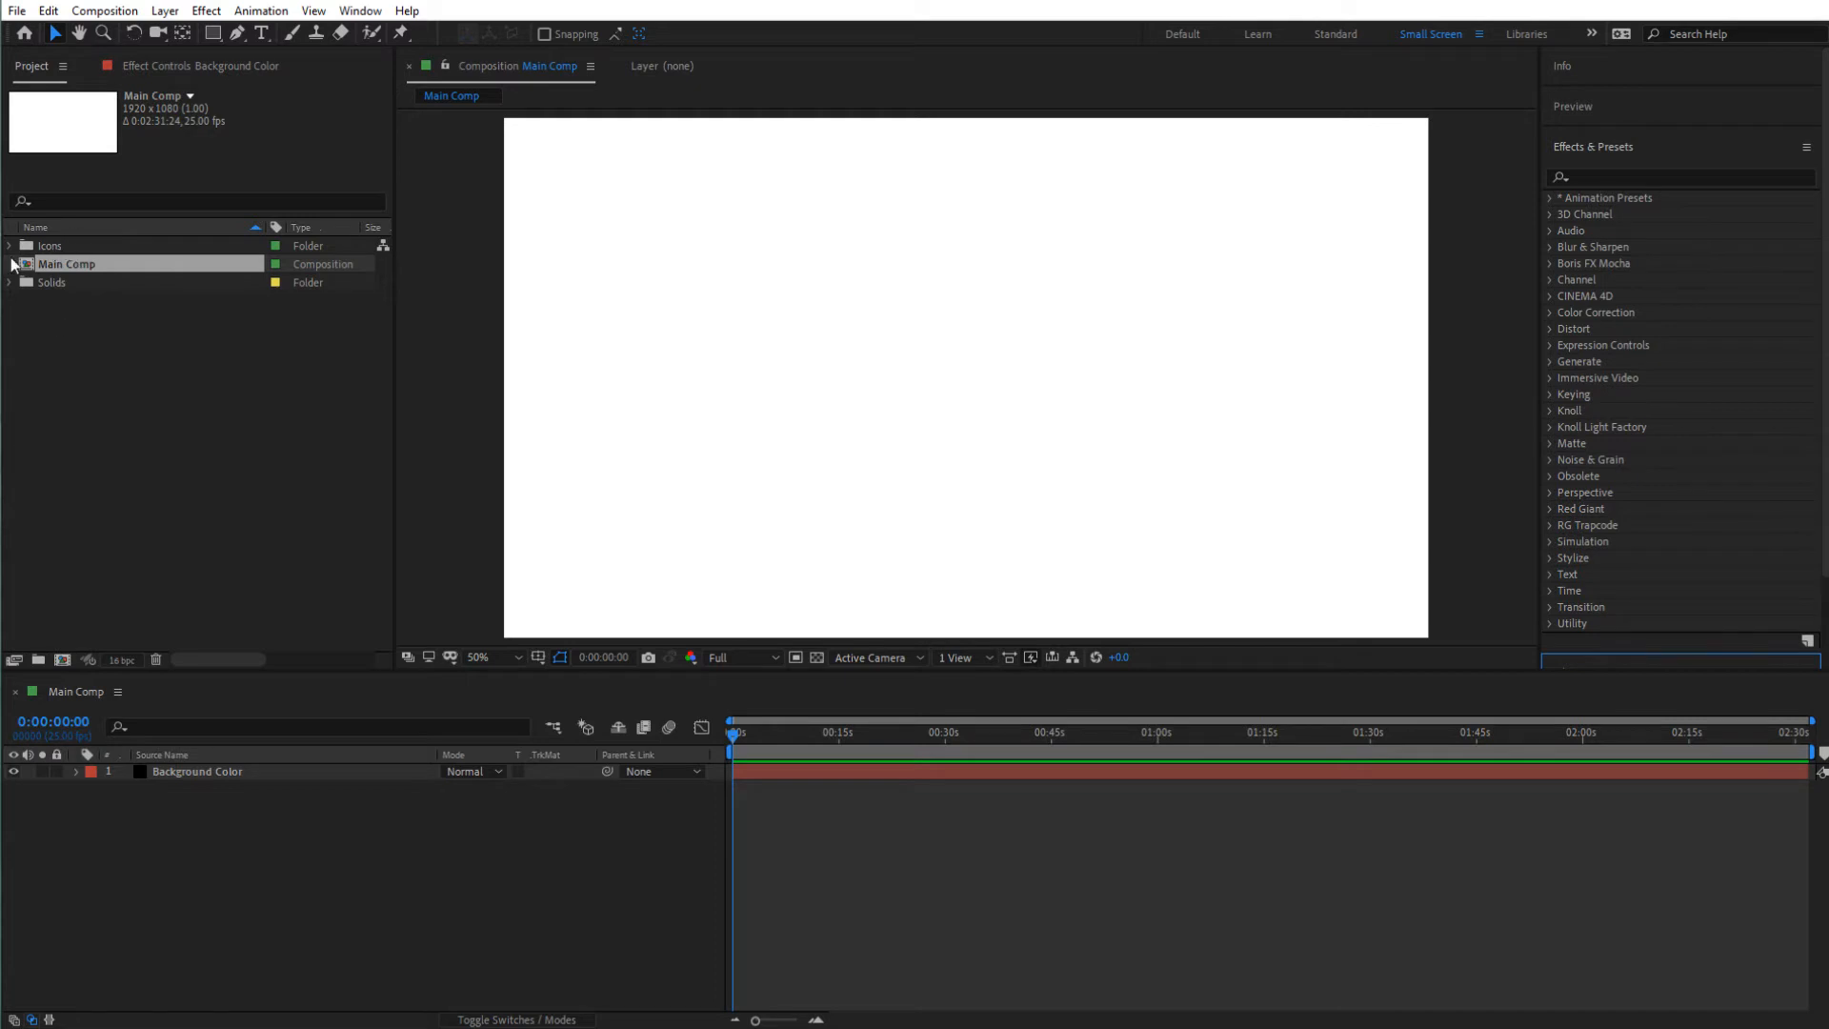
- Add the Hospital composition from the Icons folder to Main Comp, placing it near the centre of the frame
left_click(61, 244)
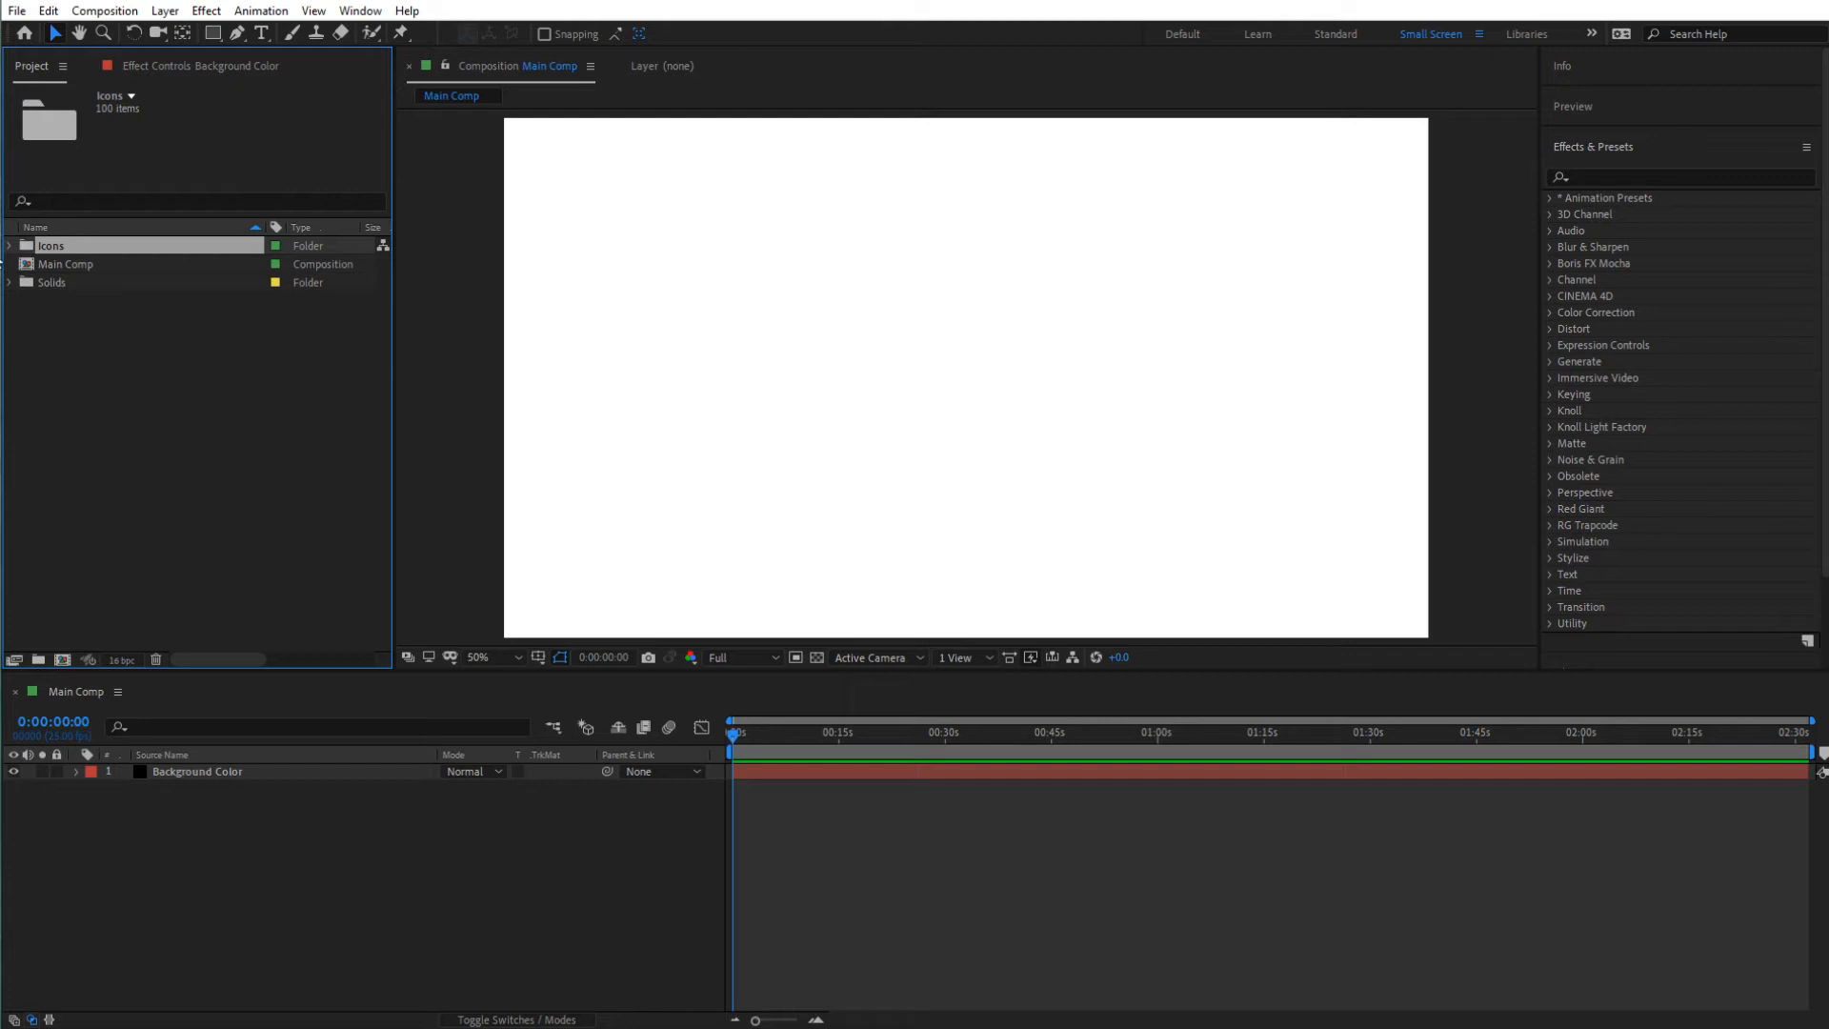
left_click(10, 246)
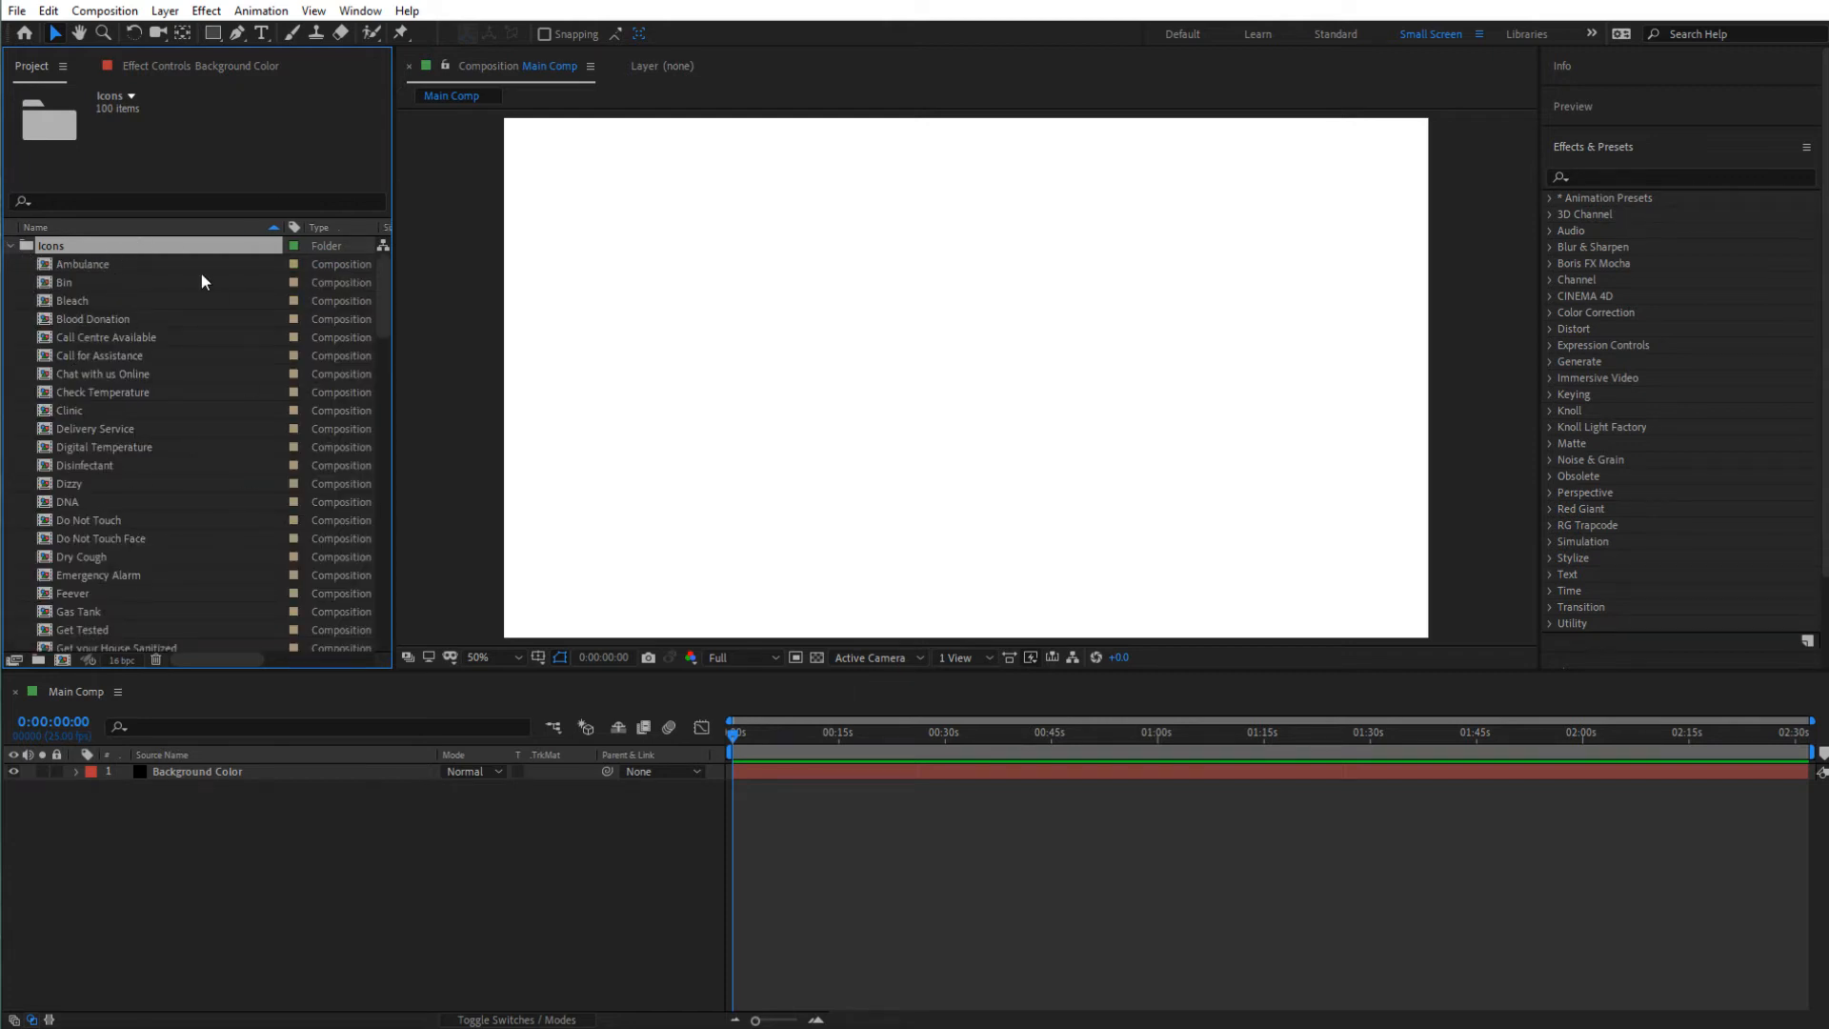
scroll(91, 330, "down", 4)
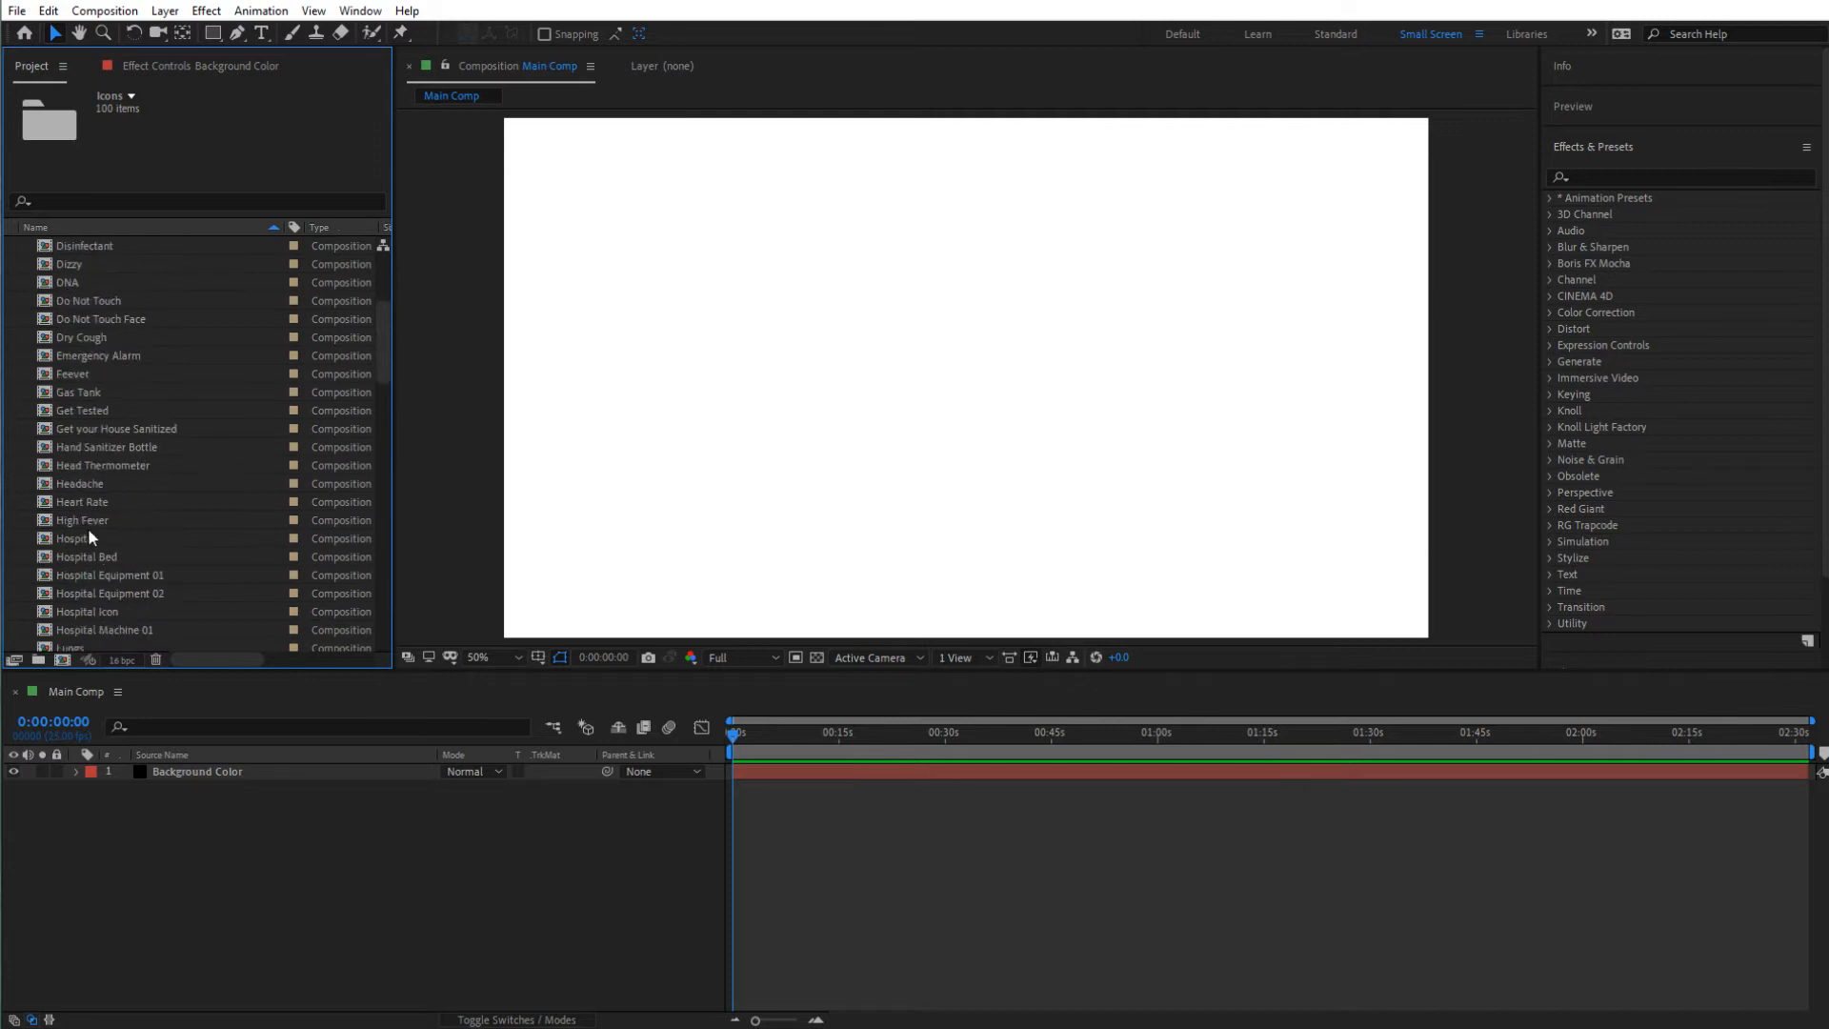
left_click(89, 534)
scroll(128, 478, "down", 2)
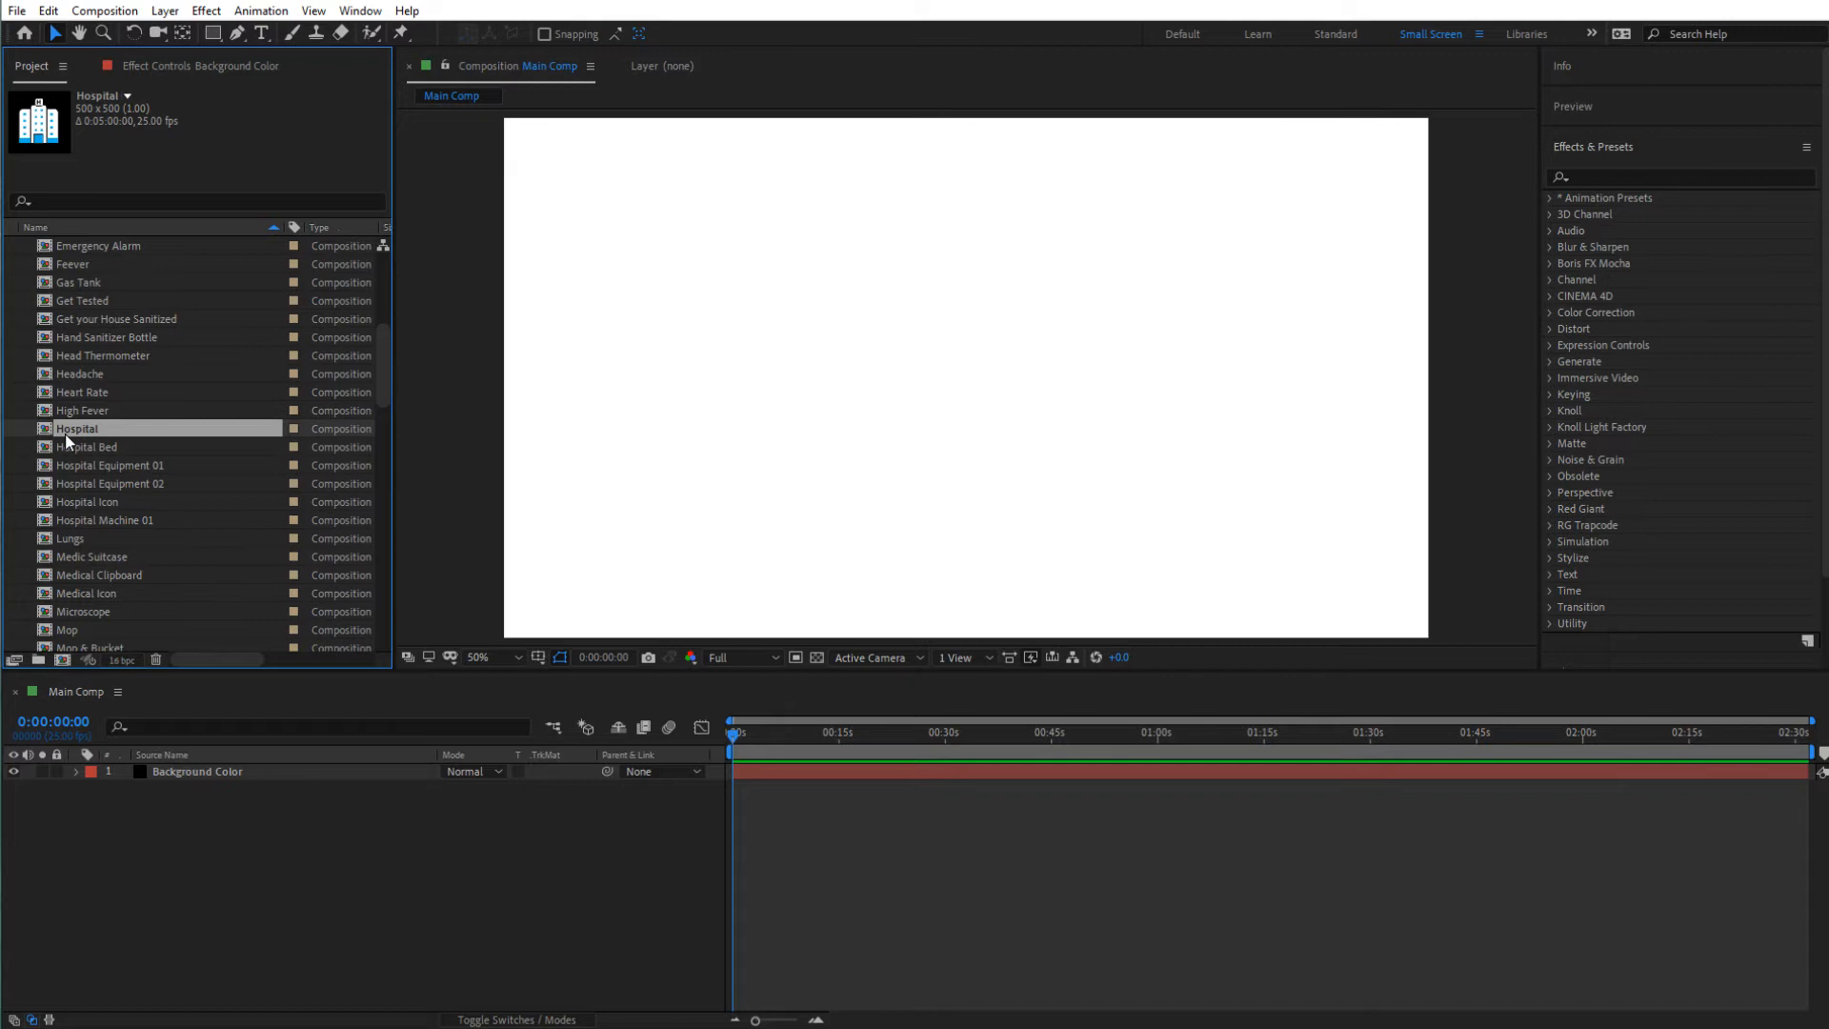
left_click_drag(65, 432, 956, 374)
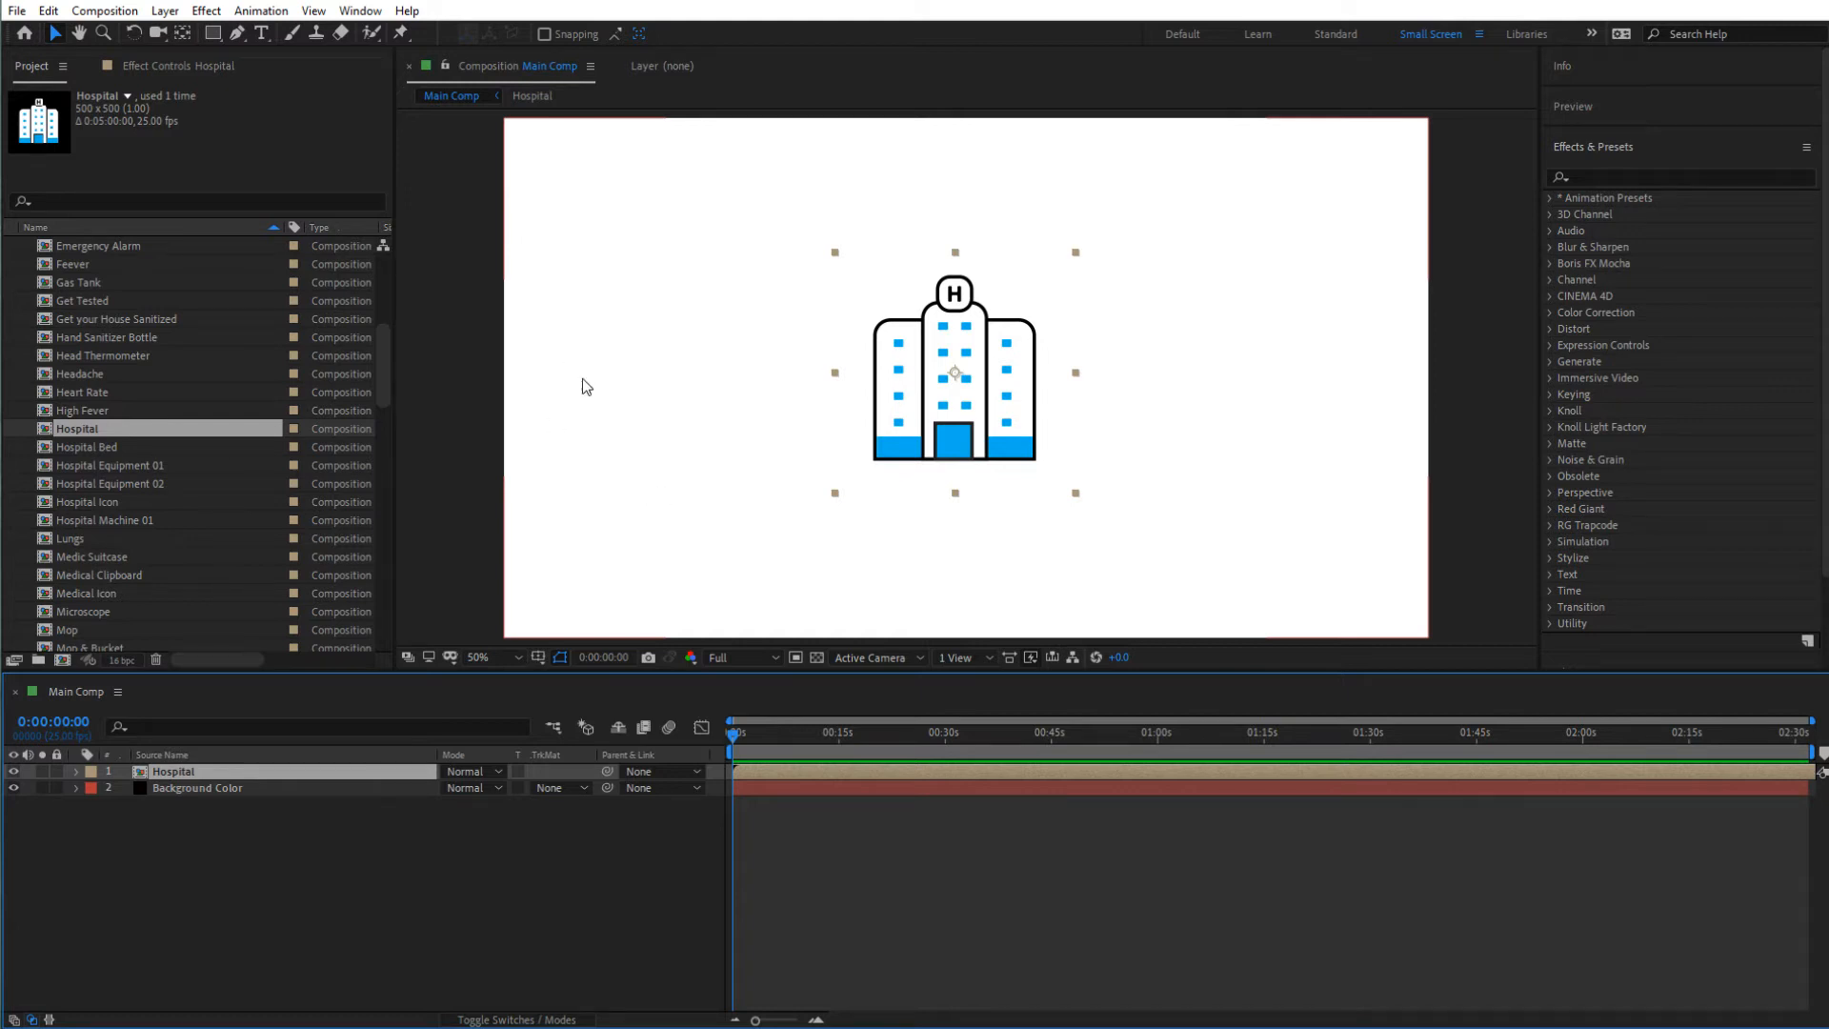
left_click_drag(994, 426, 999, 430)
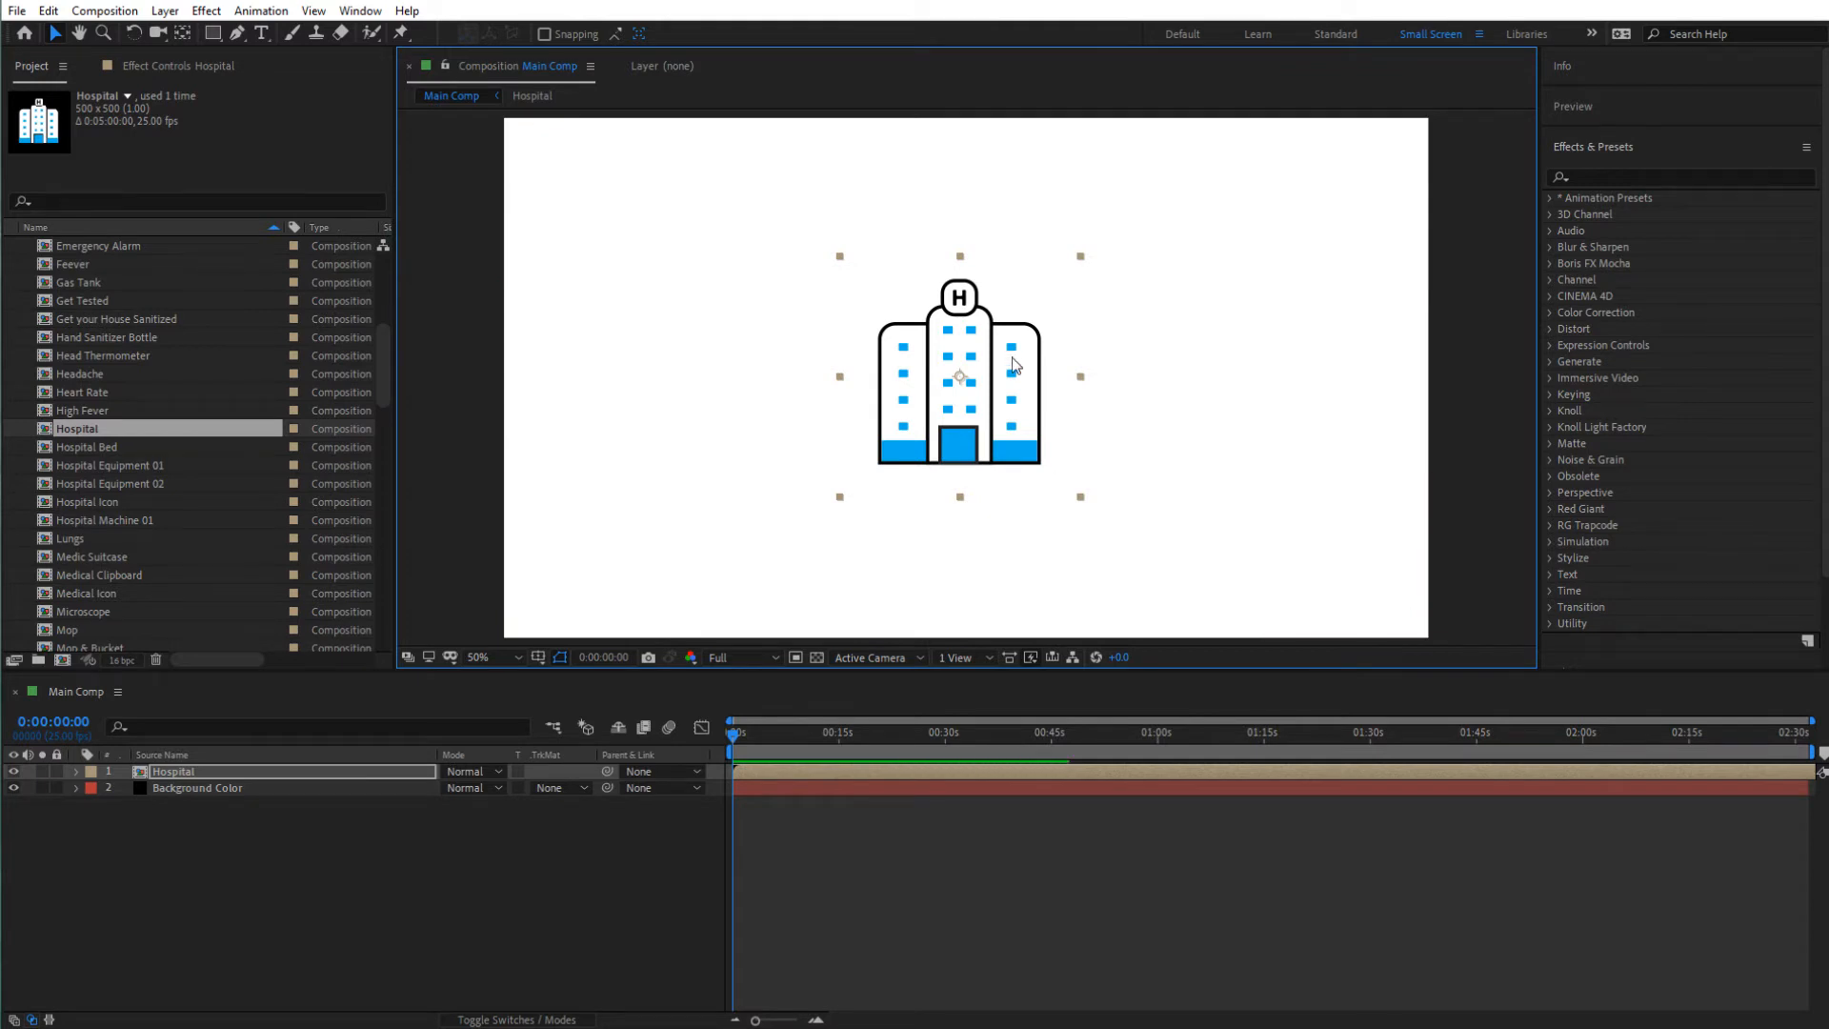
- Open the Hospital composition and display the effect controls of its Color Control layer
double_click(78, 431)
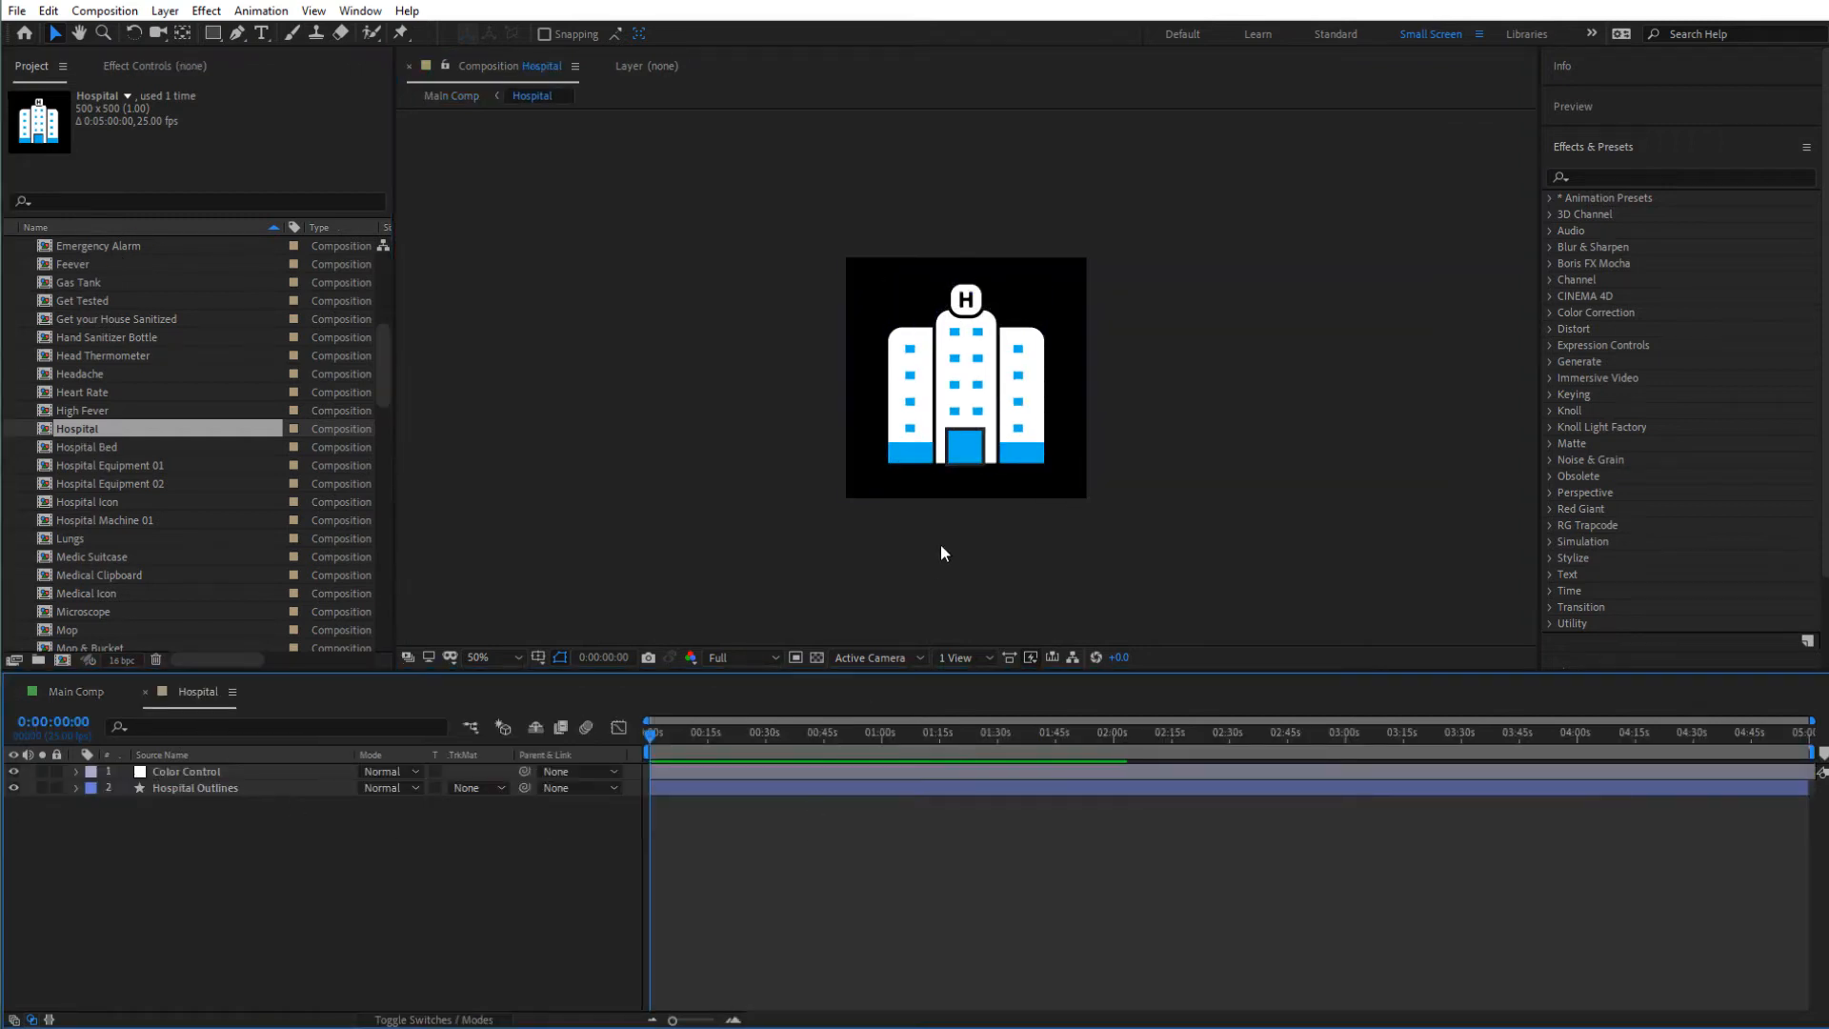
left_click(208, 772)
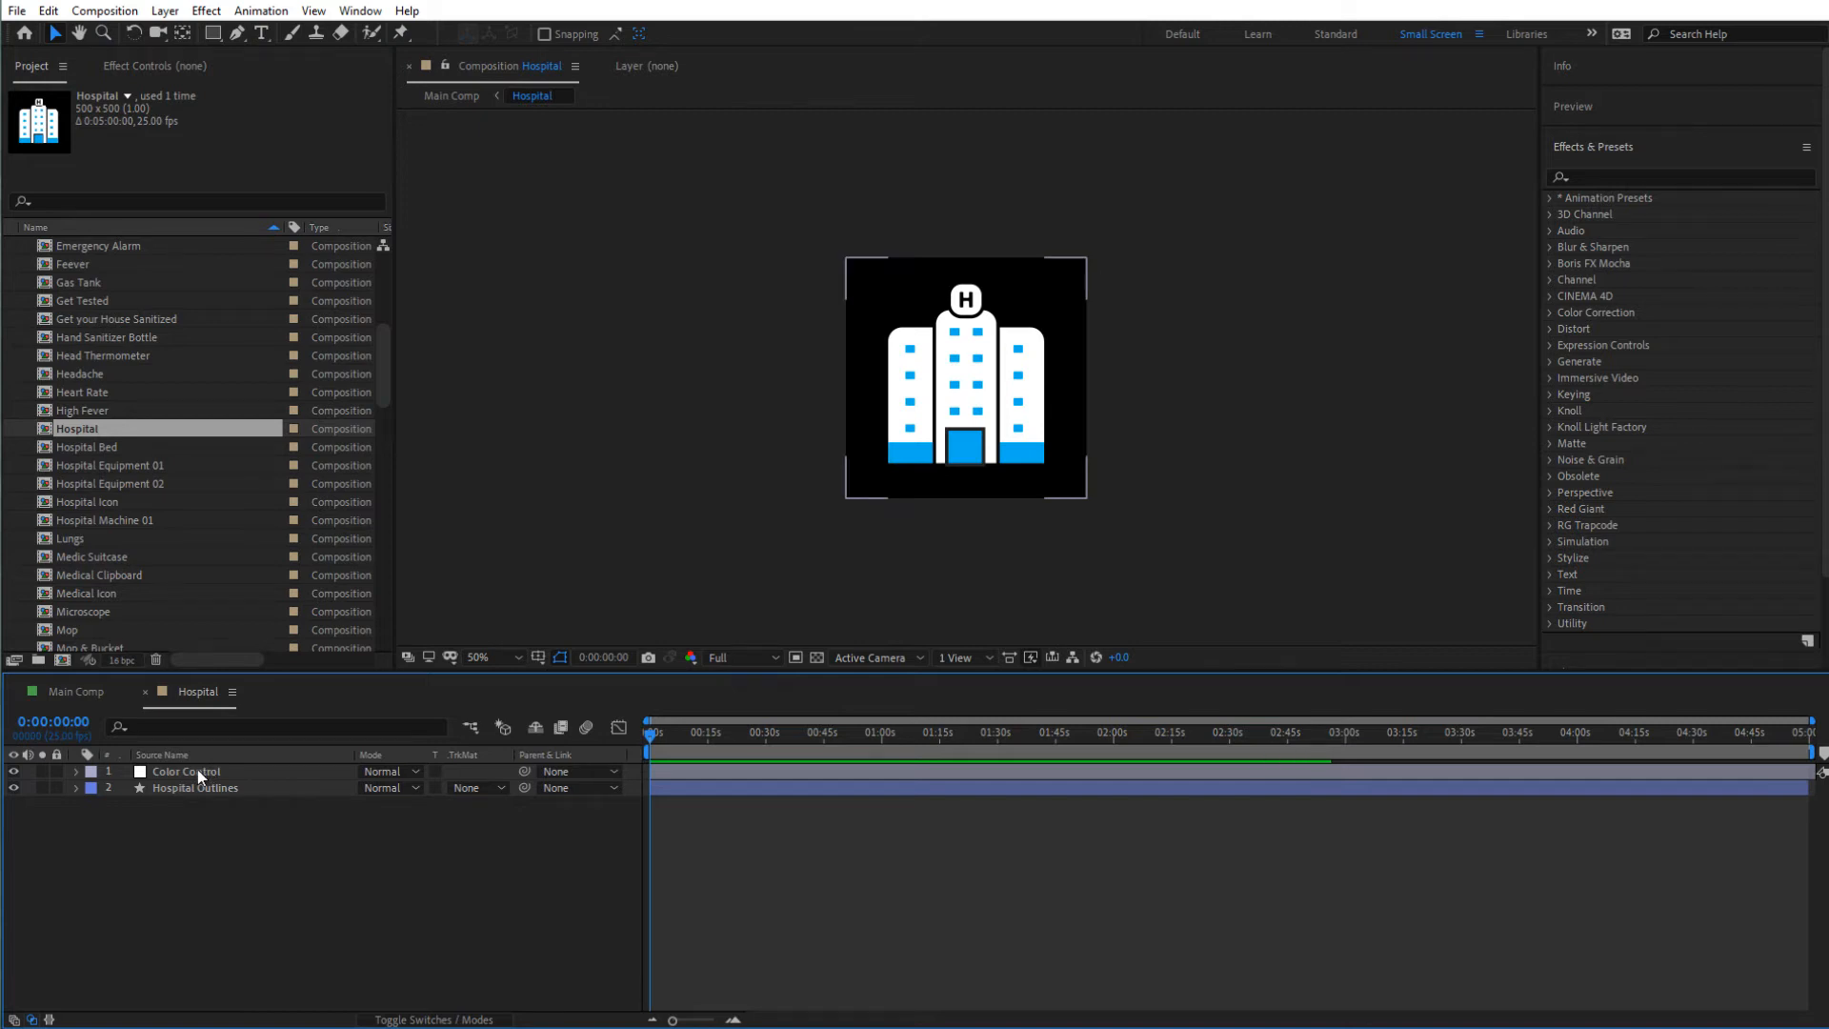
left_click(197, 771)
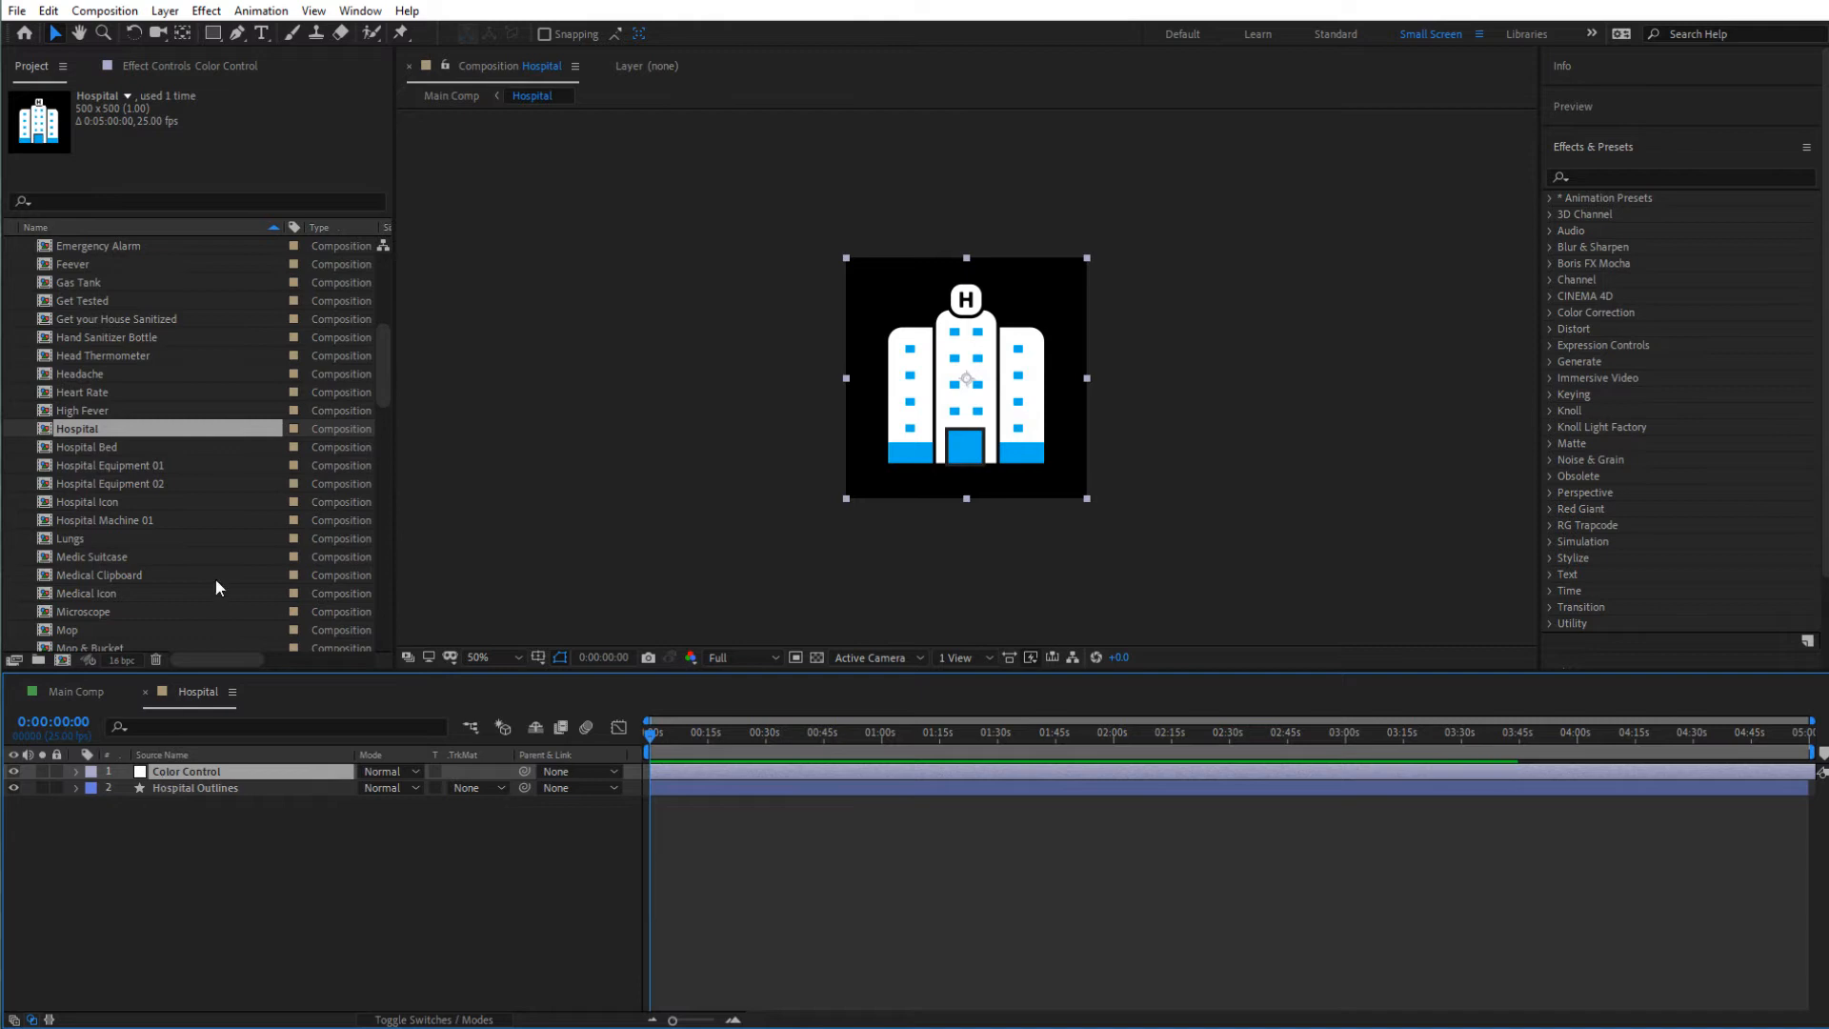
left_click(181, 66)
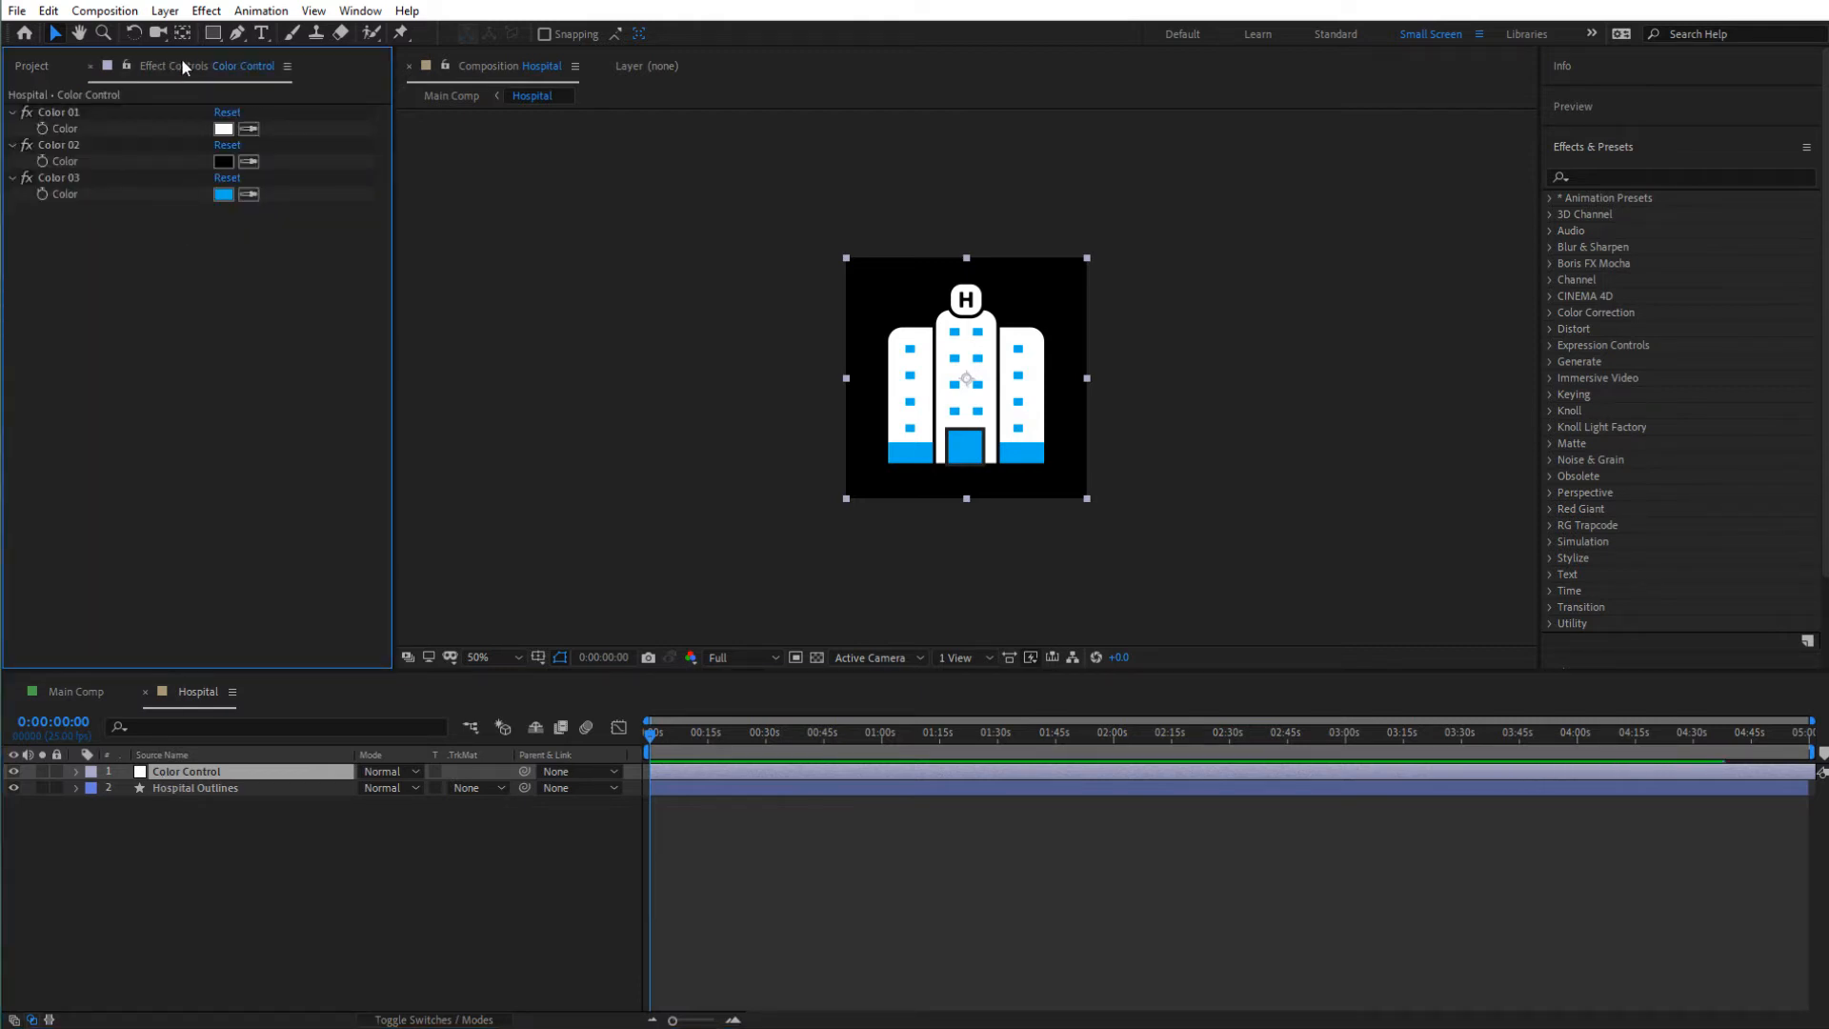
left_click(360, 10)
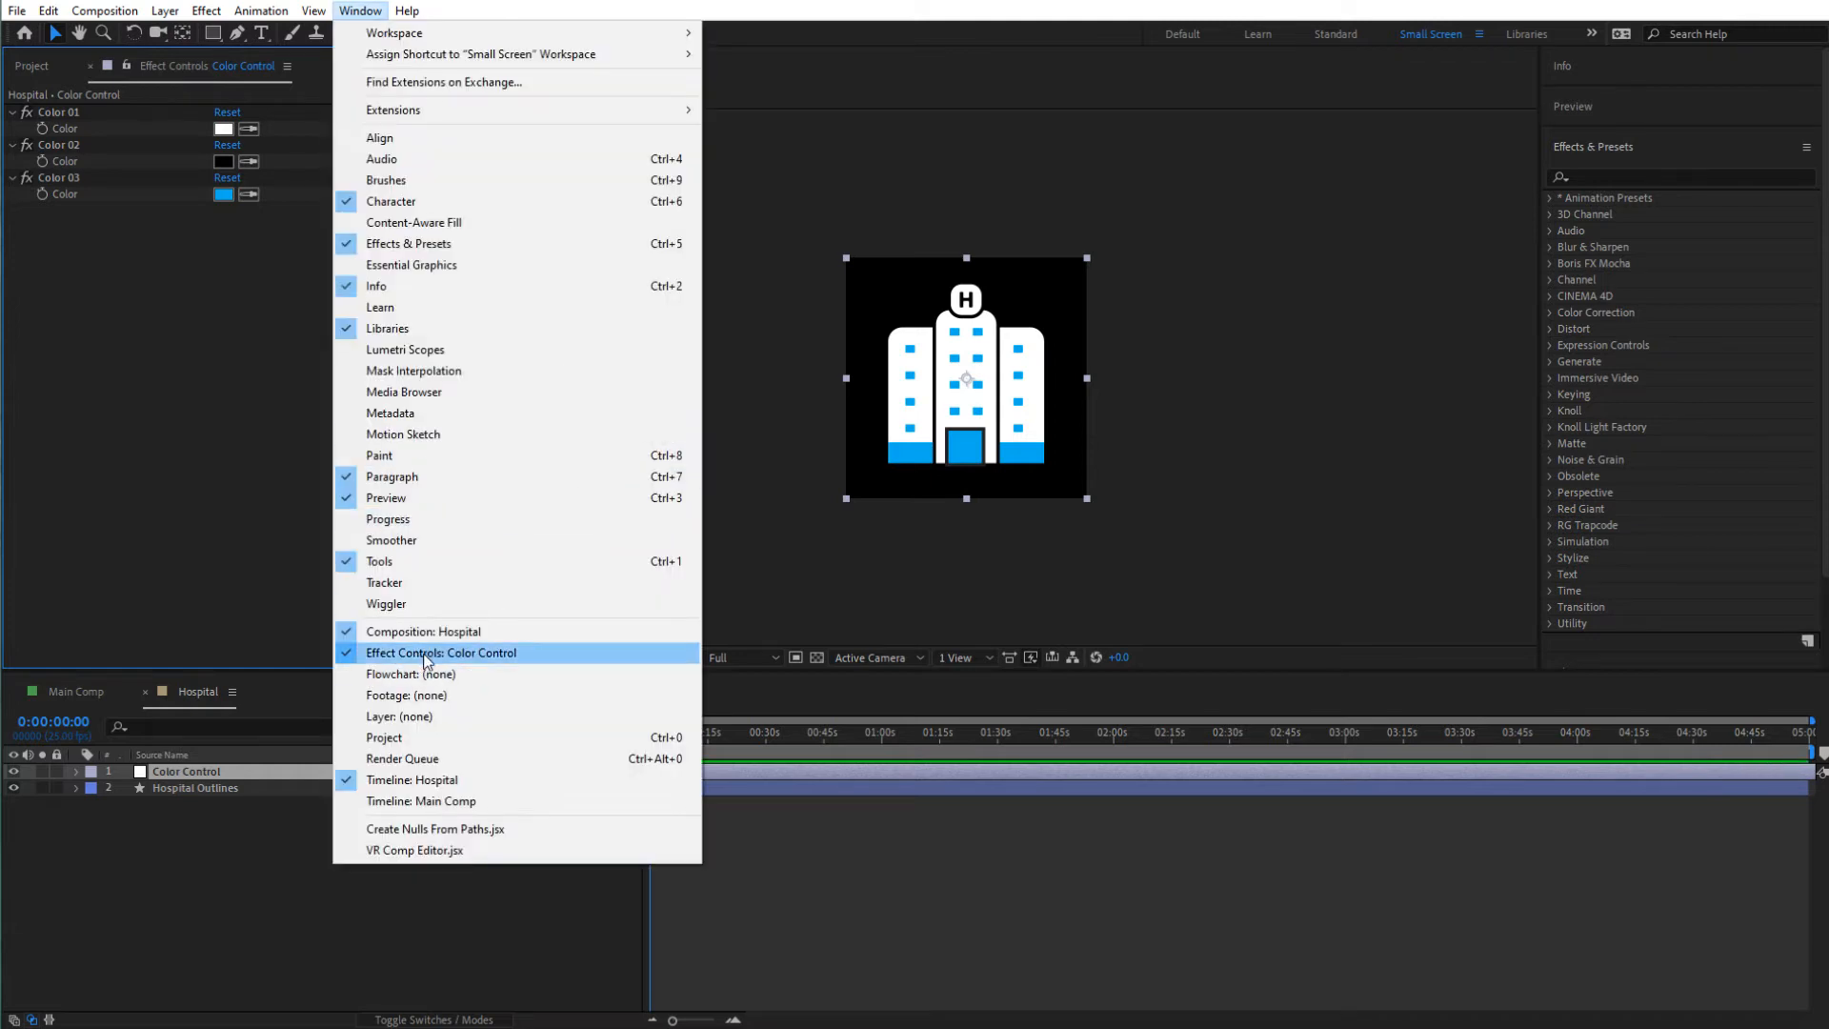
left_click(390, 653)
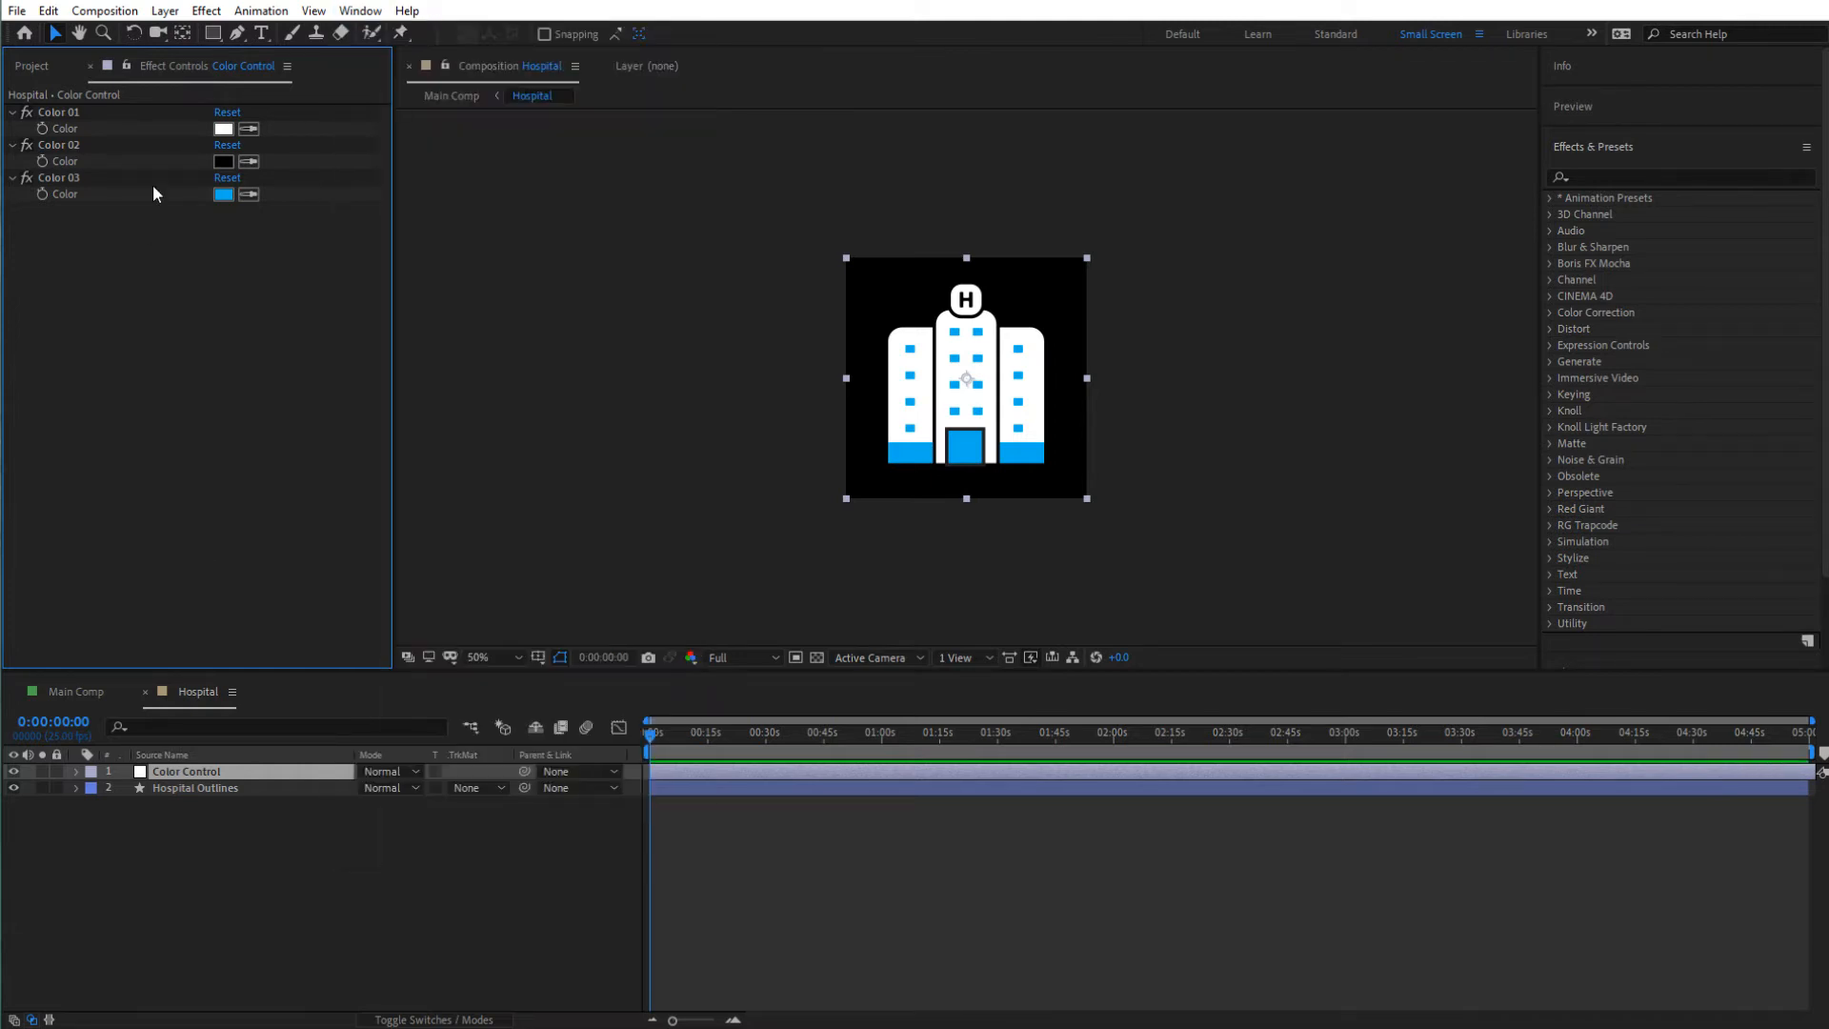
- Set Color 01 of the hospital icon to dark blue 364A82
left_click(222, 131)
left_click(564, 391)
left_click(592, 403)
mouse_move(697, 384)
left_mouse_down()
mouse_move(696, 461)
mouse_move(689, 372)
left_mouse_up()
left_click_drag(534, 411, 573, 400)
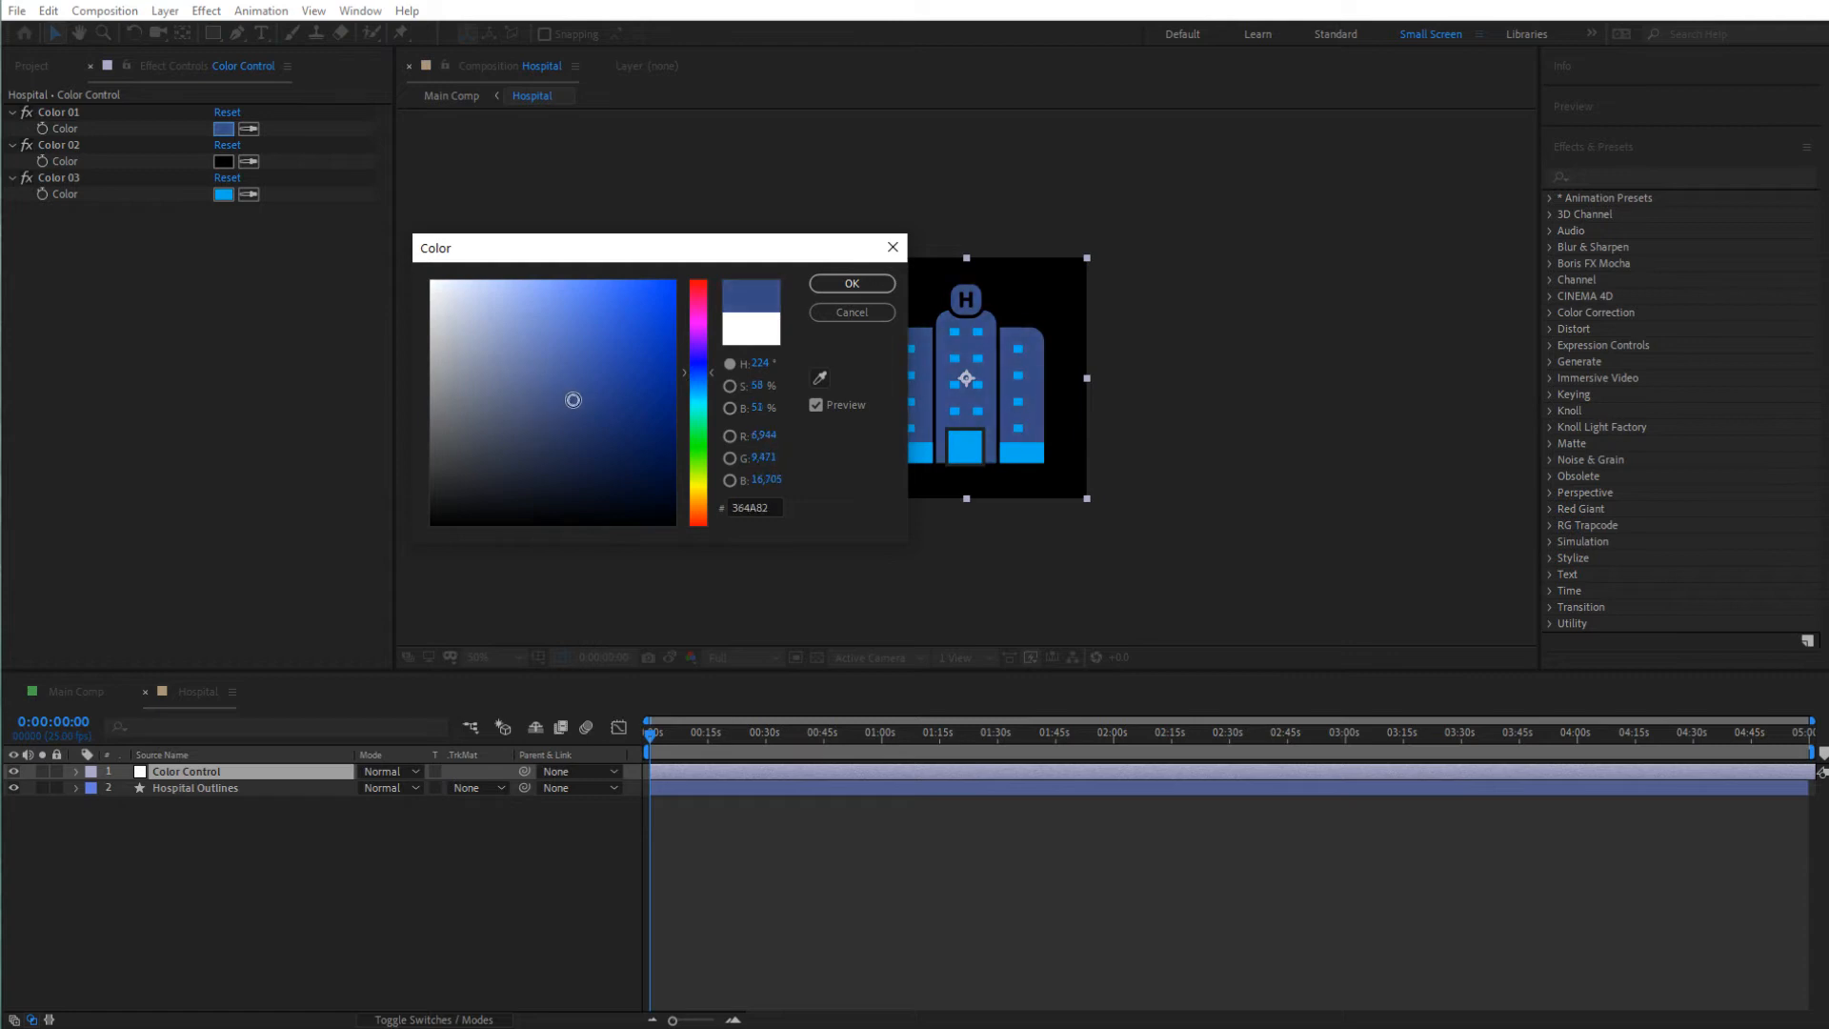
left_click(857, 283)
- Set Color 02 of the hospital icon to white FFFFFF
left_click(221, 161)
left_click(575, 396)
left_click_drag(575, 396, 398, 278)
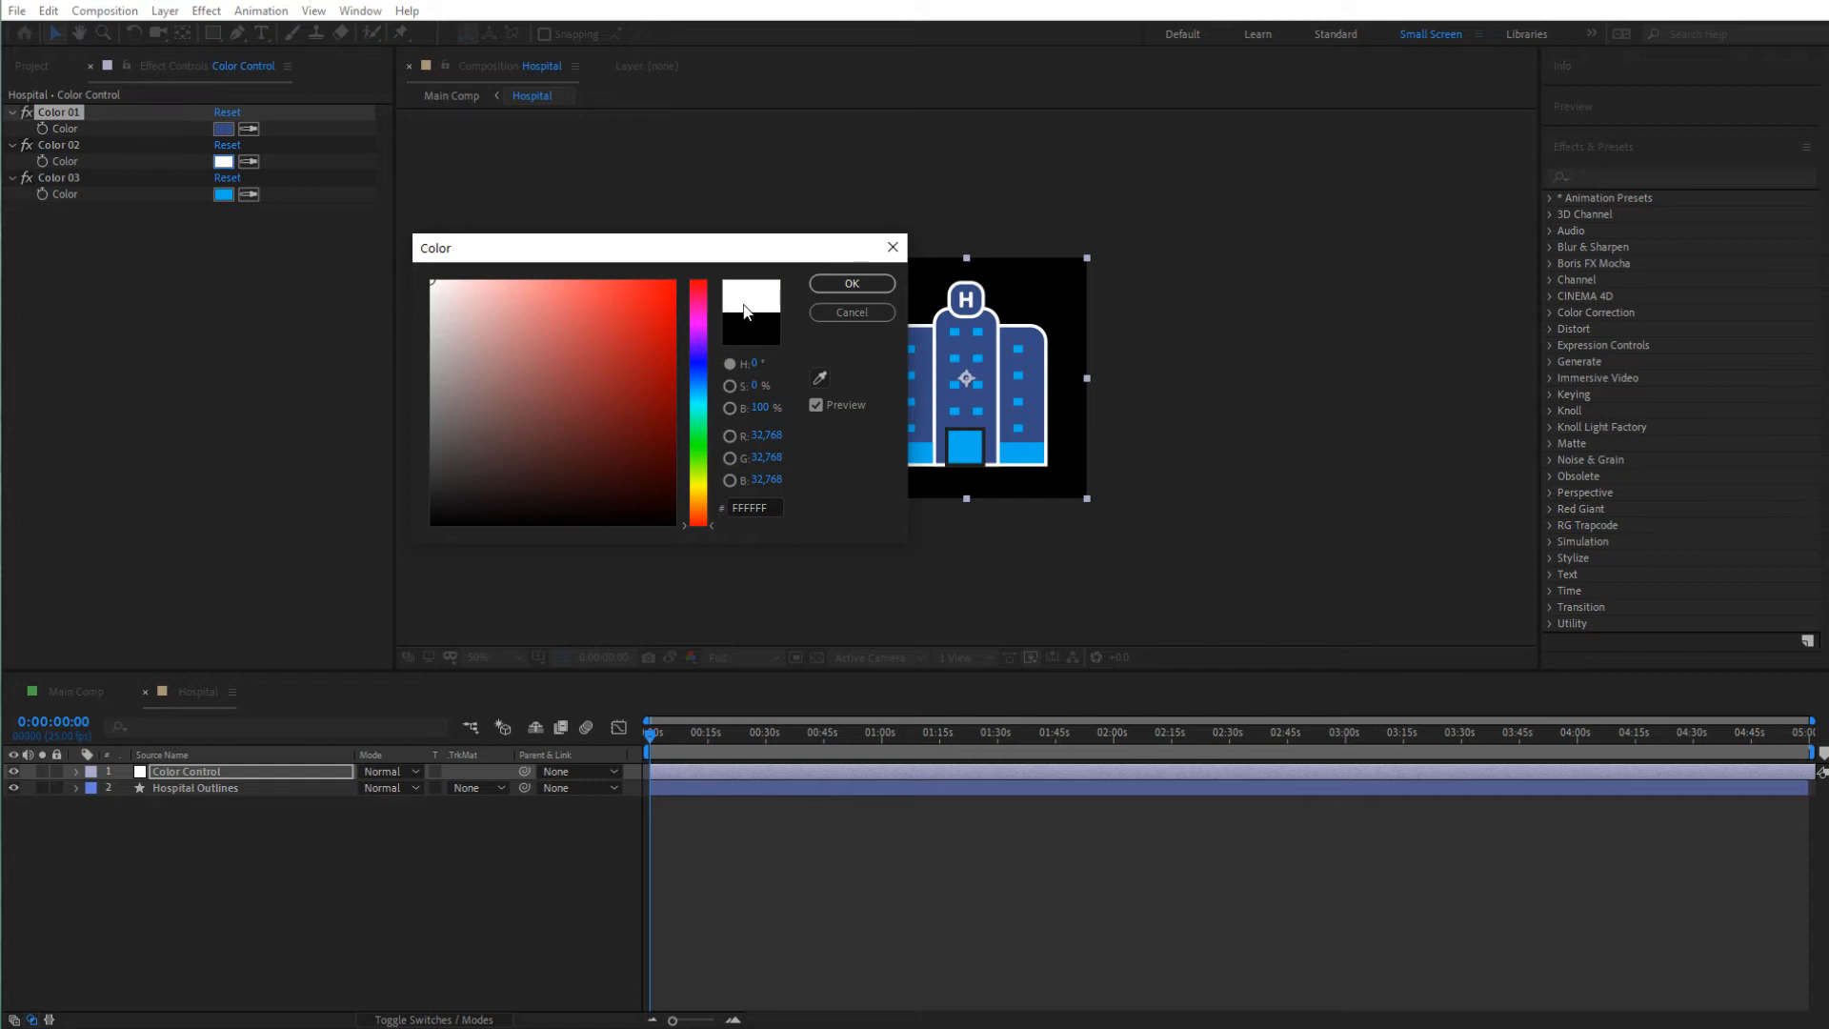
left_click(852, 283)
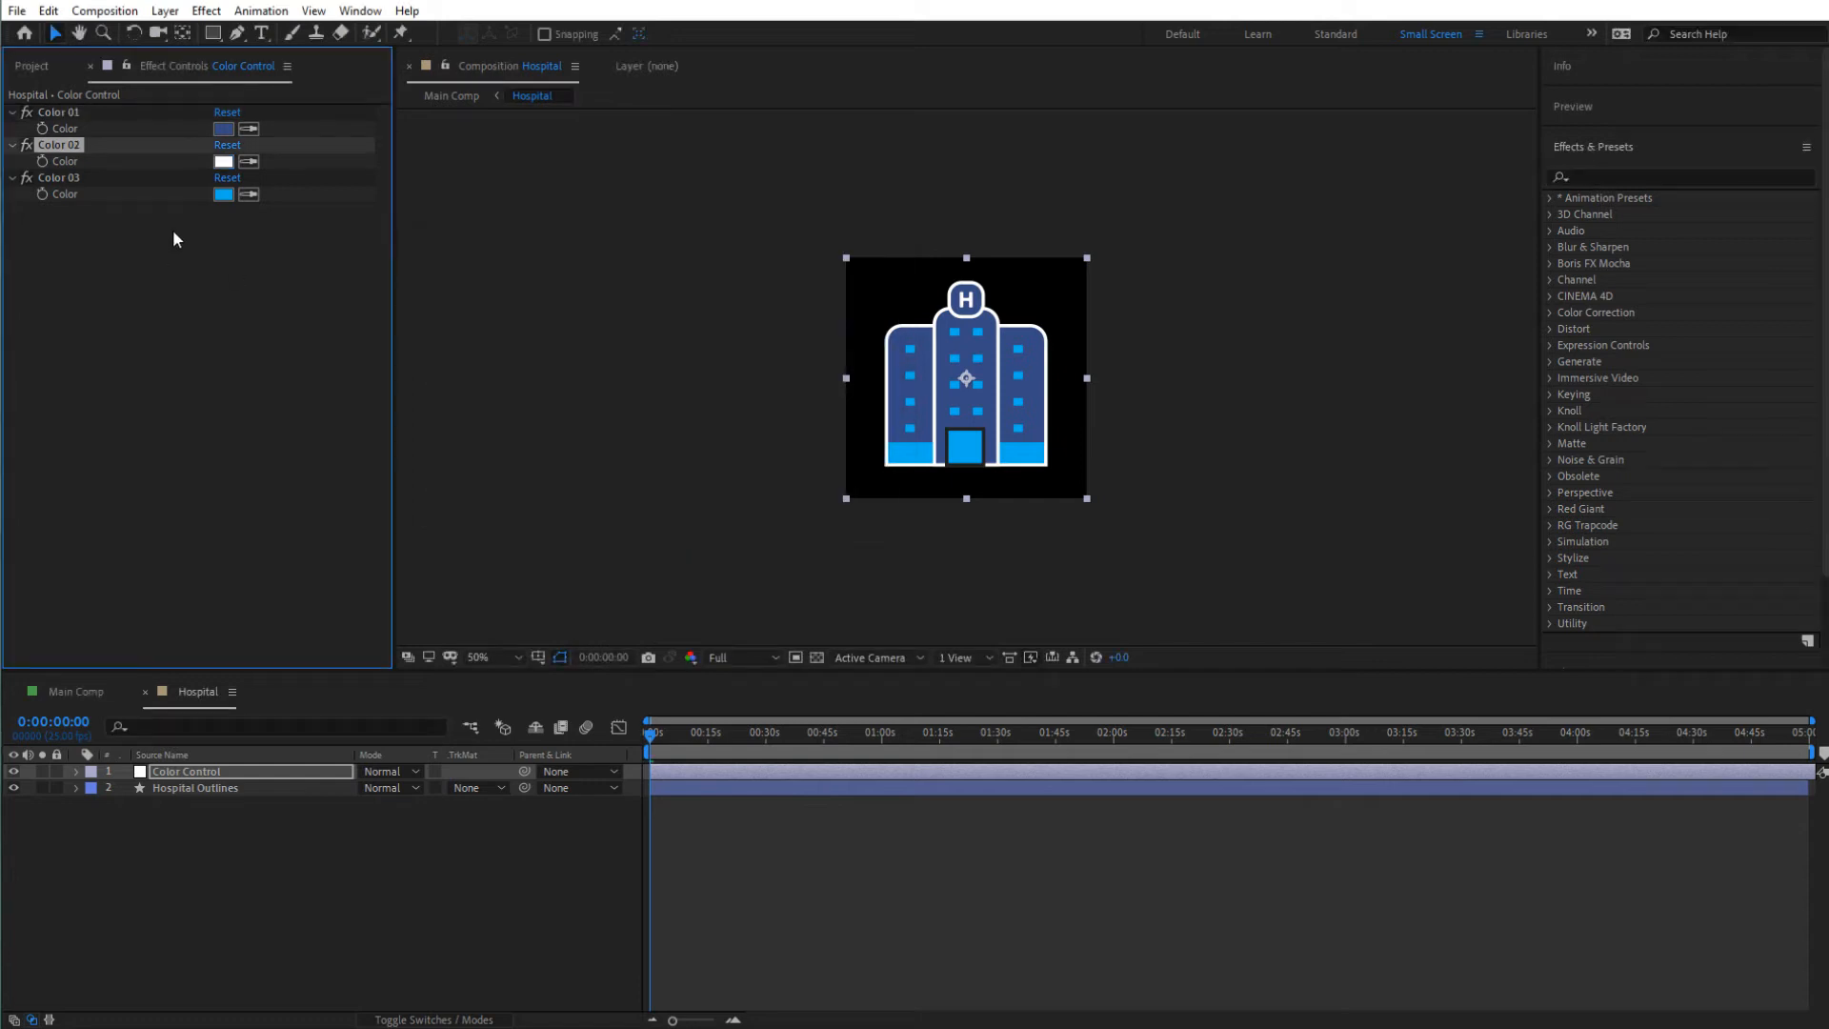
- Set Color 03 of the hospital icon to magenta DB15B3 and turn on the transparency grid
left_click(225, 195)
left_click_drag(698, 386, 698, 313)
left_click_drag(615, 385, 650, 314)
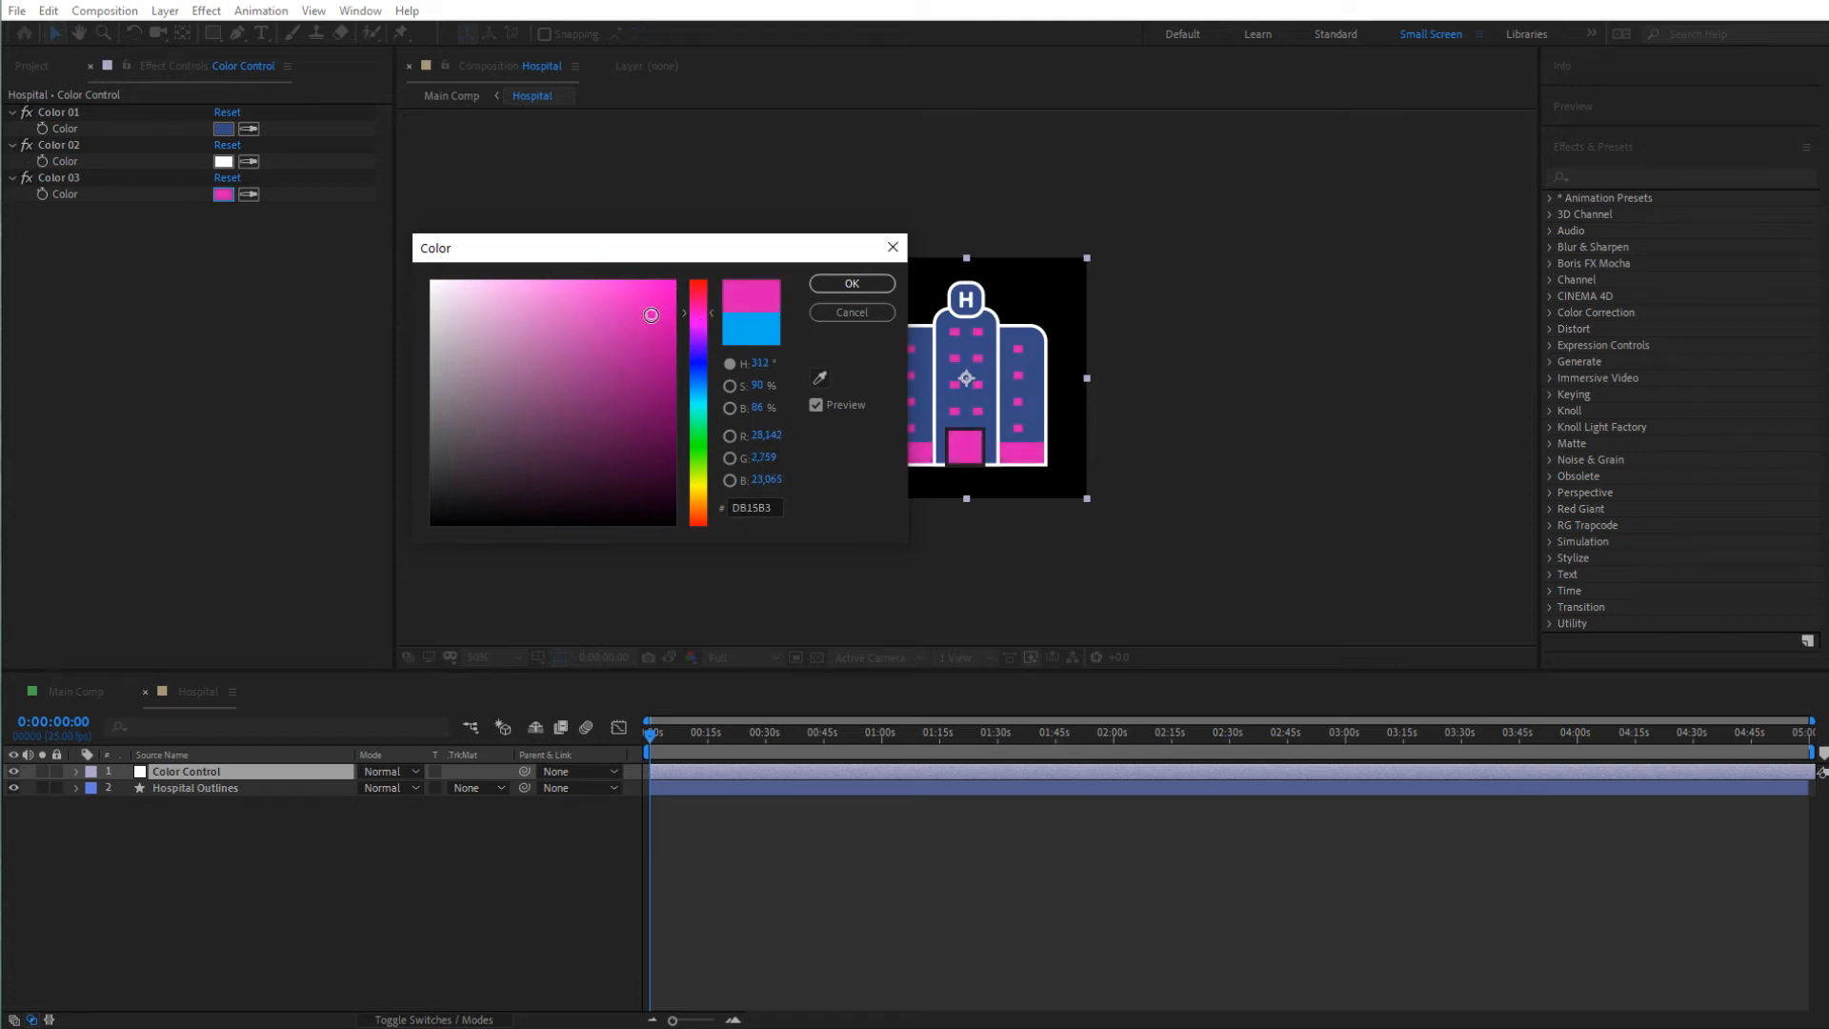
left_click(835, 284)
left_click(810, 655)
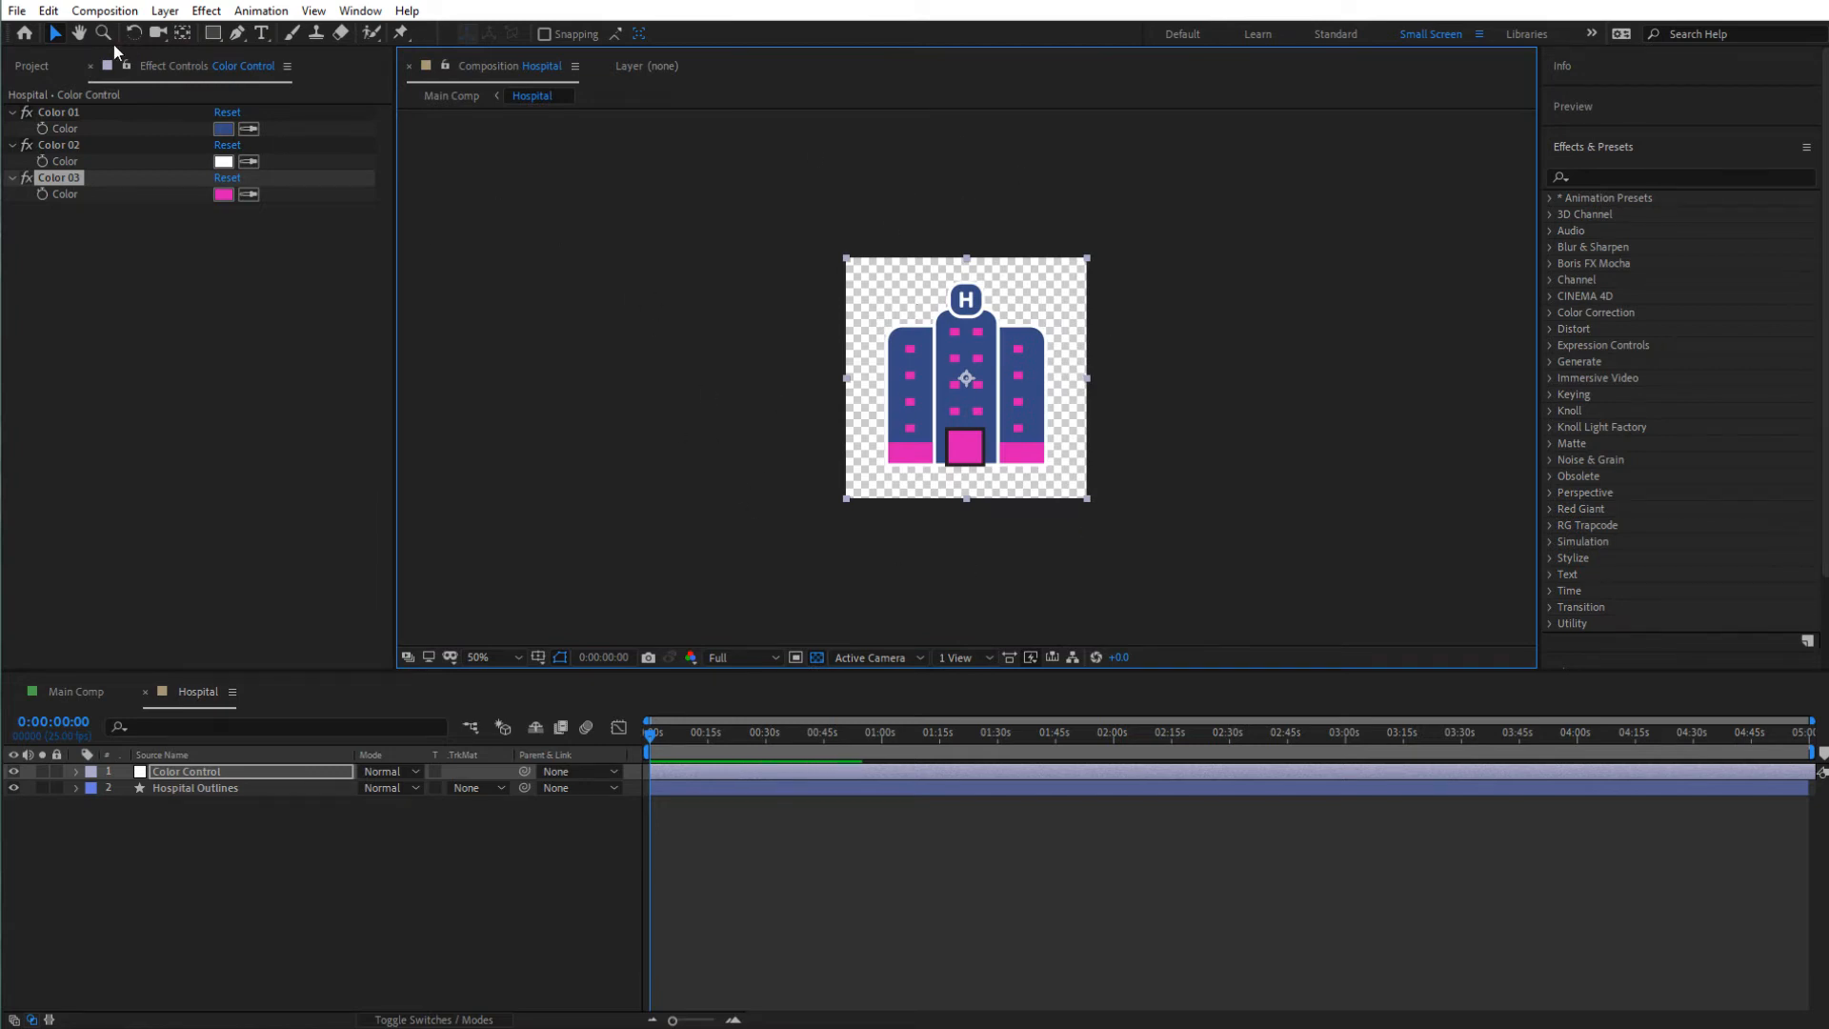
- Open the Lungs composition and display the effect controls of its Color Control layer
left_click(48, 65)
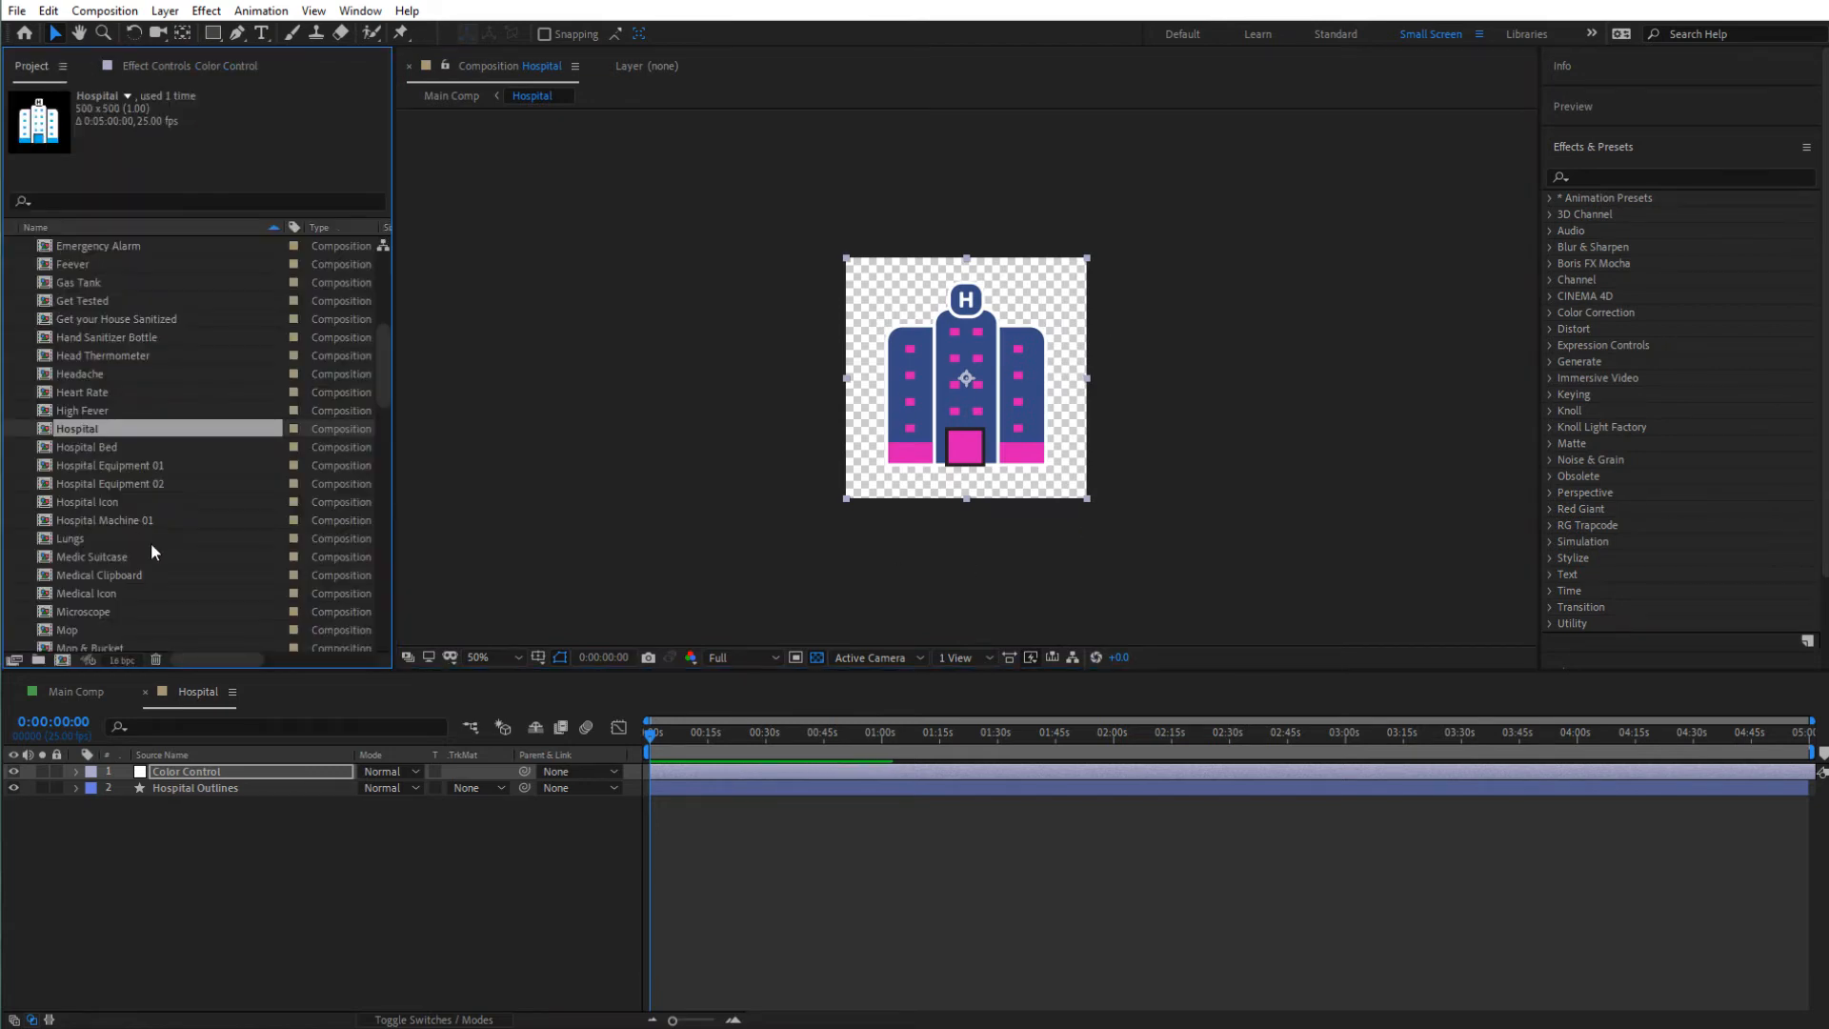
double_click(81, 536)
left_click(225, 788)
left_click(190, 771)
left_click(202, 66)
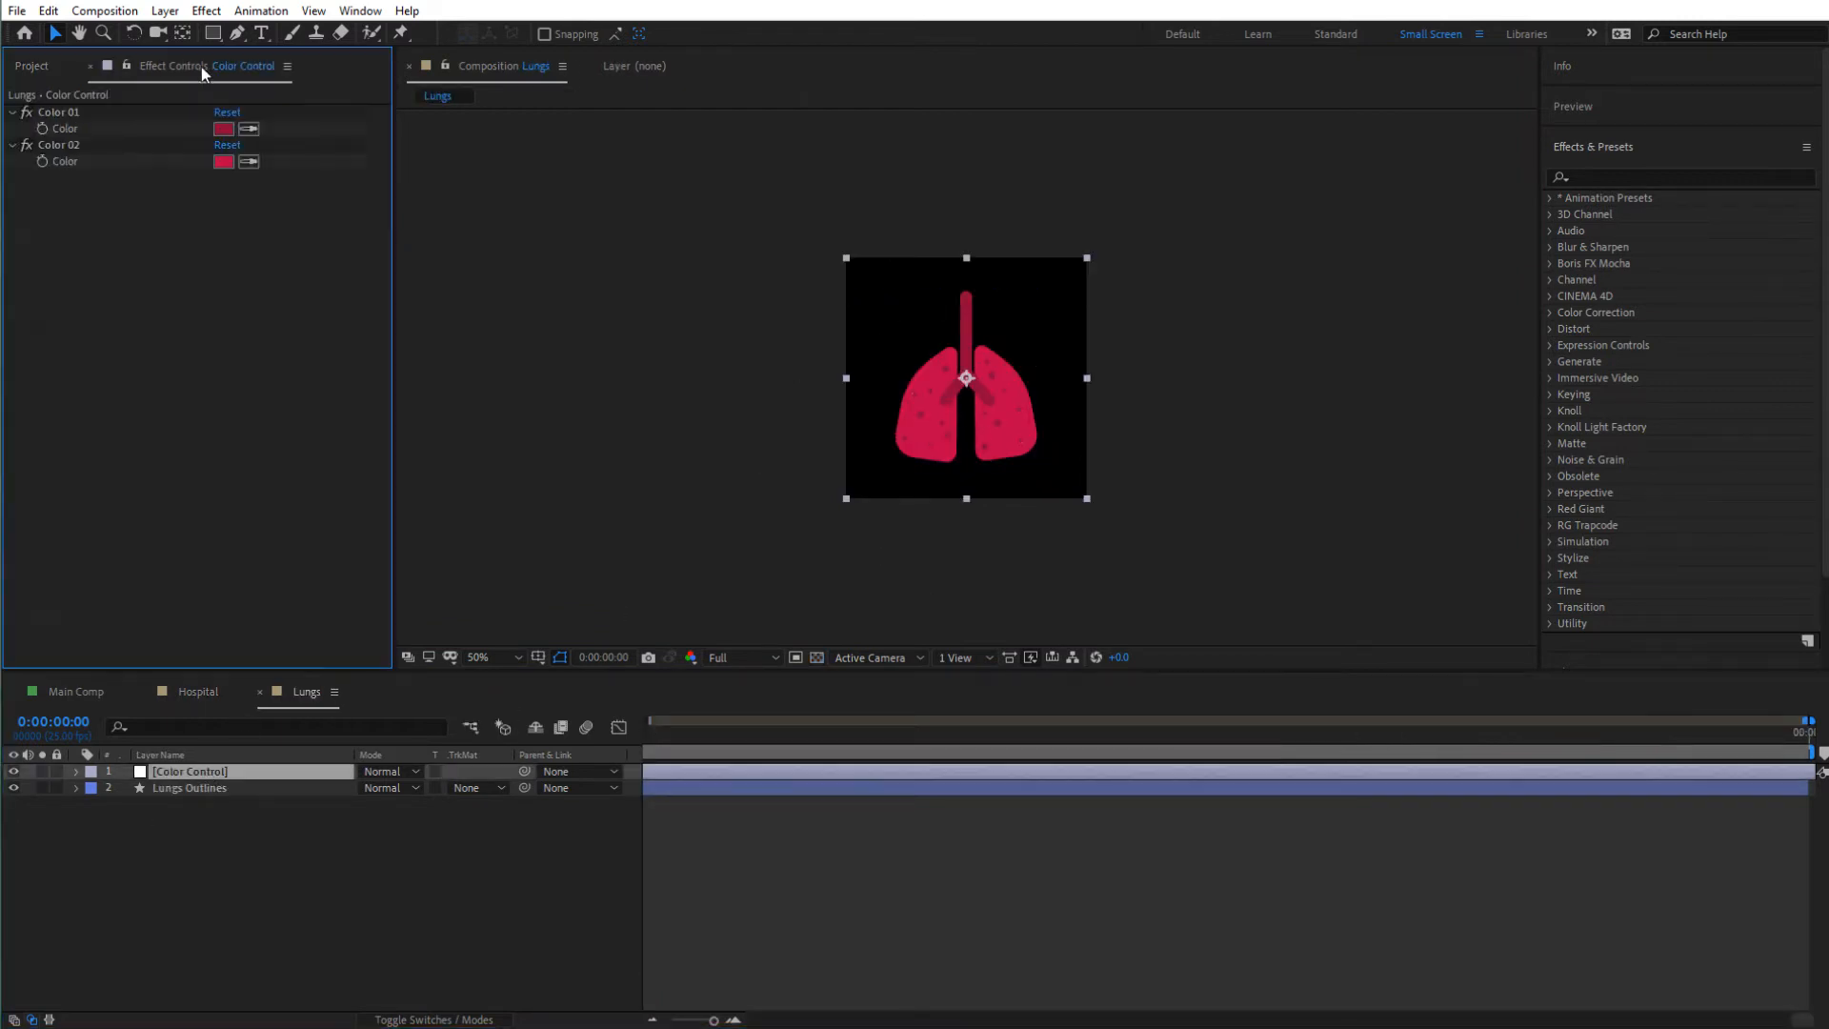
- Set Color 01 of the lungs icon to a muted grey-blue
left_click(223, 129)
left_click(563, 397)
mouse_move(563, 397)
left_mouse_down()
mouse_move(576, 363)
mouse_move(551, 401)
left_mouse_up()
left_click(701, 394)
left_click(848, 284)
- Set Color 02 of the lungs icon to light blue 66BDDD and deselect the Color Control layer
left_click(223, 162)
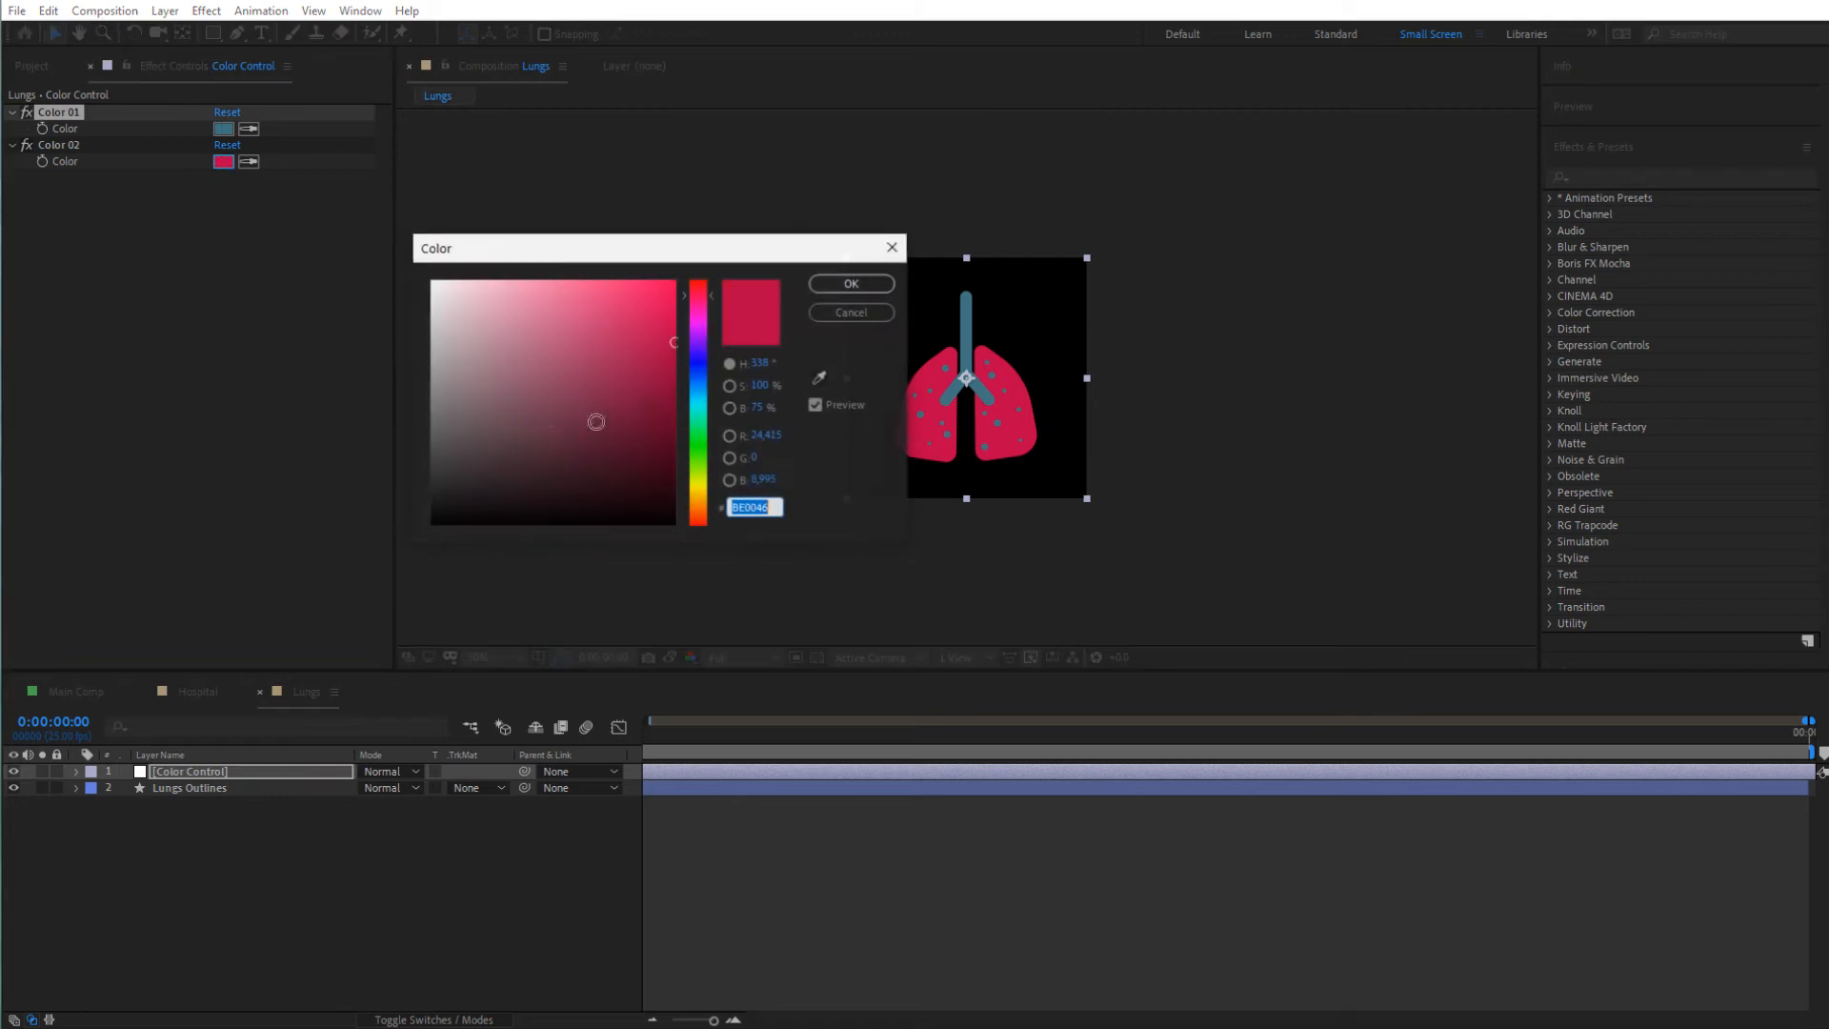
left_click_drag(697, 376, 700, 392)
left_click(562, 312)
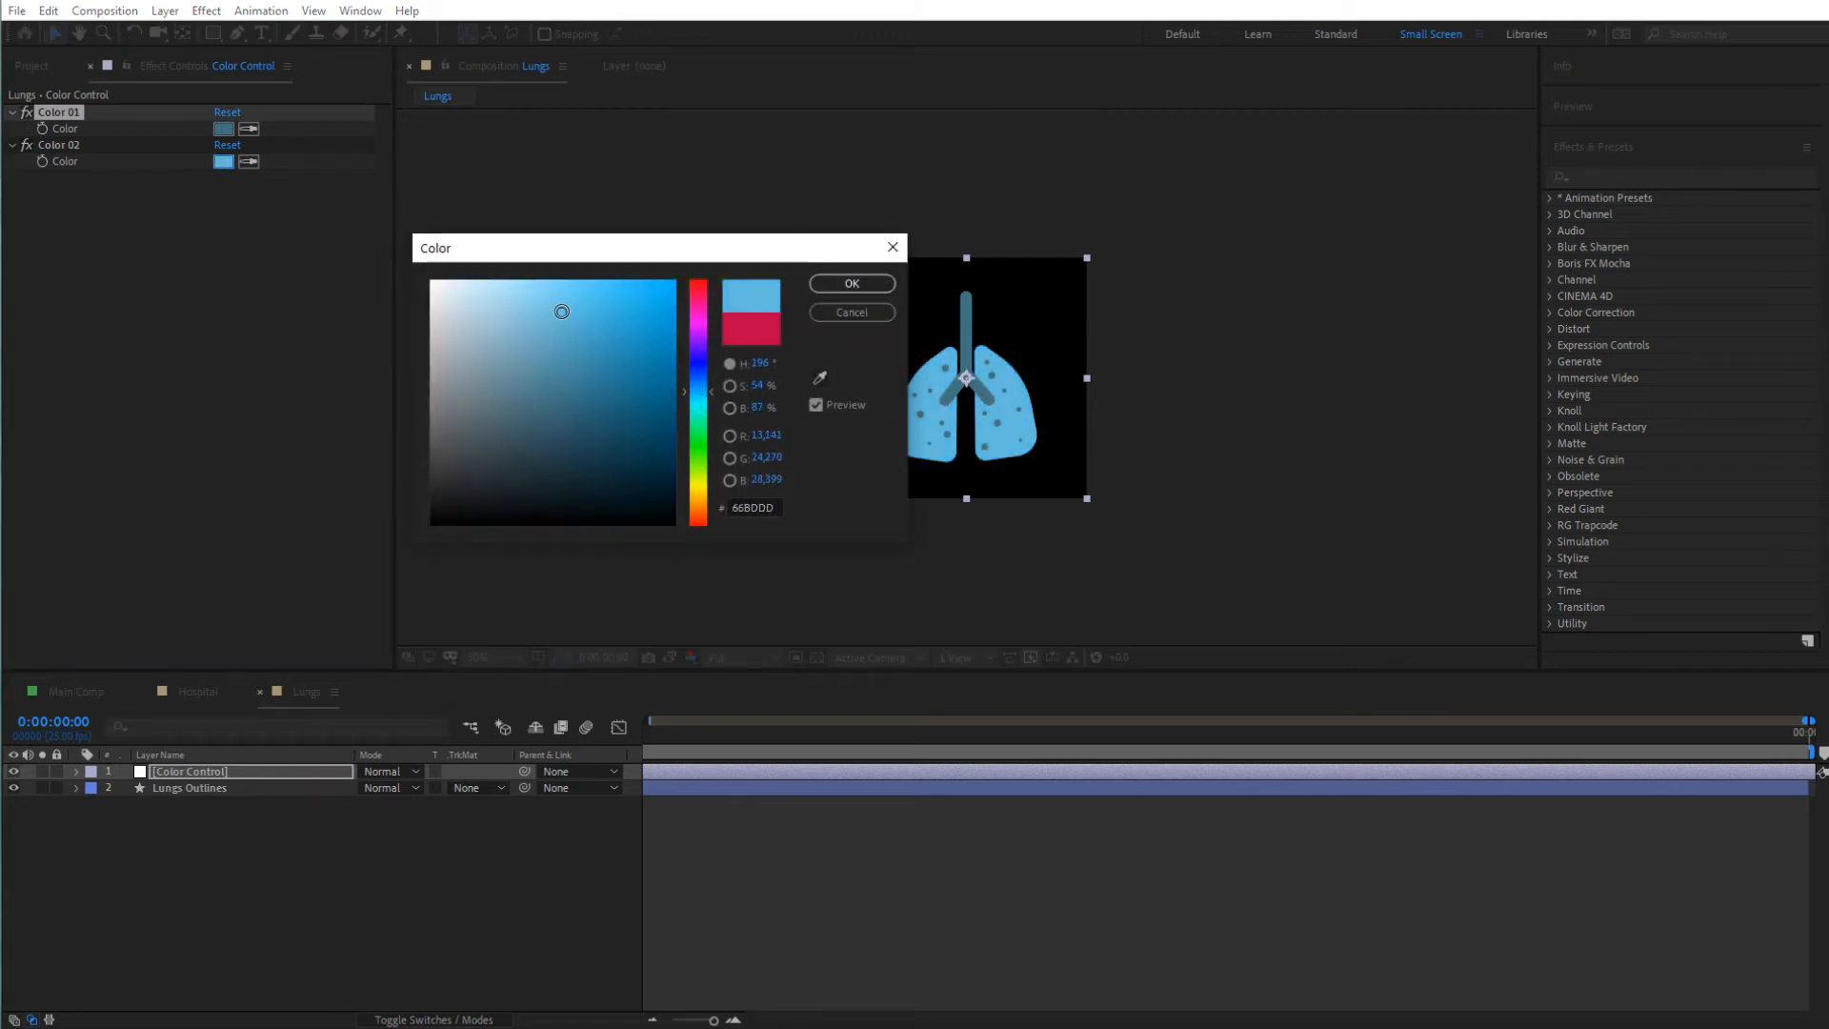
left_click(848, 284)
left_click(278, 918)
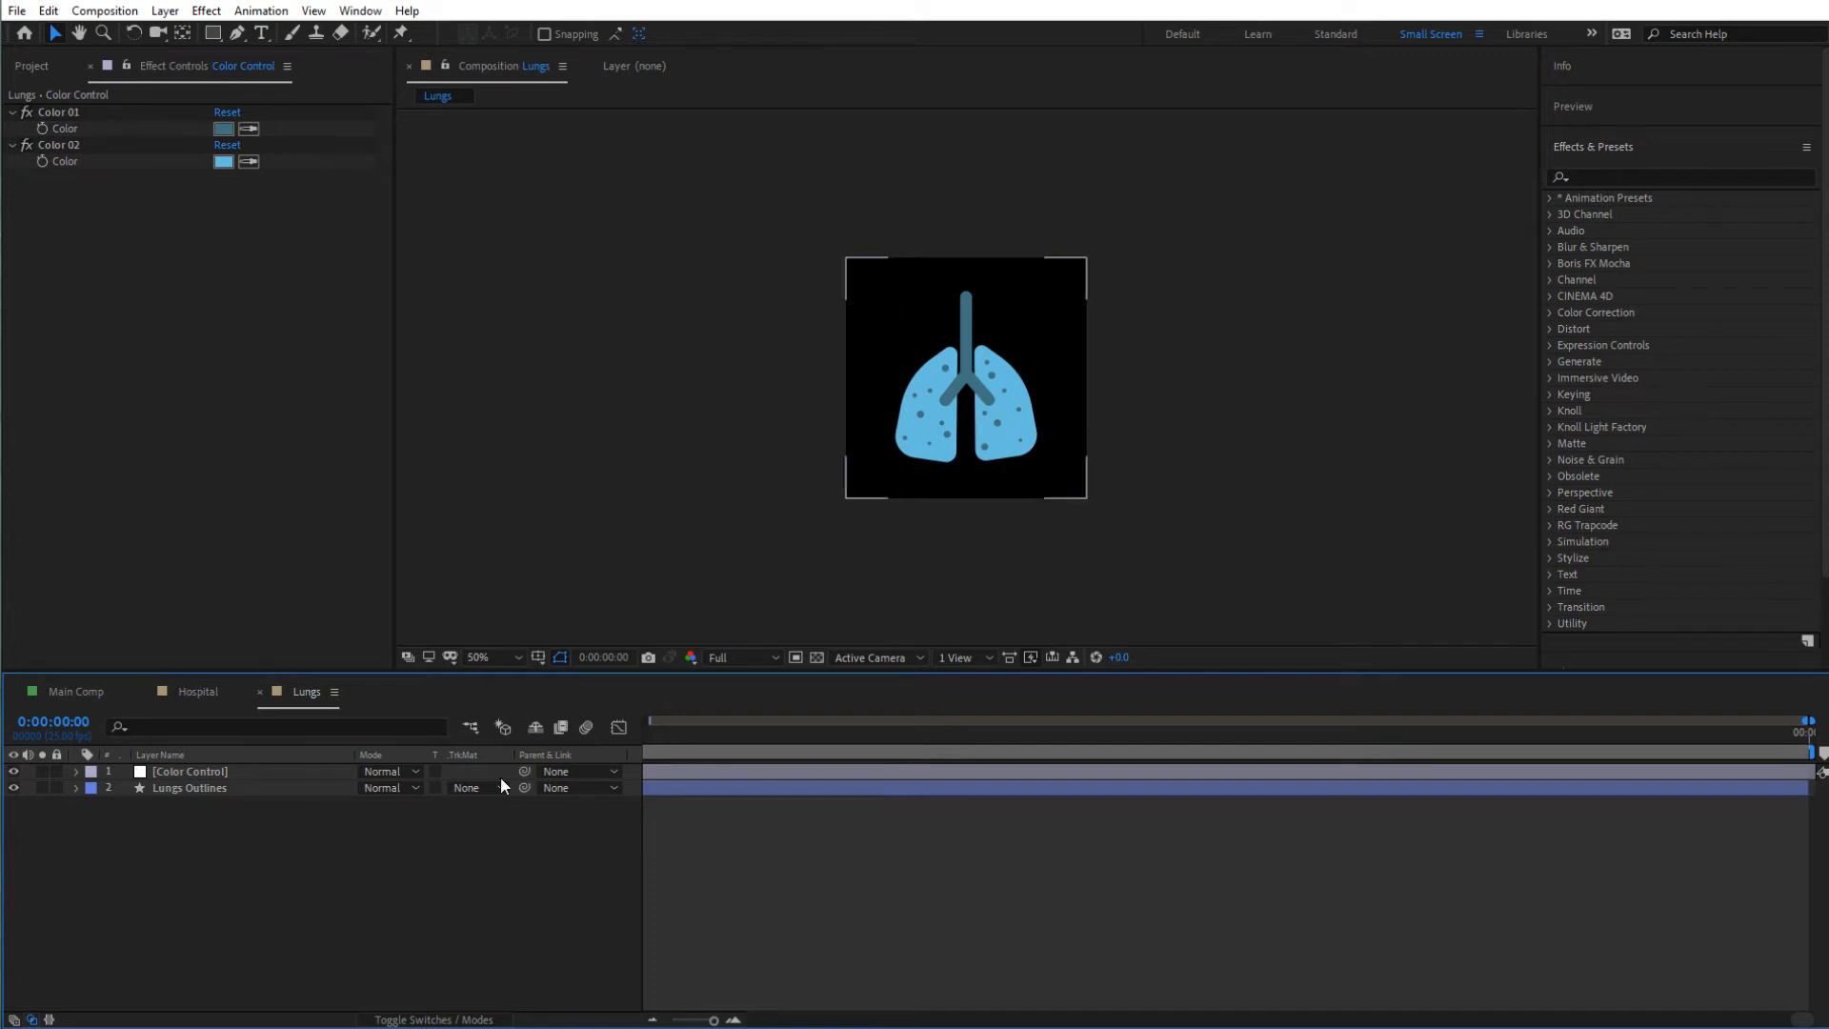
- Scrub through the Lungs composition with its full duration in view, ending at the start
left_click_drag(656, 743, 765, 747)
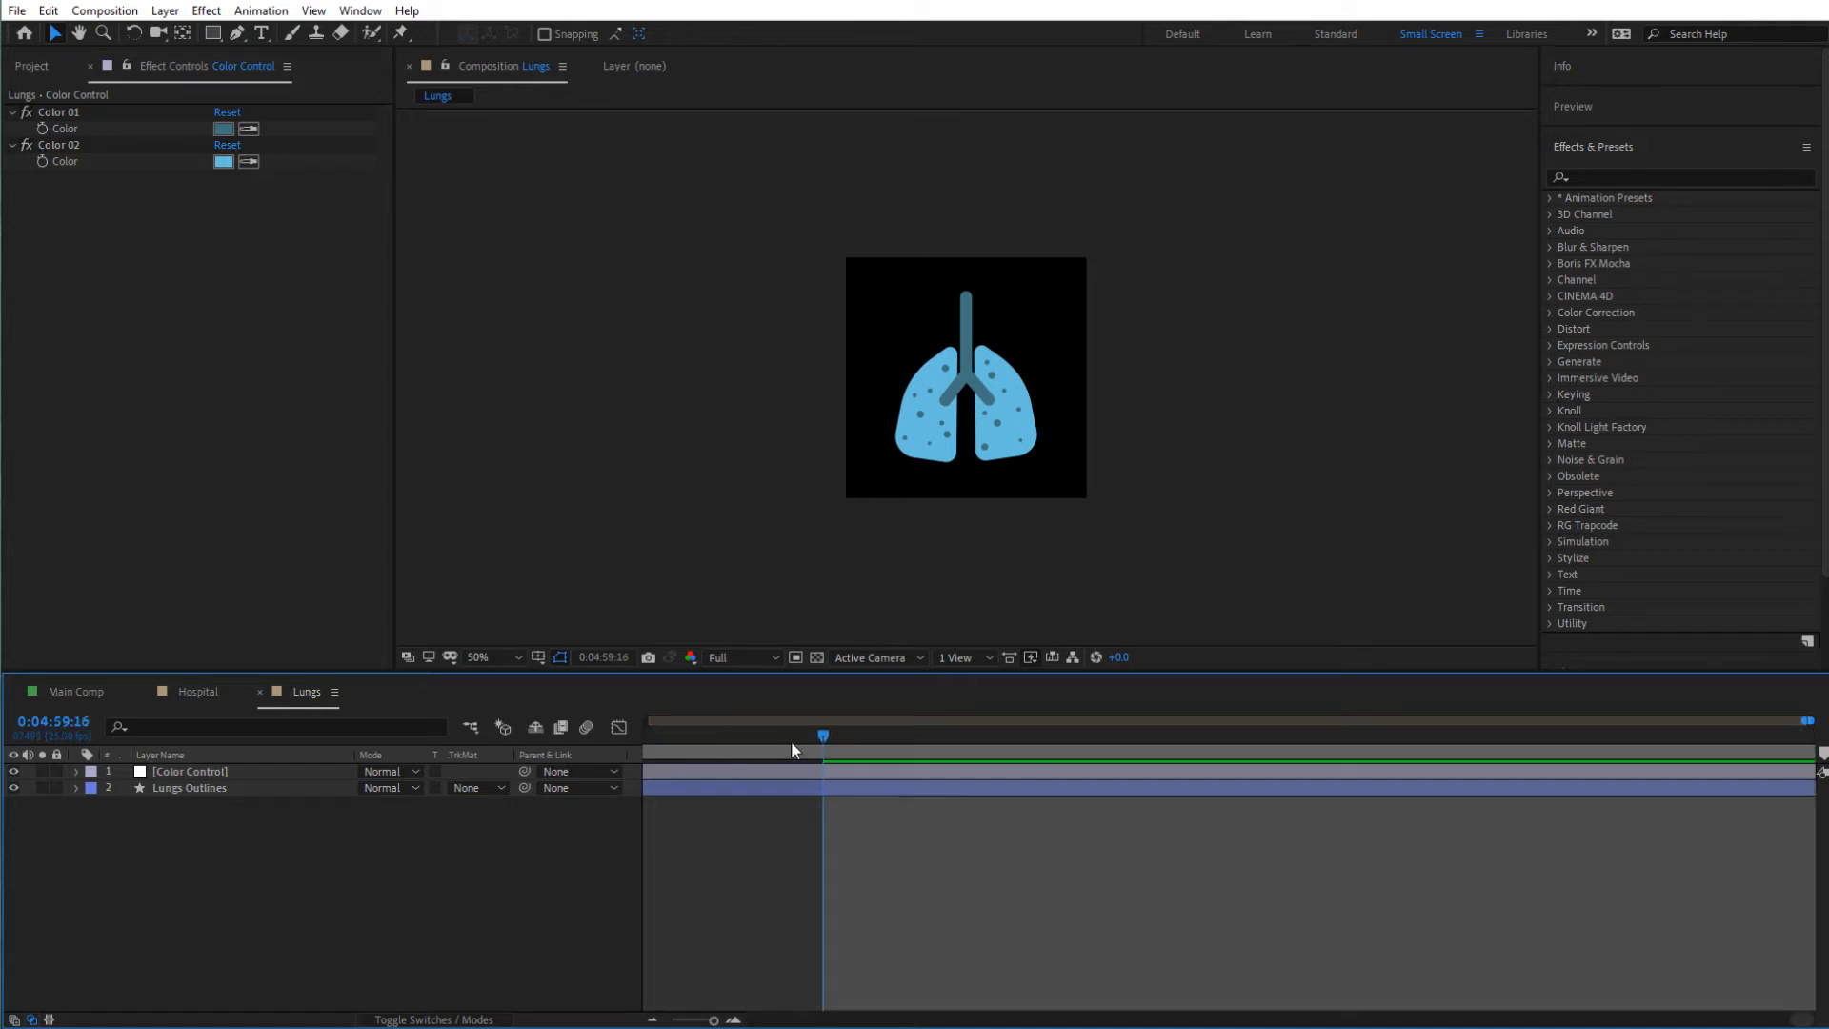
left_click_drag(714, 1019, 659, 1021)
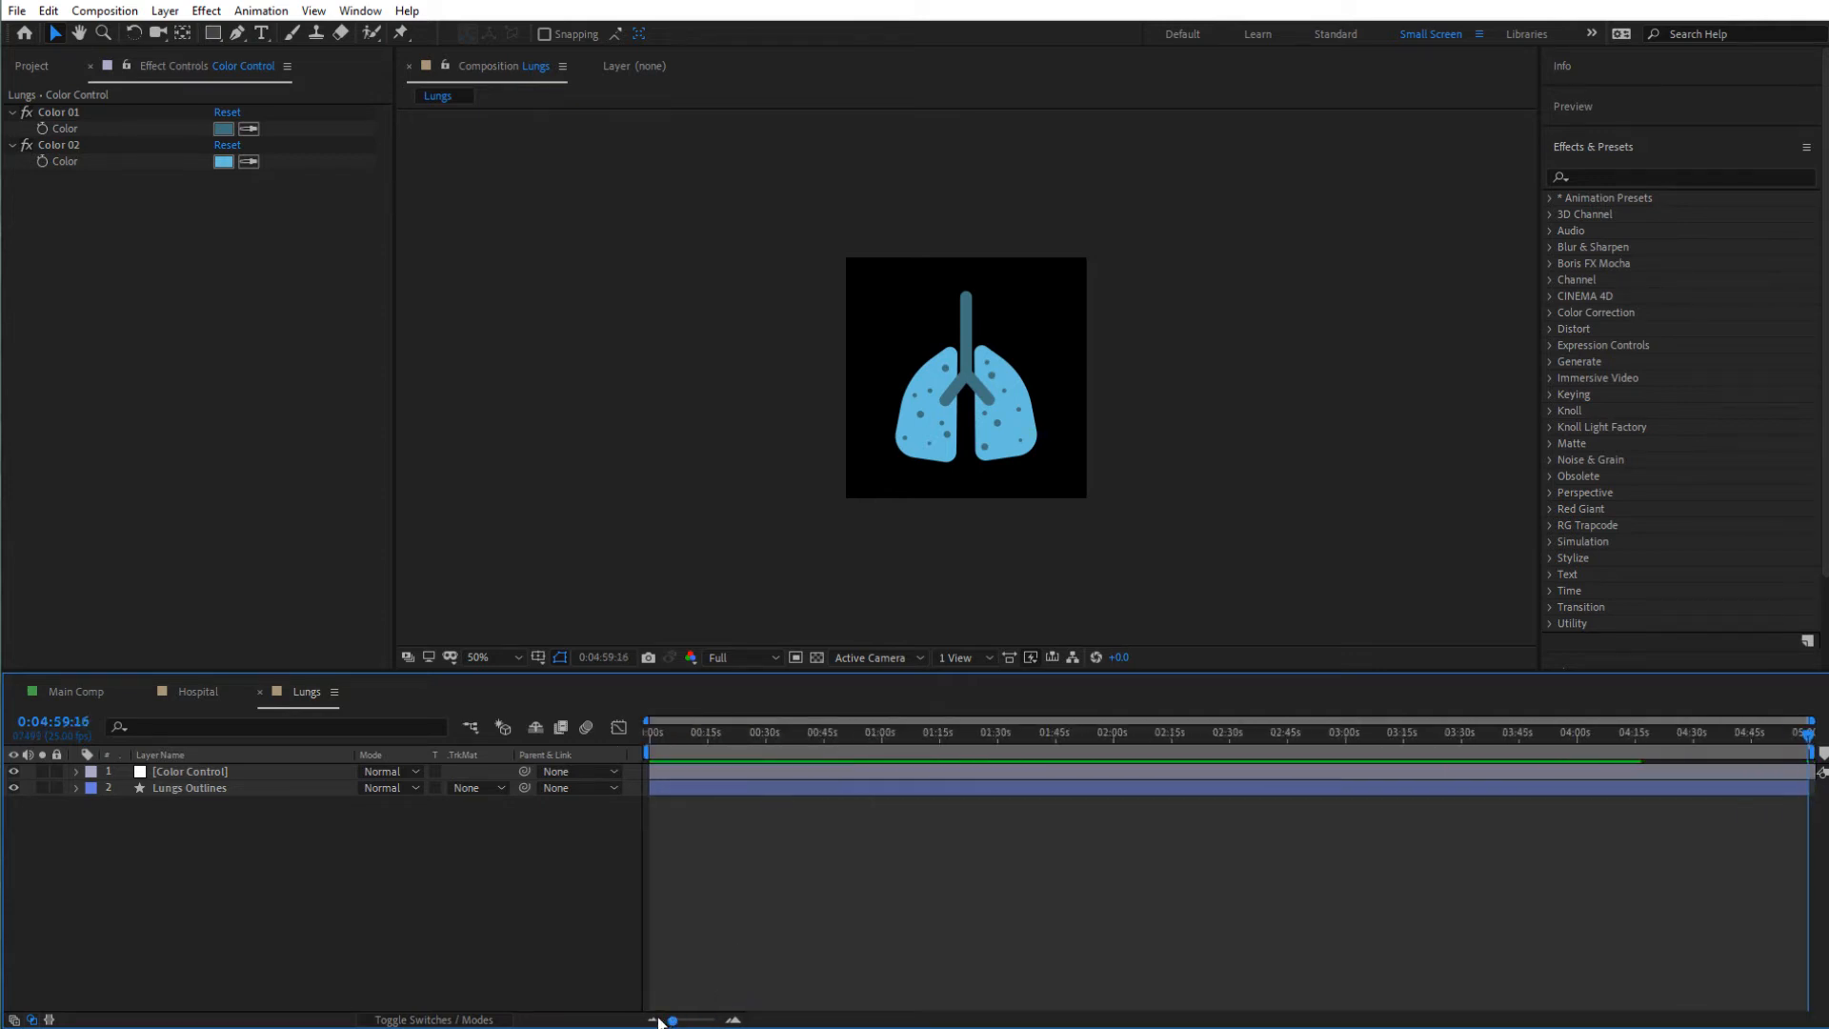
mouse_move(686, 741)
left_mouse_down()
mouse_move(651, 737)
mouse_move(788, 729)
mouse_move(587, 722)
mouse_move(724, 739)
mouse_move(643, 753)
mouse_move(672, 762)
left_mouse_up()
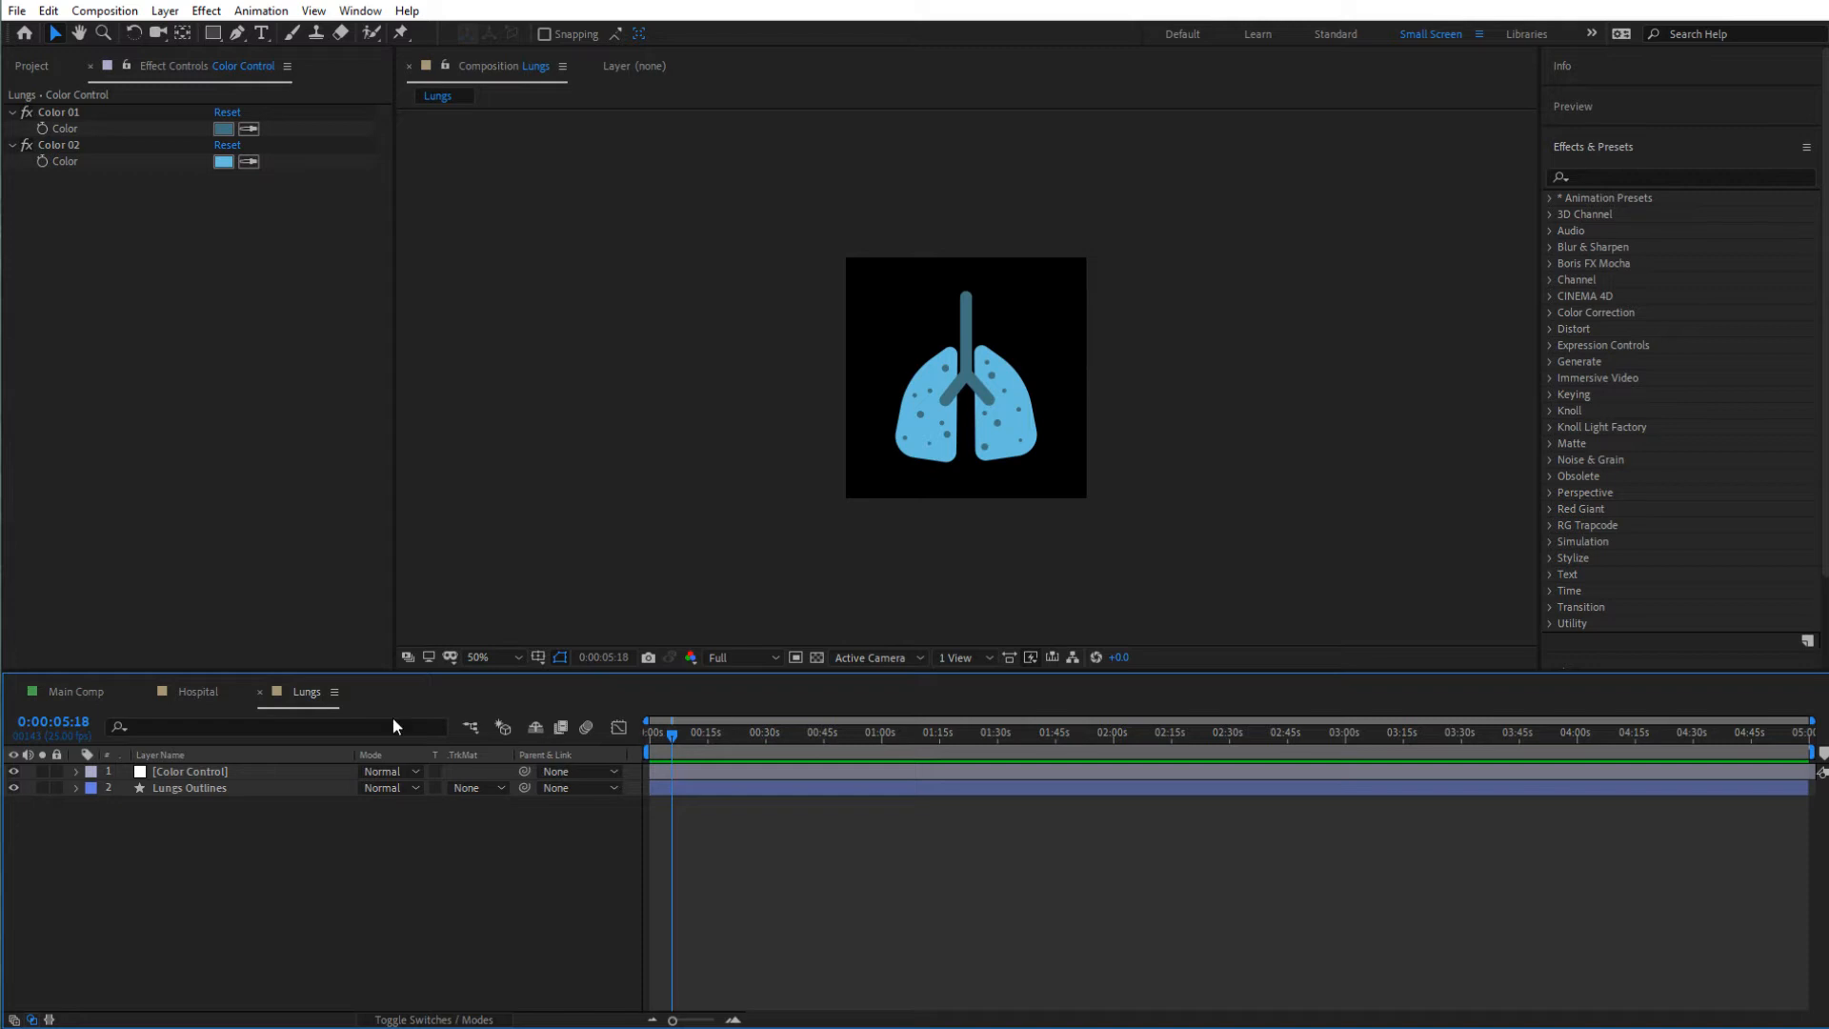
left_click_drag(678, 735, 633, 745)
- Open the Hospital composition from Main Comp, set its Color 02 to black and return to Main Comp
left_click(83, 692)
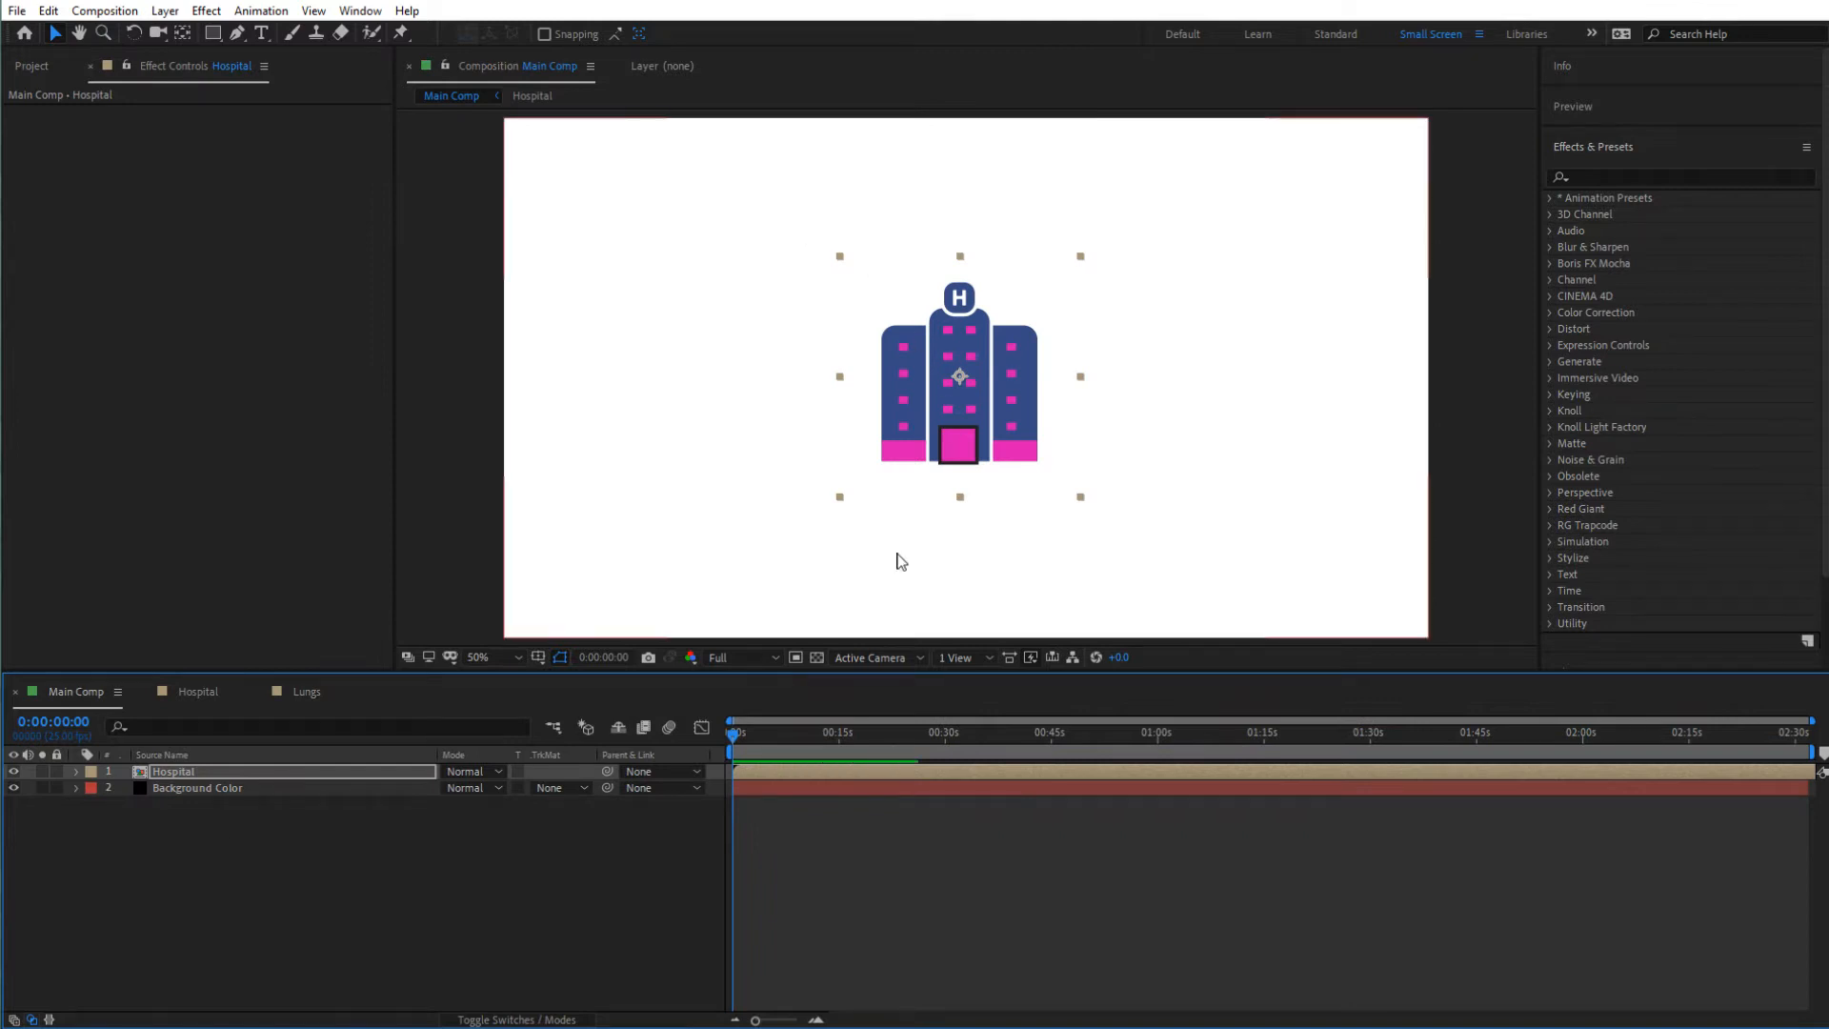
double_click(947, 419)
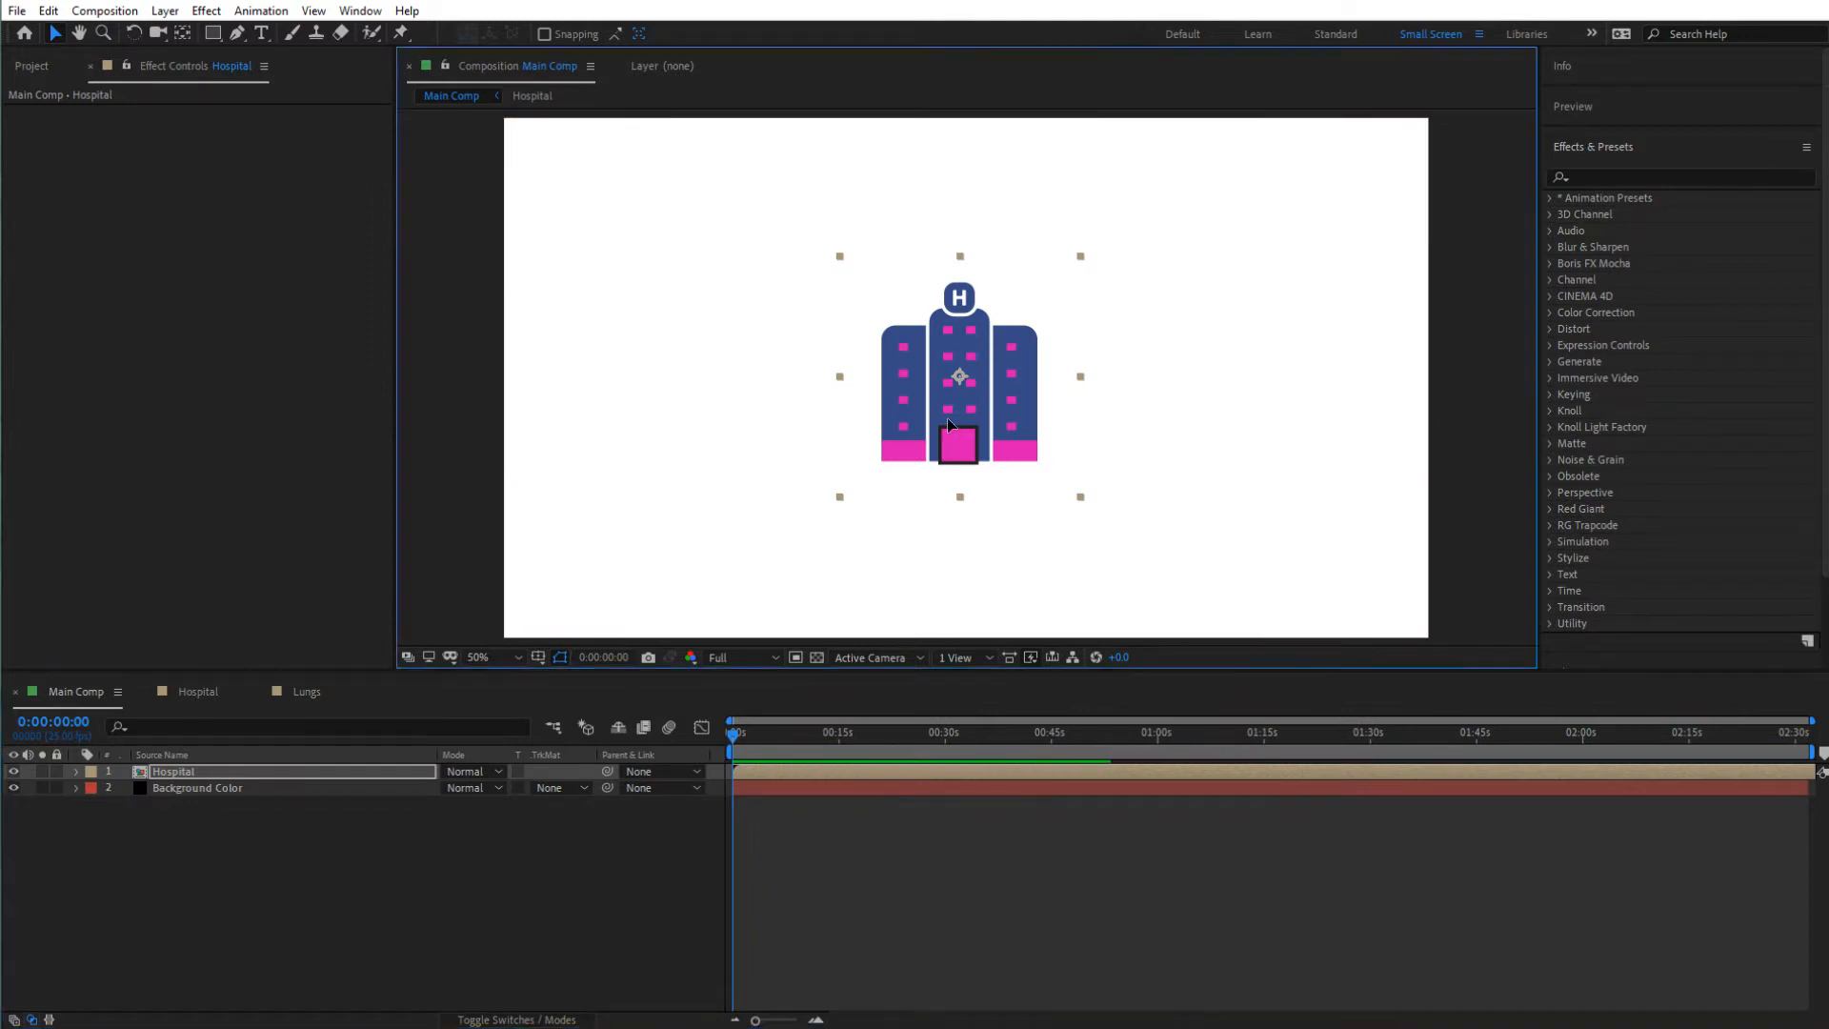
left_click(225, 162)
left_click_drag(534, 400, 435, 487)
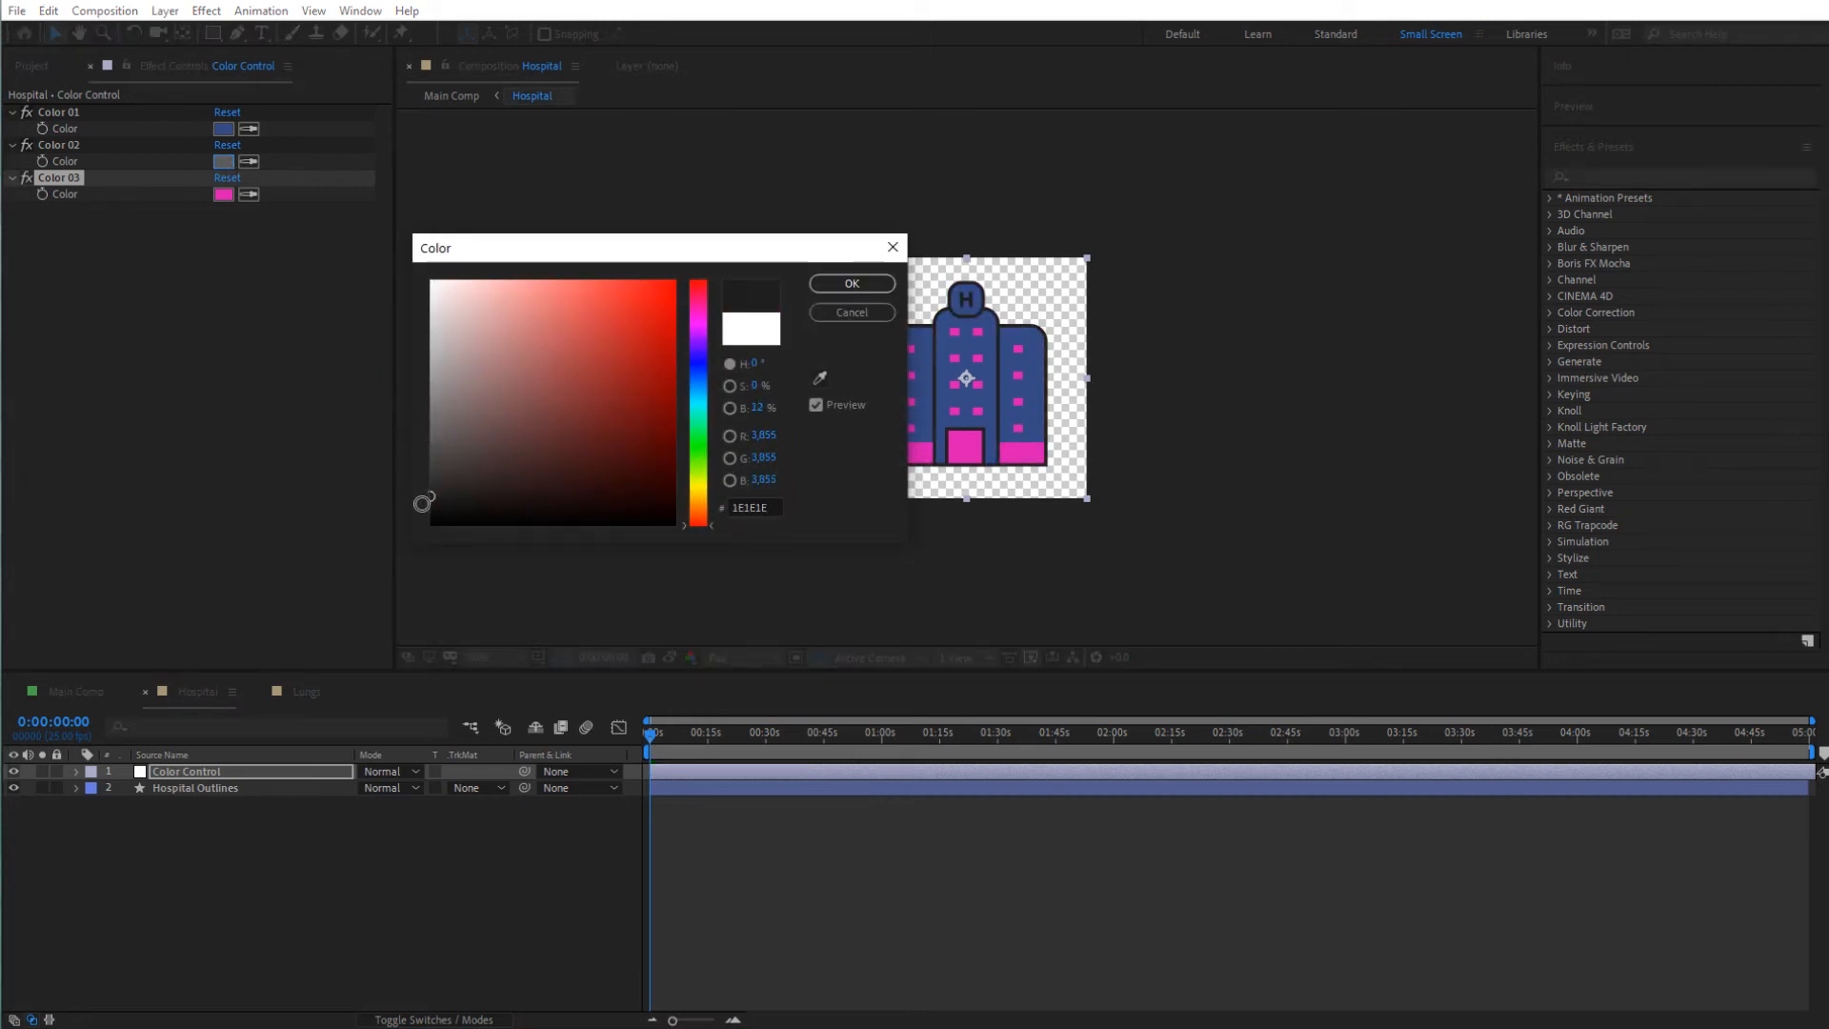
left_click(869, 285)
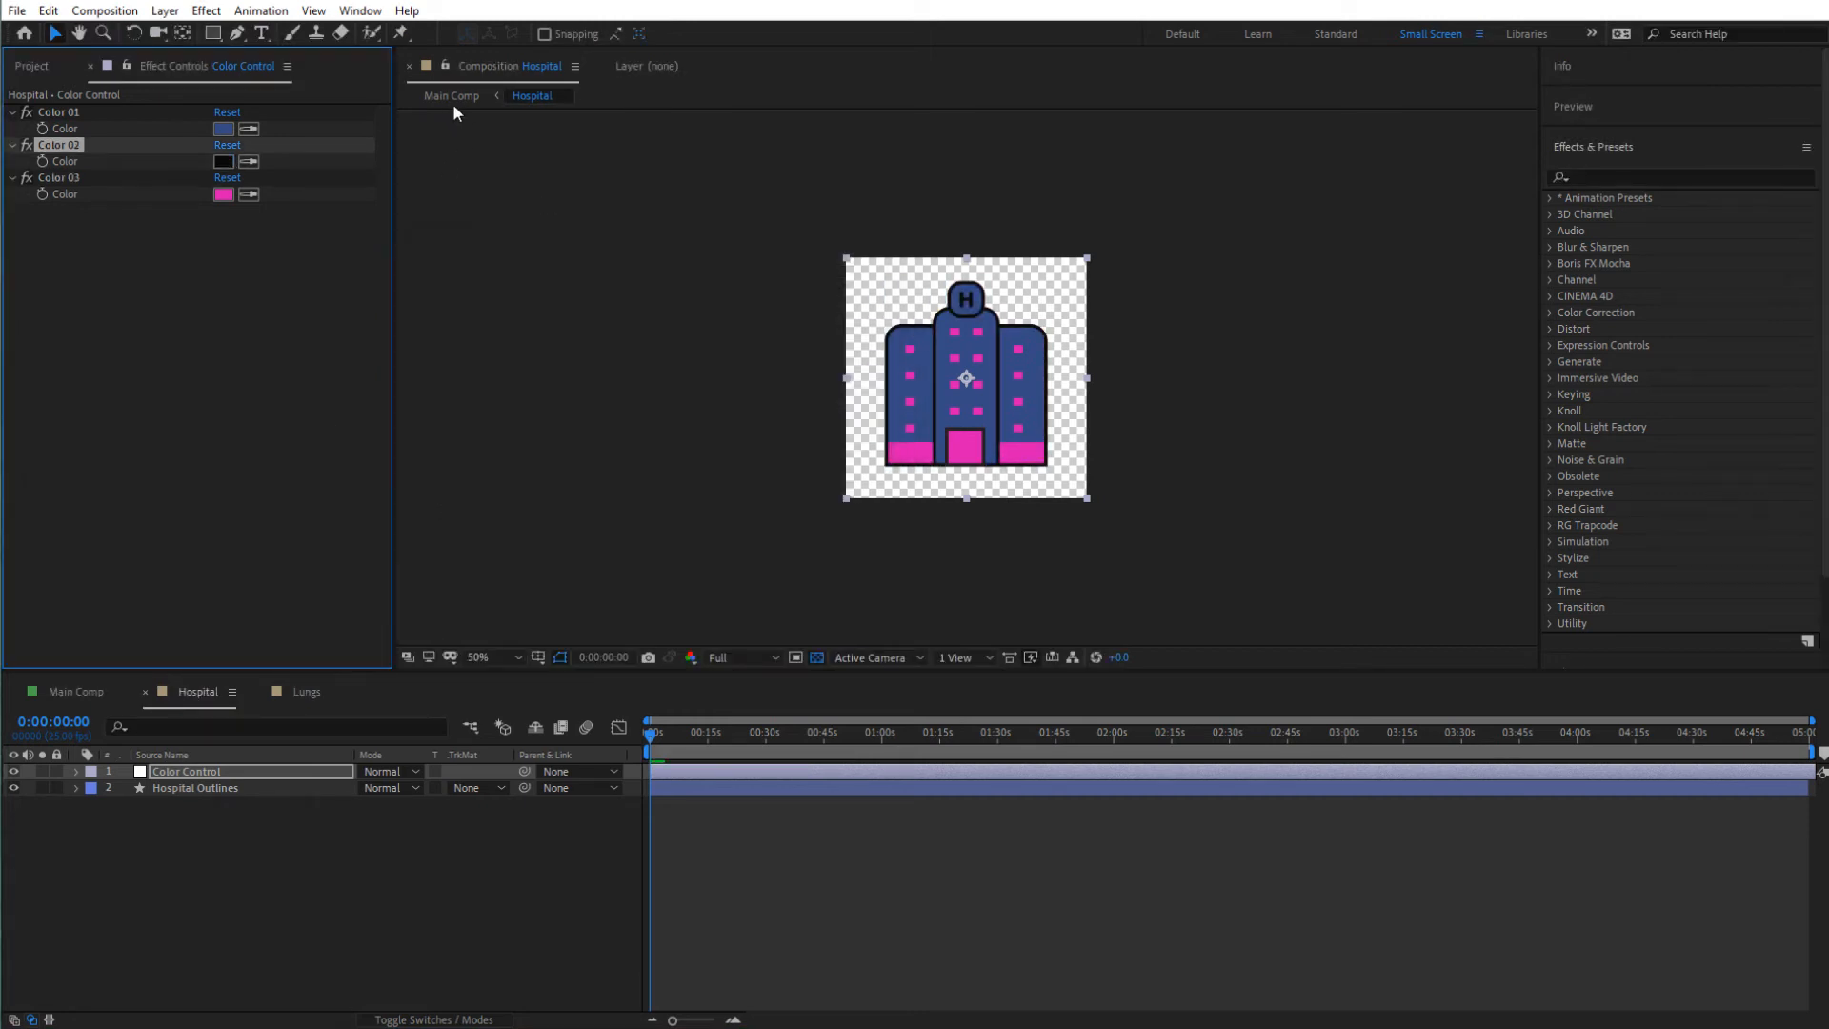
left_click(453, 97)
left_click(320, 886)
- Select the hospital icon and reveal the contents of the Icons Animation Presets folder
left_click(955, 398)
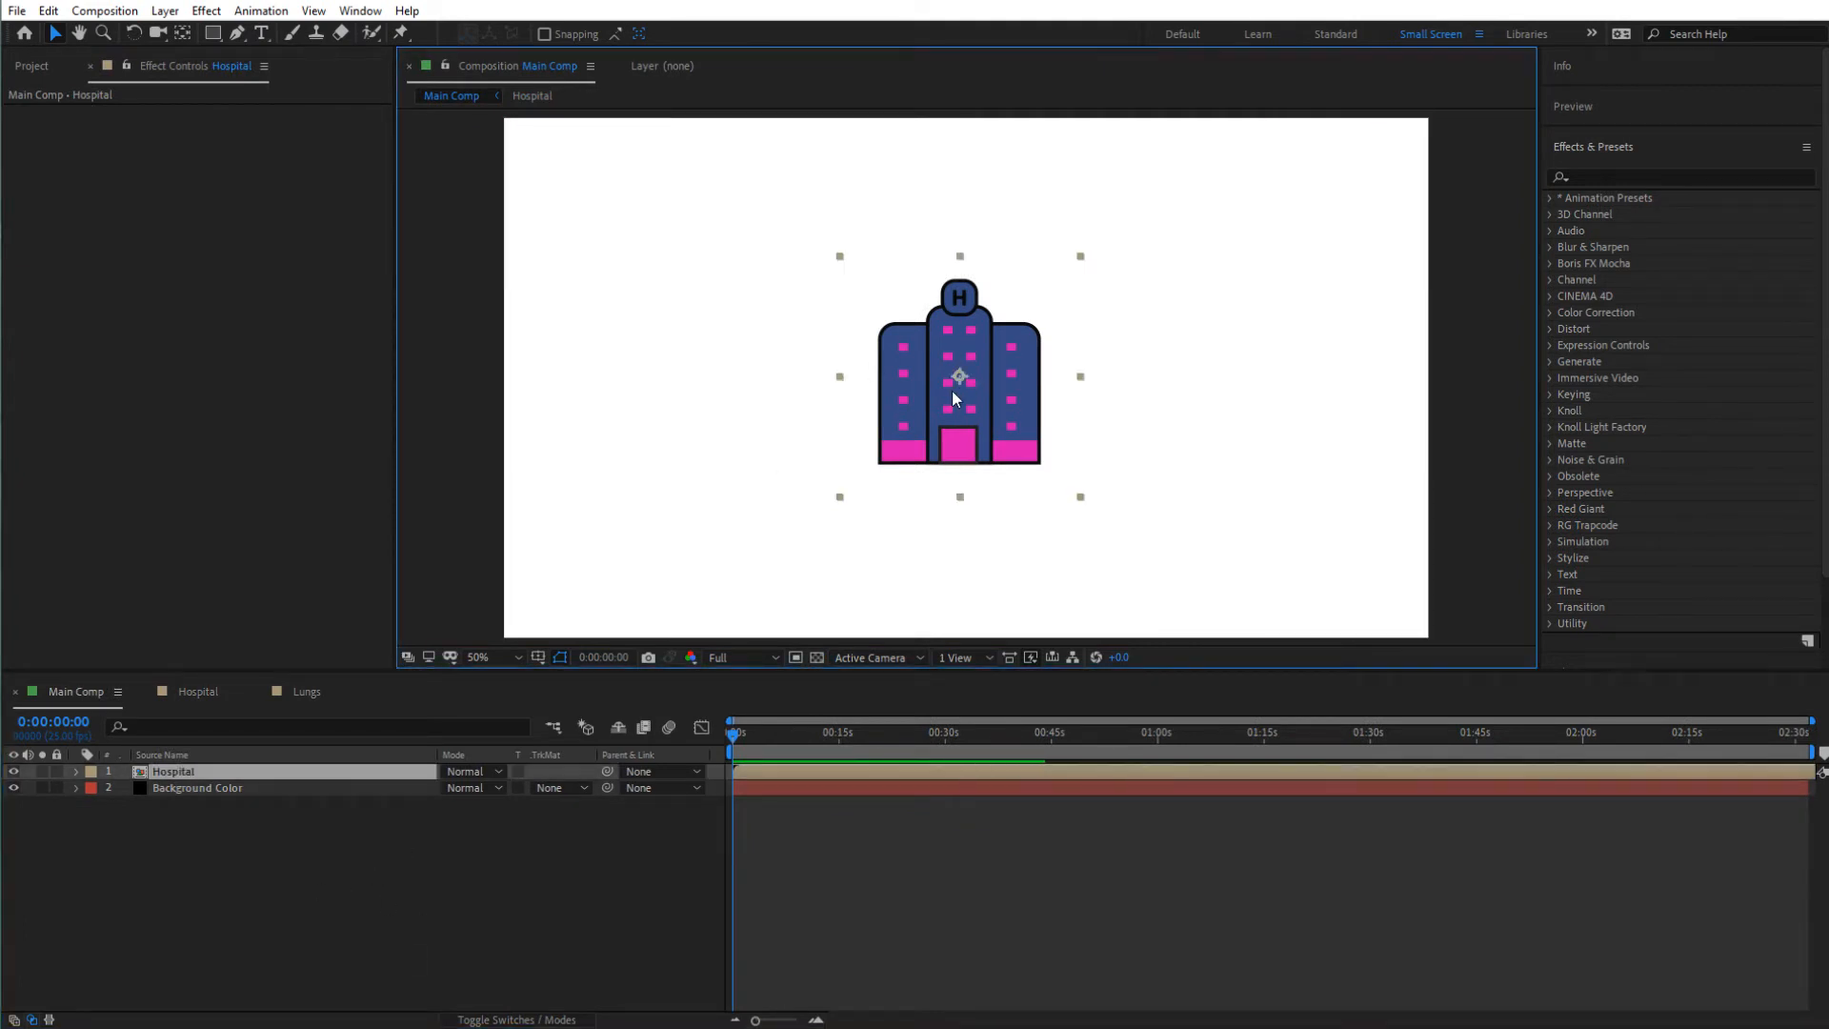
left_click(1583, 148)
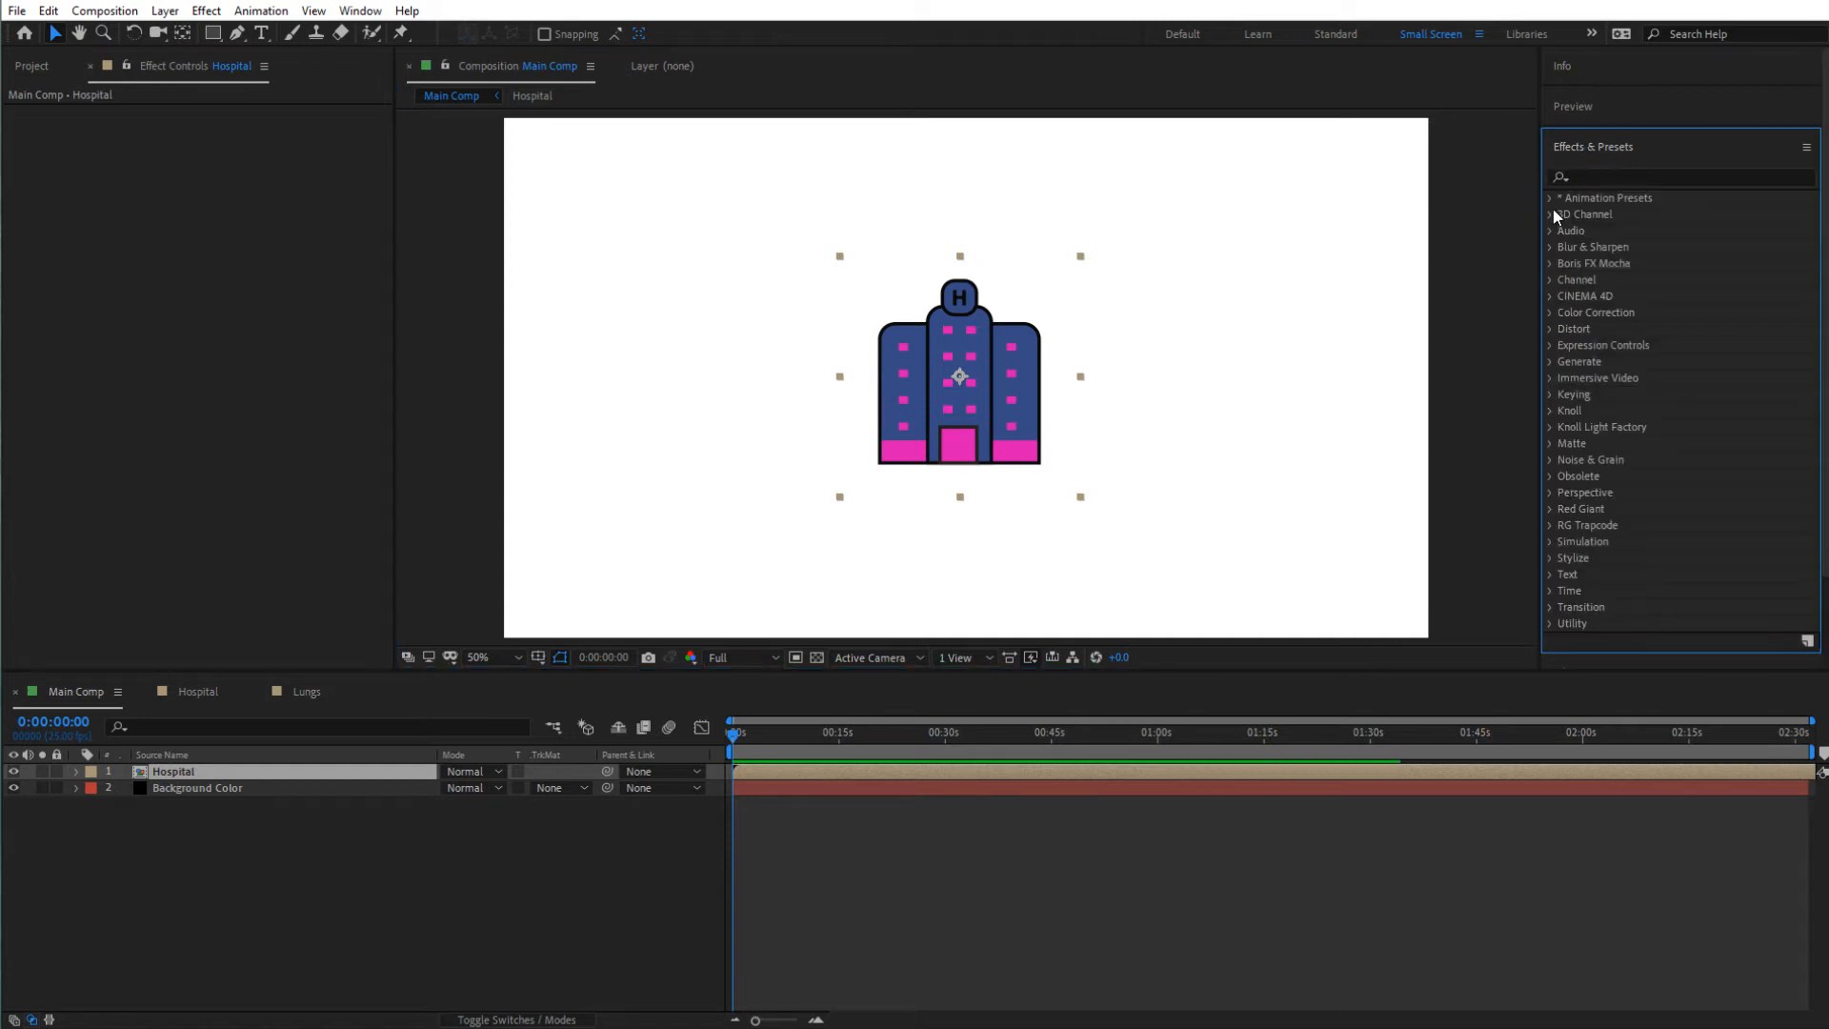
left_click(1548, 196)
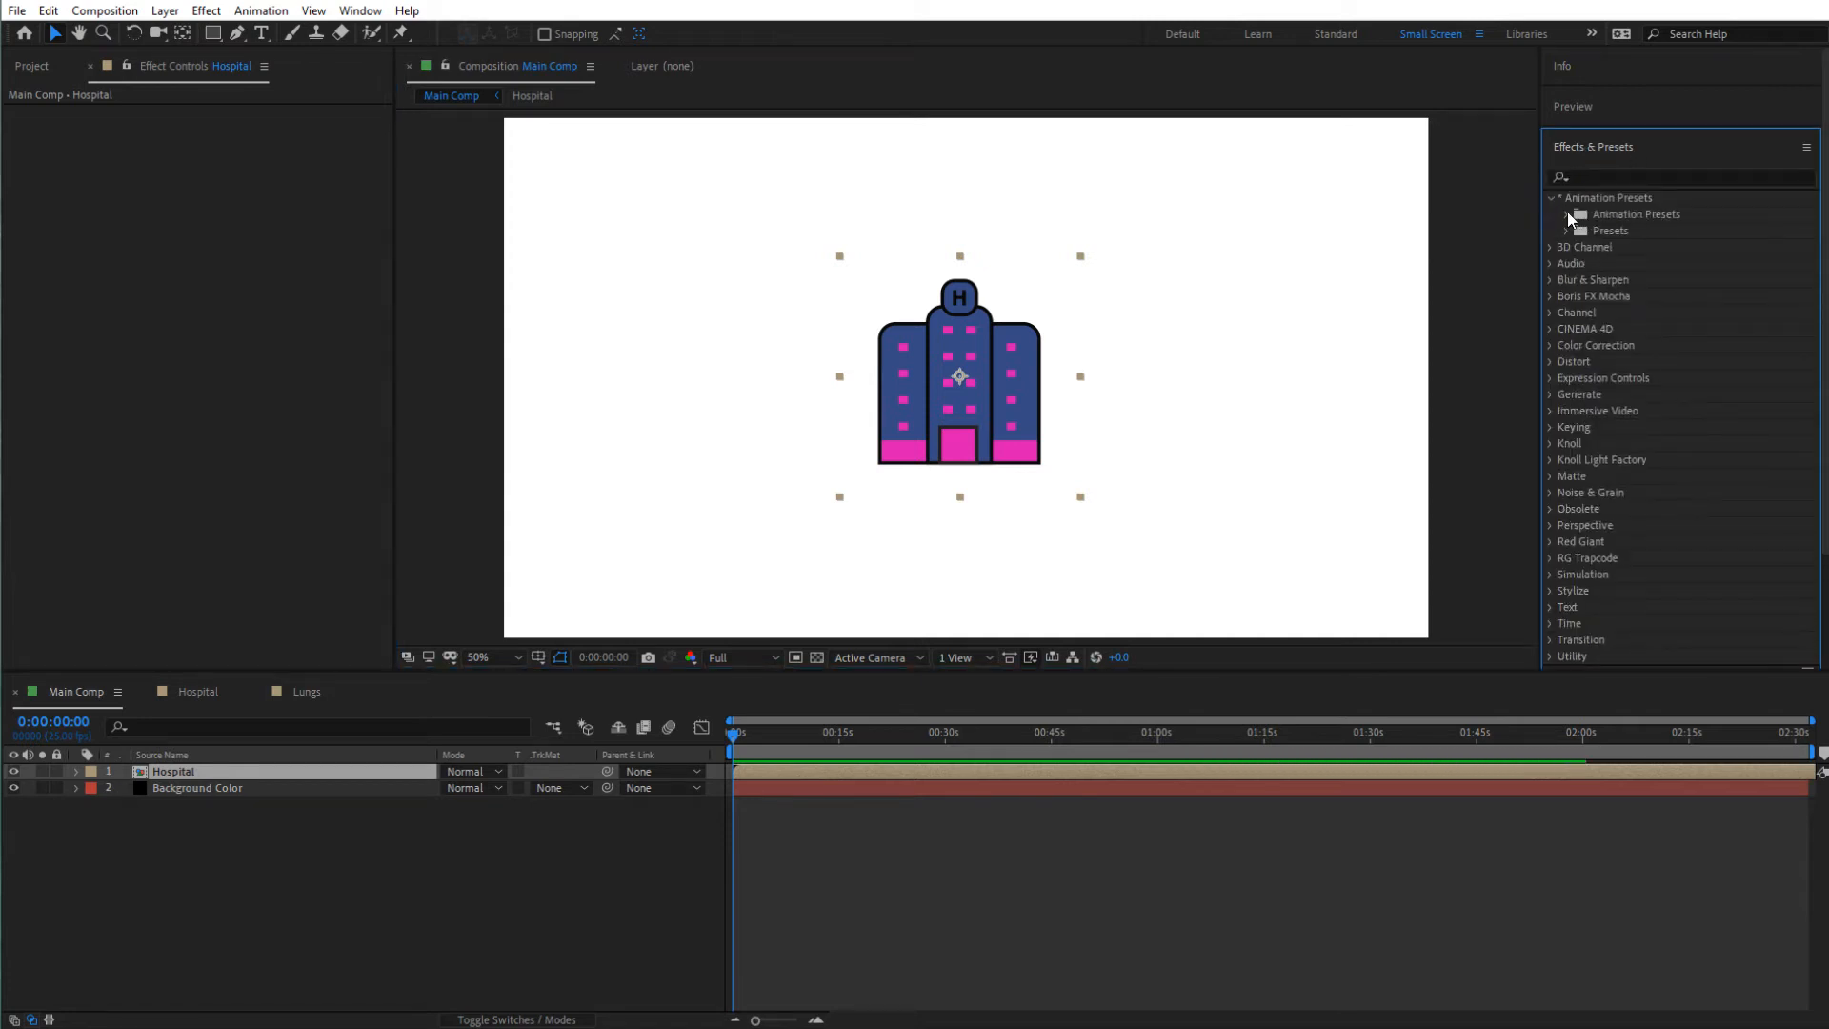
left_click(1568, 214)
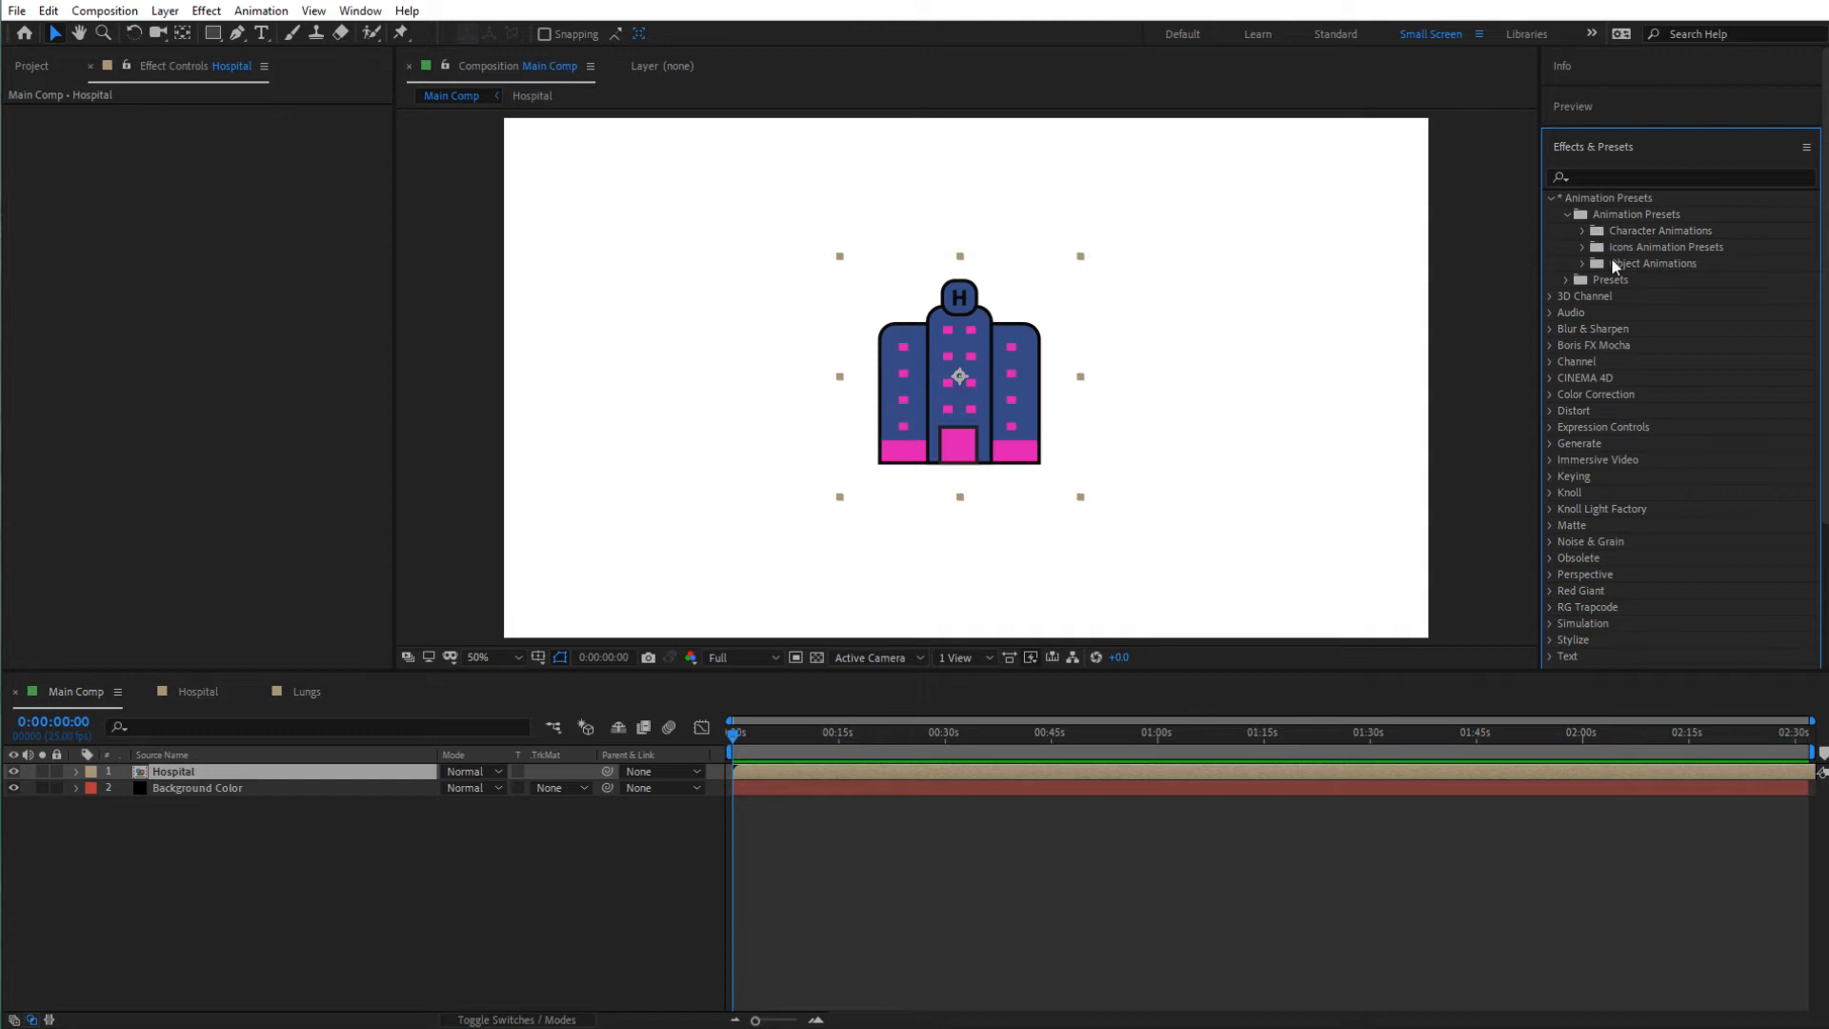
left_click(1584, 246)
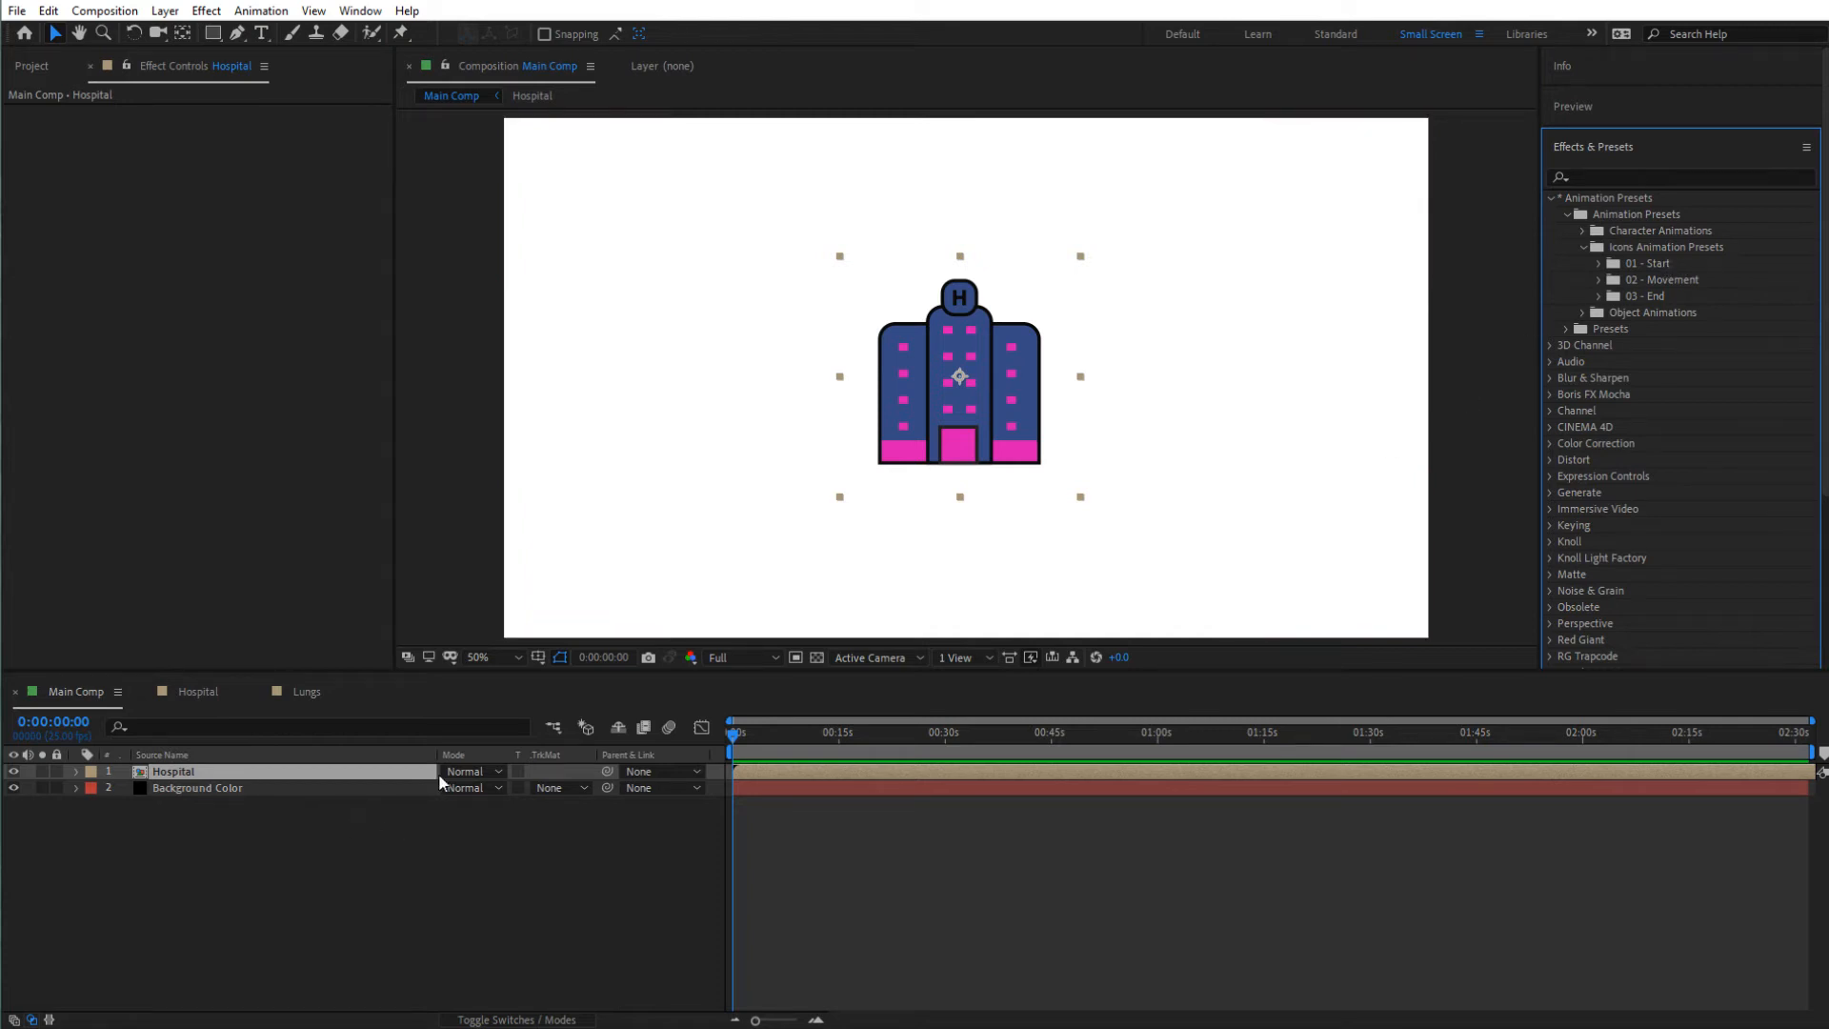
- Set the fill of the Background Color layer to pale aqua, about ACE4DF
left_click(163, 787)
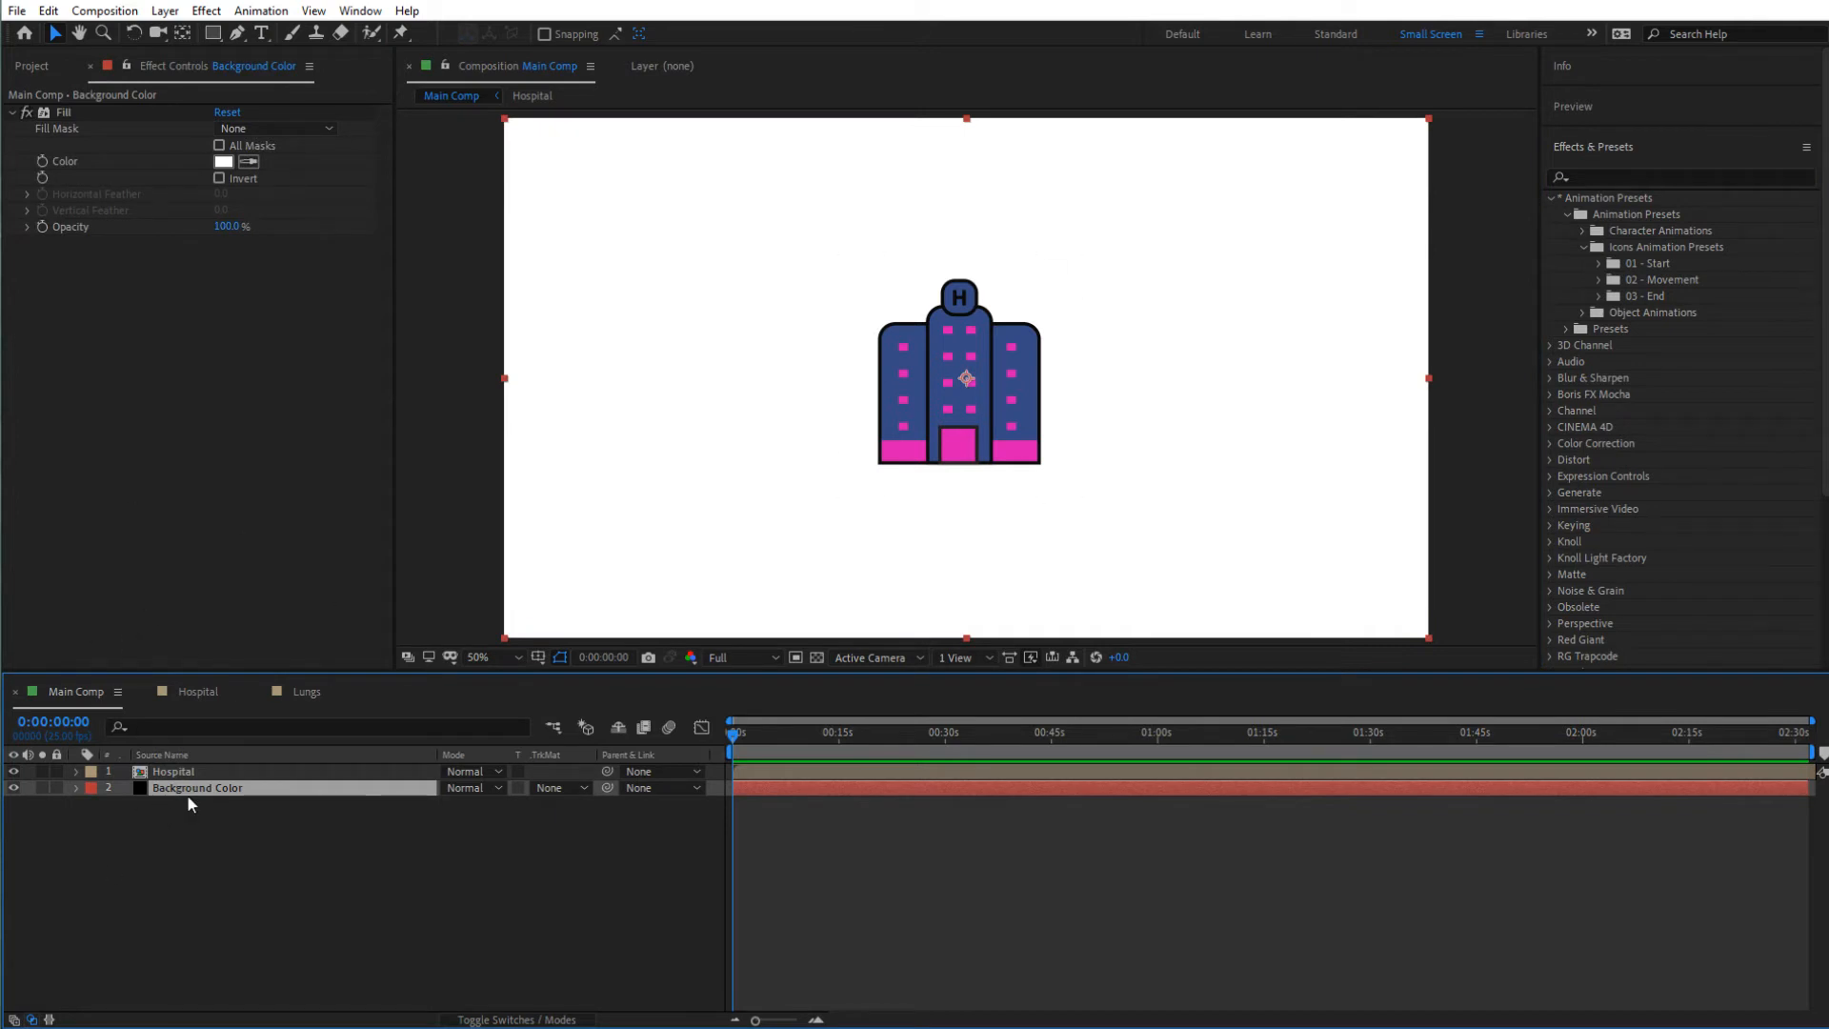
left_click(223, 161)
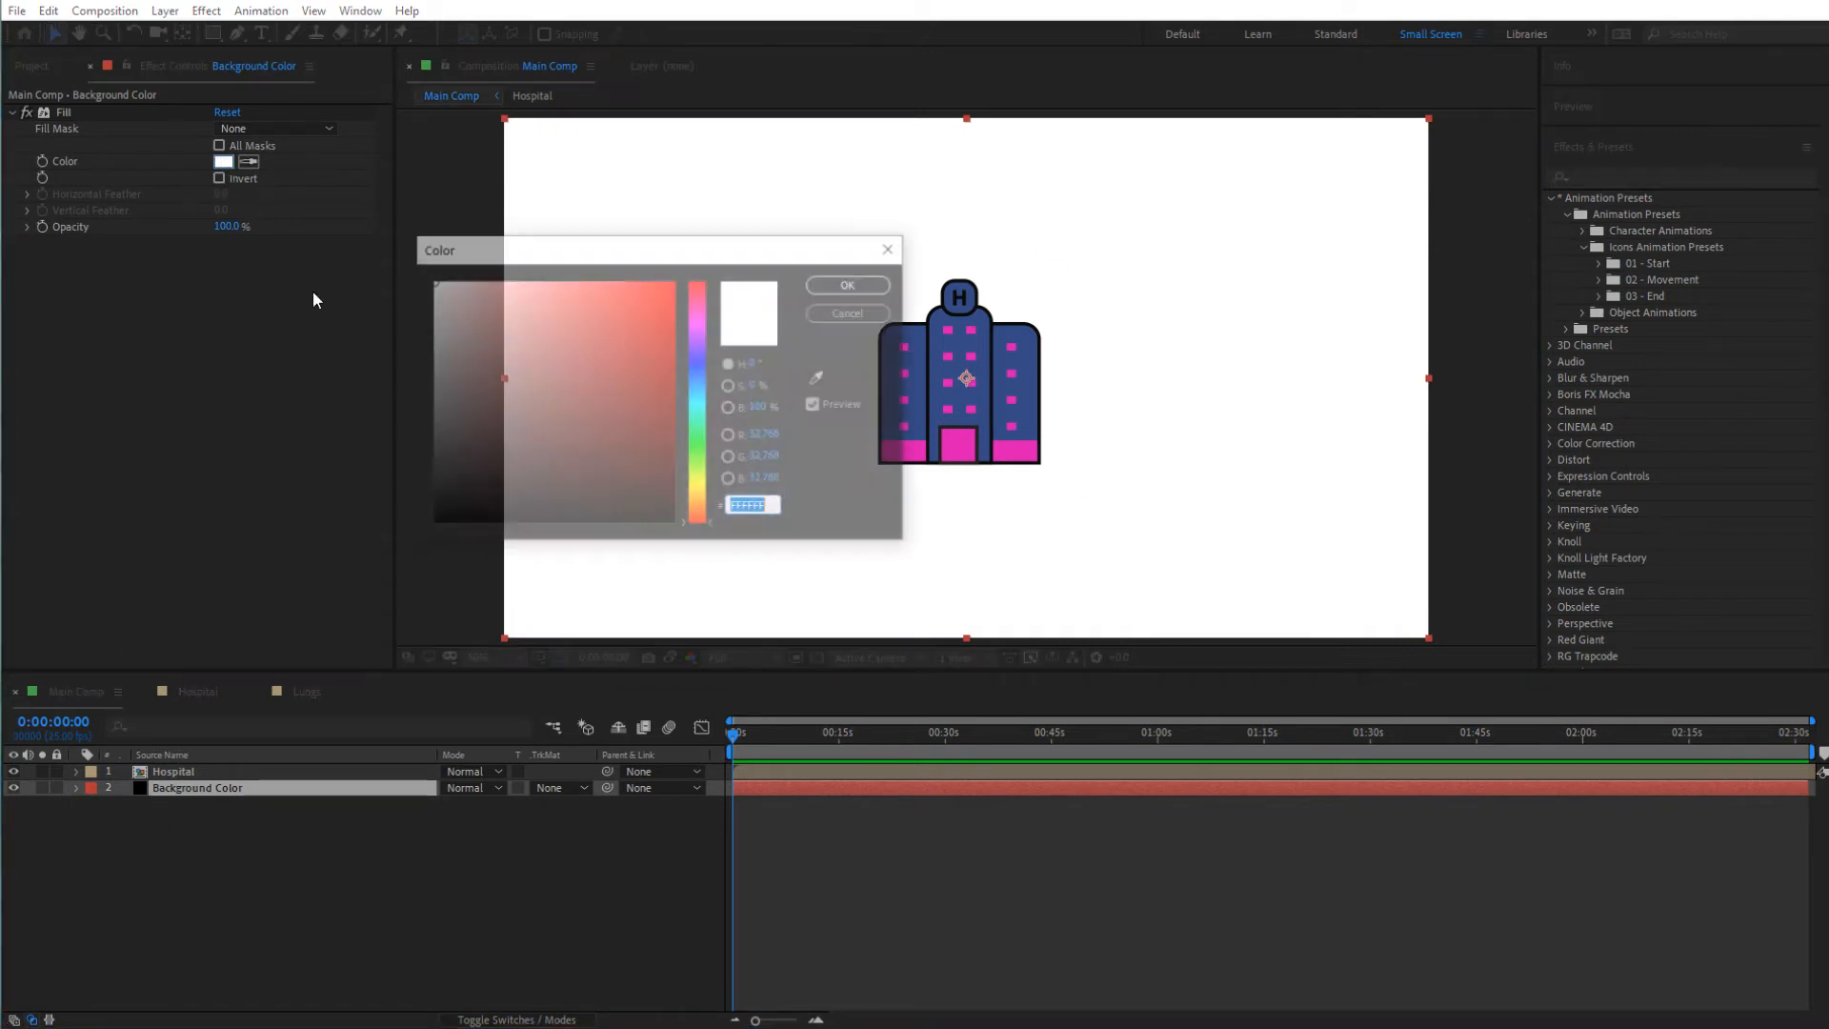
left_click(444, 314)
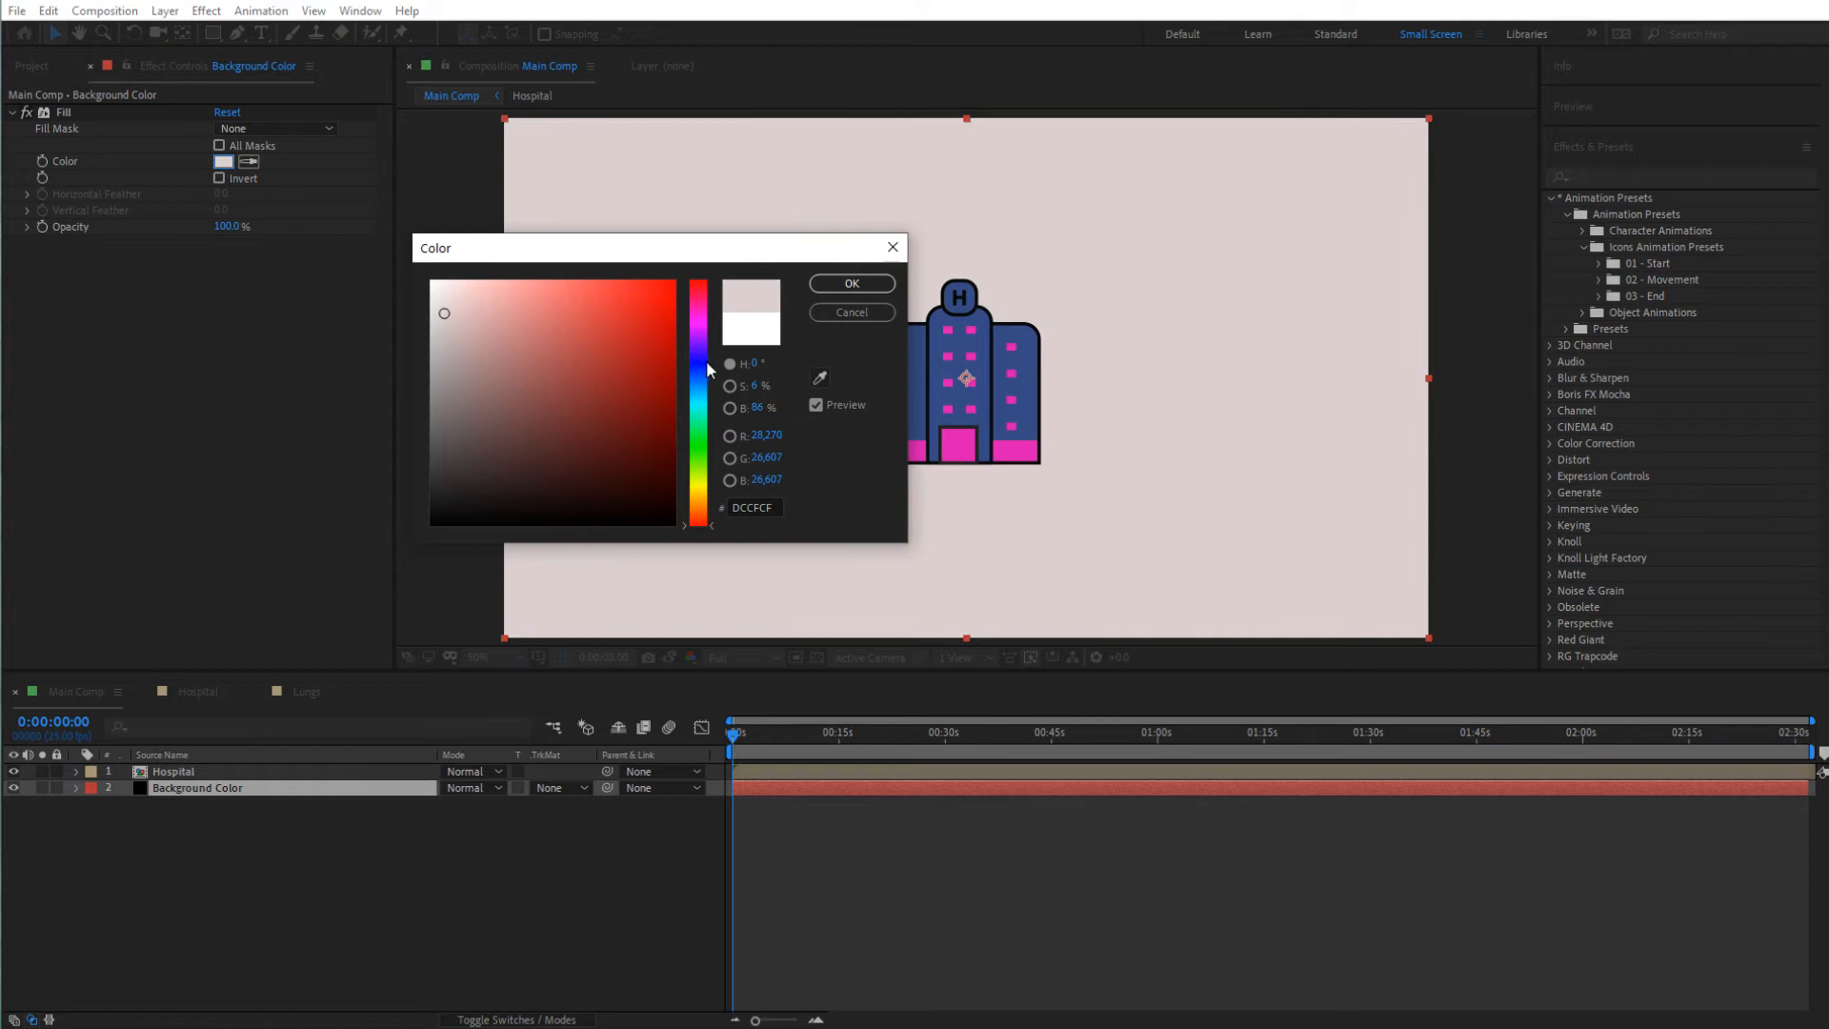
left_click_drag(706, 360, 705, 406)
left_click_drag(462, 314, 490, 304)
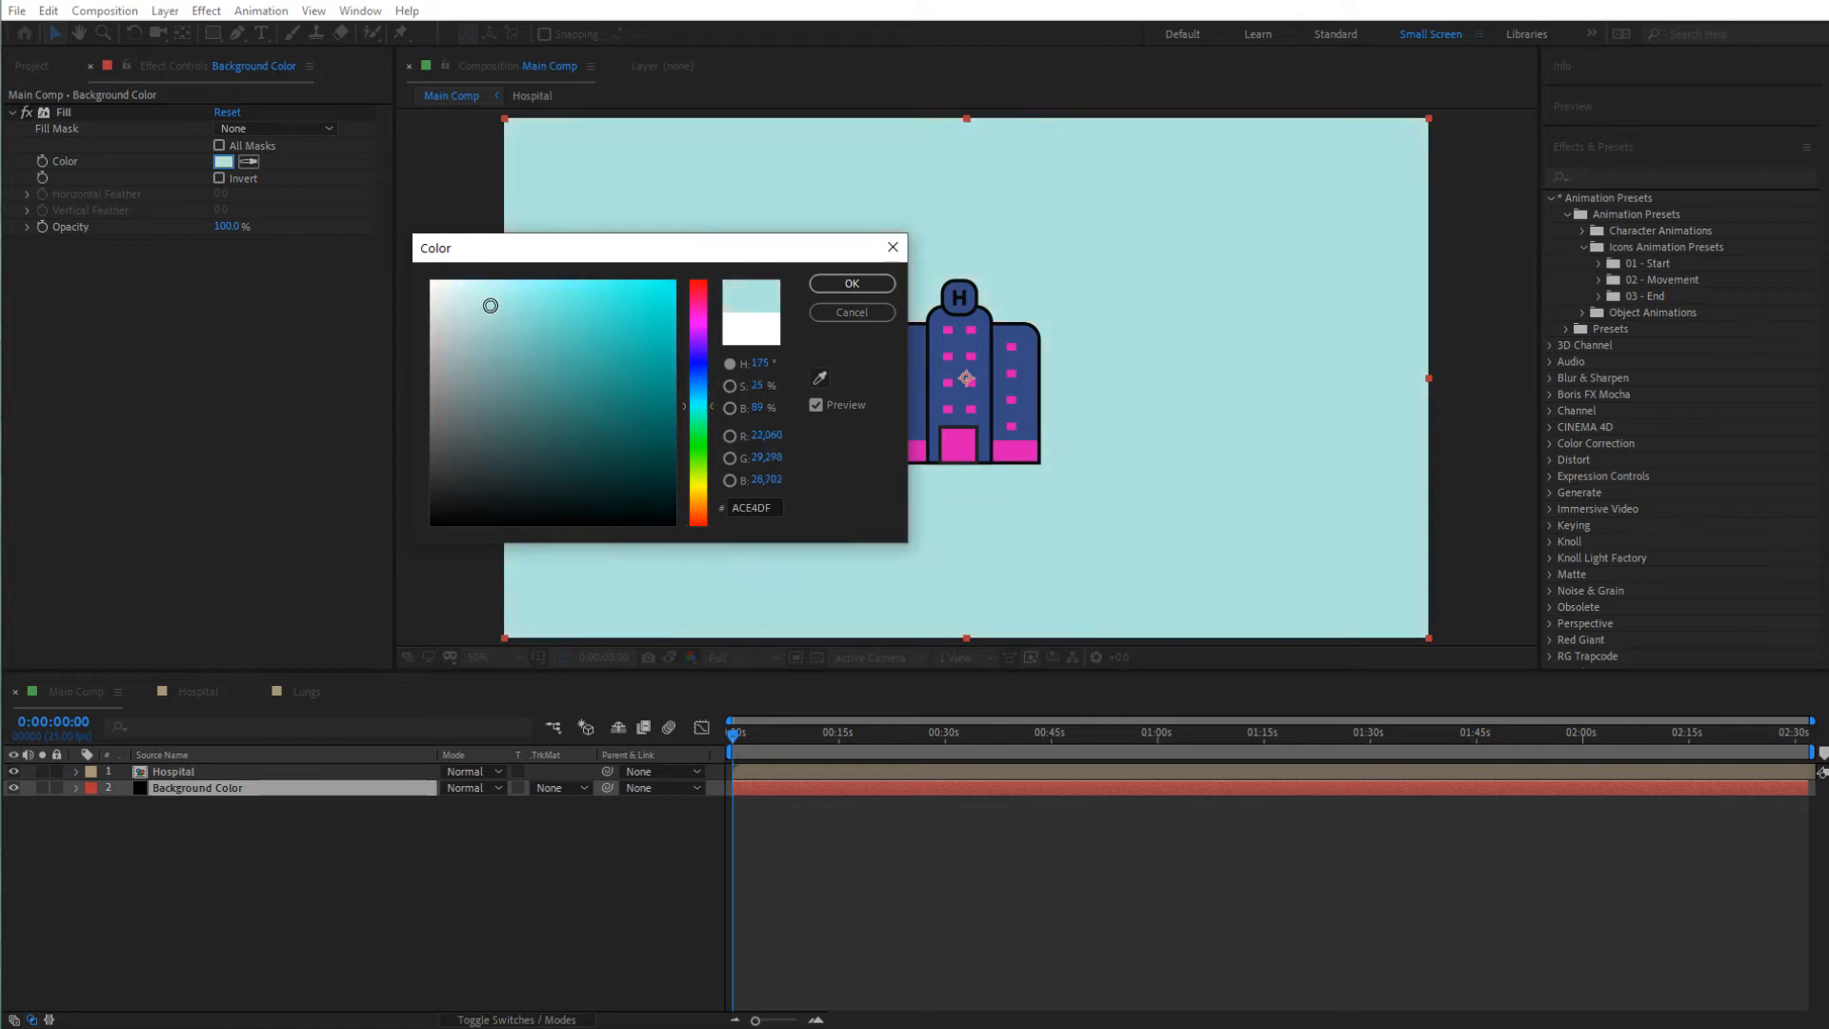
left_click(843, 284)
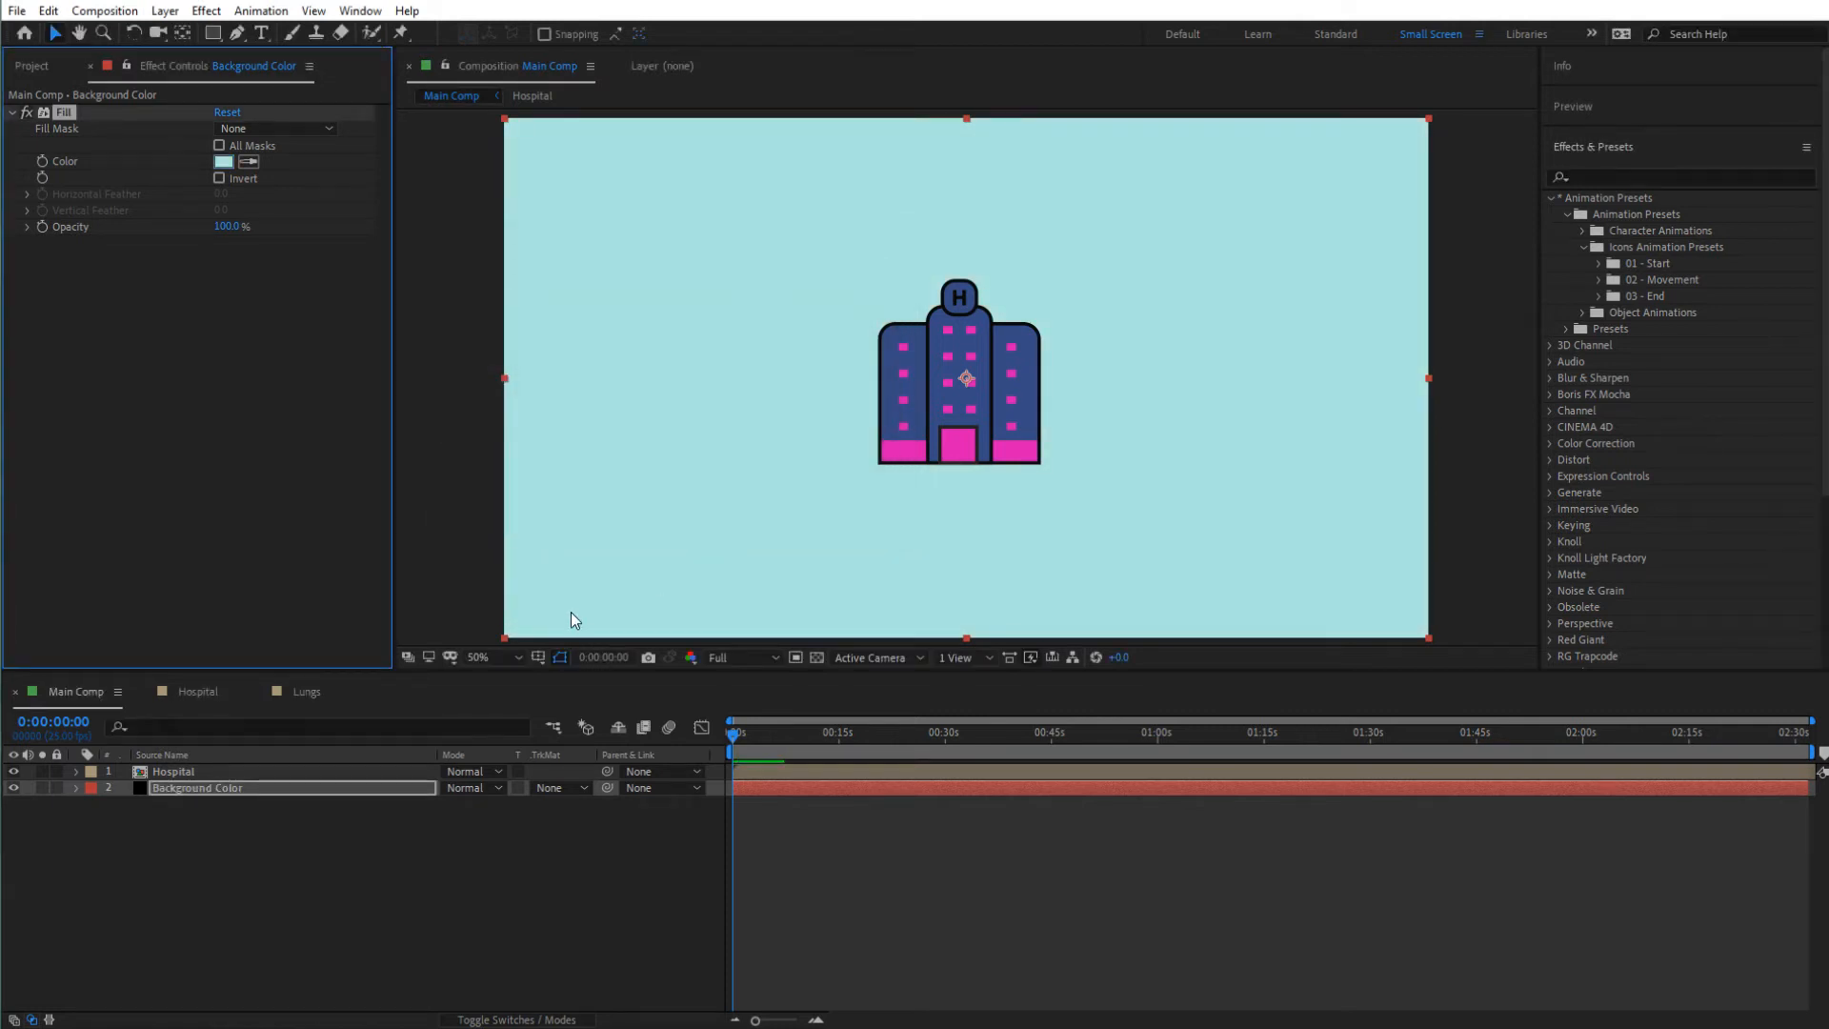
left_click(266, 890)
- Apply the 01 - Drop & Bounce start preset to the Hospital layer at time zero and preview the animation
left_click(182, 771)
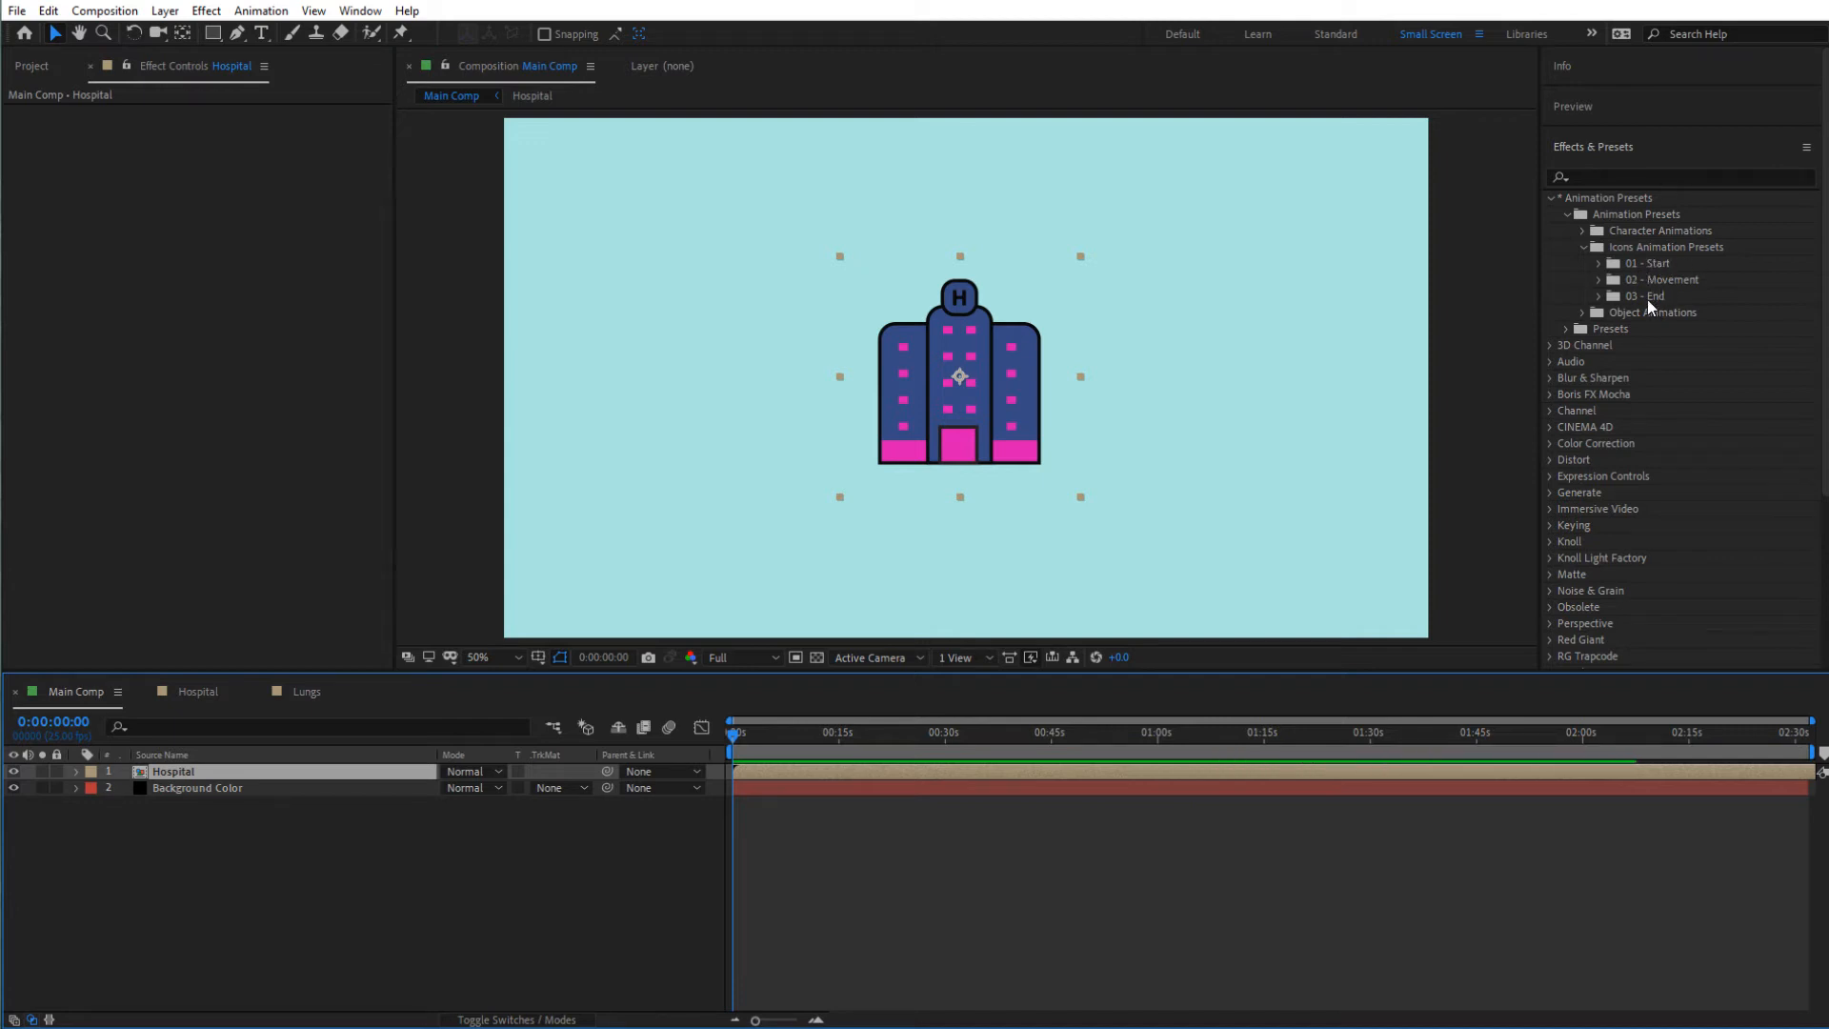
left_click(1598, 263)
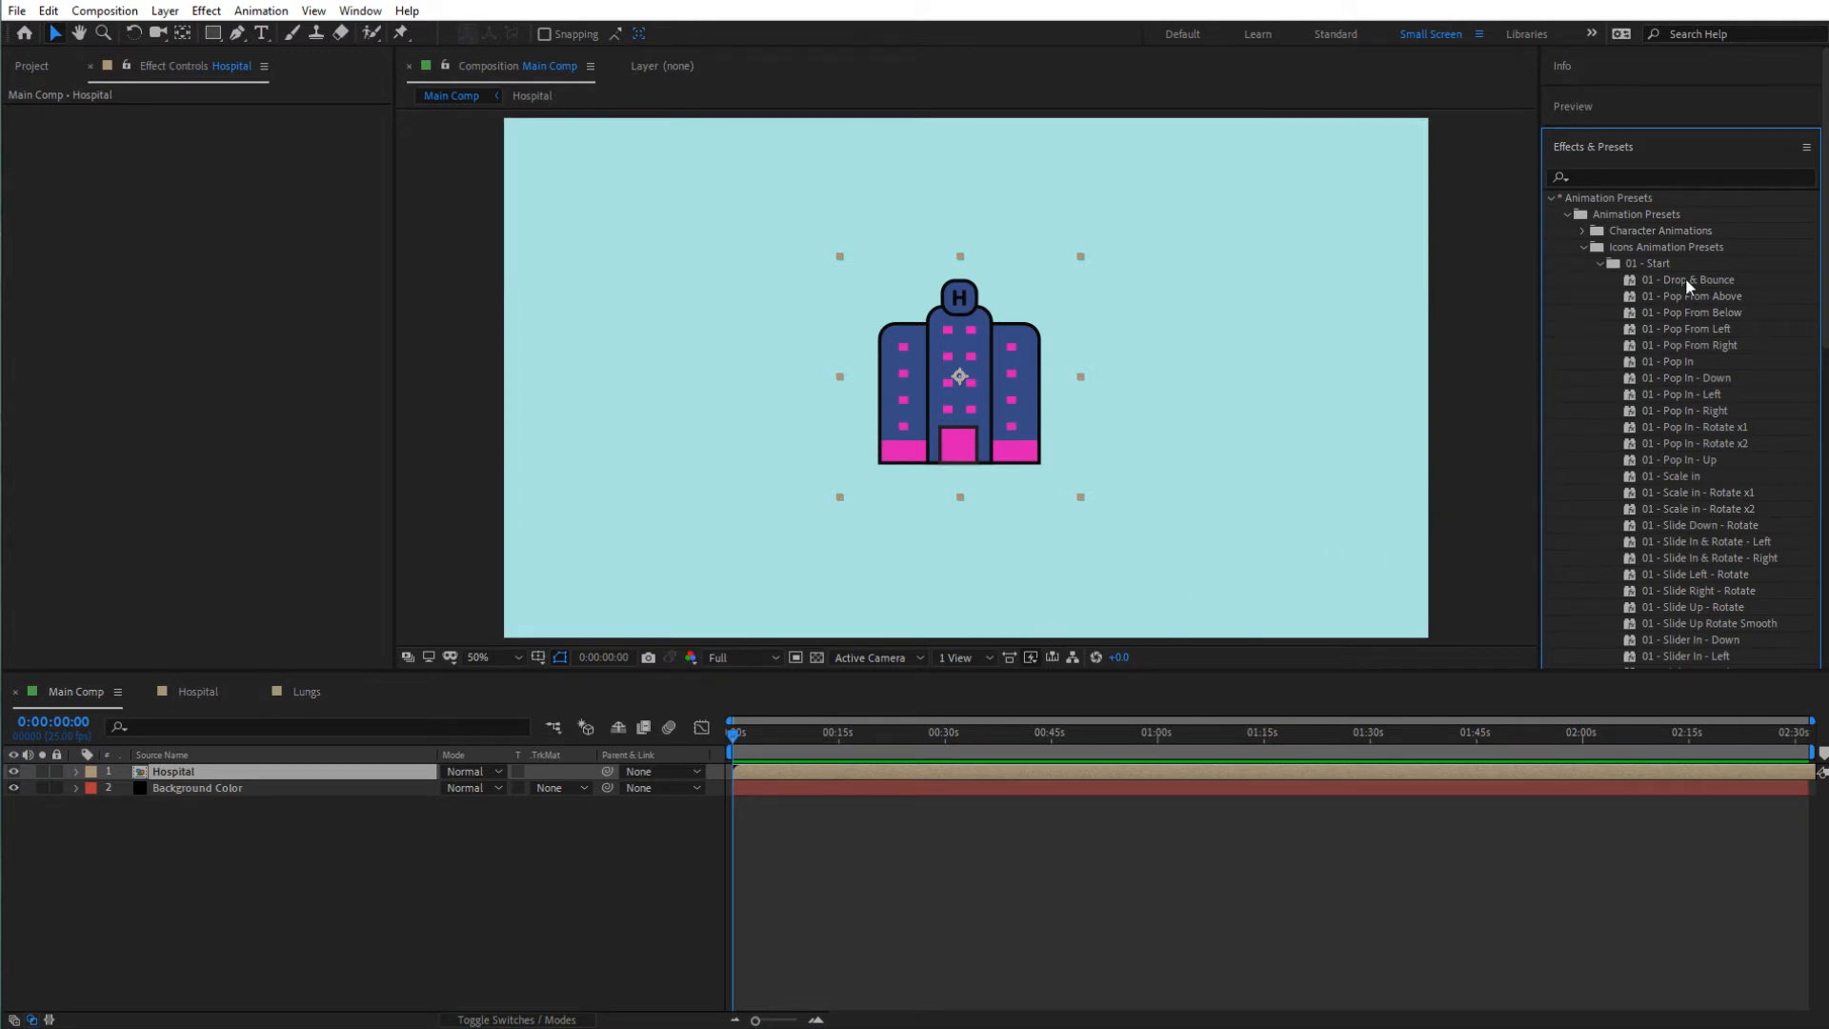
left_click(816, 1020)
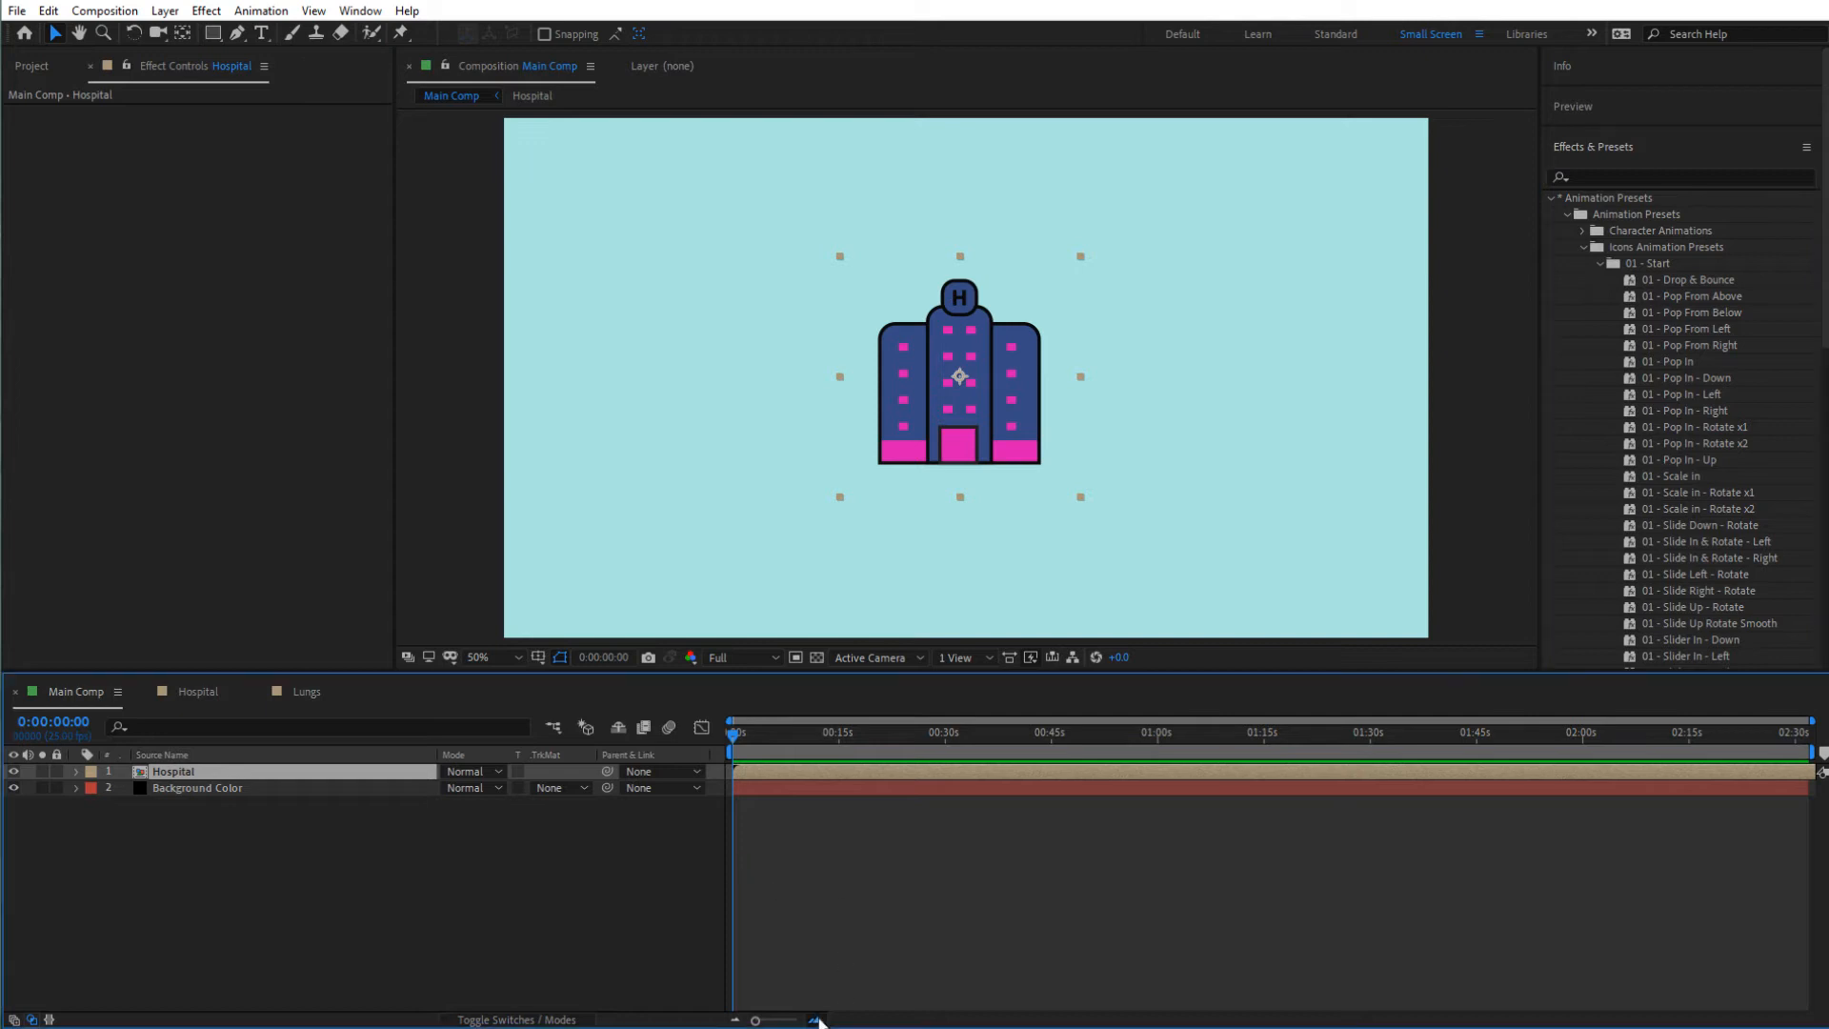
left_click(816, 1021)
left_click(816, 1020)
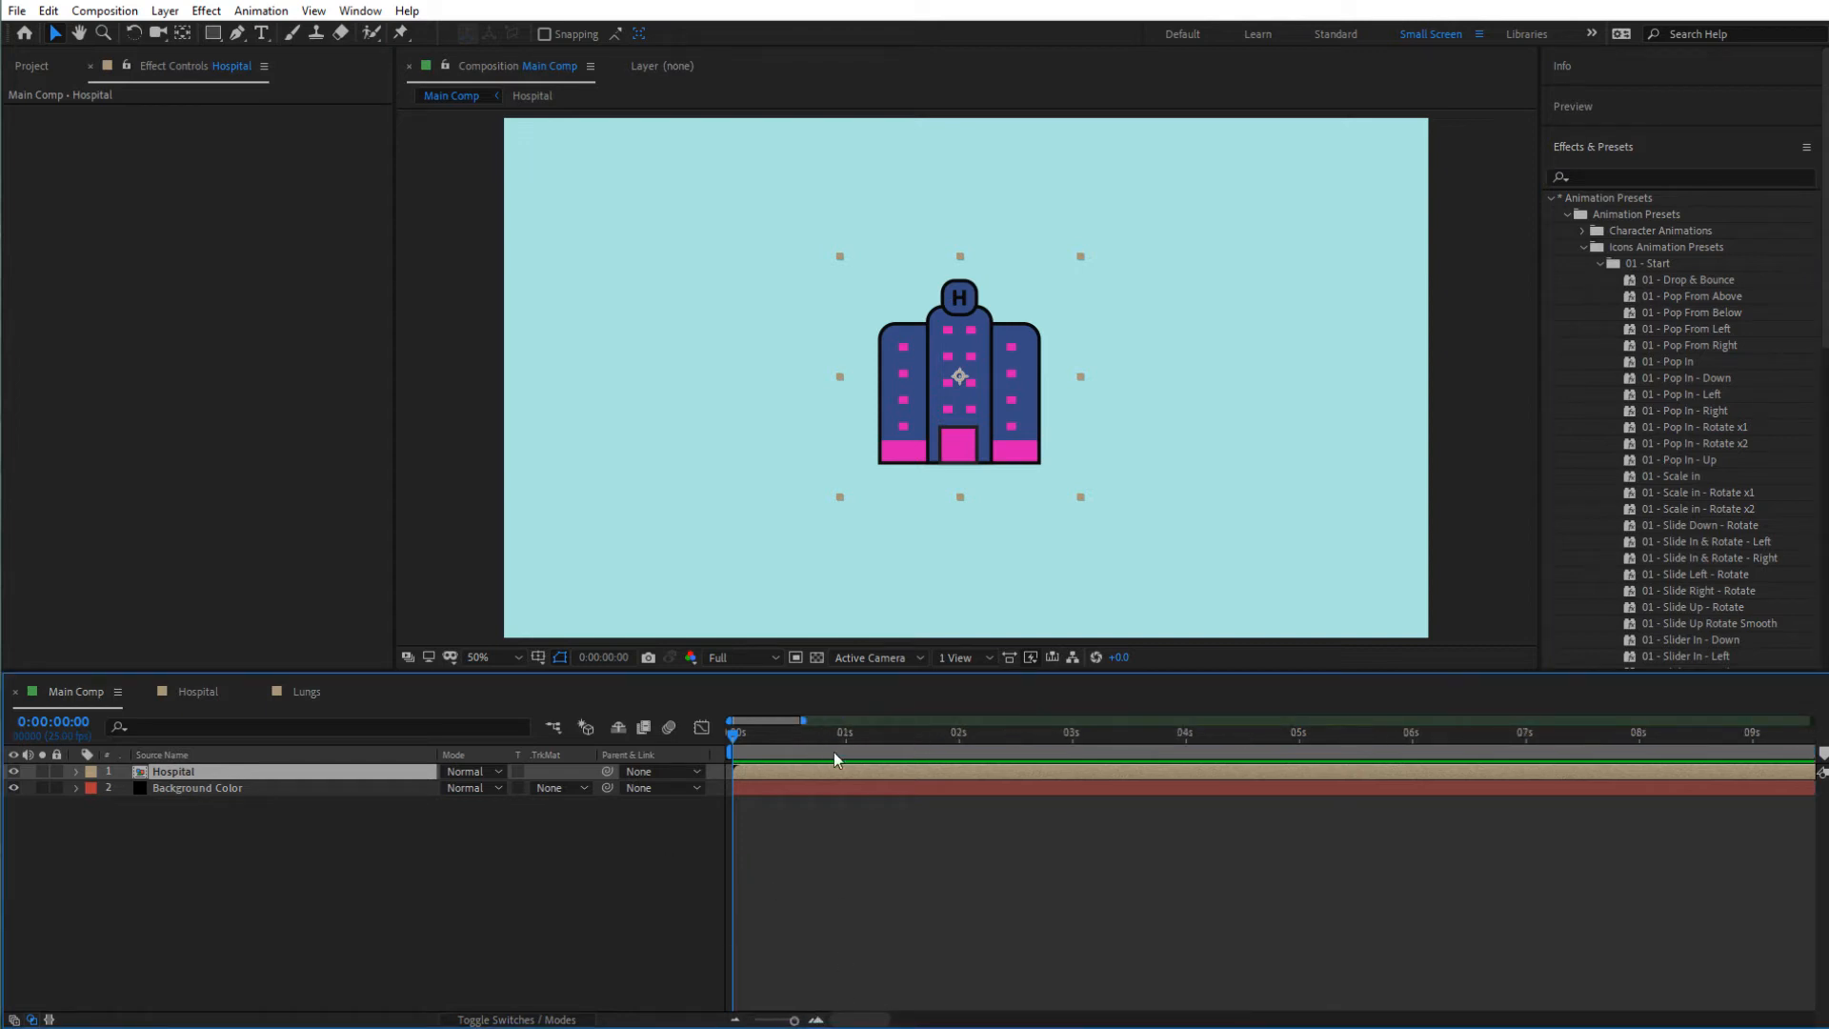
left_click_drag(768, 735, 729, 758)
double_click(1677, 277)
key("space")
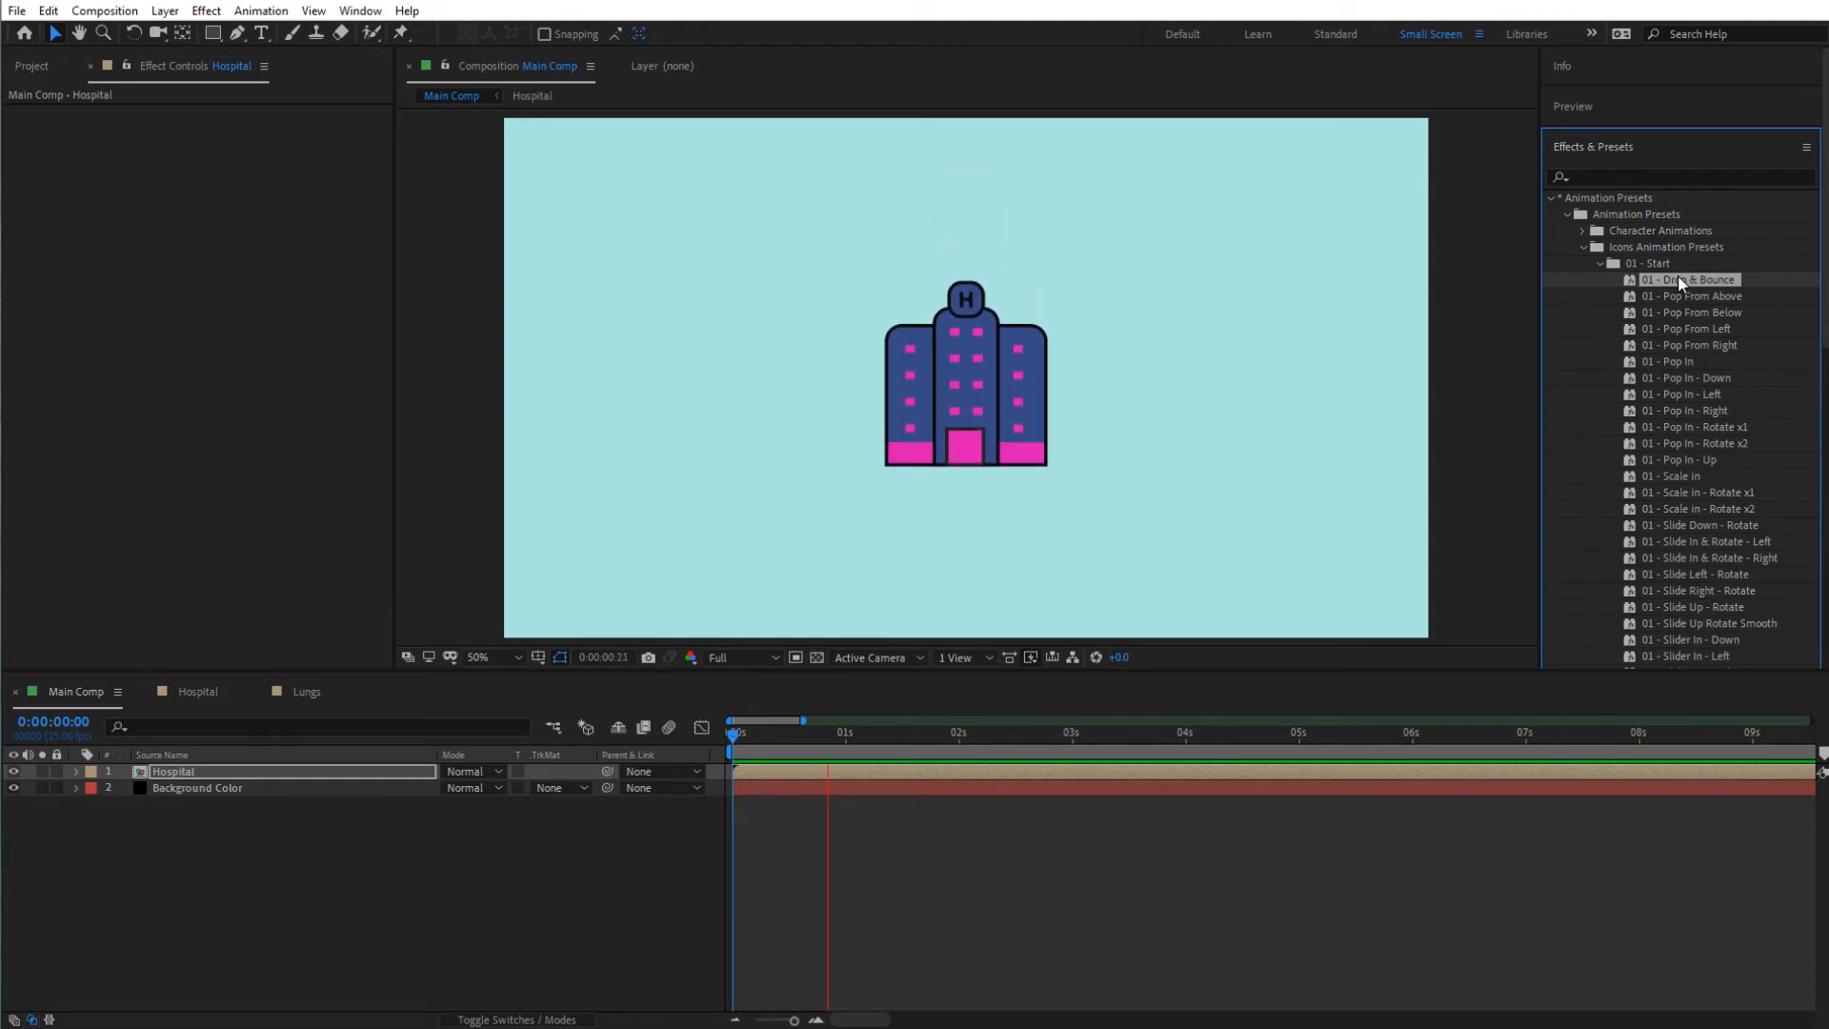
key("space")
- Apply the 02 - Jump movement preset to the Hospital layer at 0:00:00:19 and preview the jump
left_click(1598, 263)
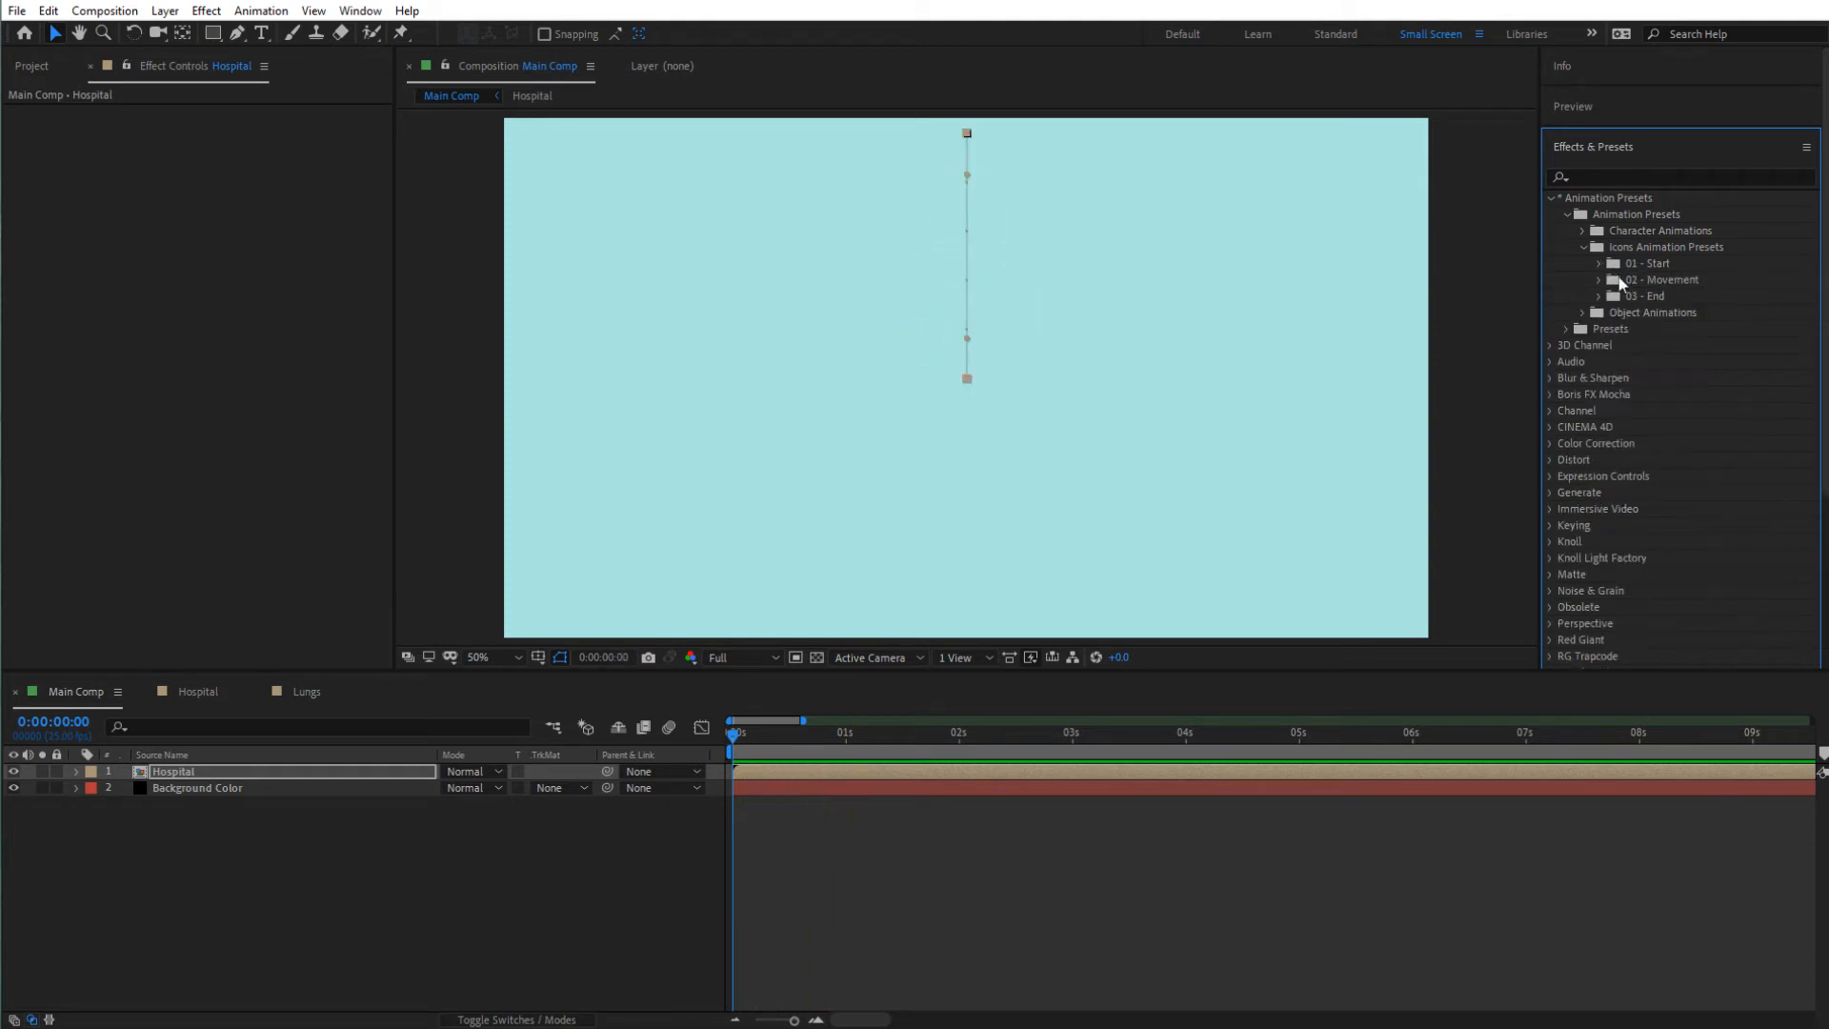
left_click(1600, 280)
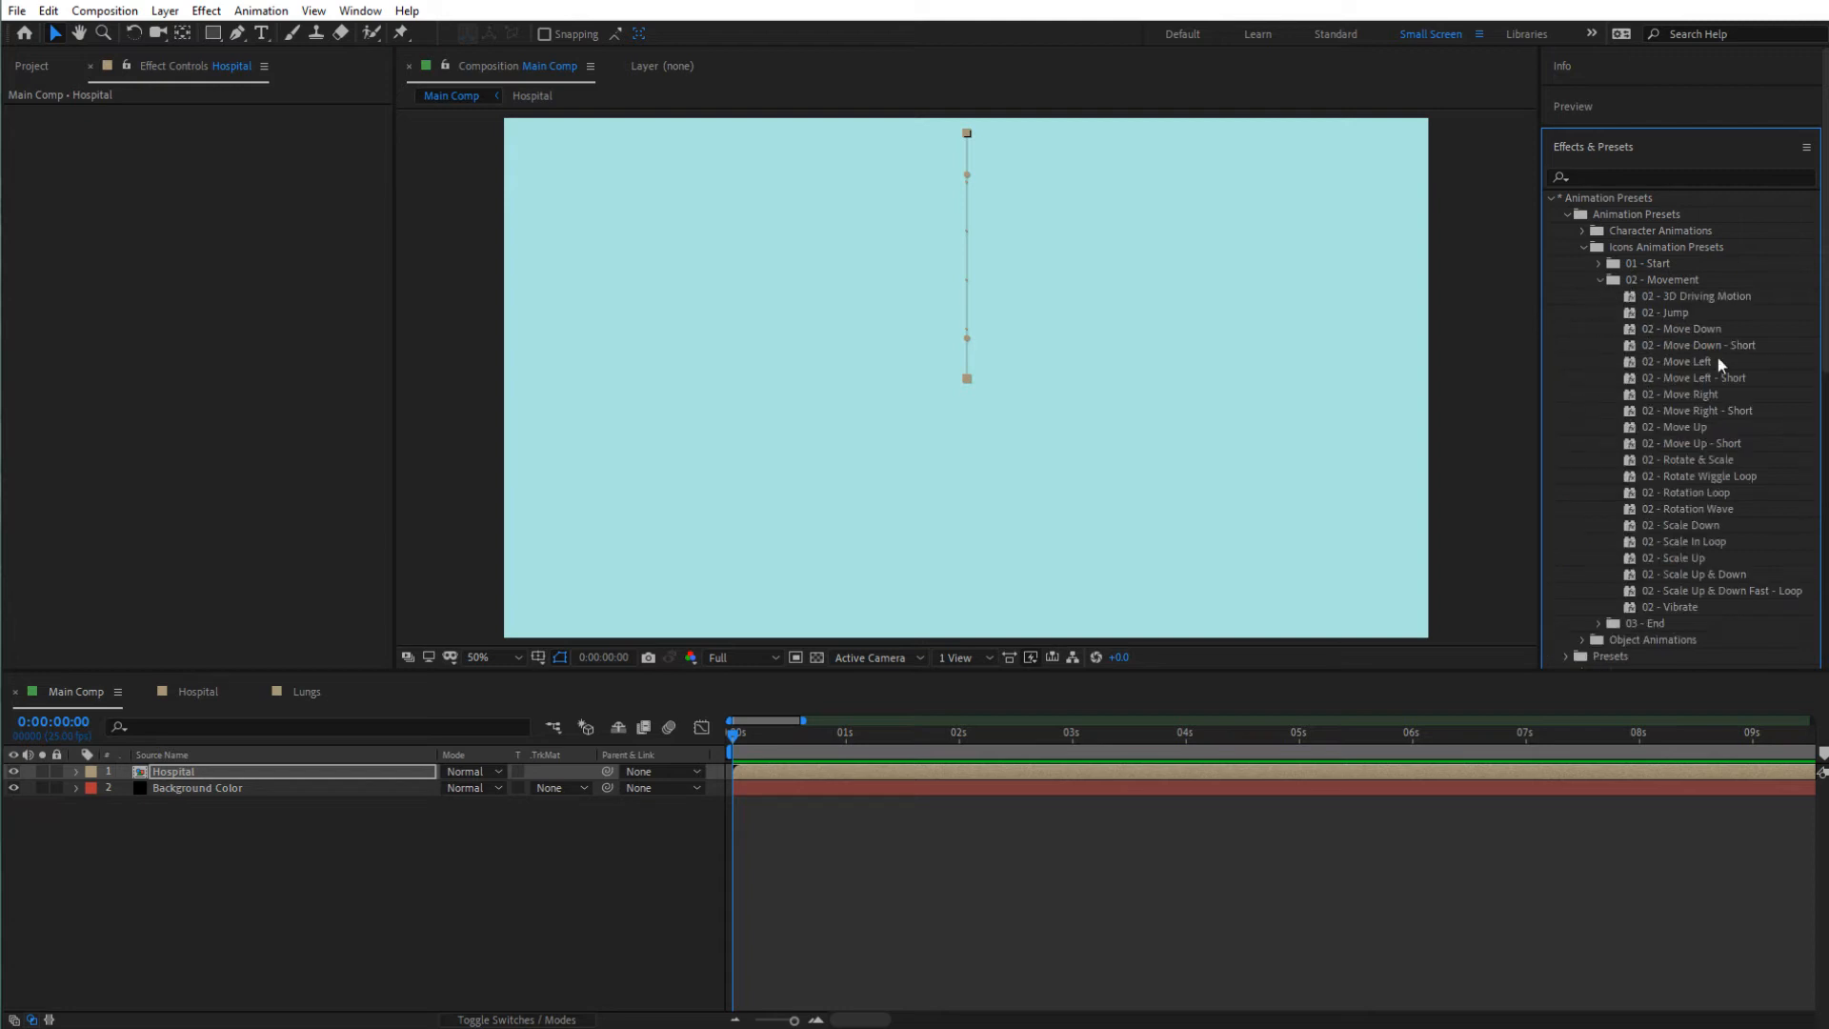
left_click_drag(738, 739, 825, 726)
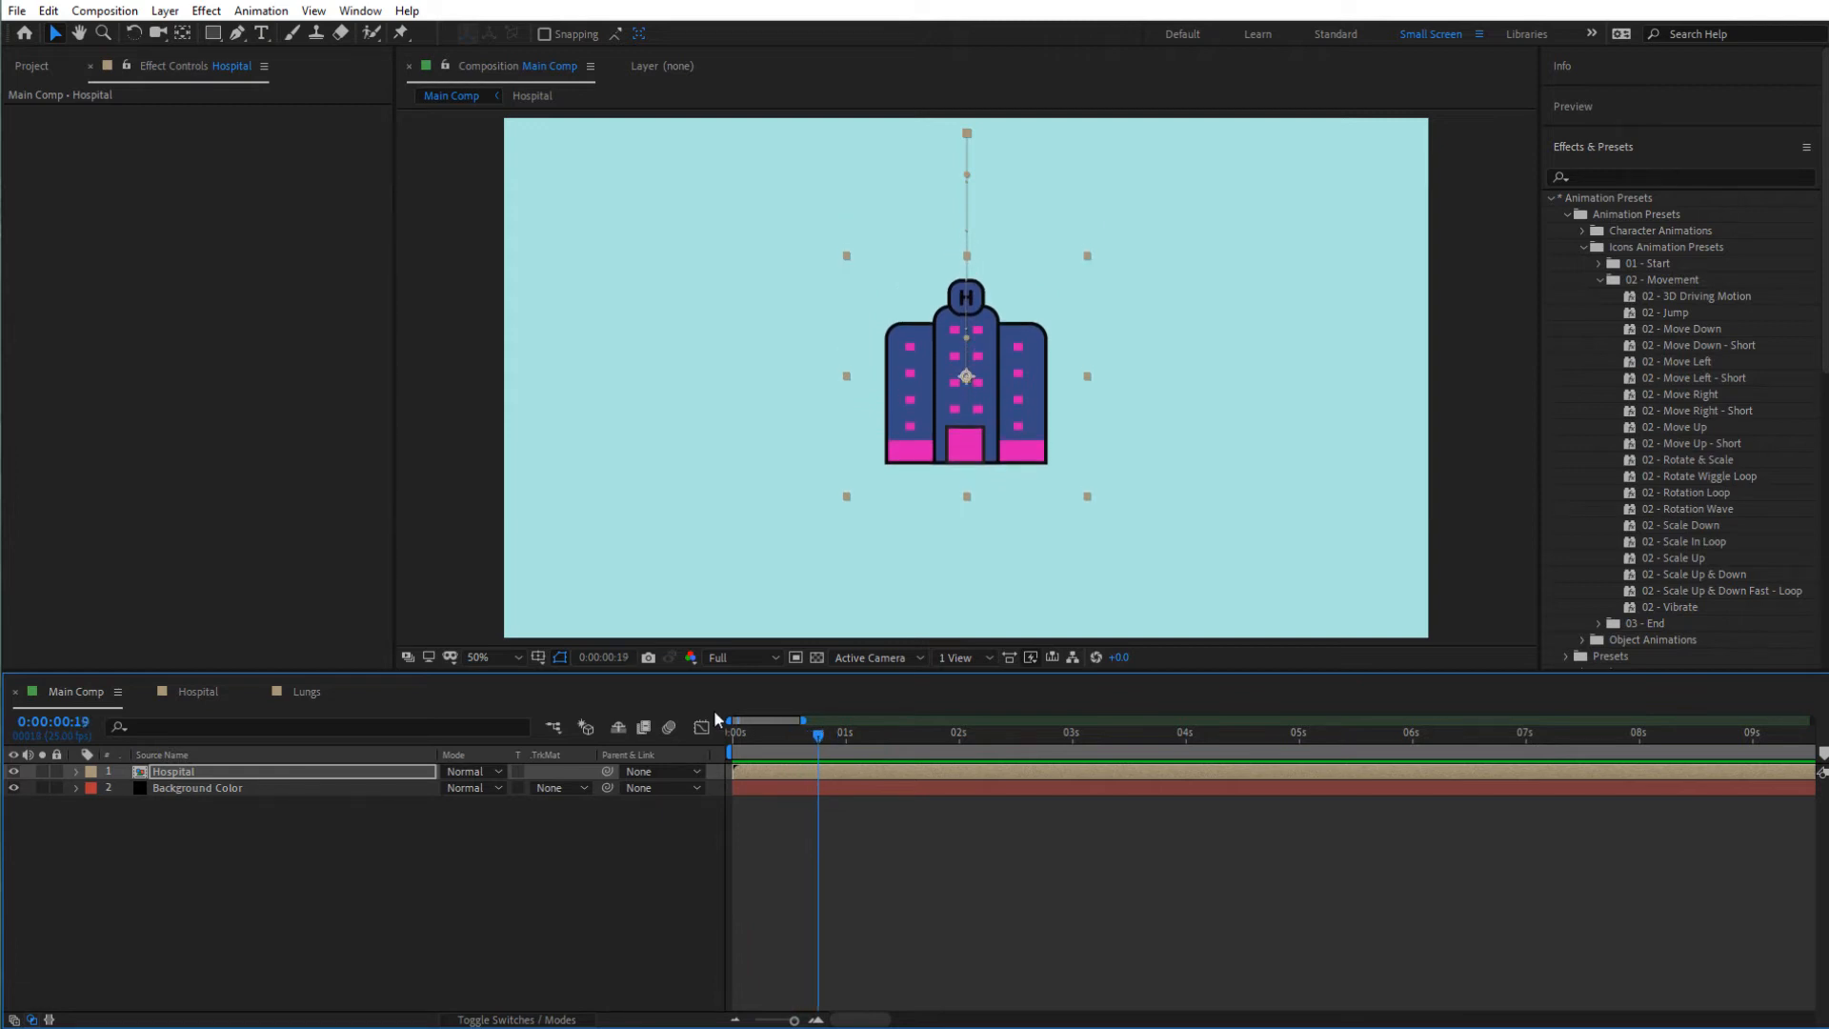
left_click(1694, 312)
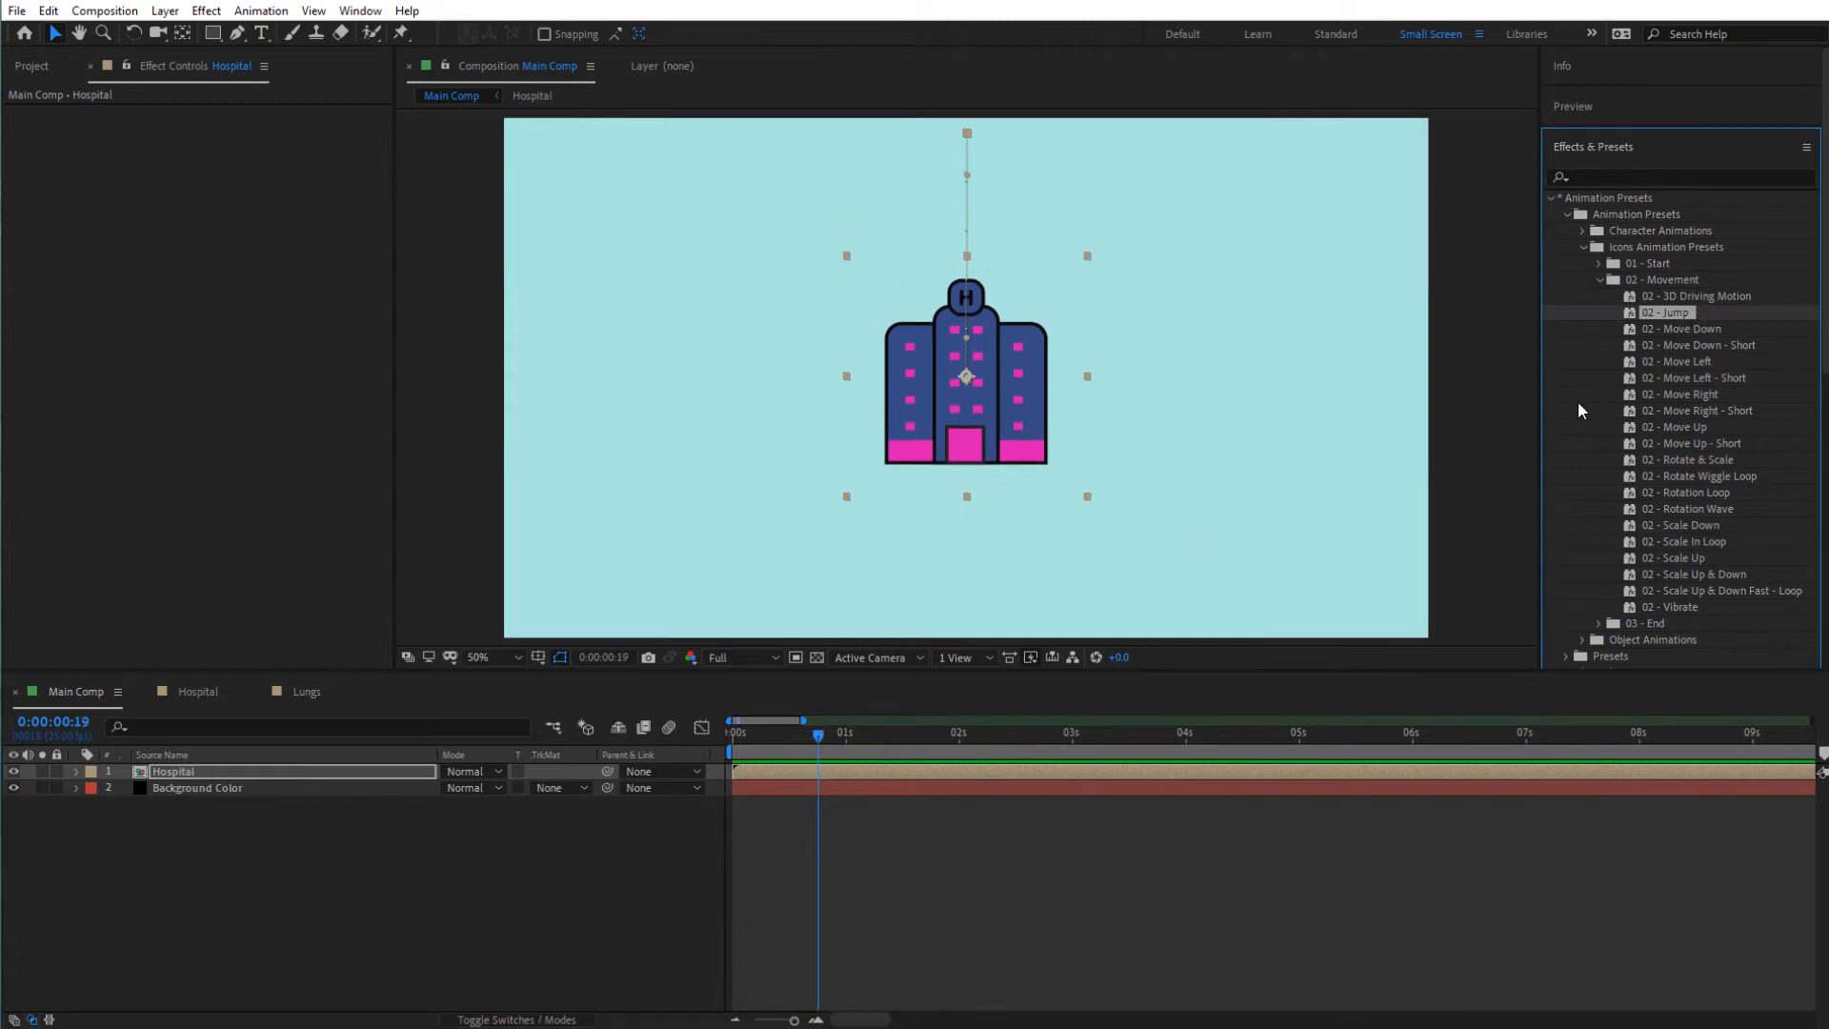
double_click(1671, 311)
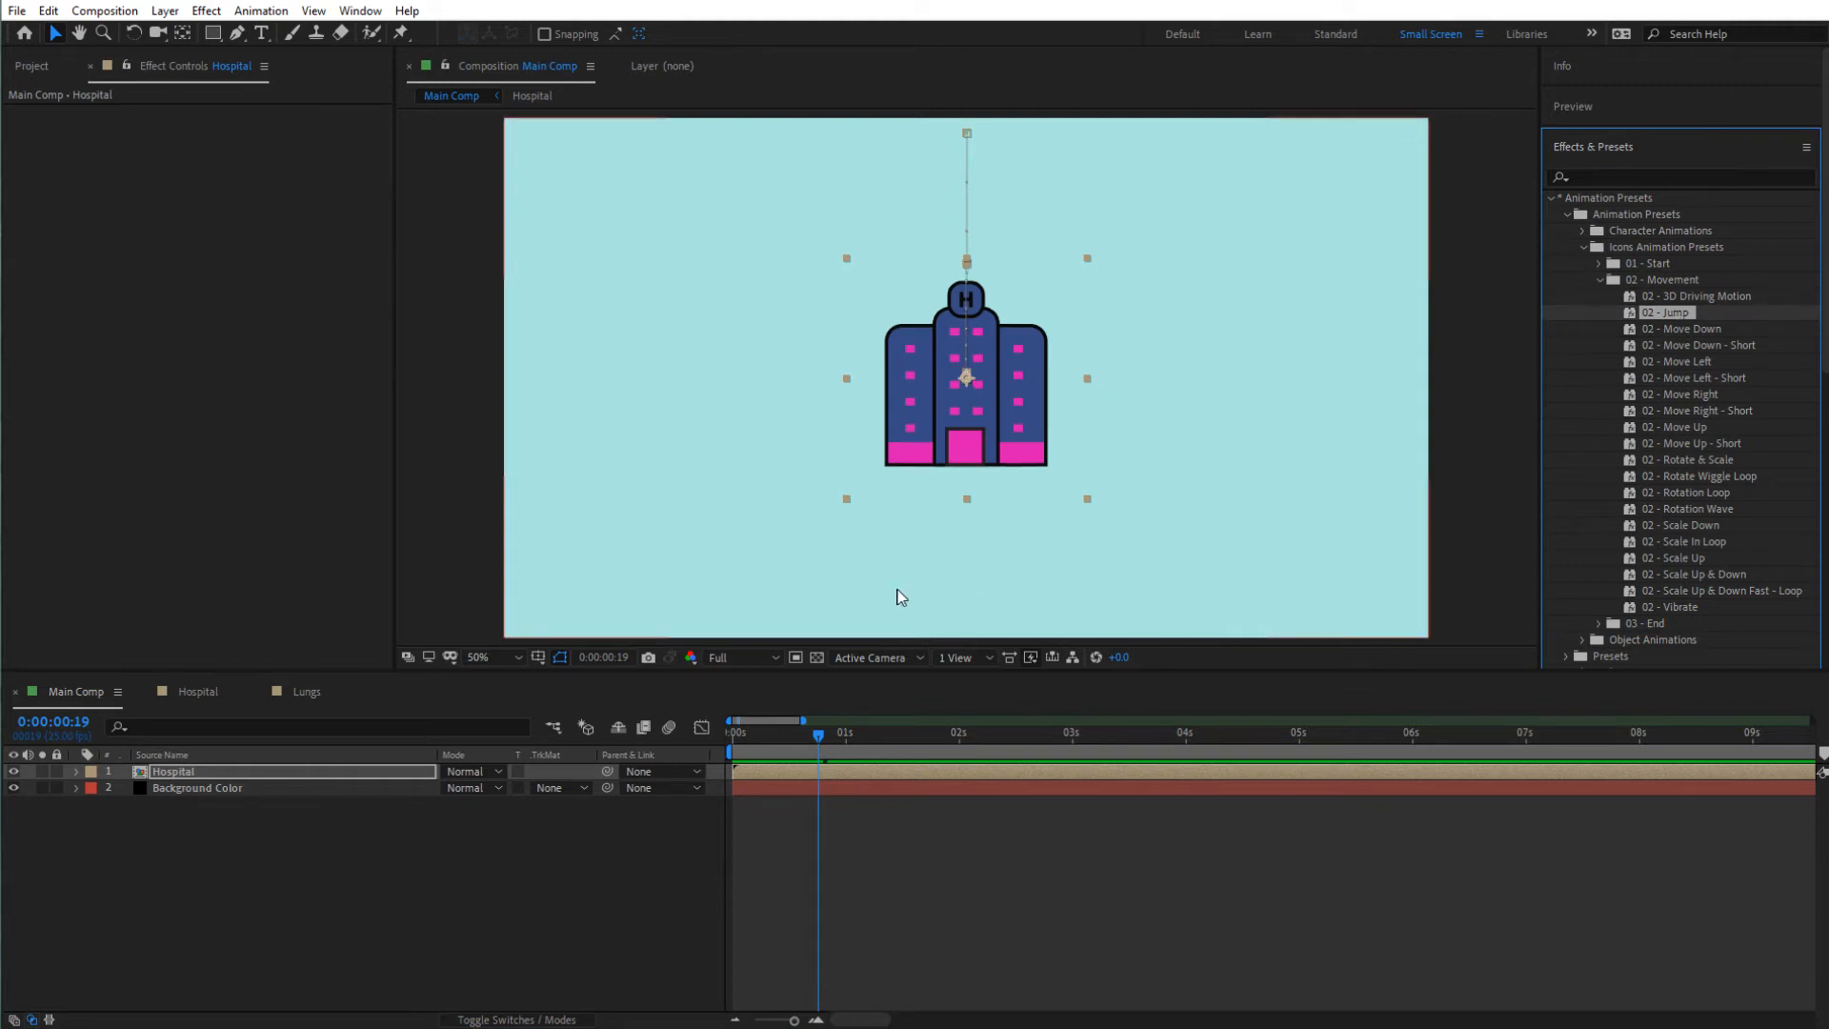
key("space")
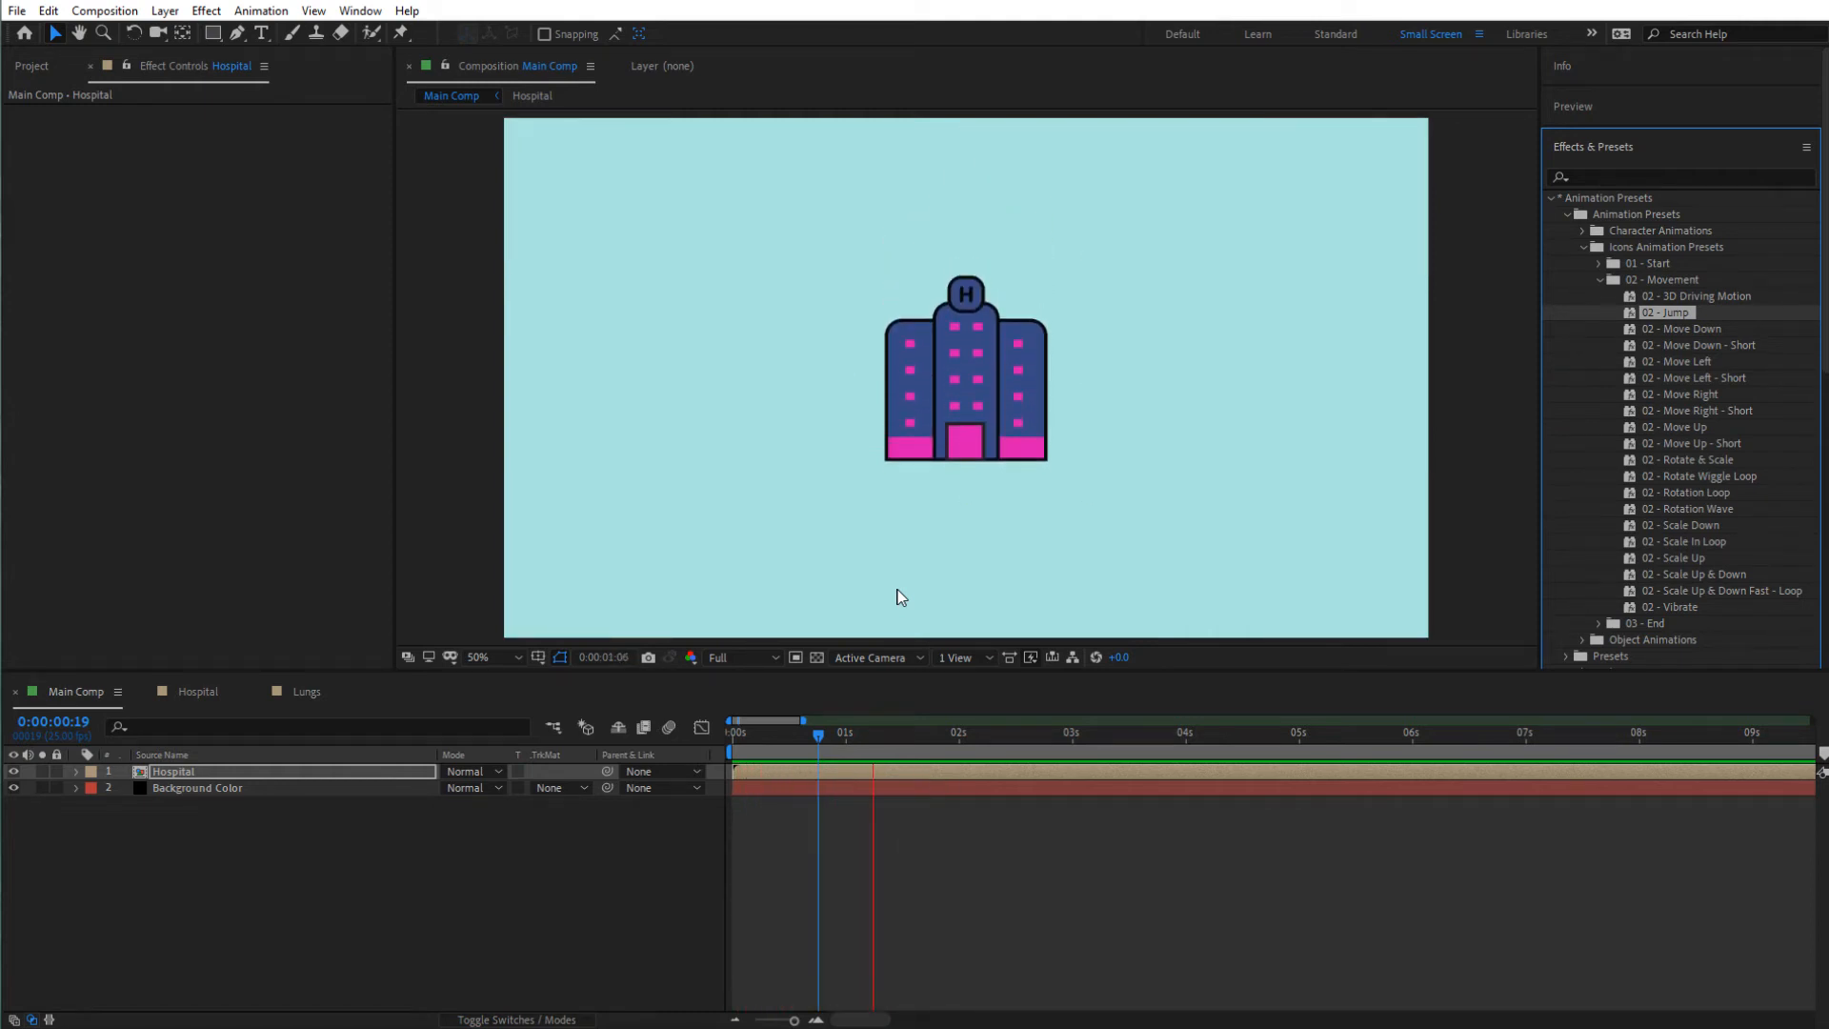
- Apply the 02 - Move Up - Short preset to the Hospital layer at 0:00:01:22 and preview the movement
left_click_drag(876, 735, 947, 736)
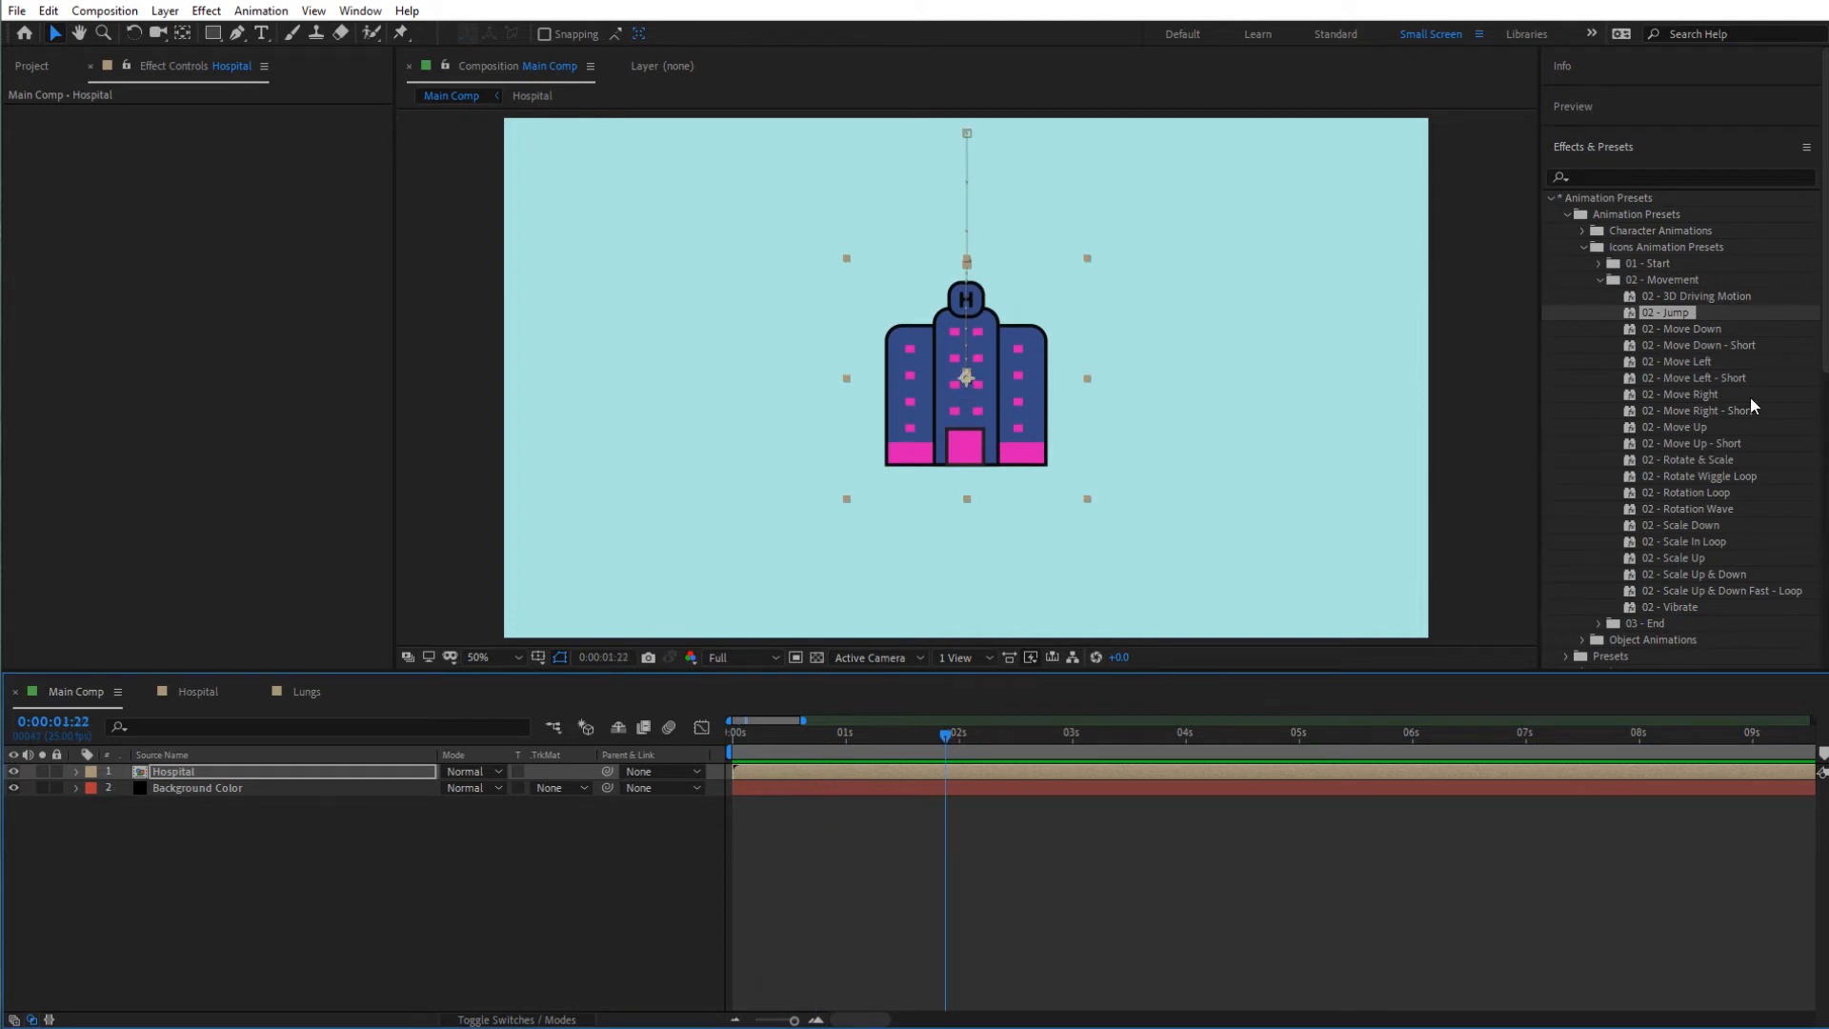
double_click(1707, 443)
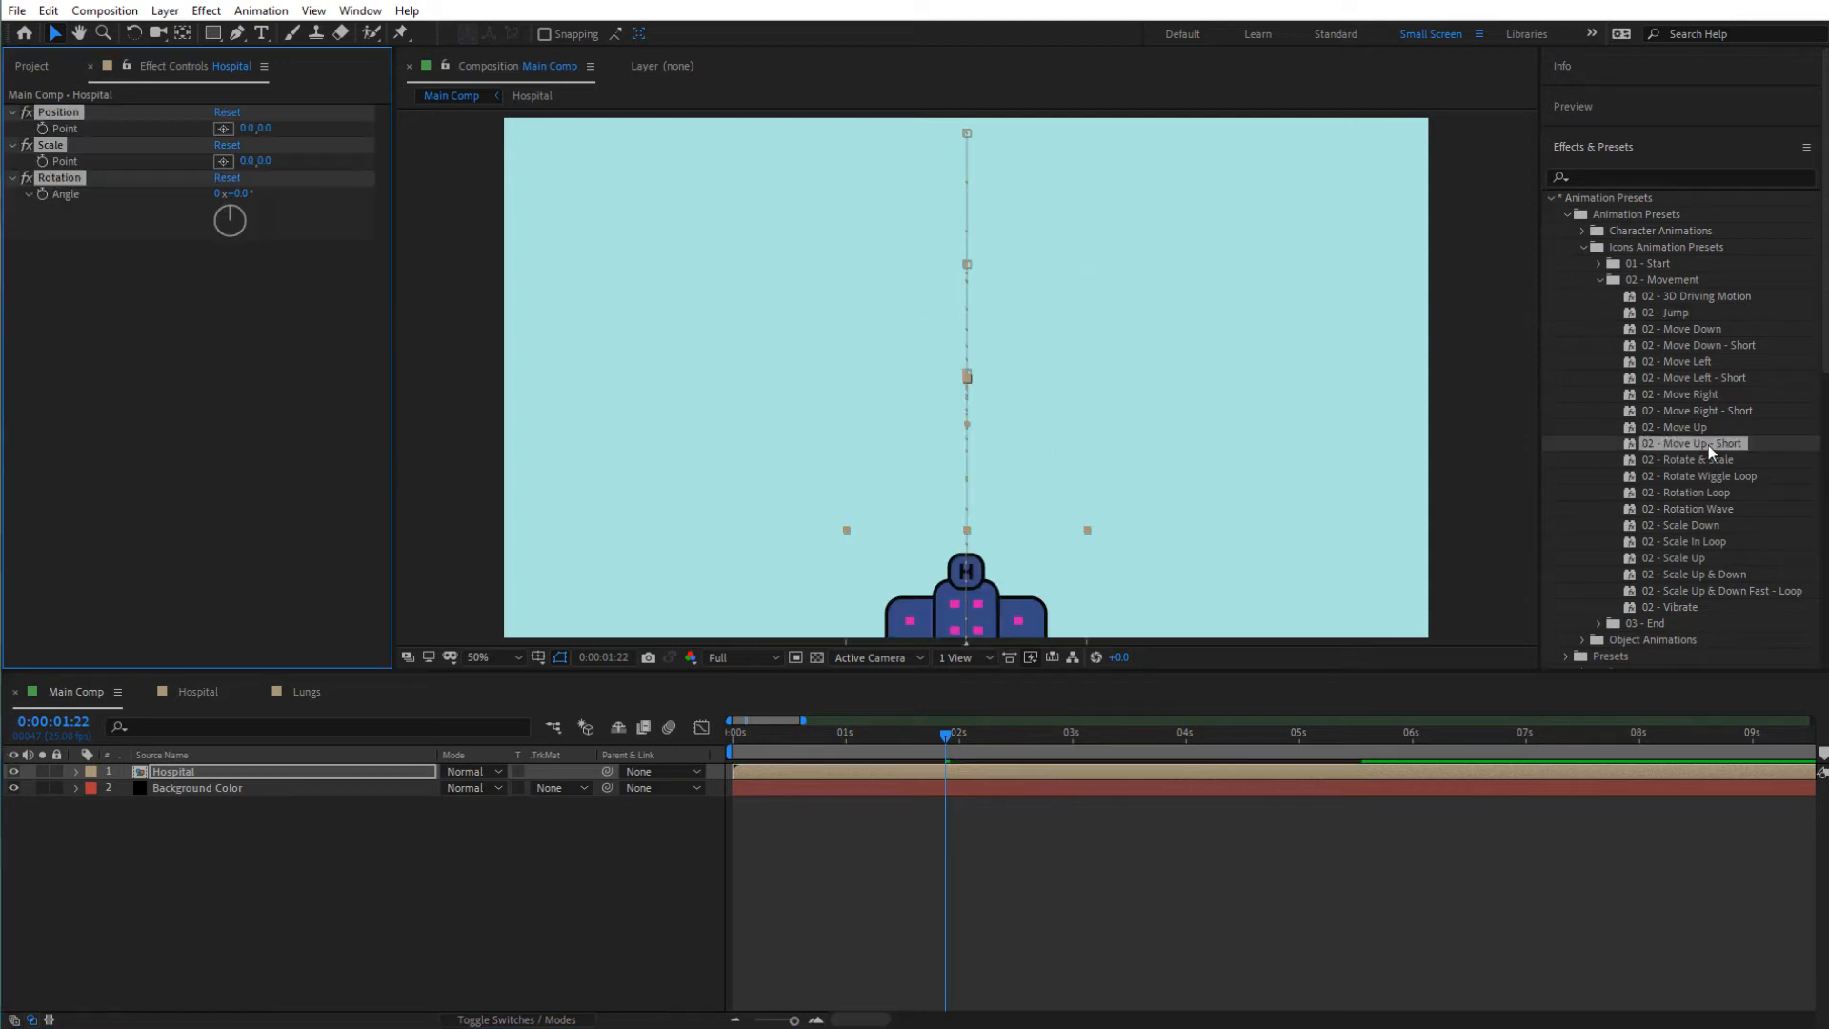
key("space")
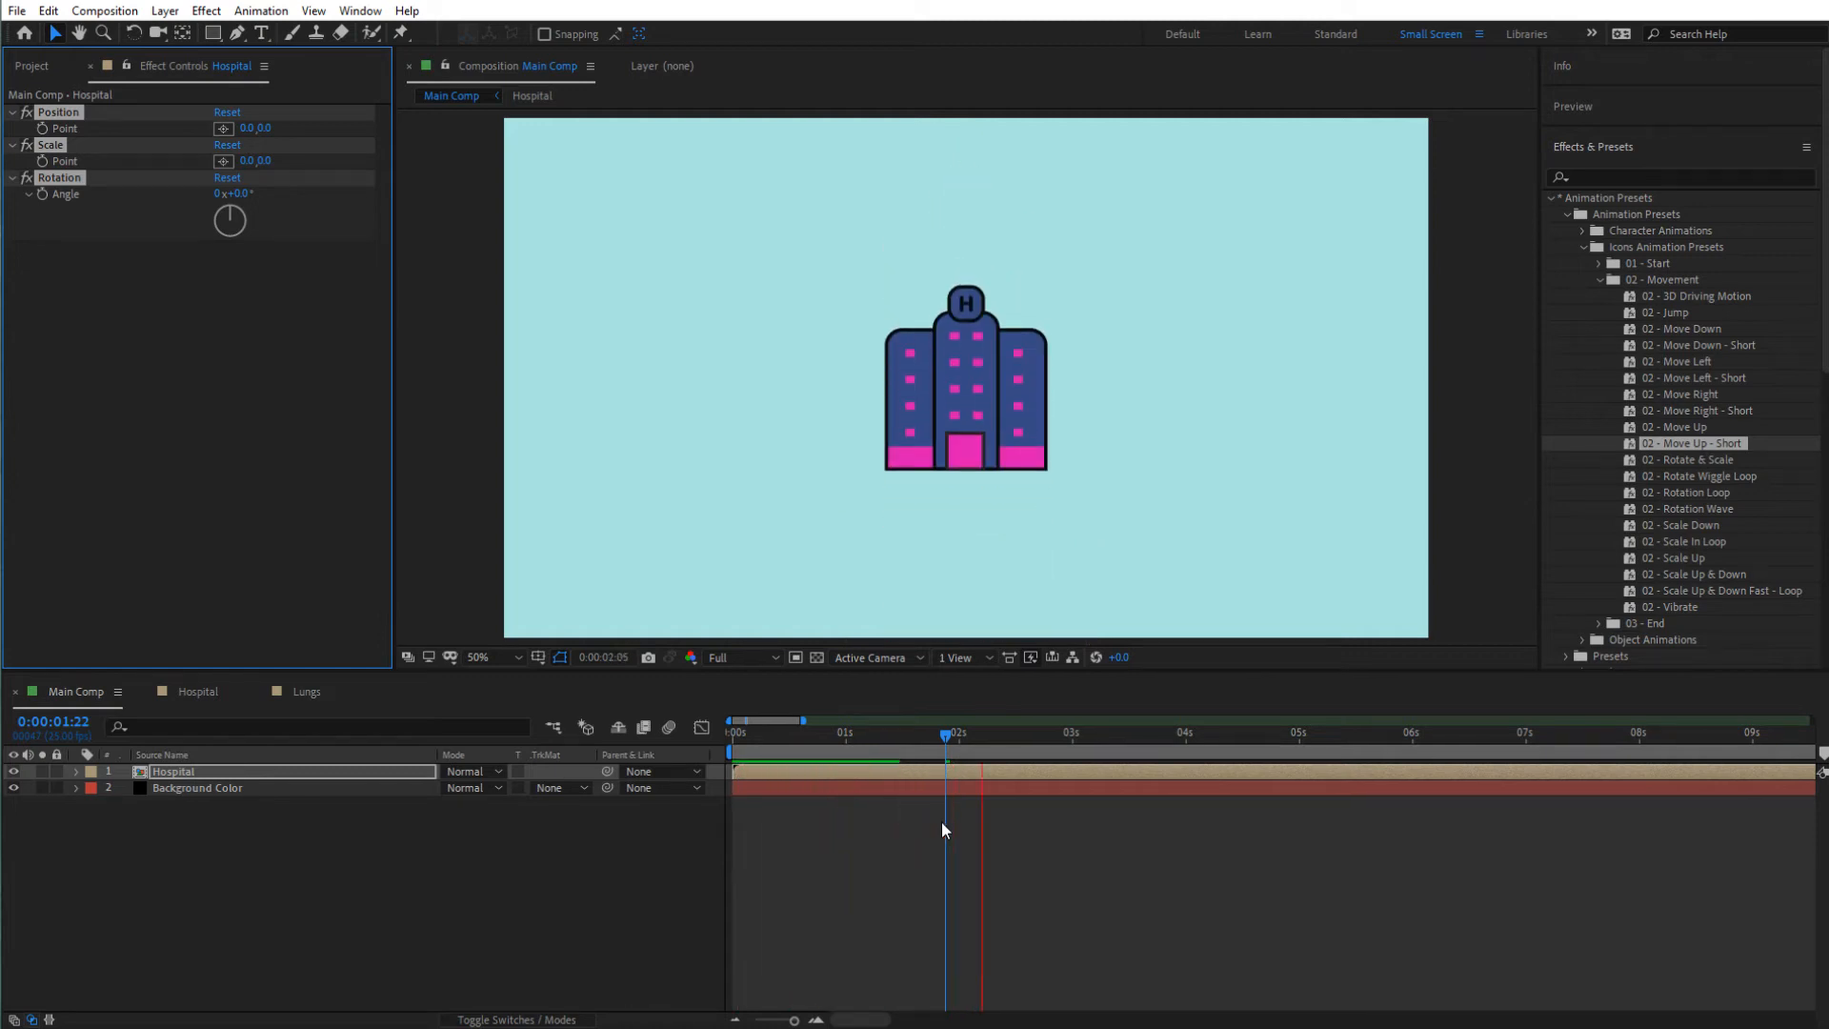
key("space")
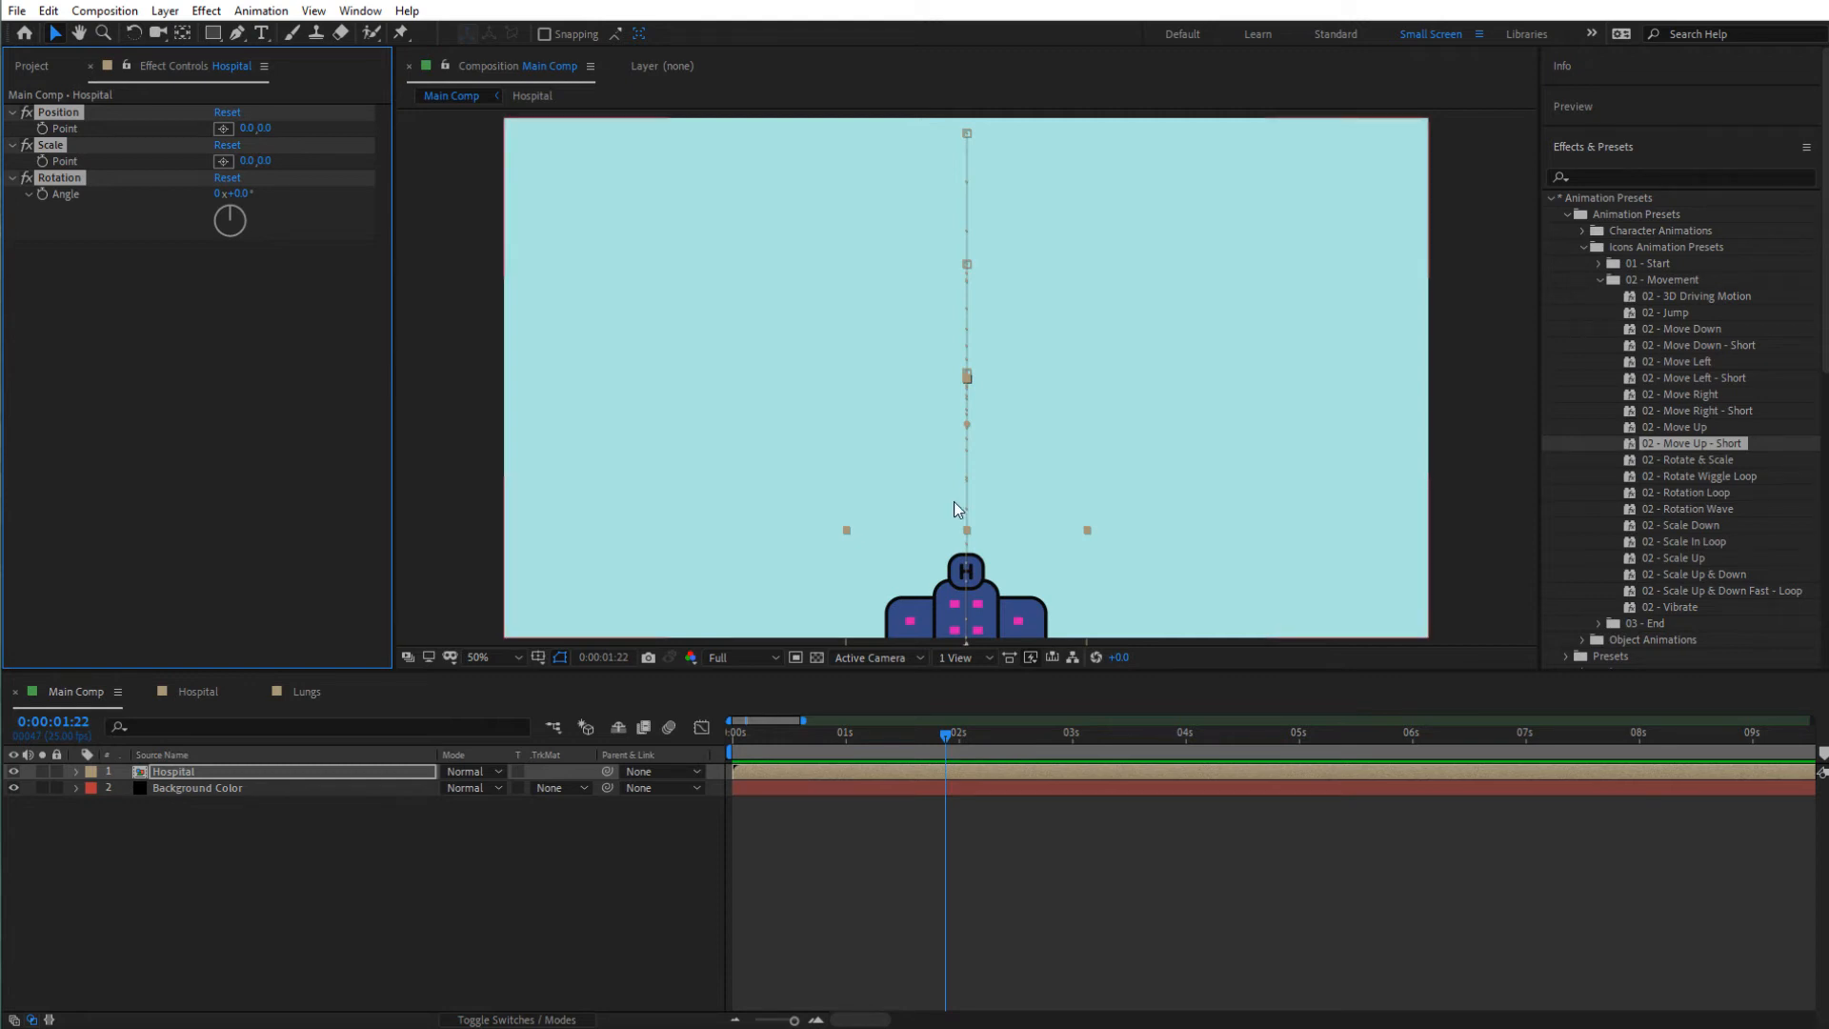
- Remove all effects from the Hospital layer and add a null object to the Main Comp
key("ctrl+shift+e")
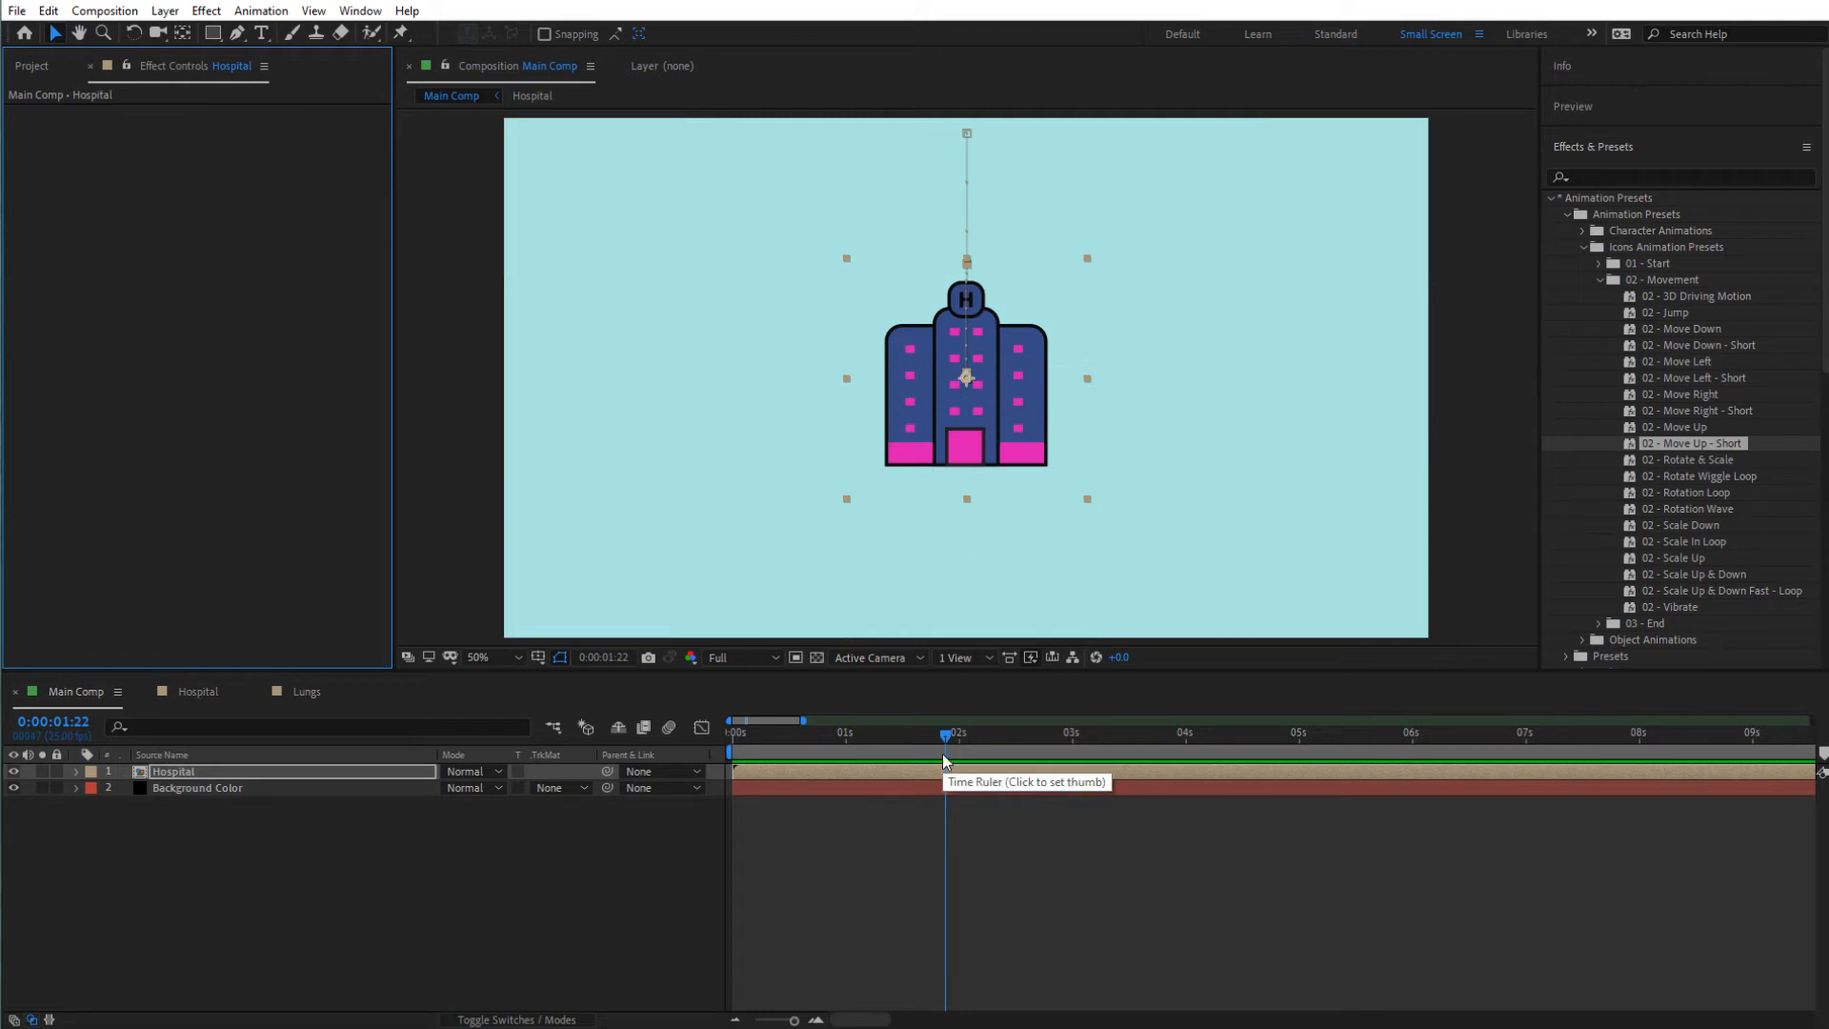
left_click(164, 13)
mouse_move(219, 33)
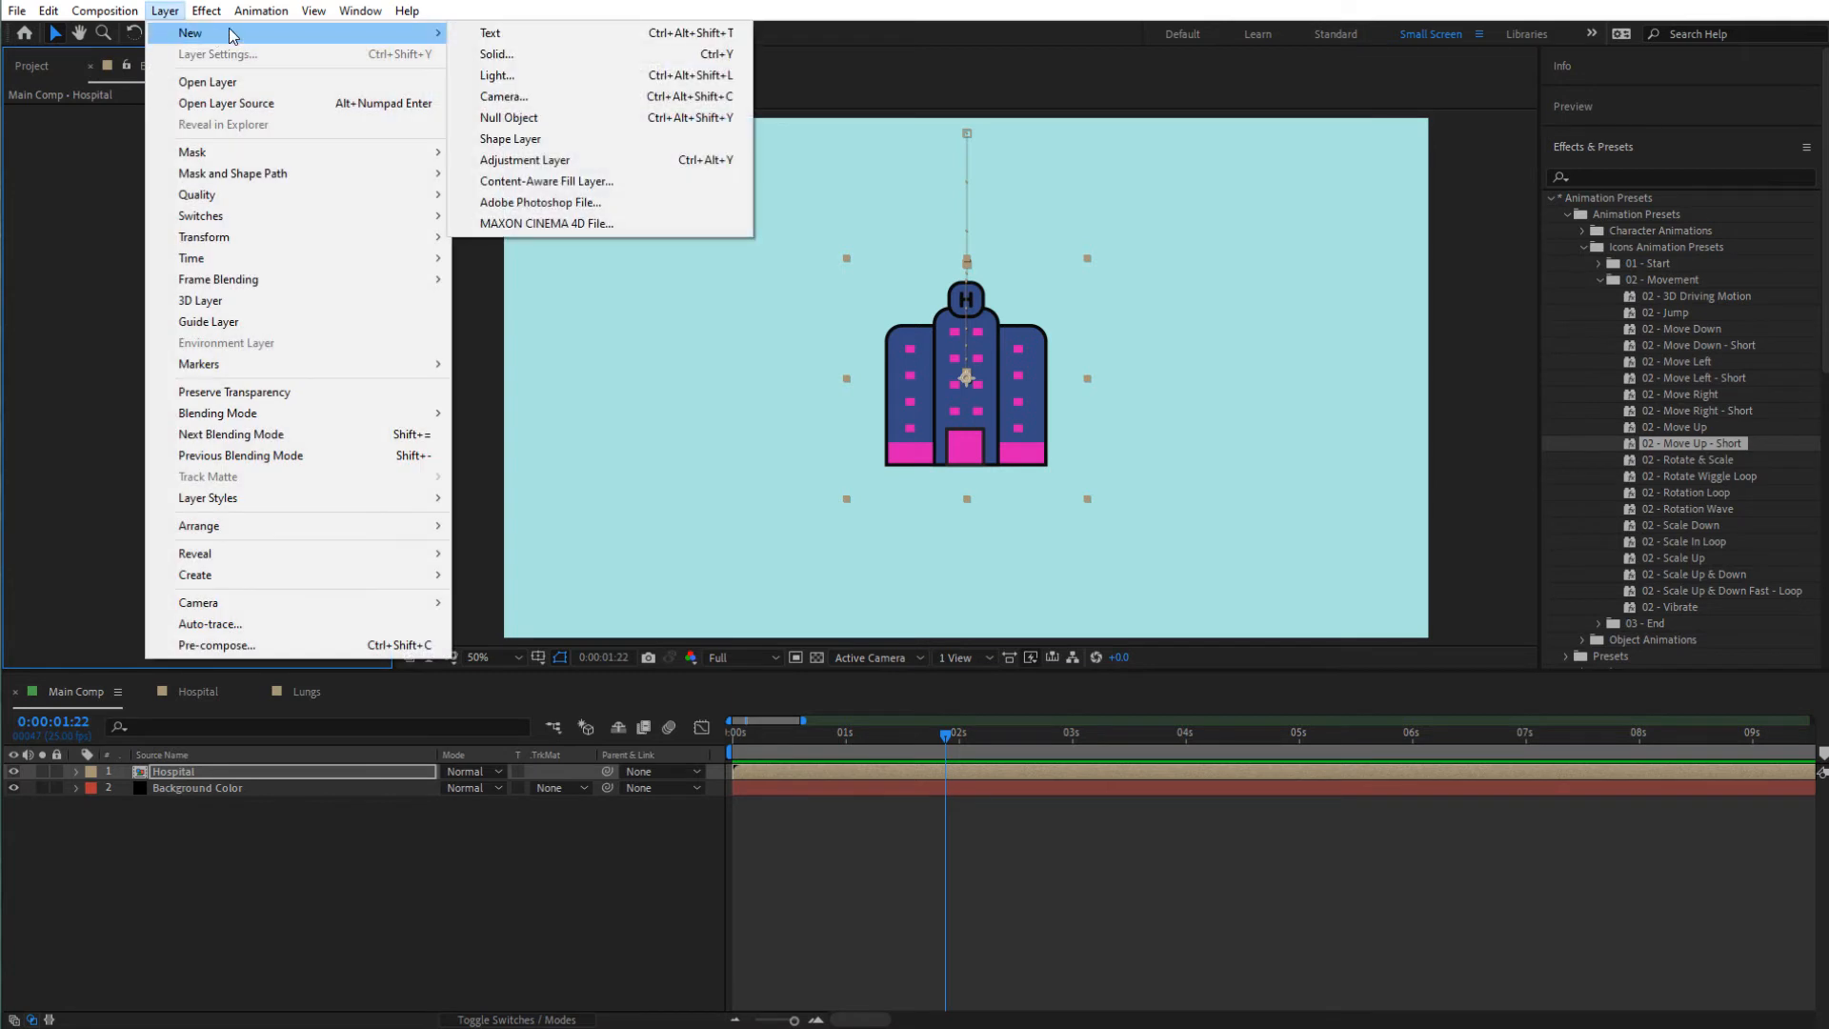
left_click(538, 118)
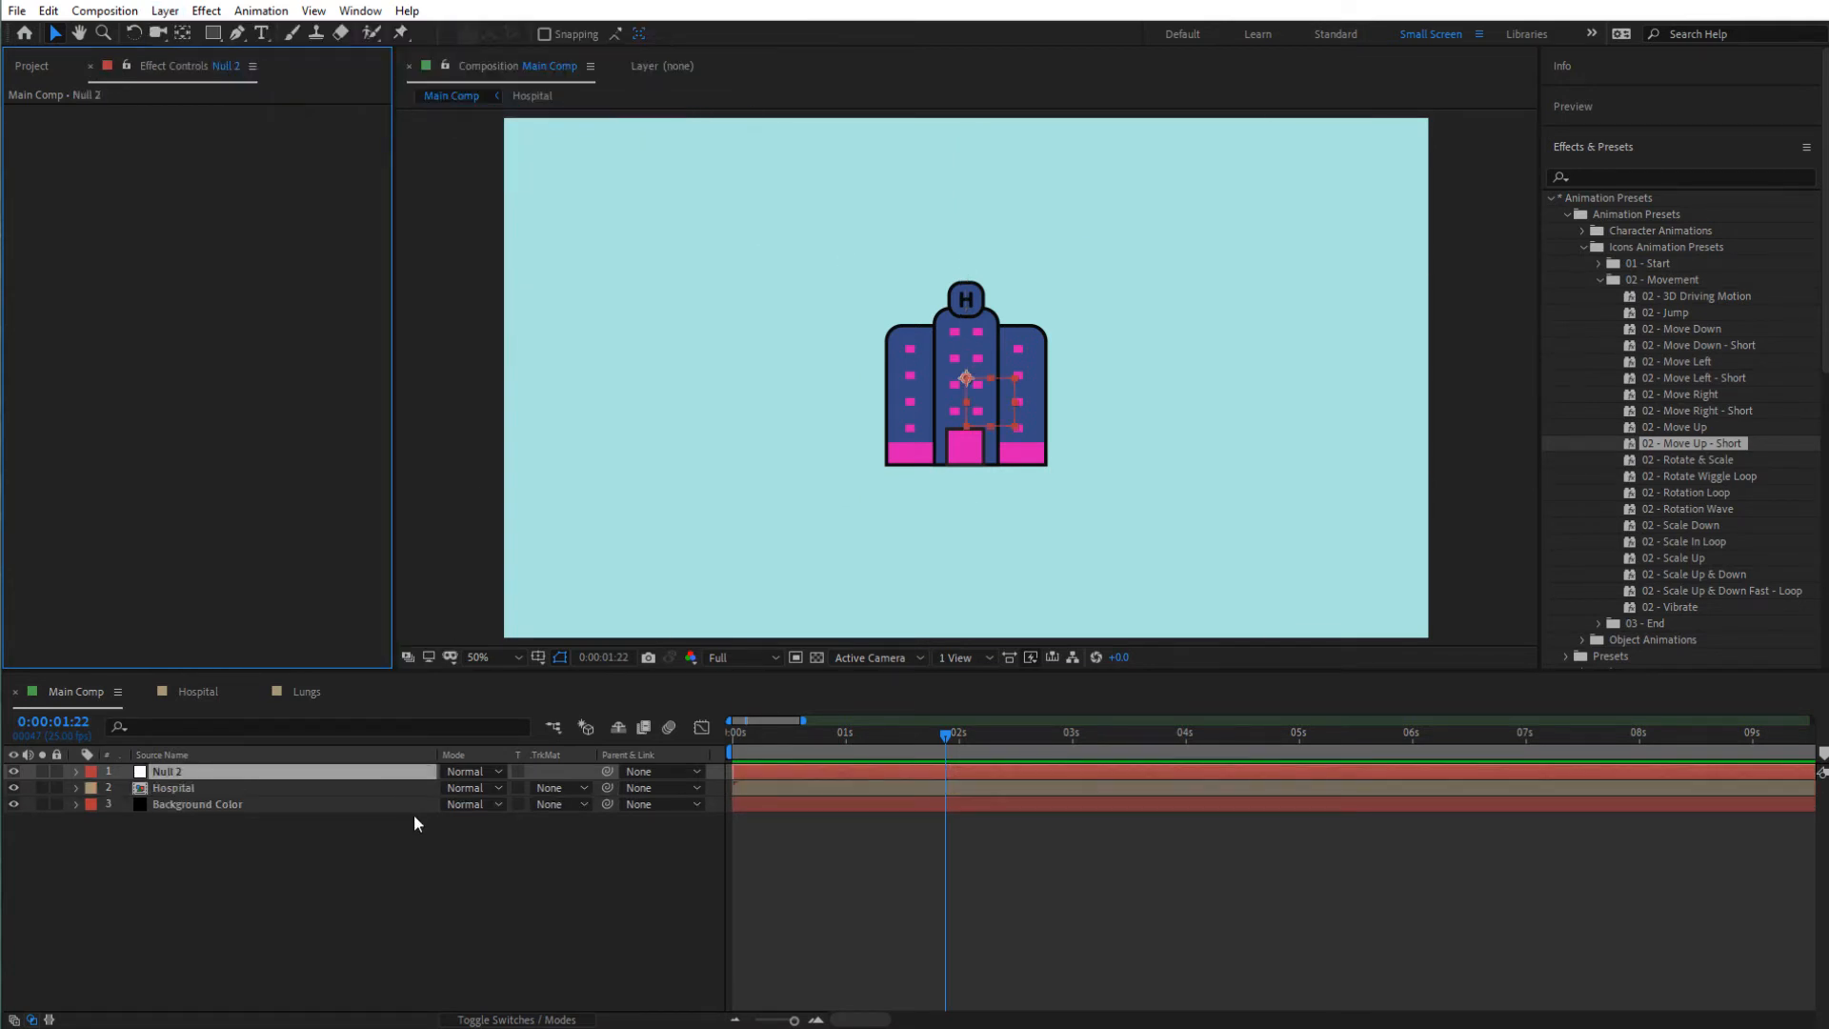
left_click(293, 787)
left_click_drag(607, 788, 154, 771)
left_click(178, 773)
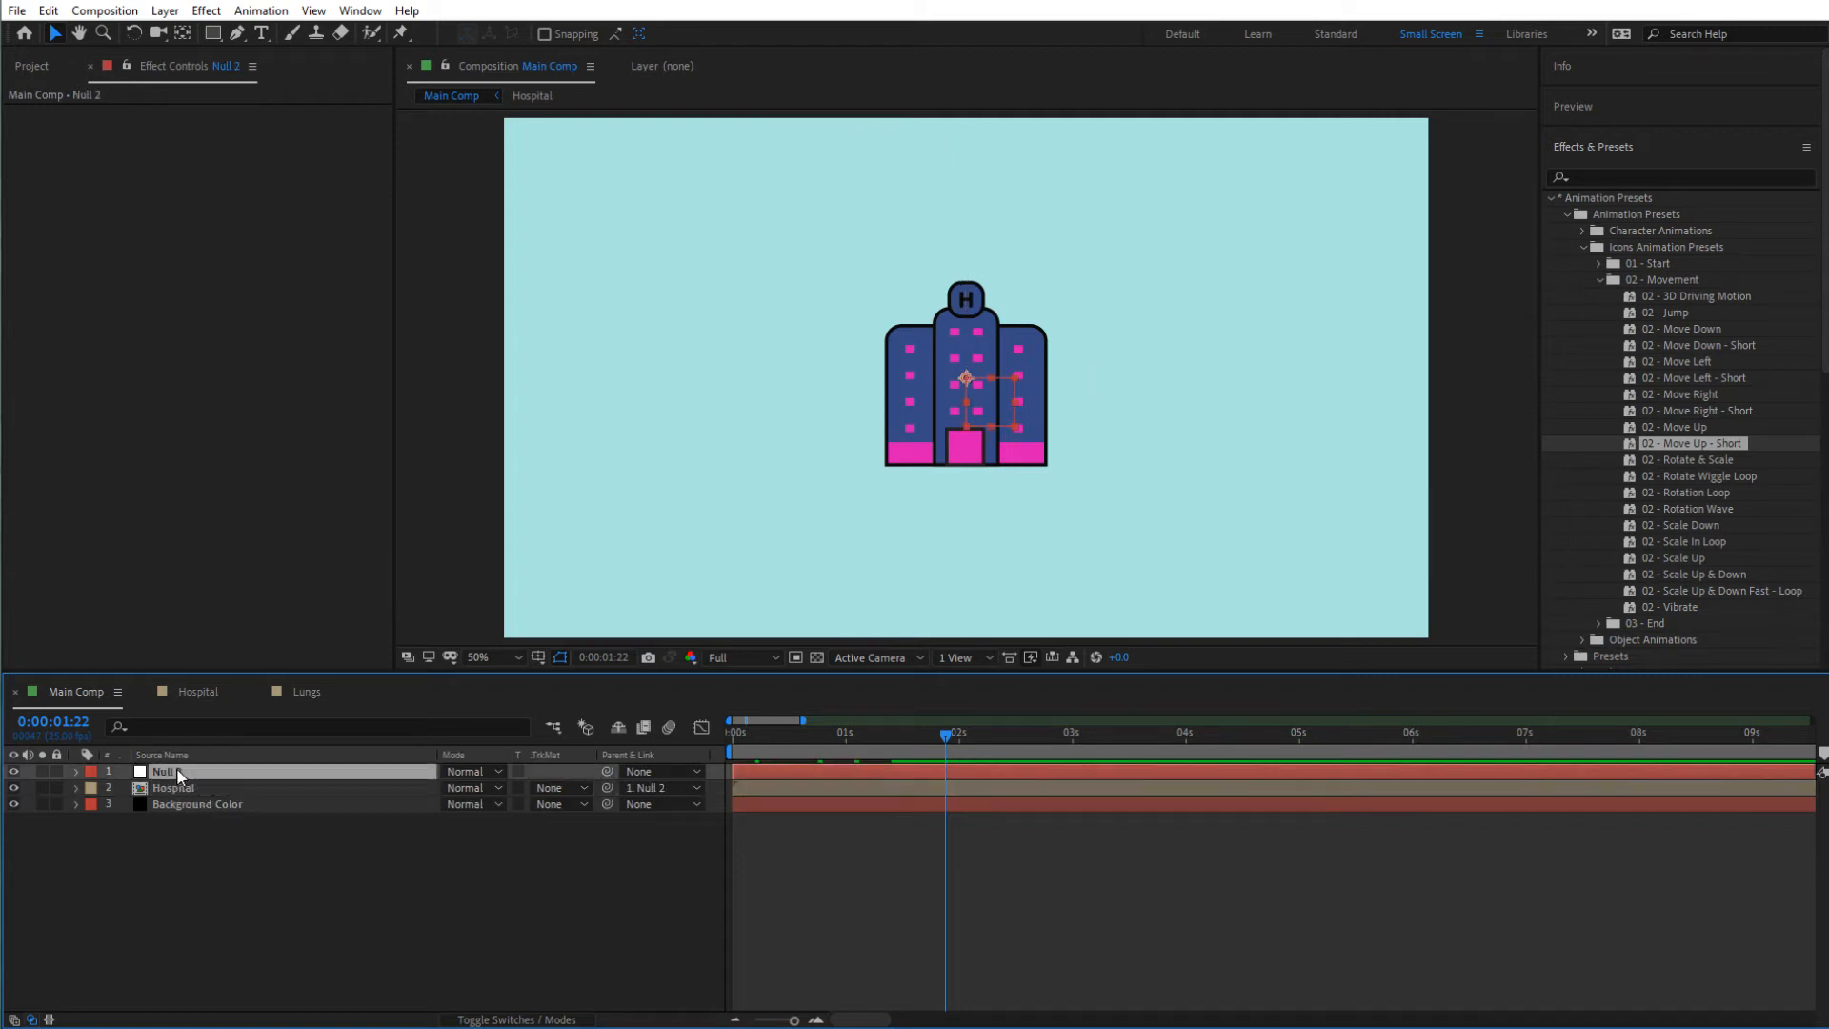
key("ctrl+z")
- Apply the 02 - Move Up - Short preset to the null at 0:00:01:22 and preview with the Hospital layer parented to it
left_click(173, 772)
double_click(1688, 443)
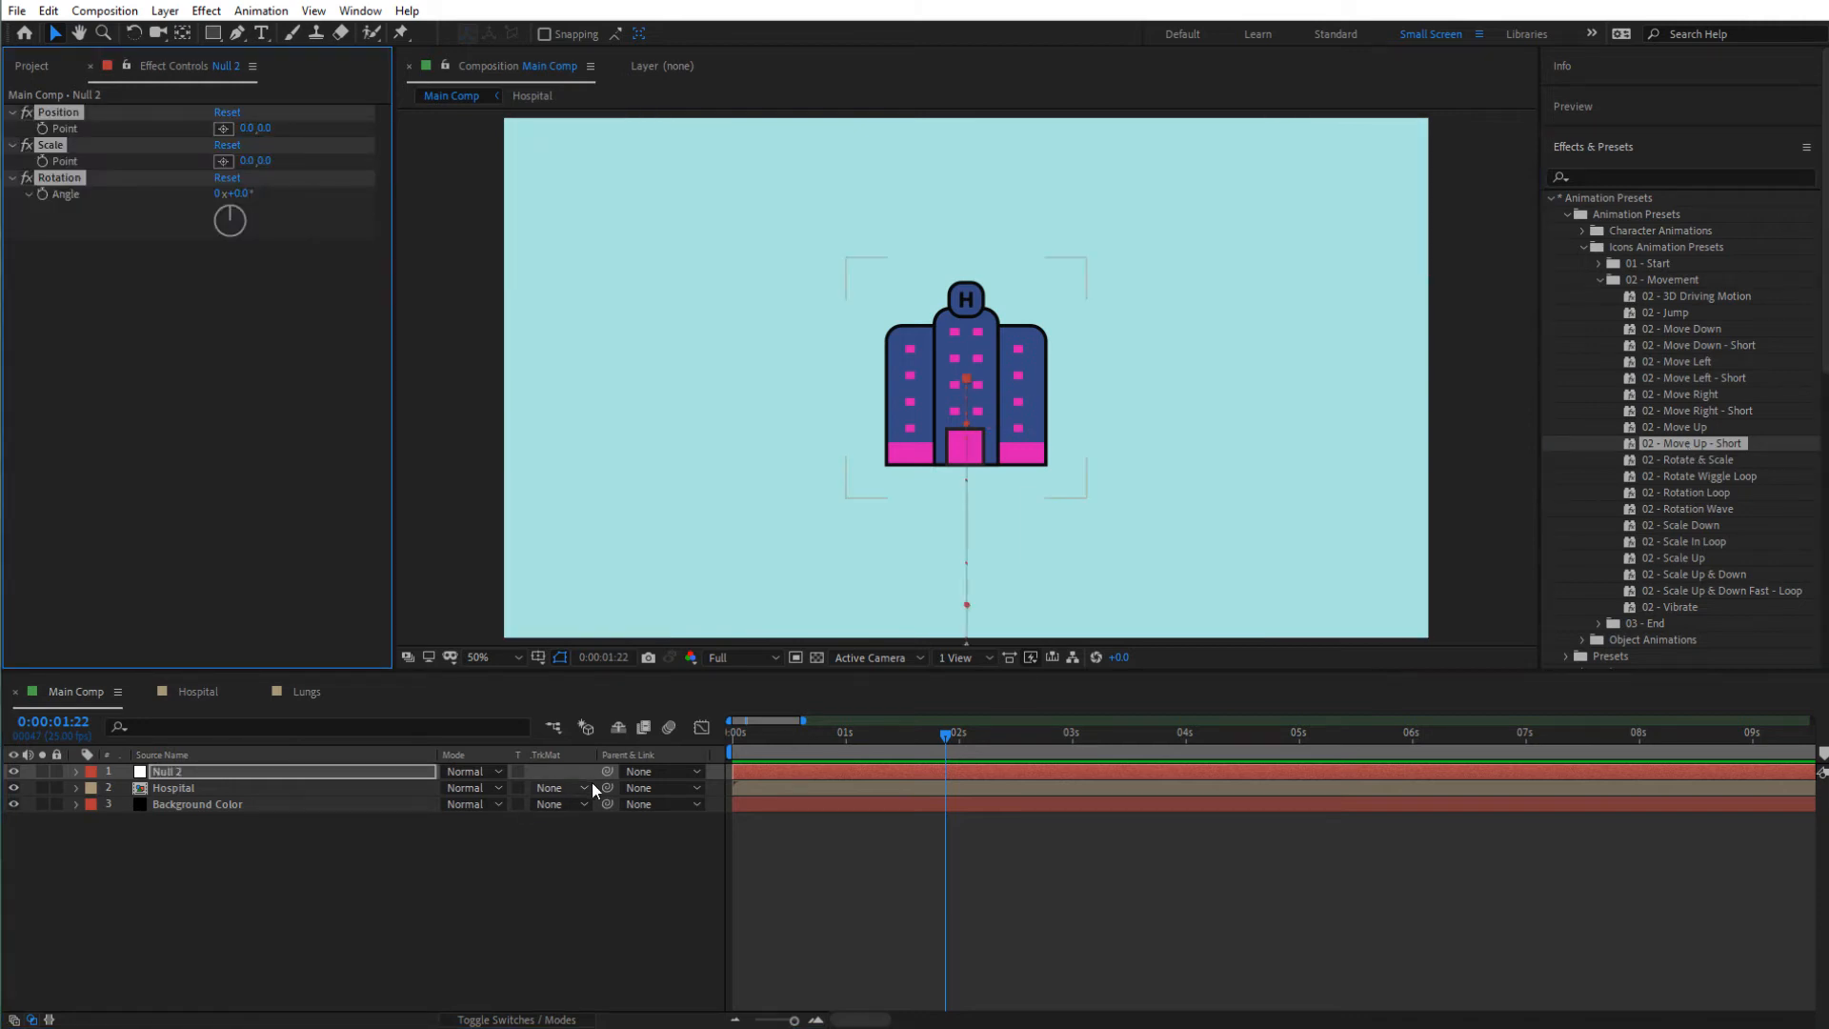
left_click_drag(607, 788, 321, 776)
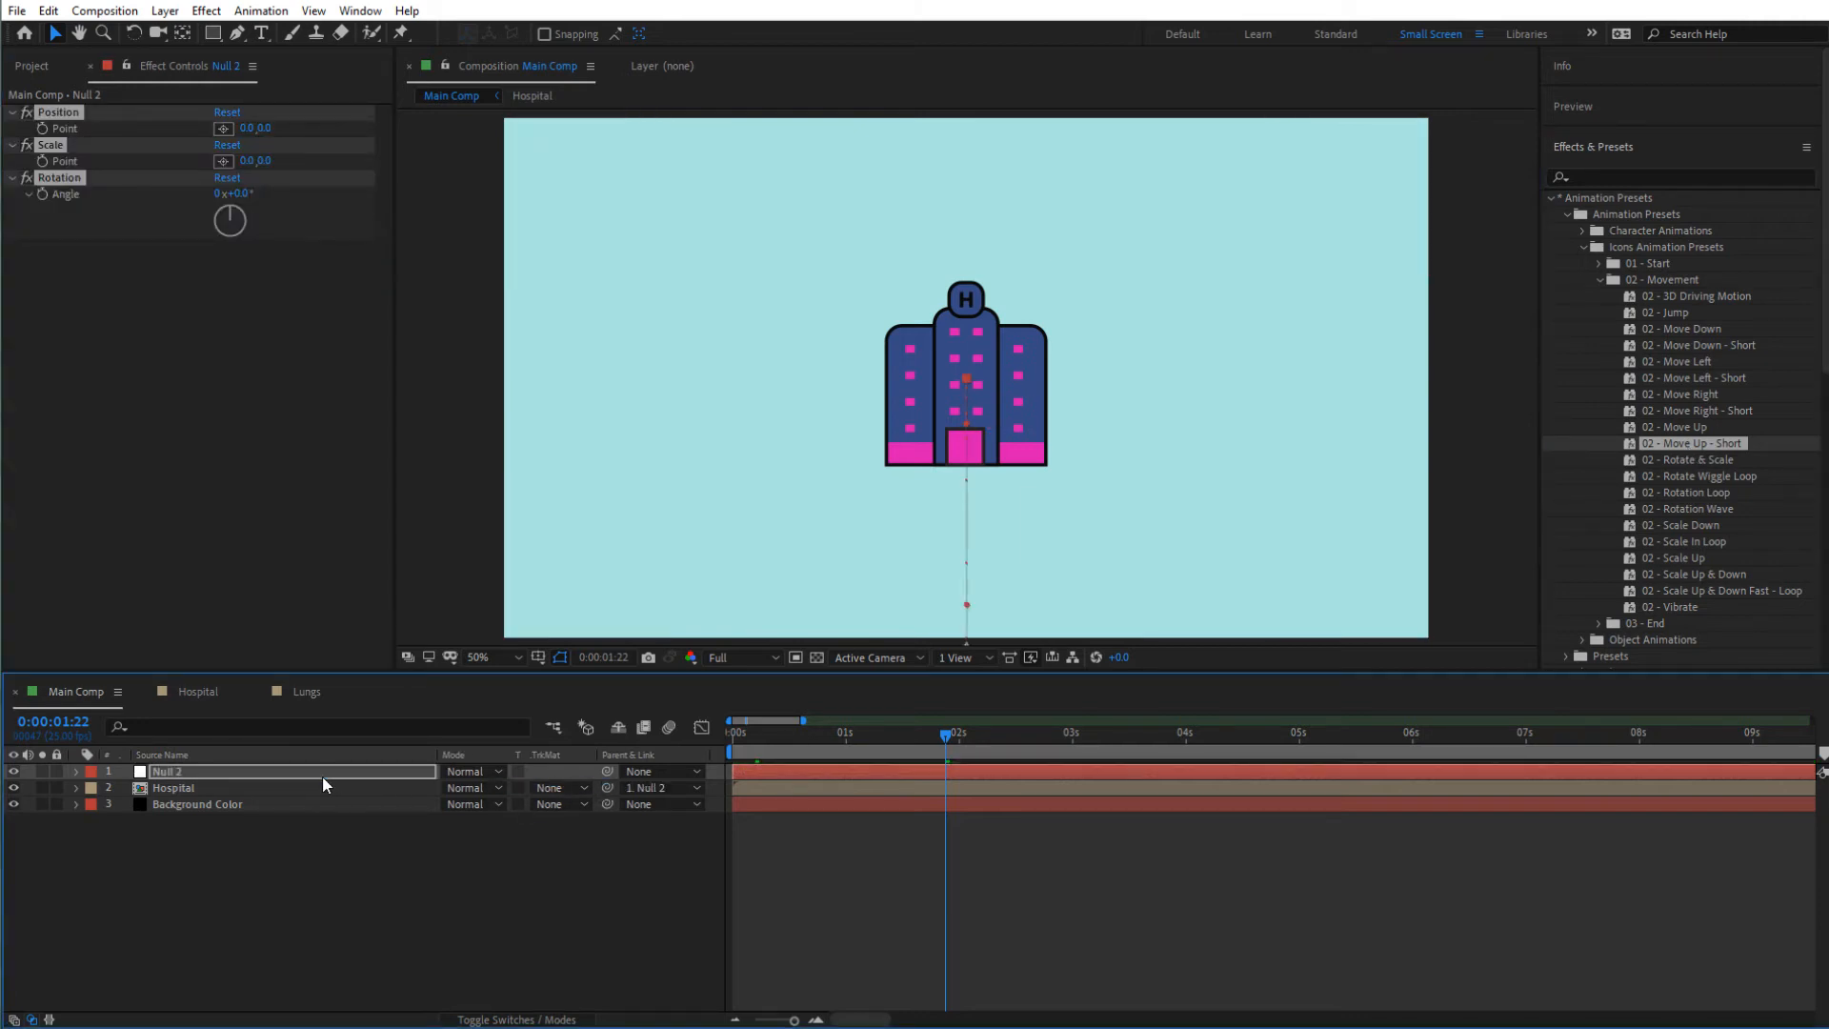
left_click(322, 775)
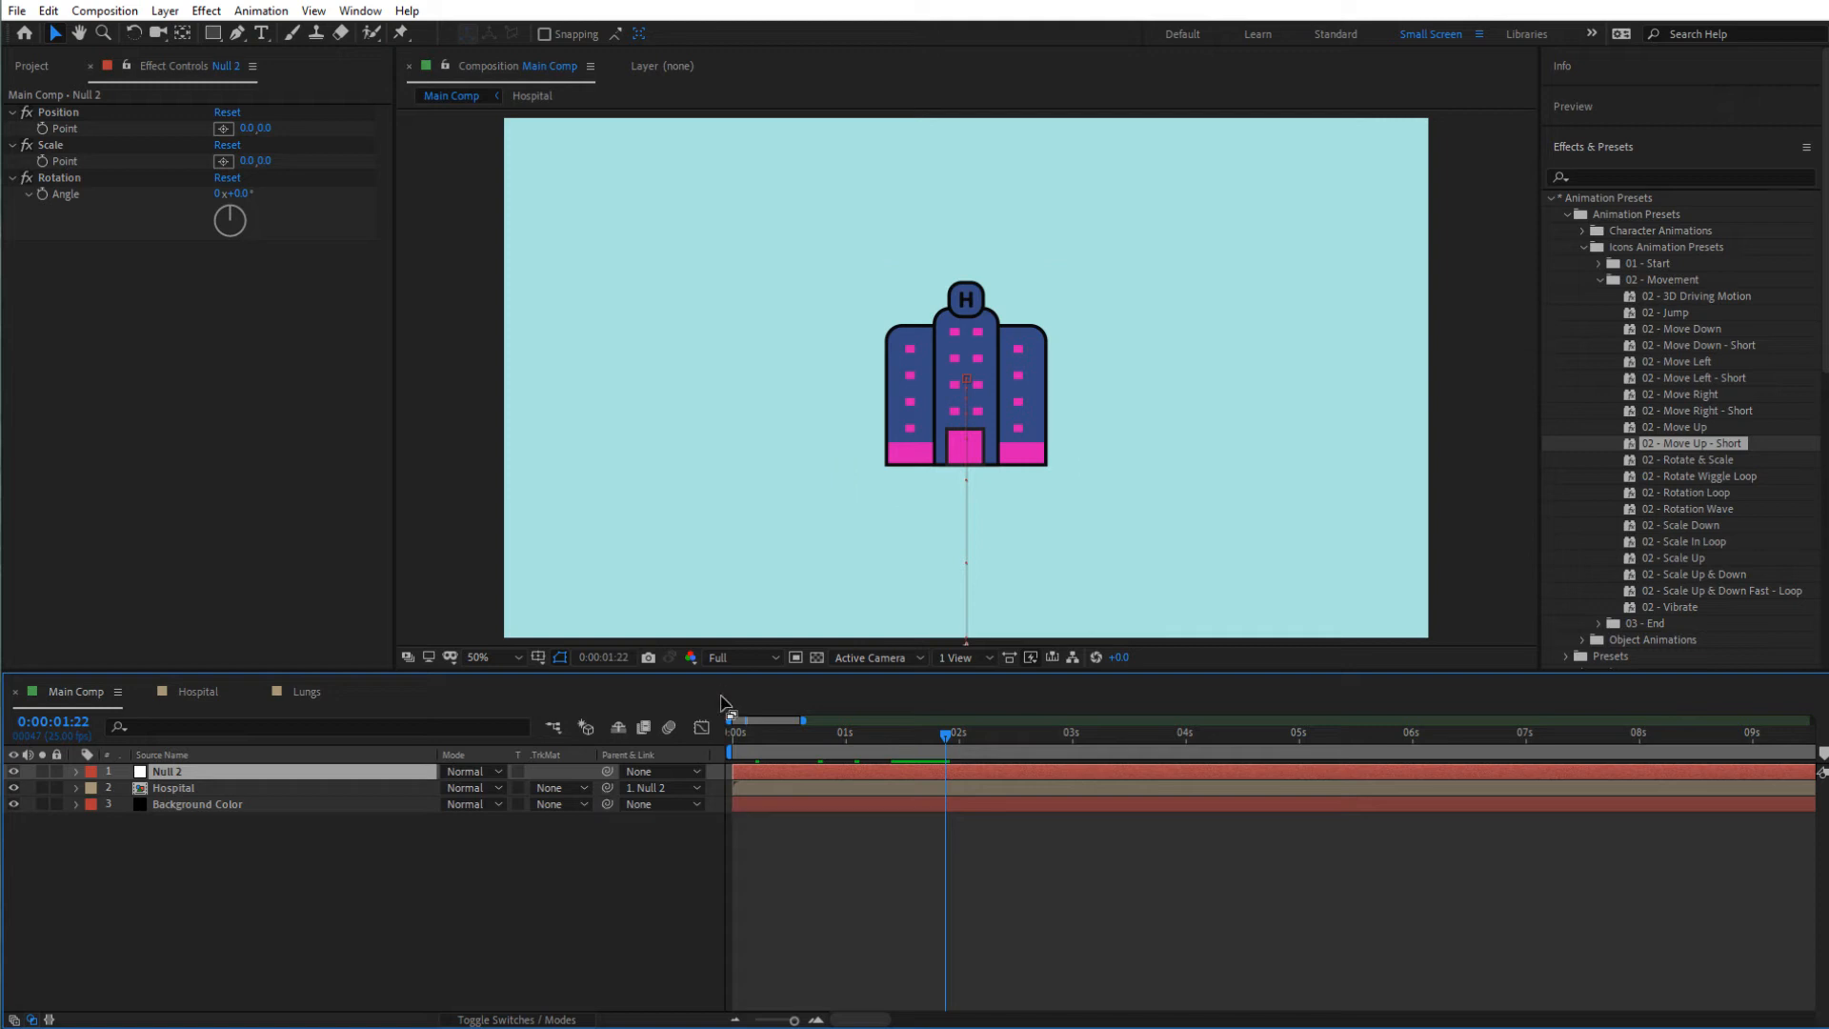
left_click(518, 861)
key("space")
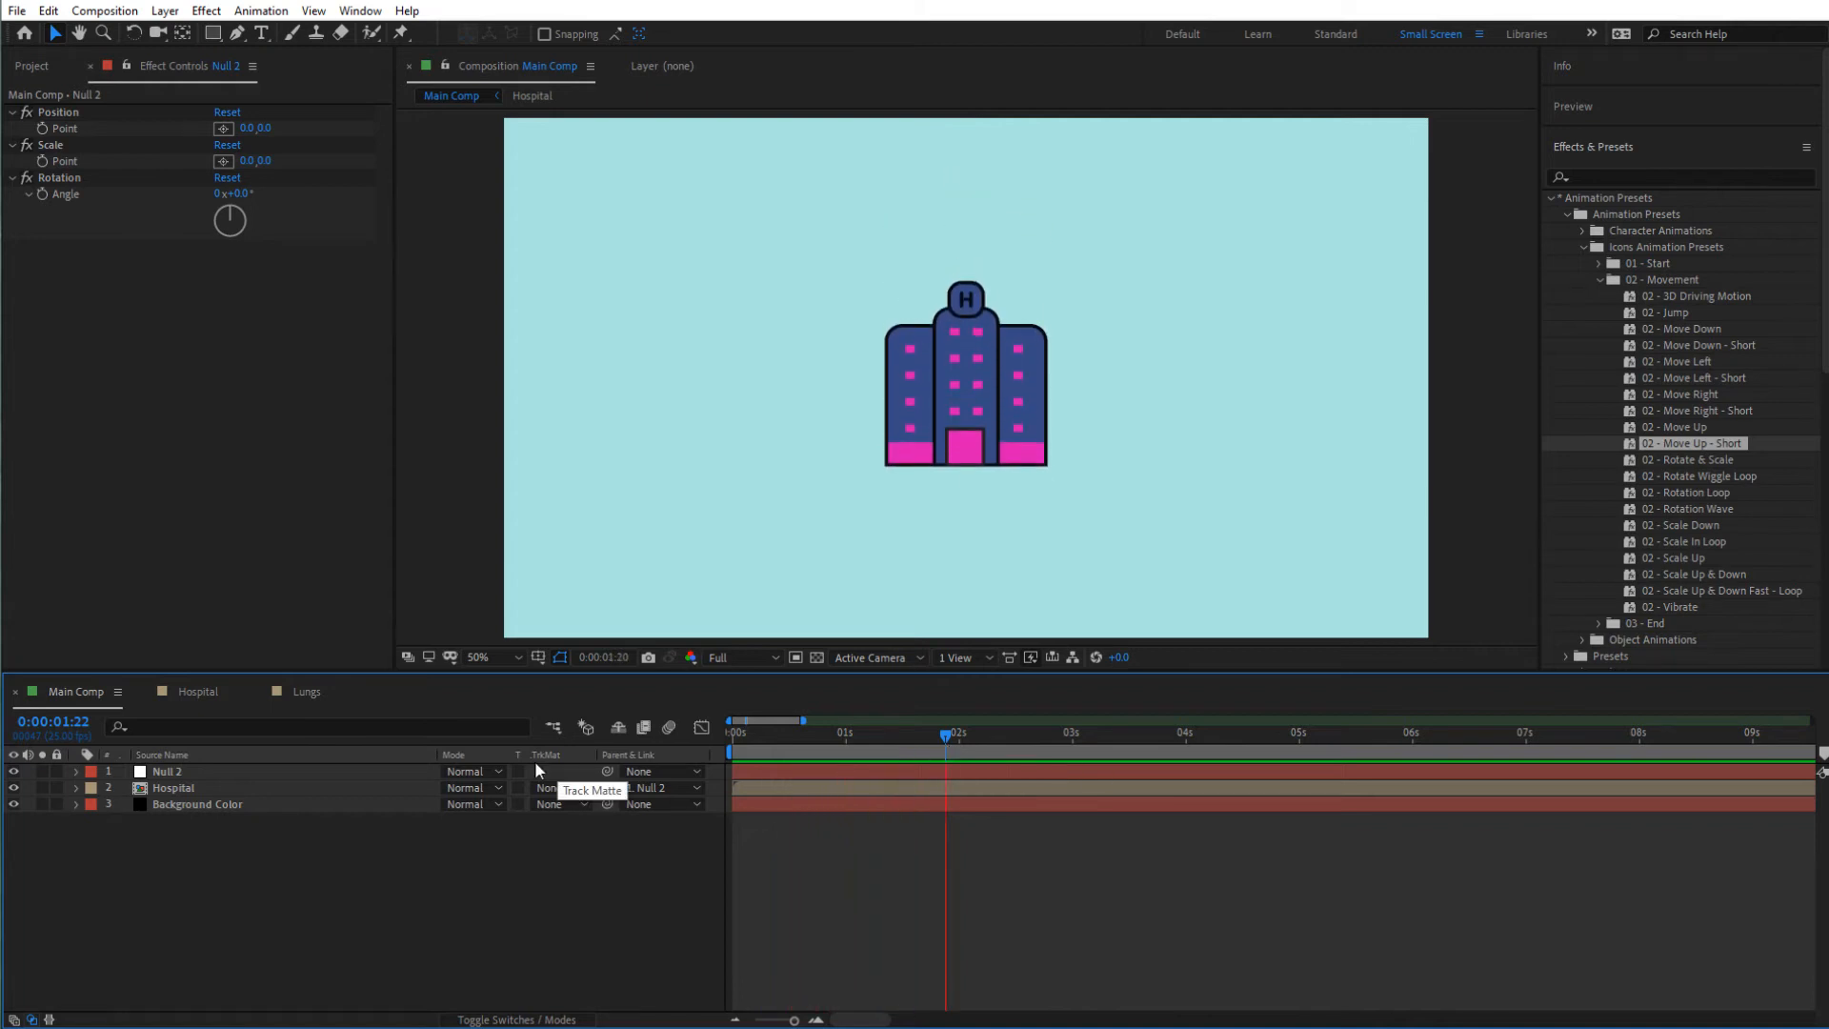
- Rename the null layer that drives the Hospital layer as Move up short
left_click(191, 773)
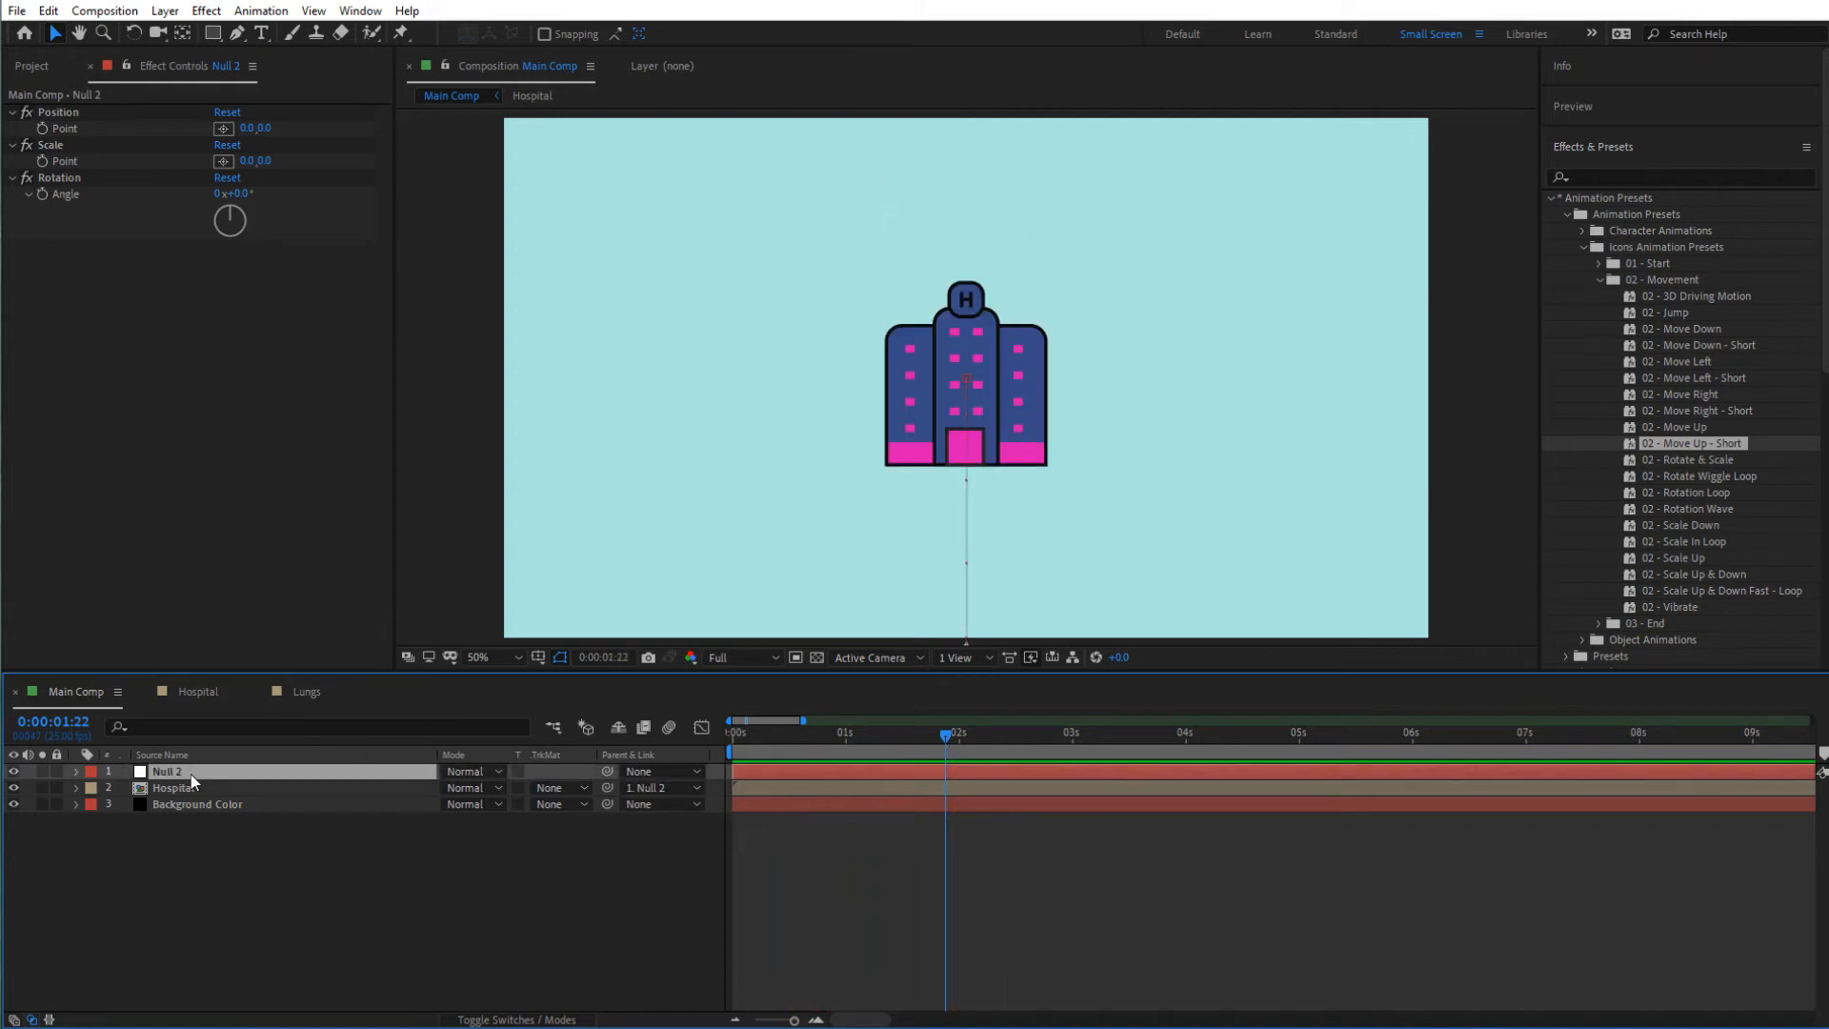
key("Return")
type("Move up short")
key("Return")
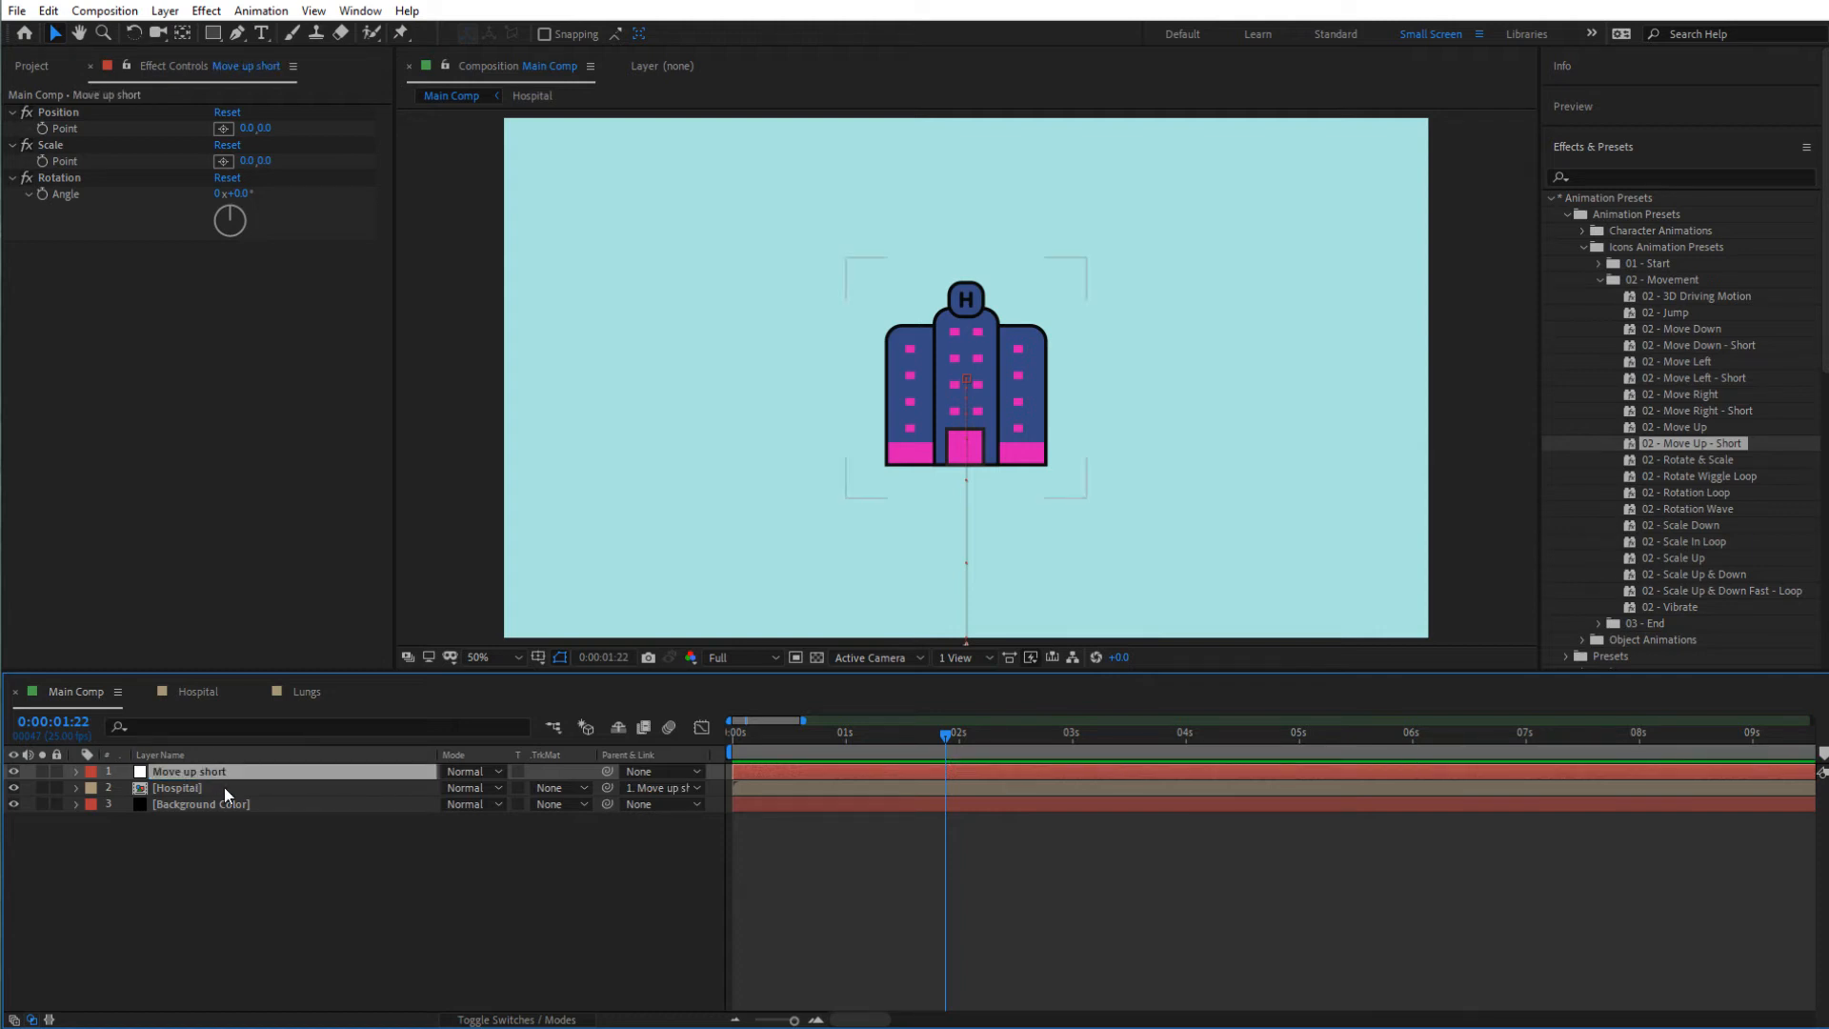
- Move the current time to 0:00:03:02 and add a second null object named Move down short
left_click_drag(966, 739, 1044, 734)
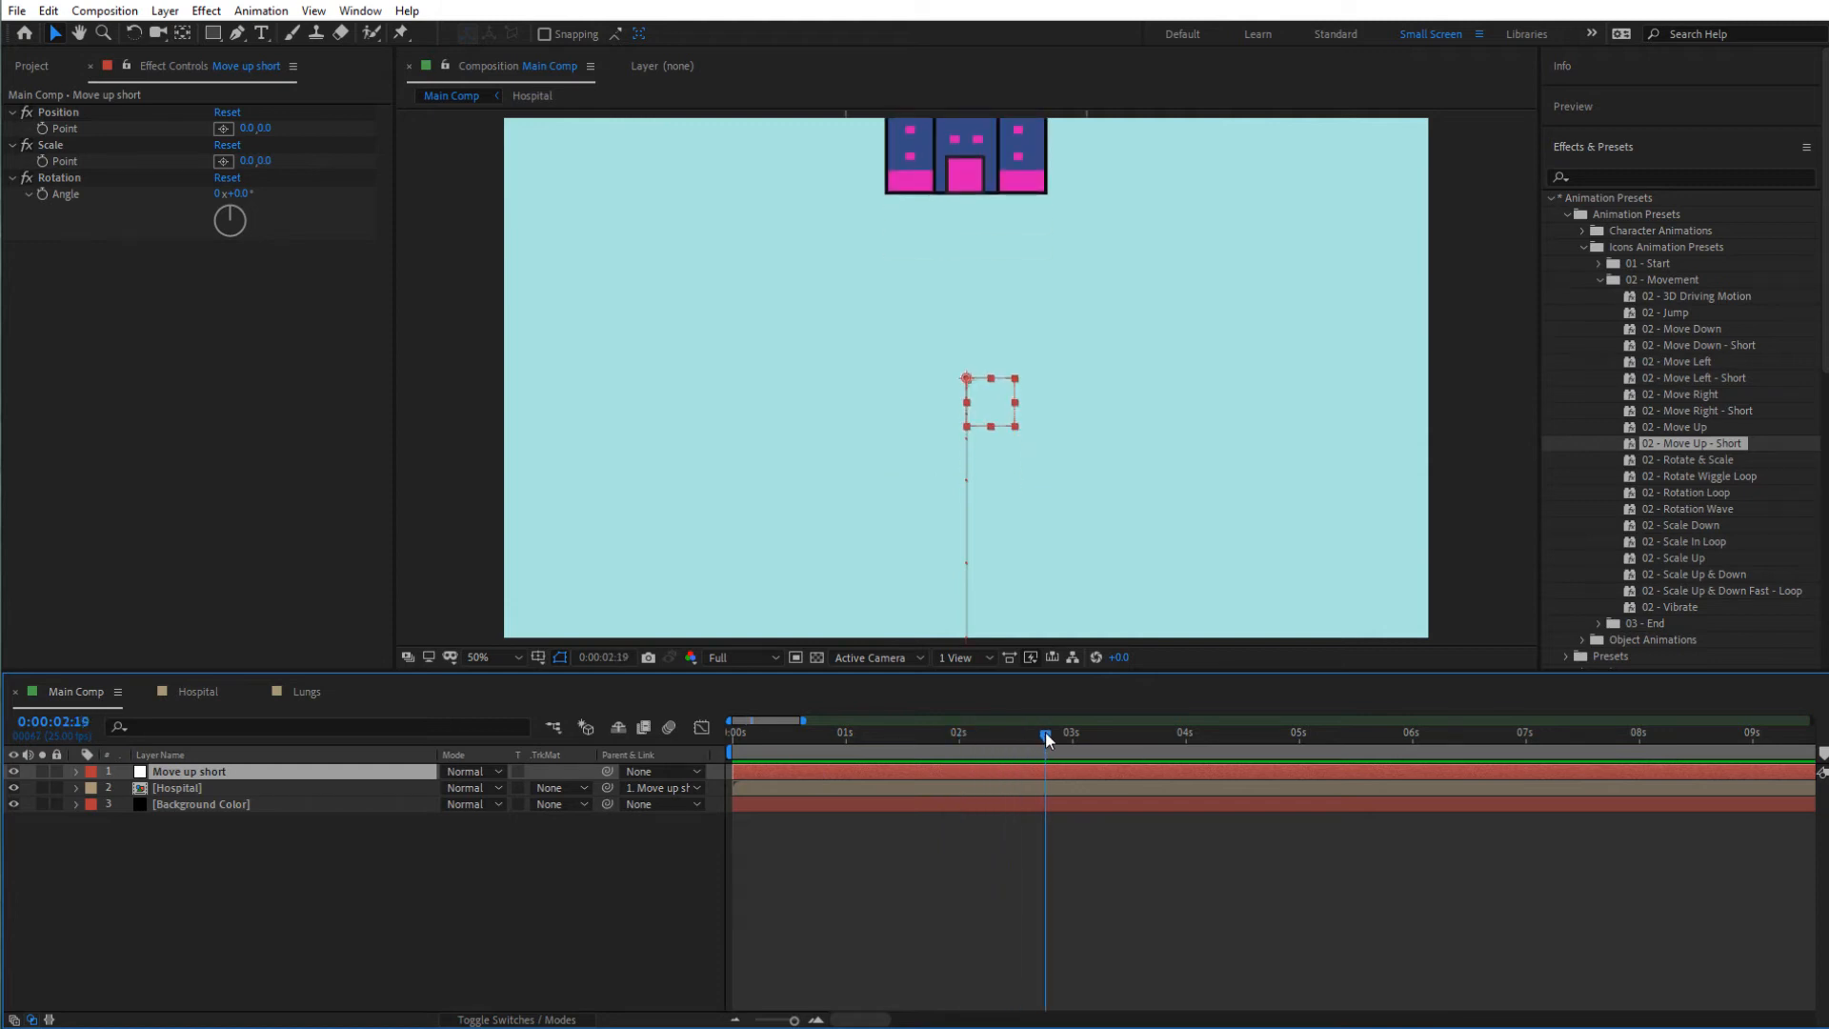
left_click(1700, 343)
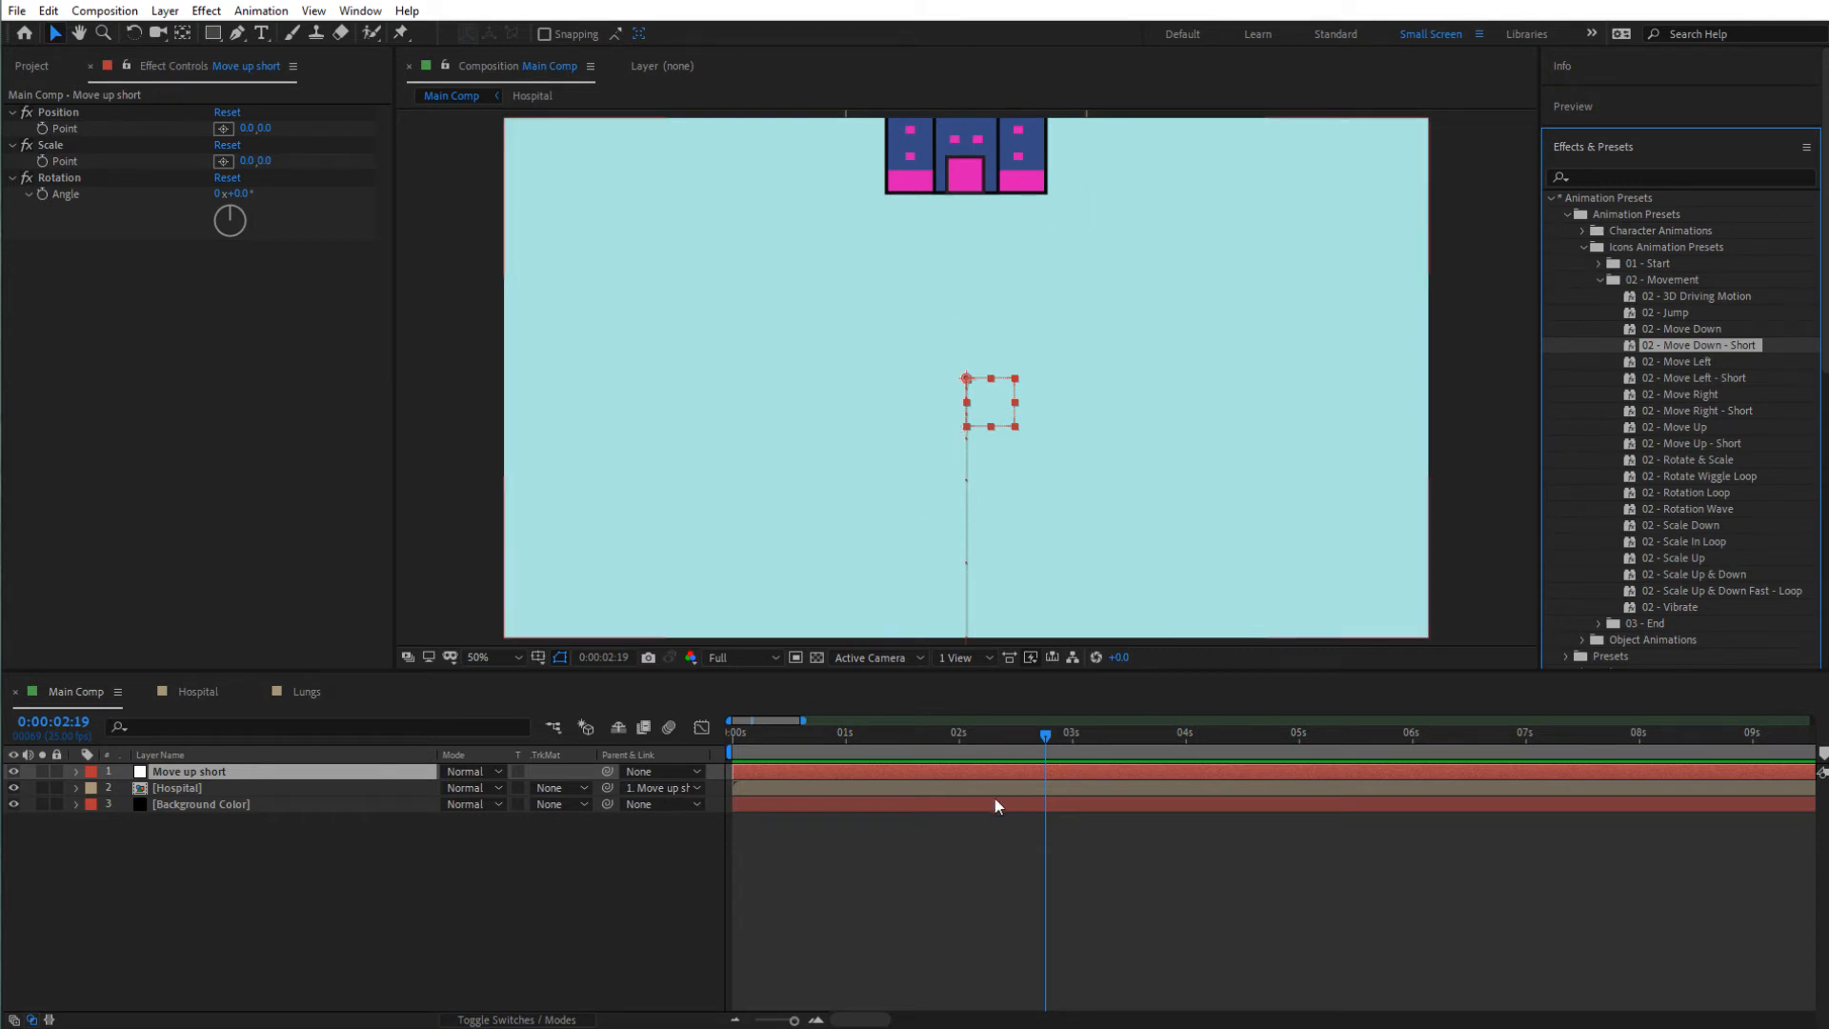
mouse_move(1057, 734)
left_mouse_down()
mouse_move(958, 735)
mouse_move(1082, 746)
left_mouse_up()
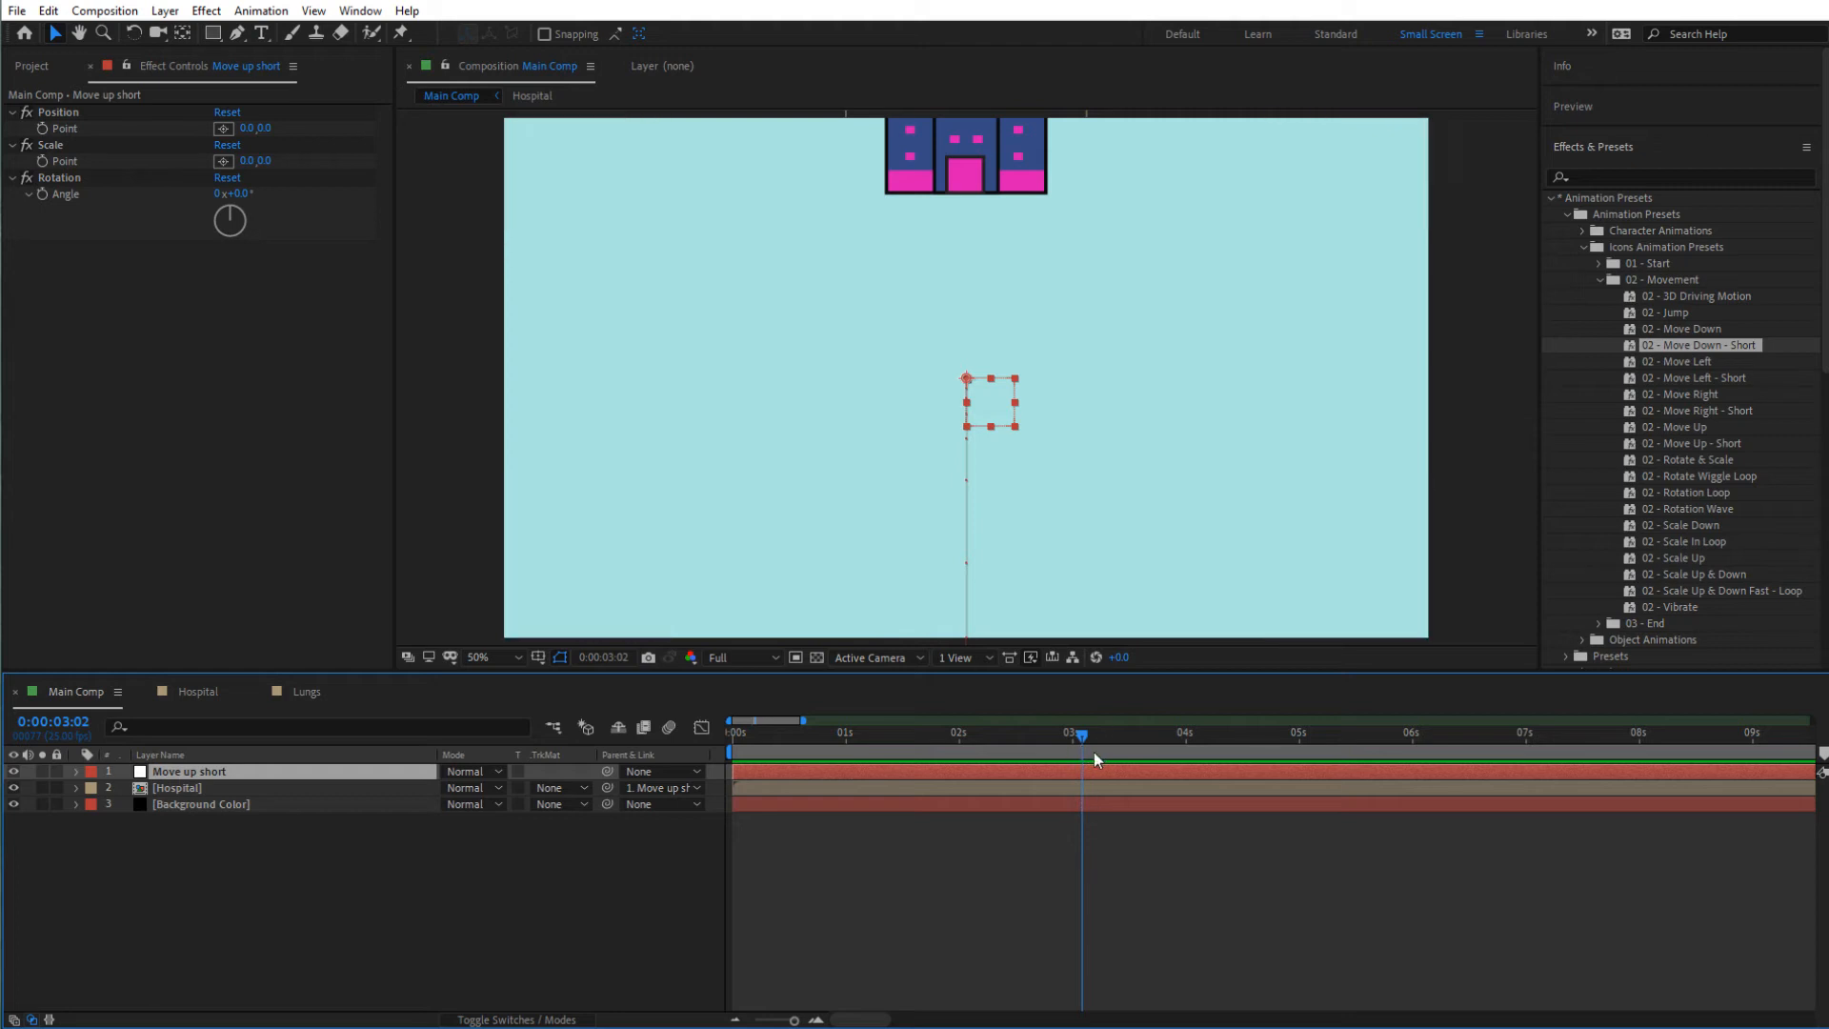
left_click(153, 21)
mouse_move(400, 32)
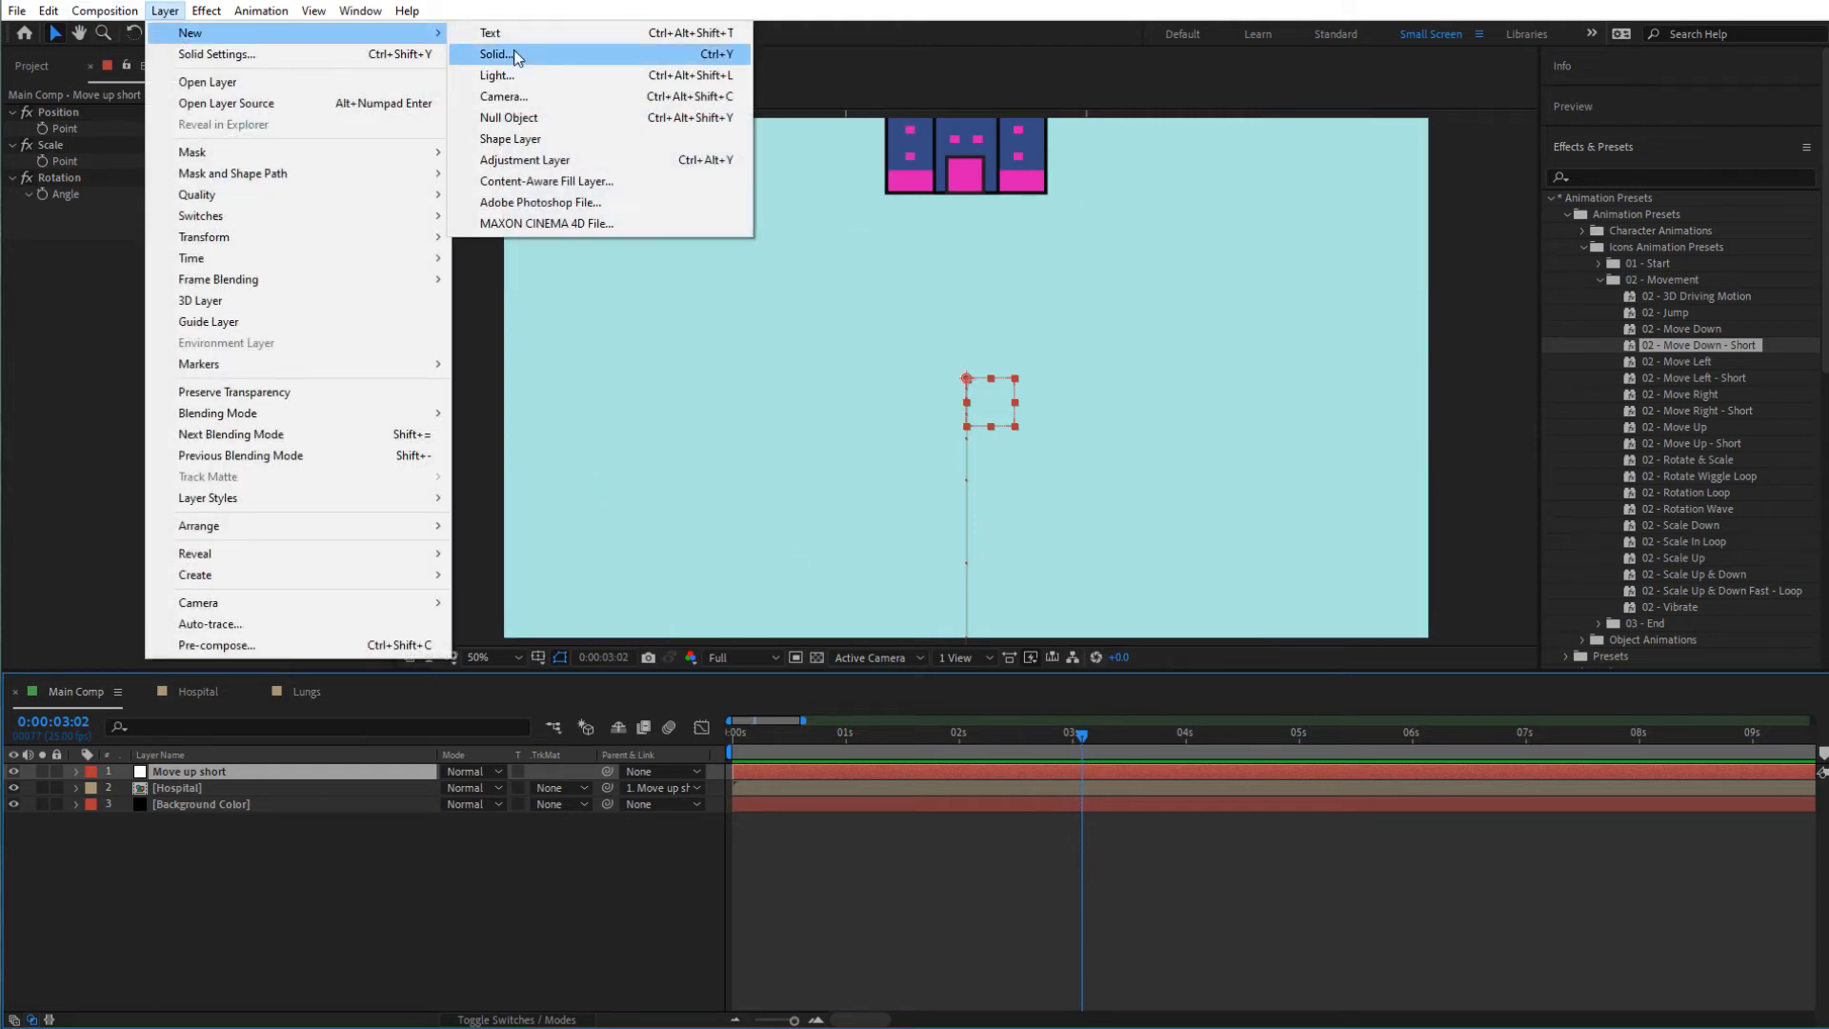
left_click(532, 118)
key("Return")
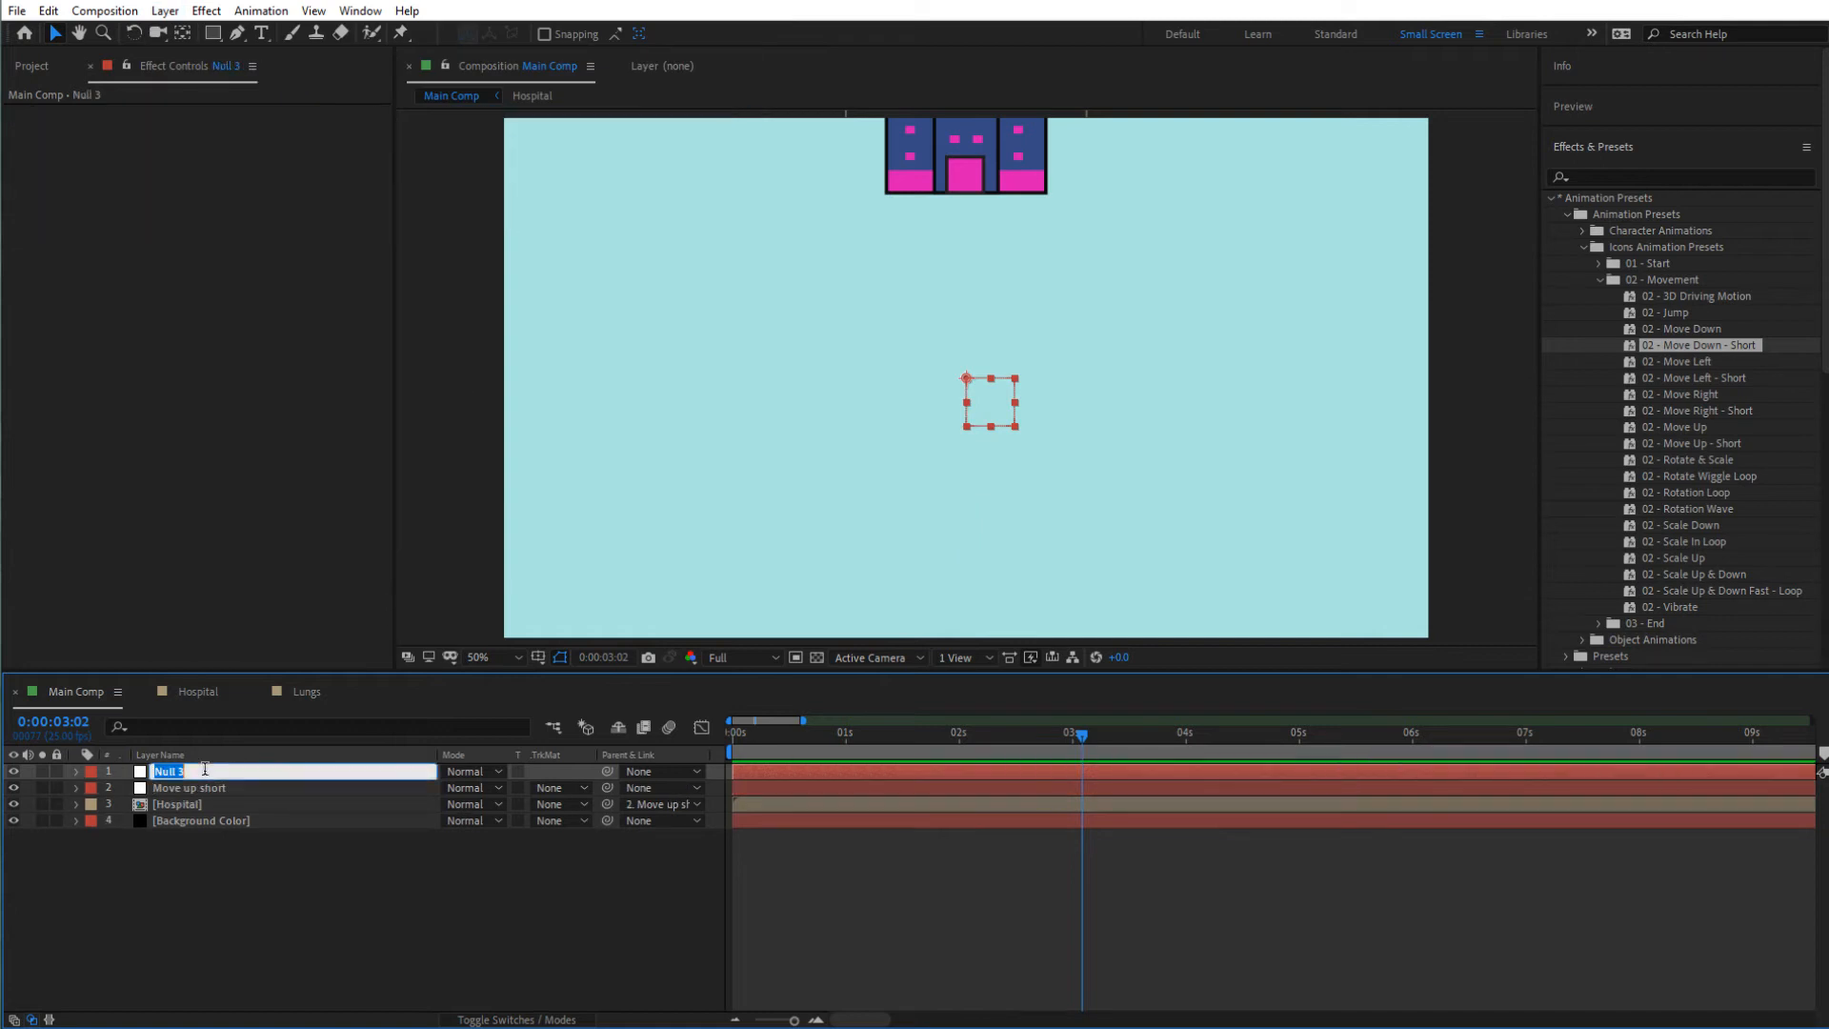
type("Move down short")
key("Return")
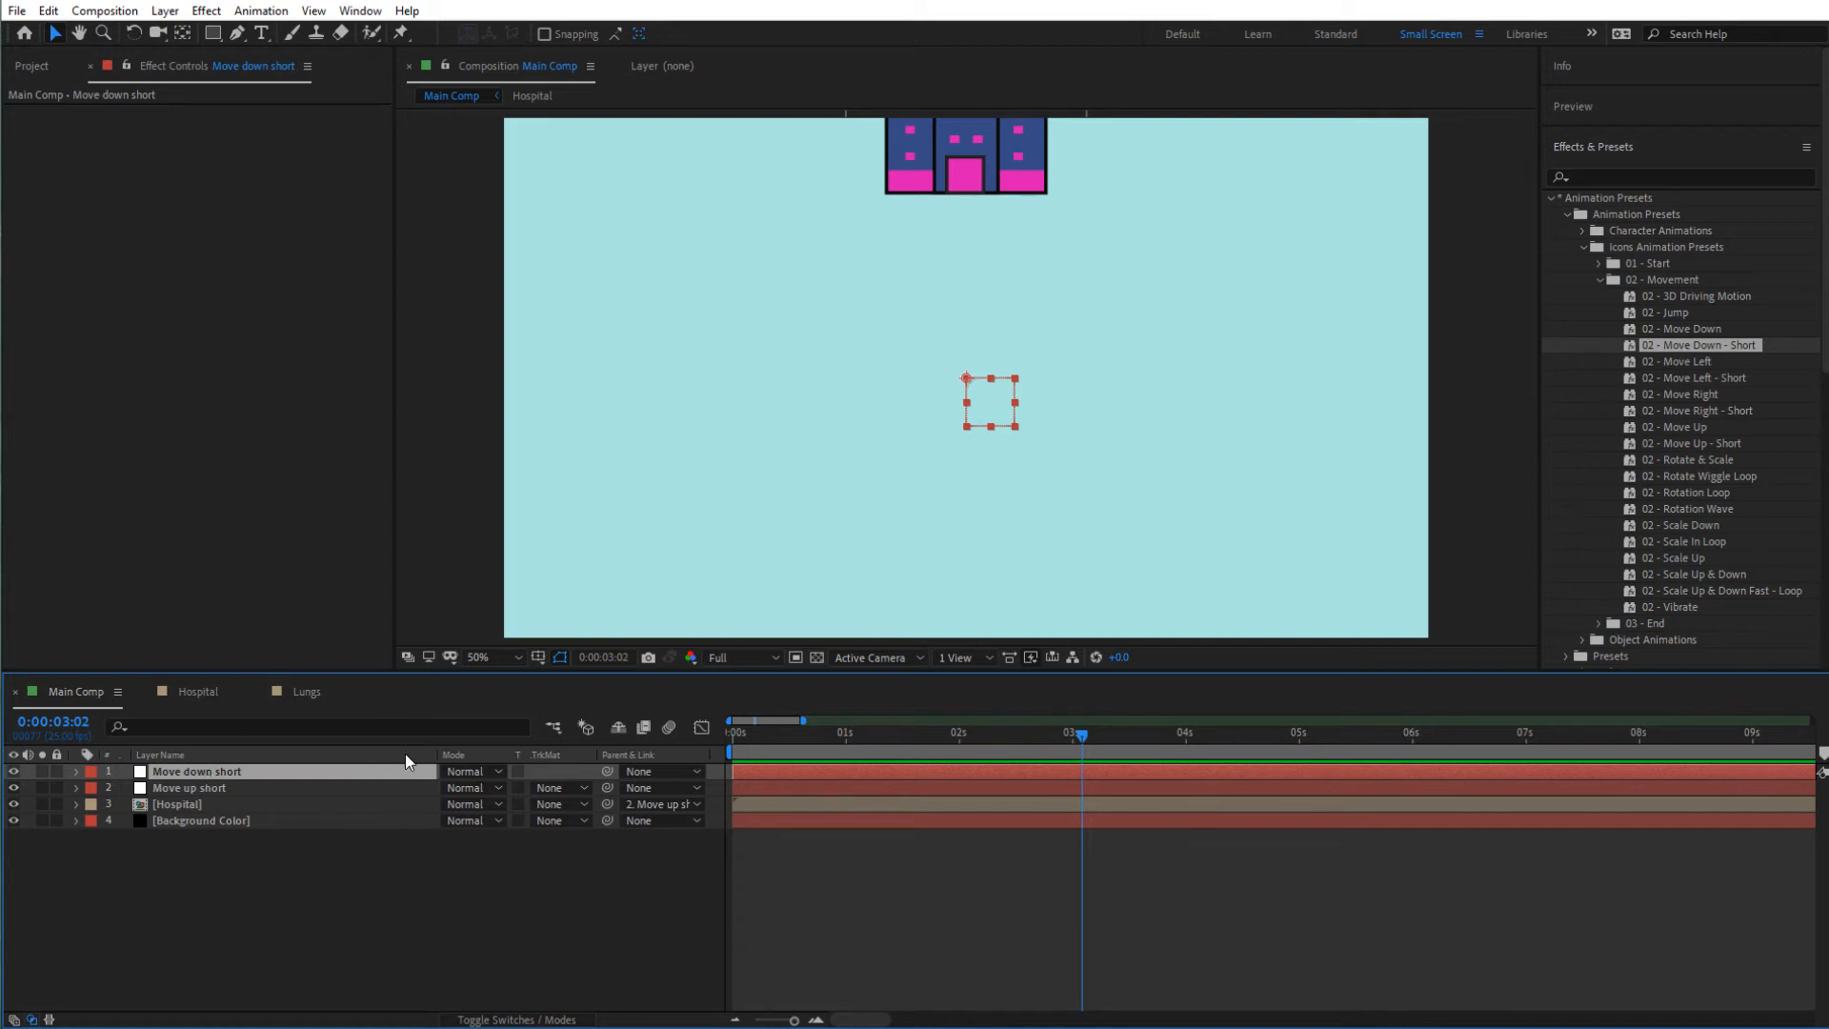
- Apply the 02 - Move Down - Short preset to the Move down short null and preview with Move up short parented to it
double_click(1741, 347)
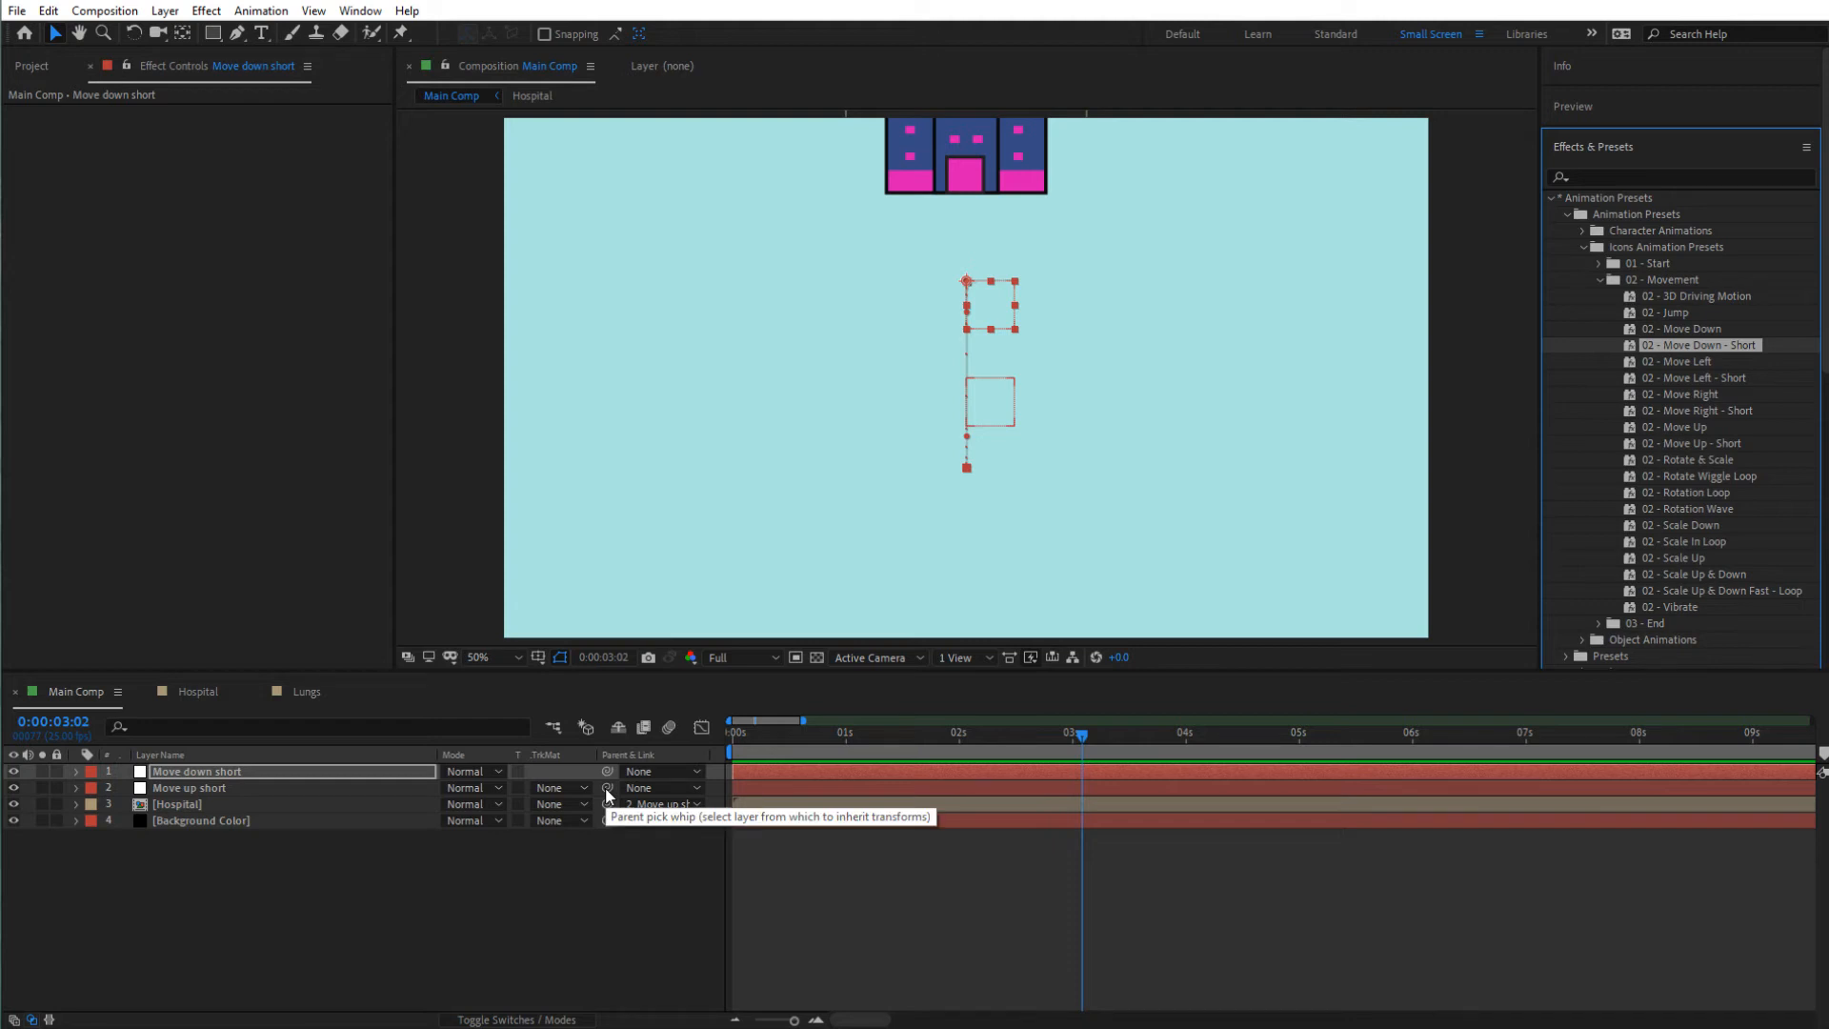
left_click_drag(607, 789, 294, 774)
key("space")
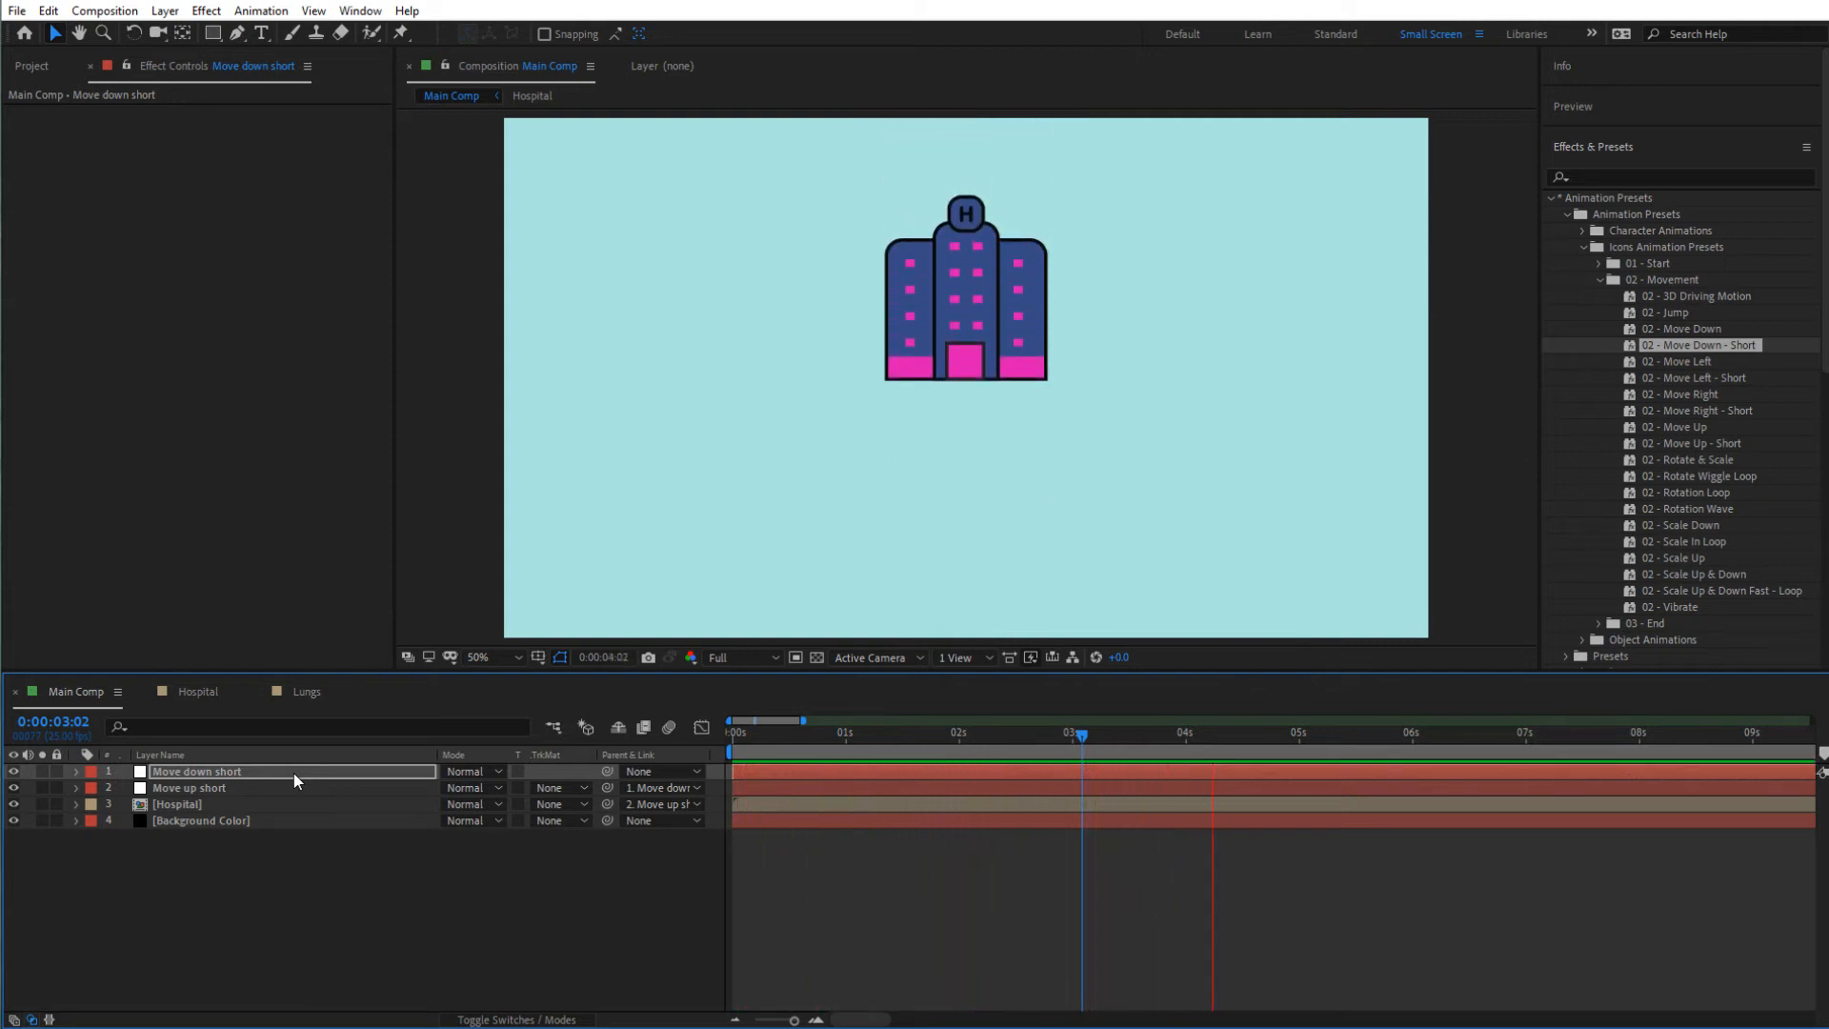
key("space")
key("space")
key("space")
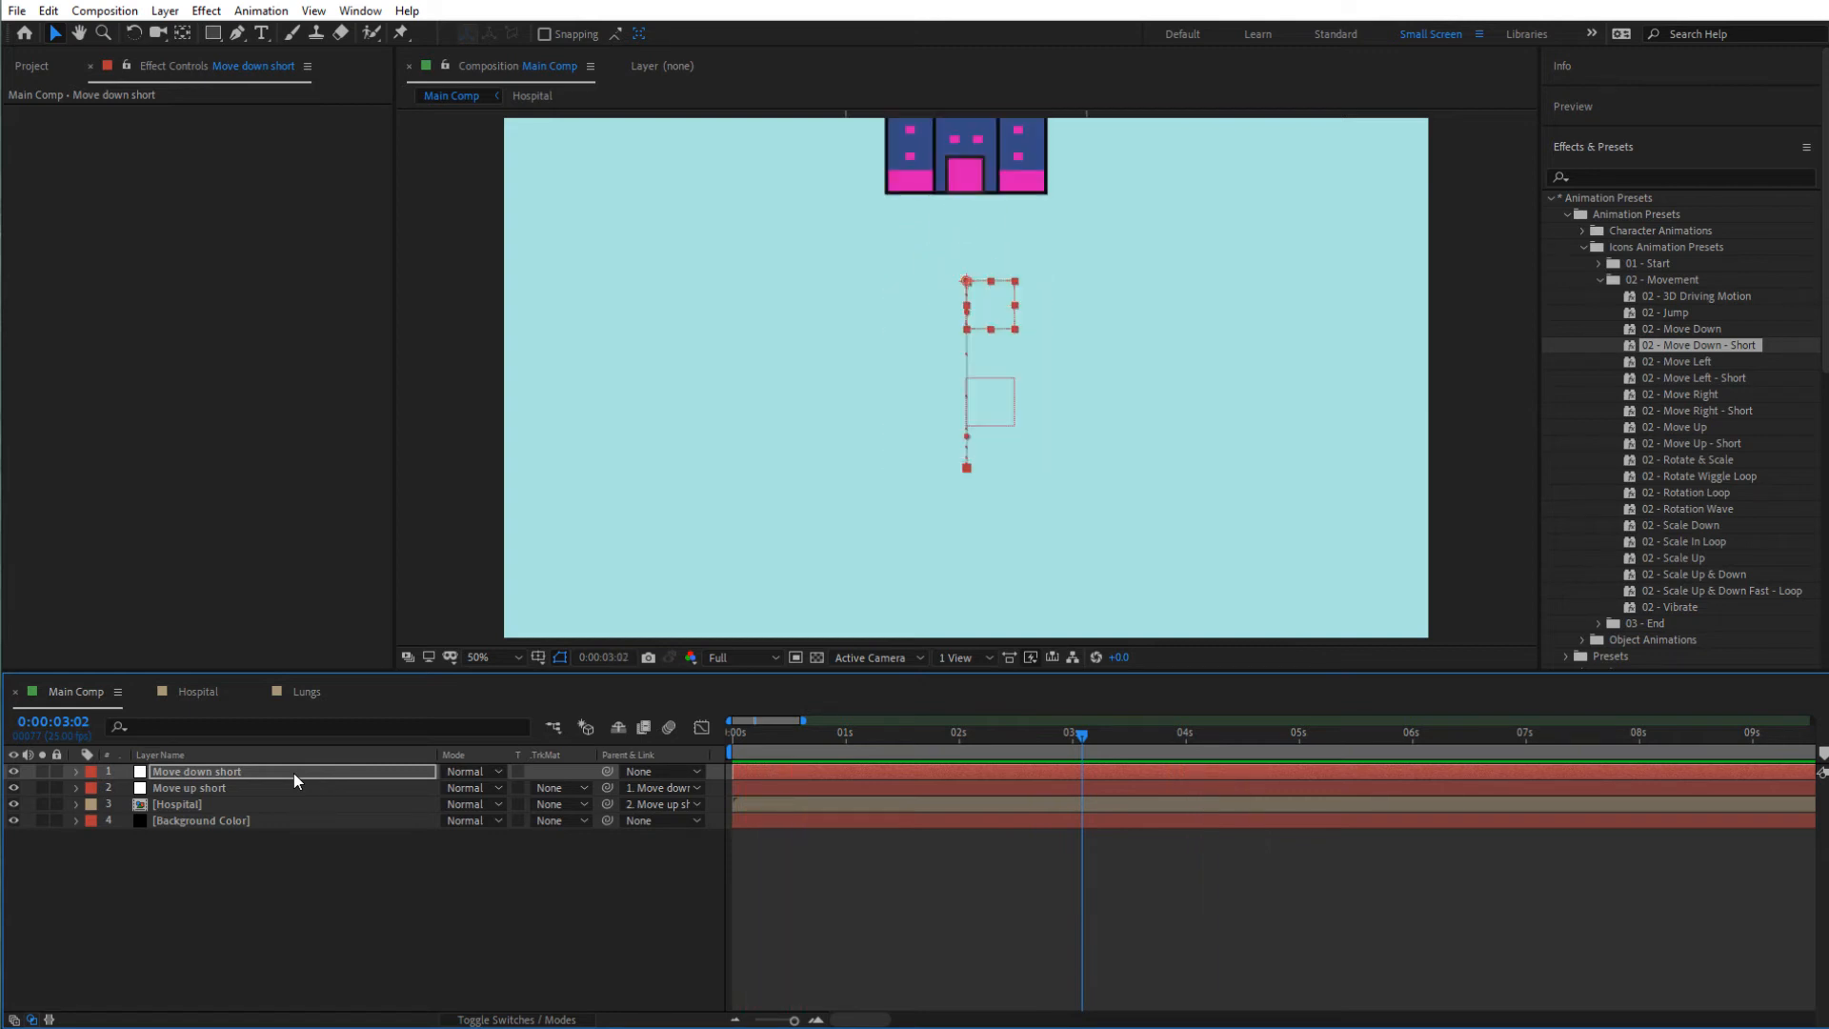
- Move the current time to 0:00:05:11 and add a third null object for the 03 - Out Down end preset
left_click_drag(1109, 735, 1314, 765)
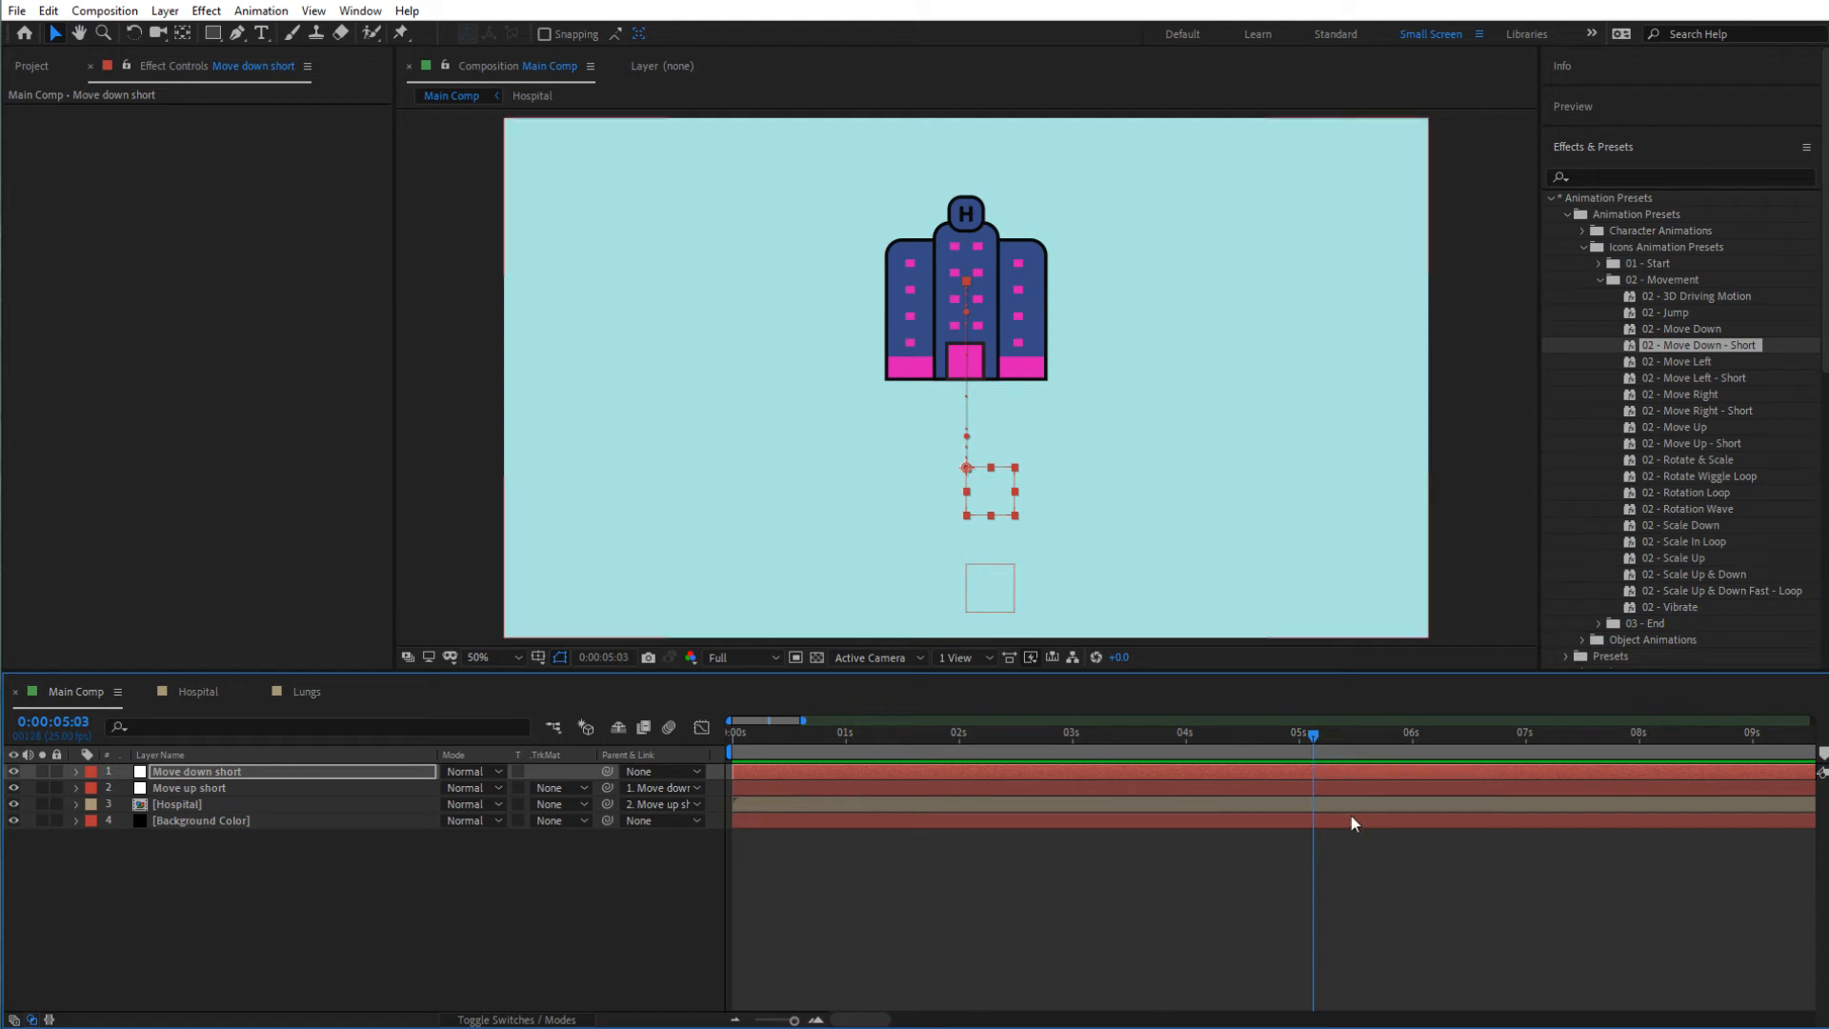
left_click_drag(1345, 747, 1349, 743)
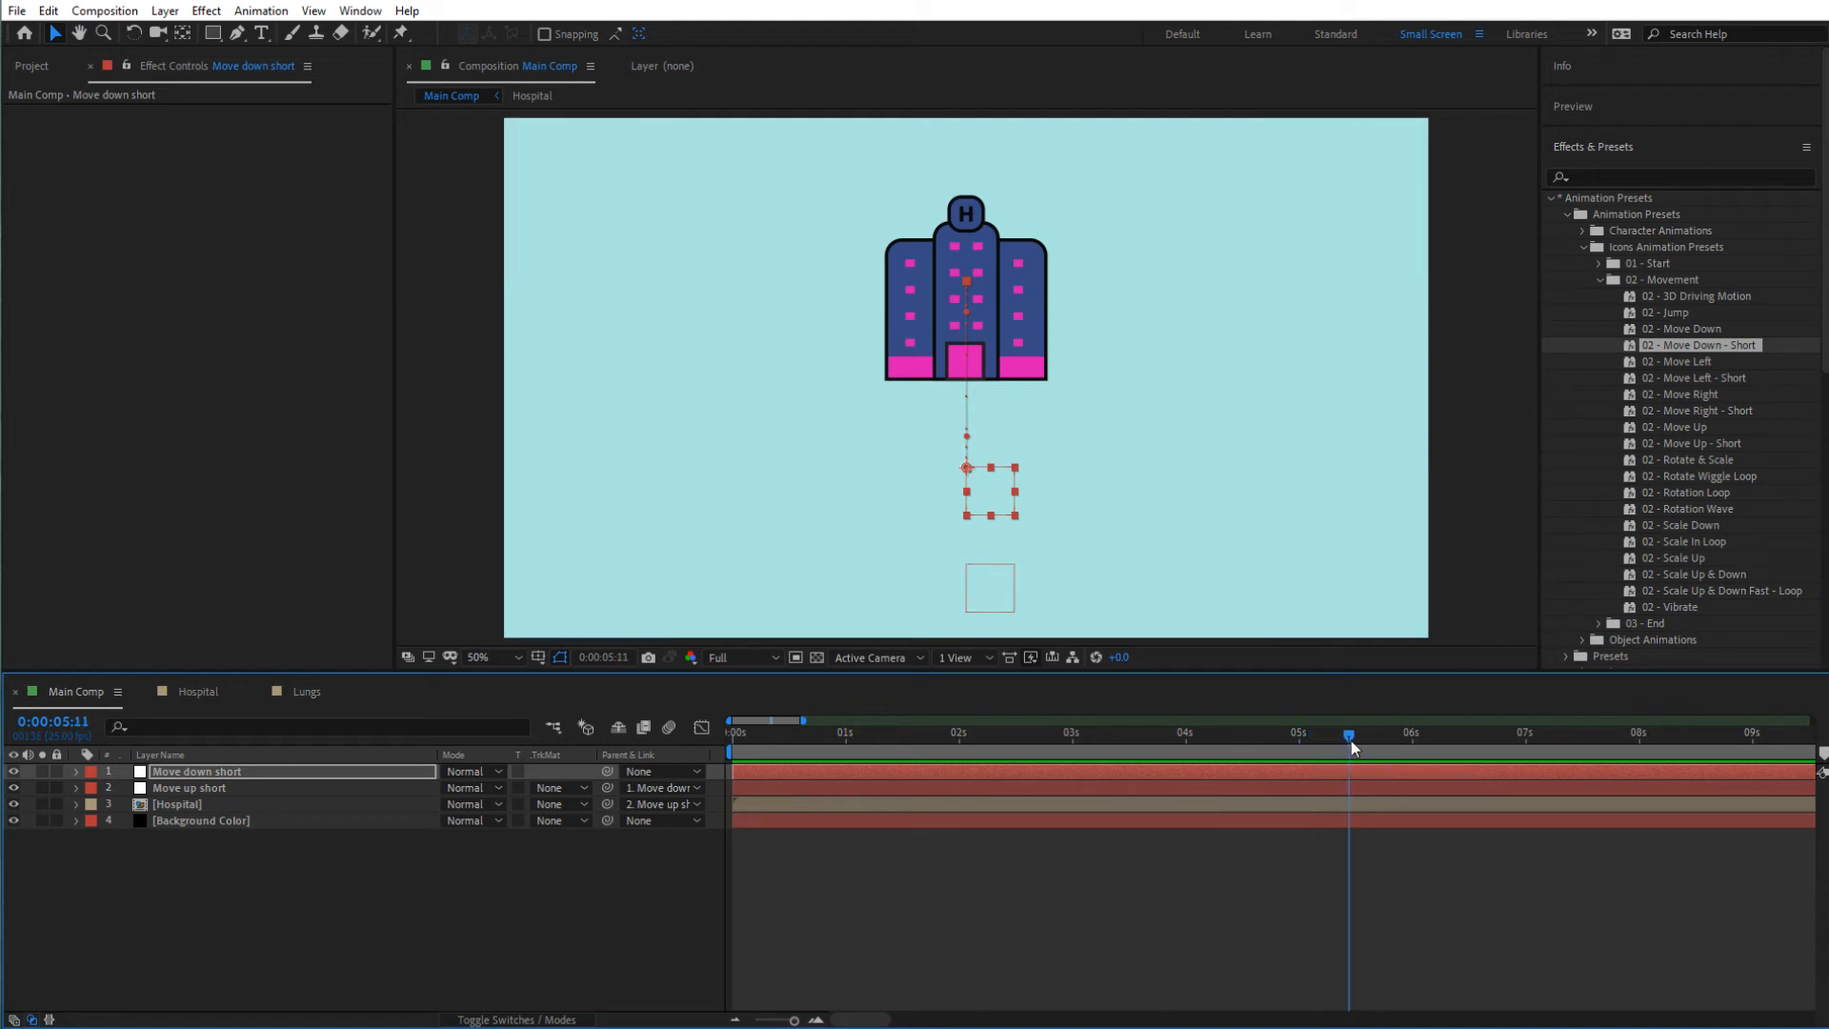
left_click(1602, 623)
scroll(1719, 433, "down", 5)
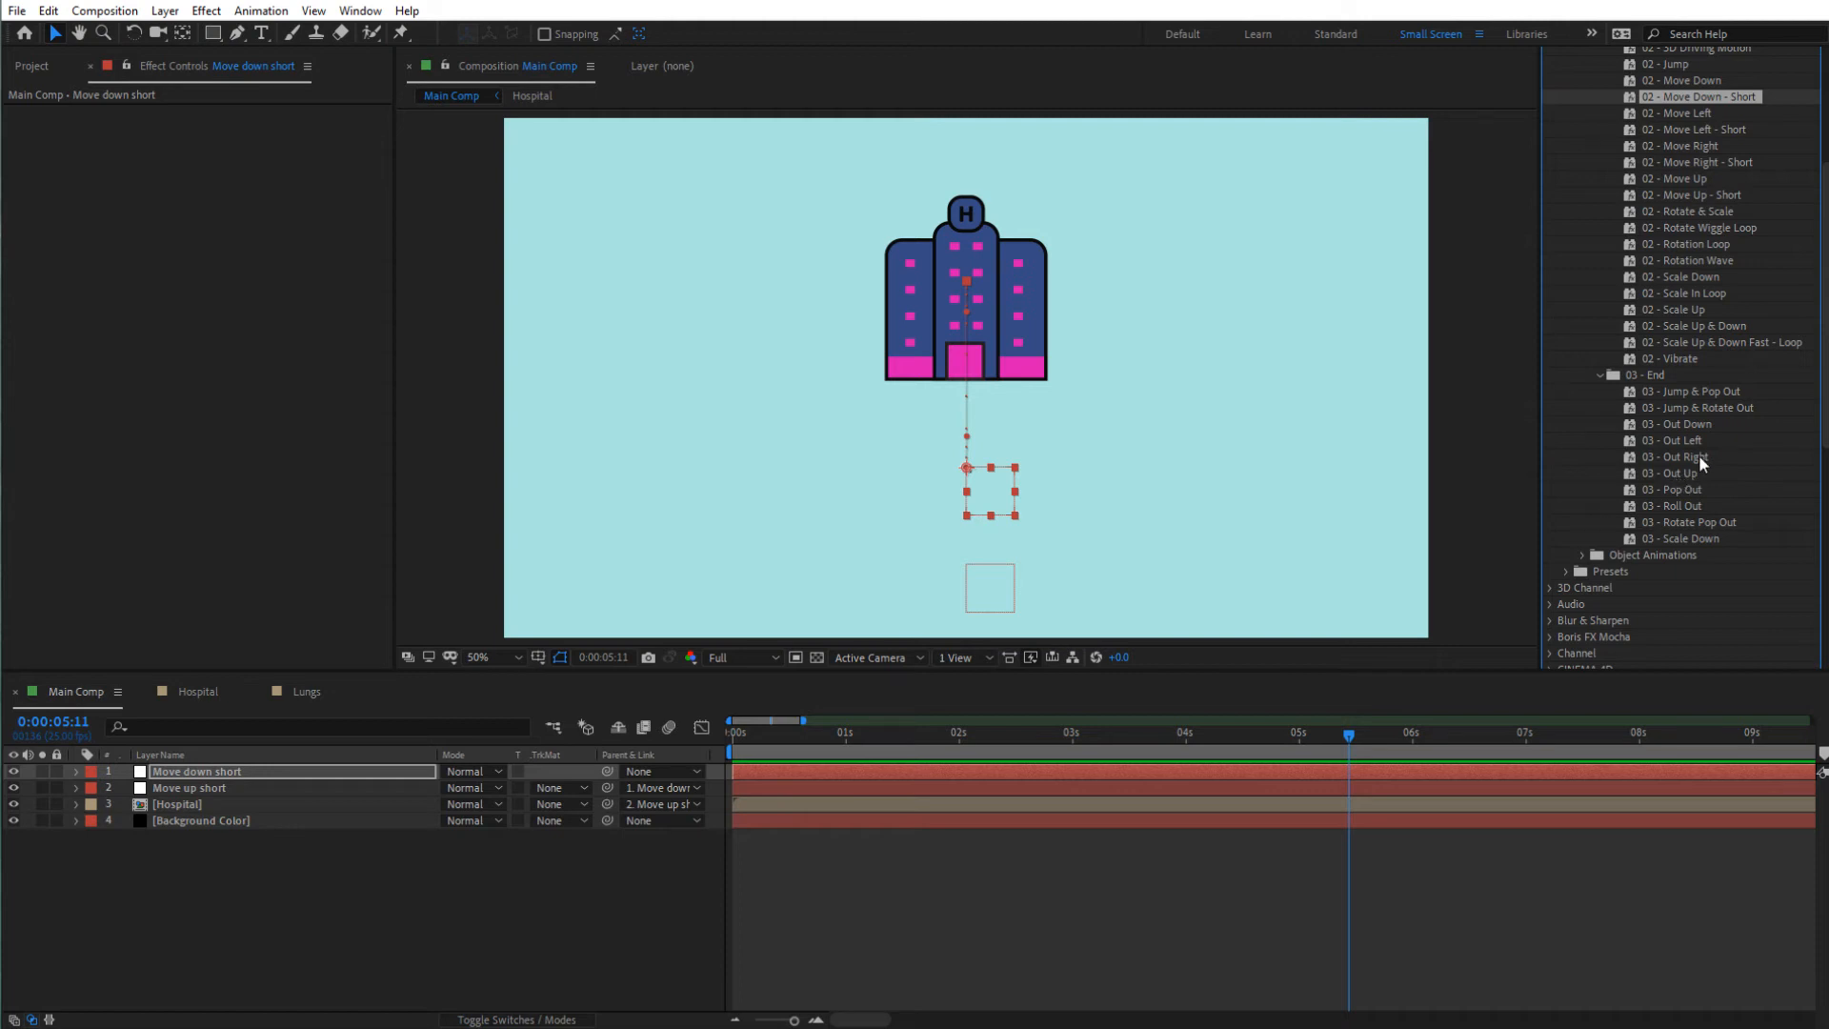
left_click(1679, 428)
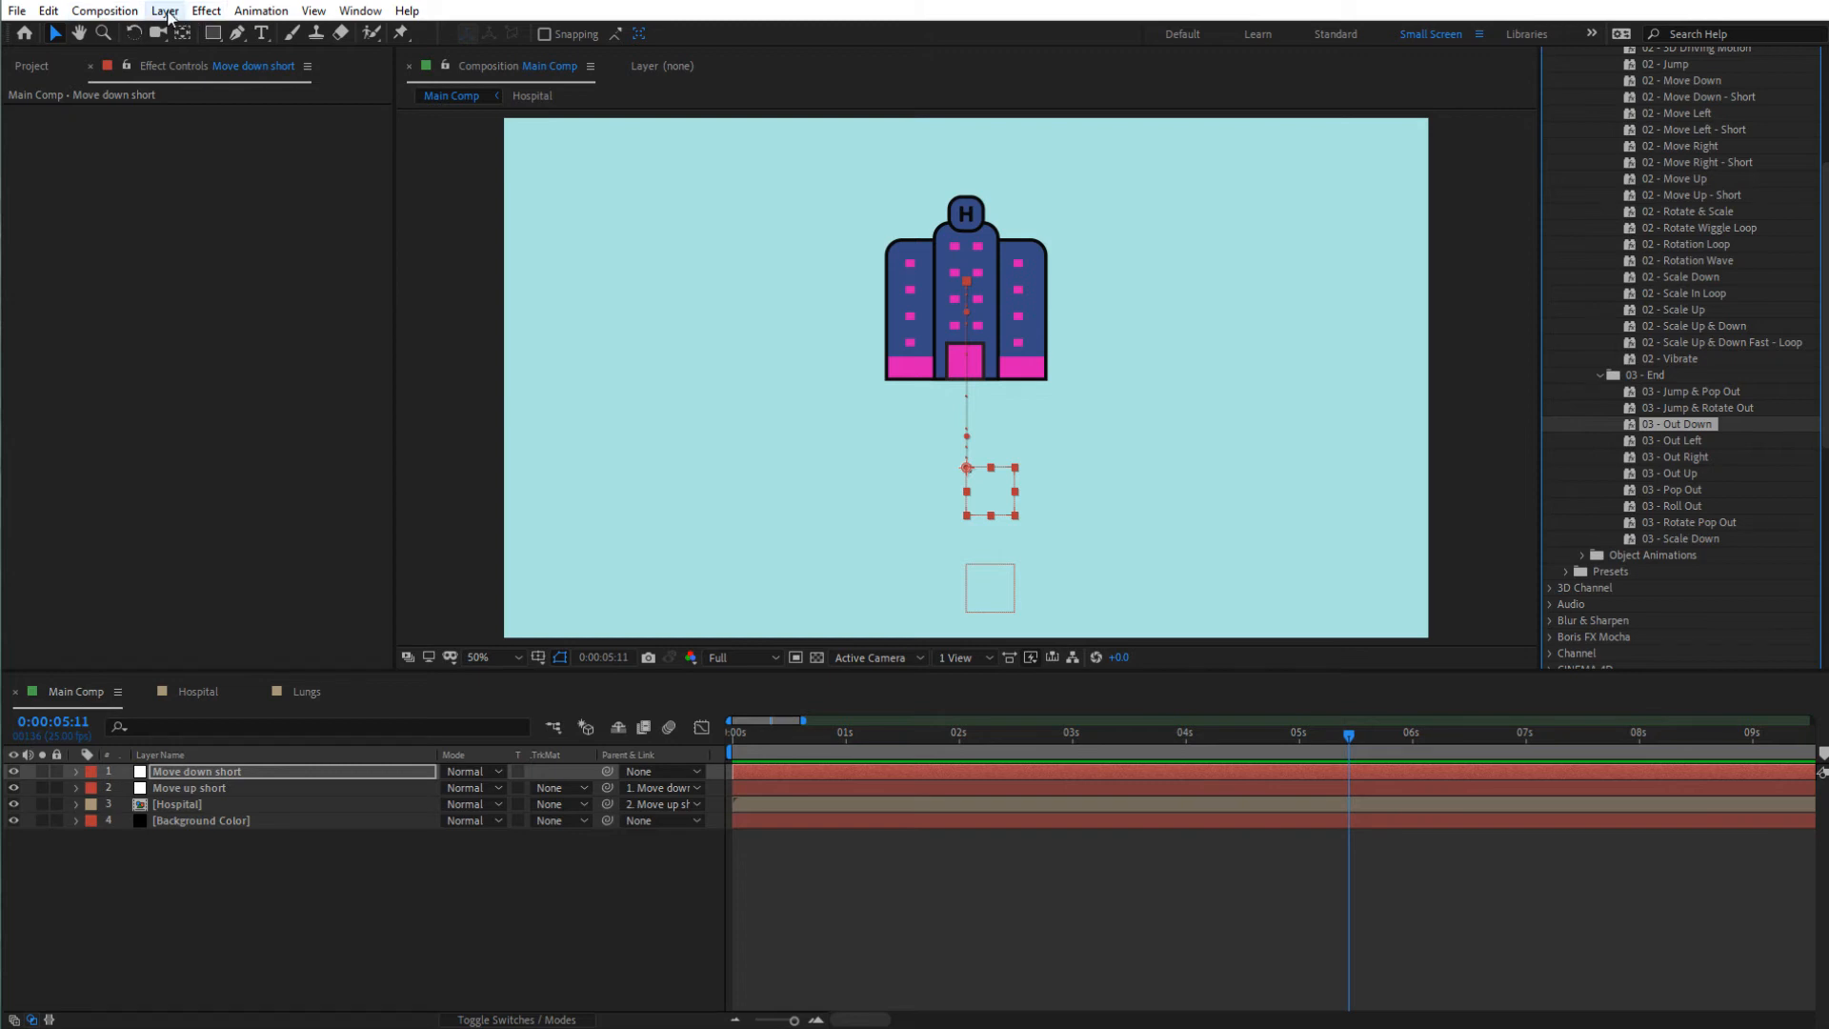
left_click(164, 10)
left_click(263, 875)
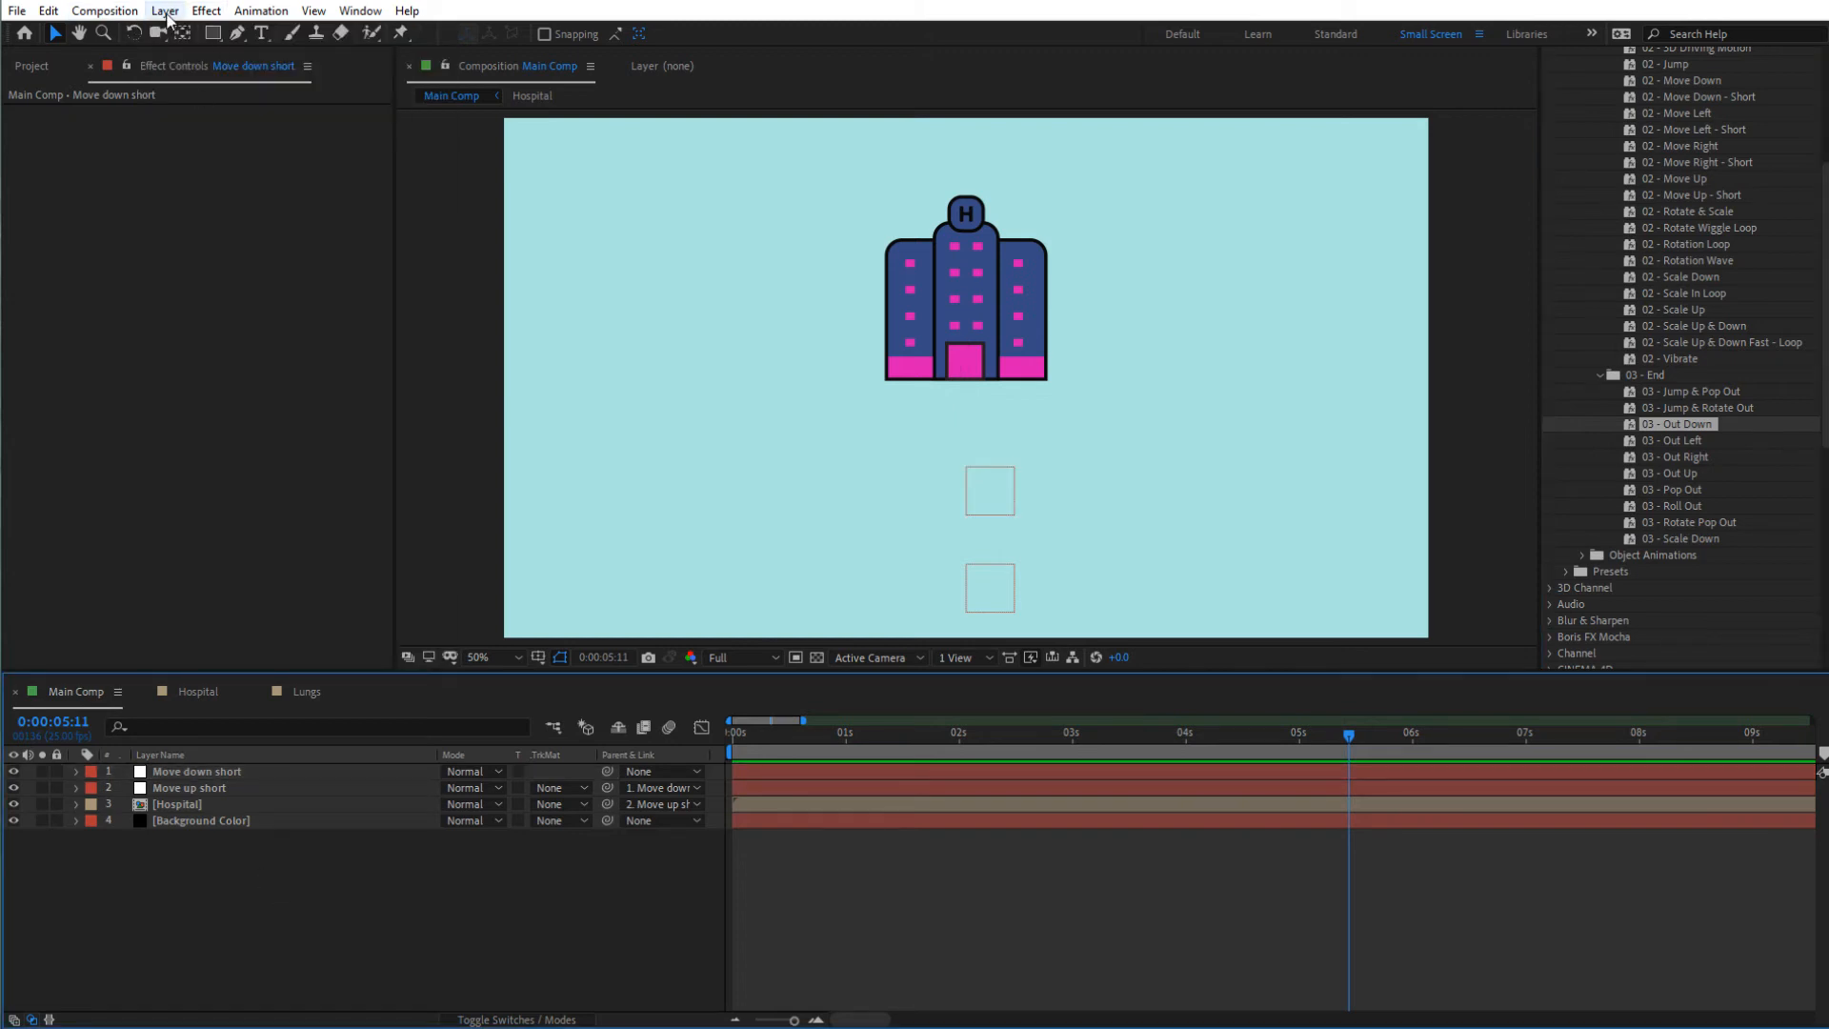
left_click(164, 10)
mouse_move(221, 36)
left_click(520, 118)
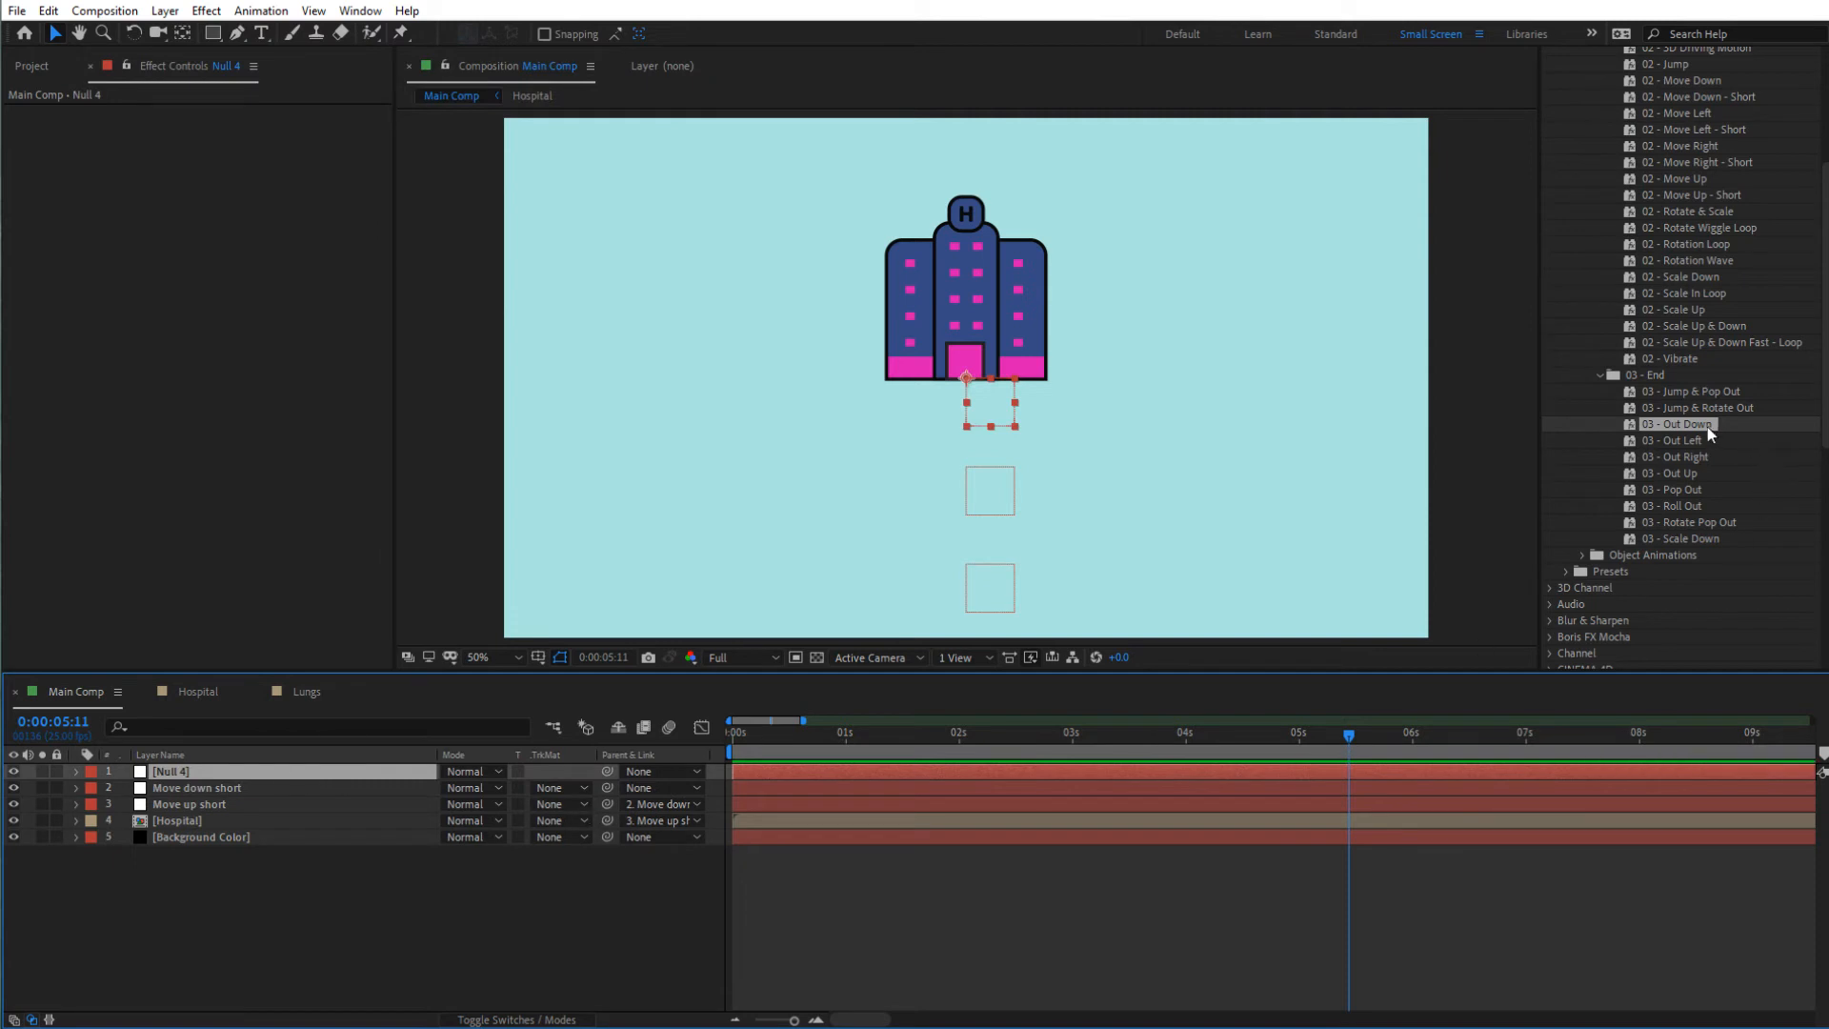
- Apply the 03 - Out Down preset to the new null and parent the Move down short layer to it
left_click(1679, 426)
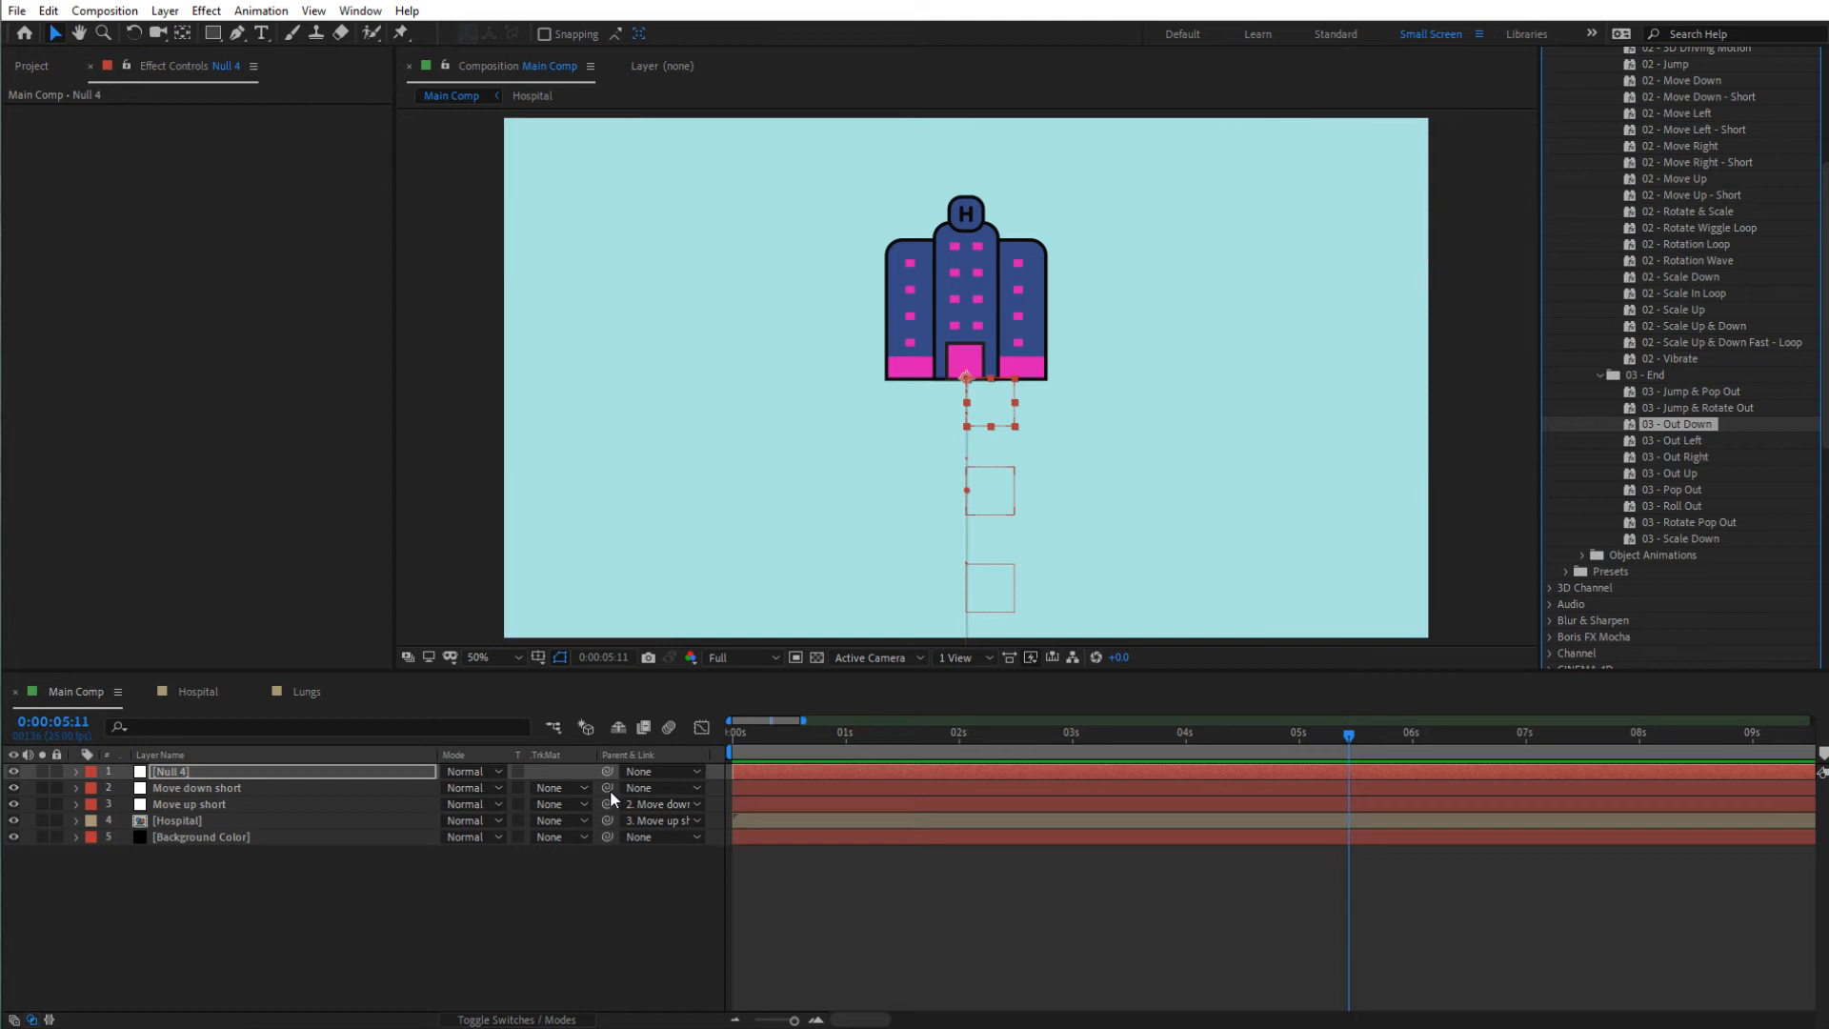
left_click_drag(608, 788, 275, 779)
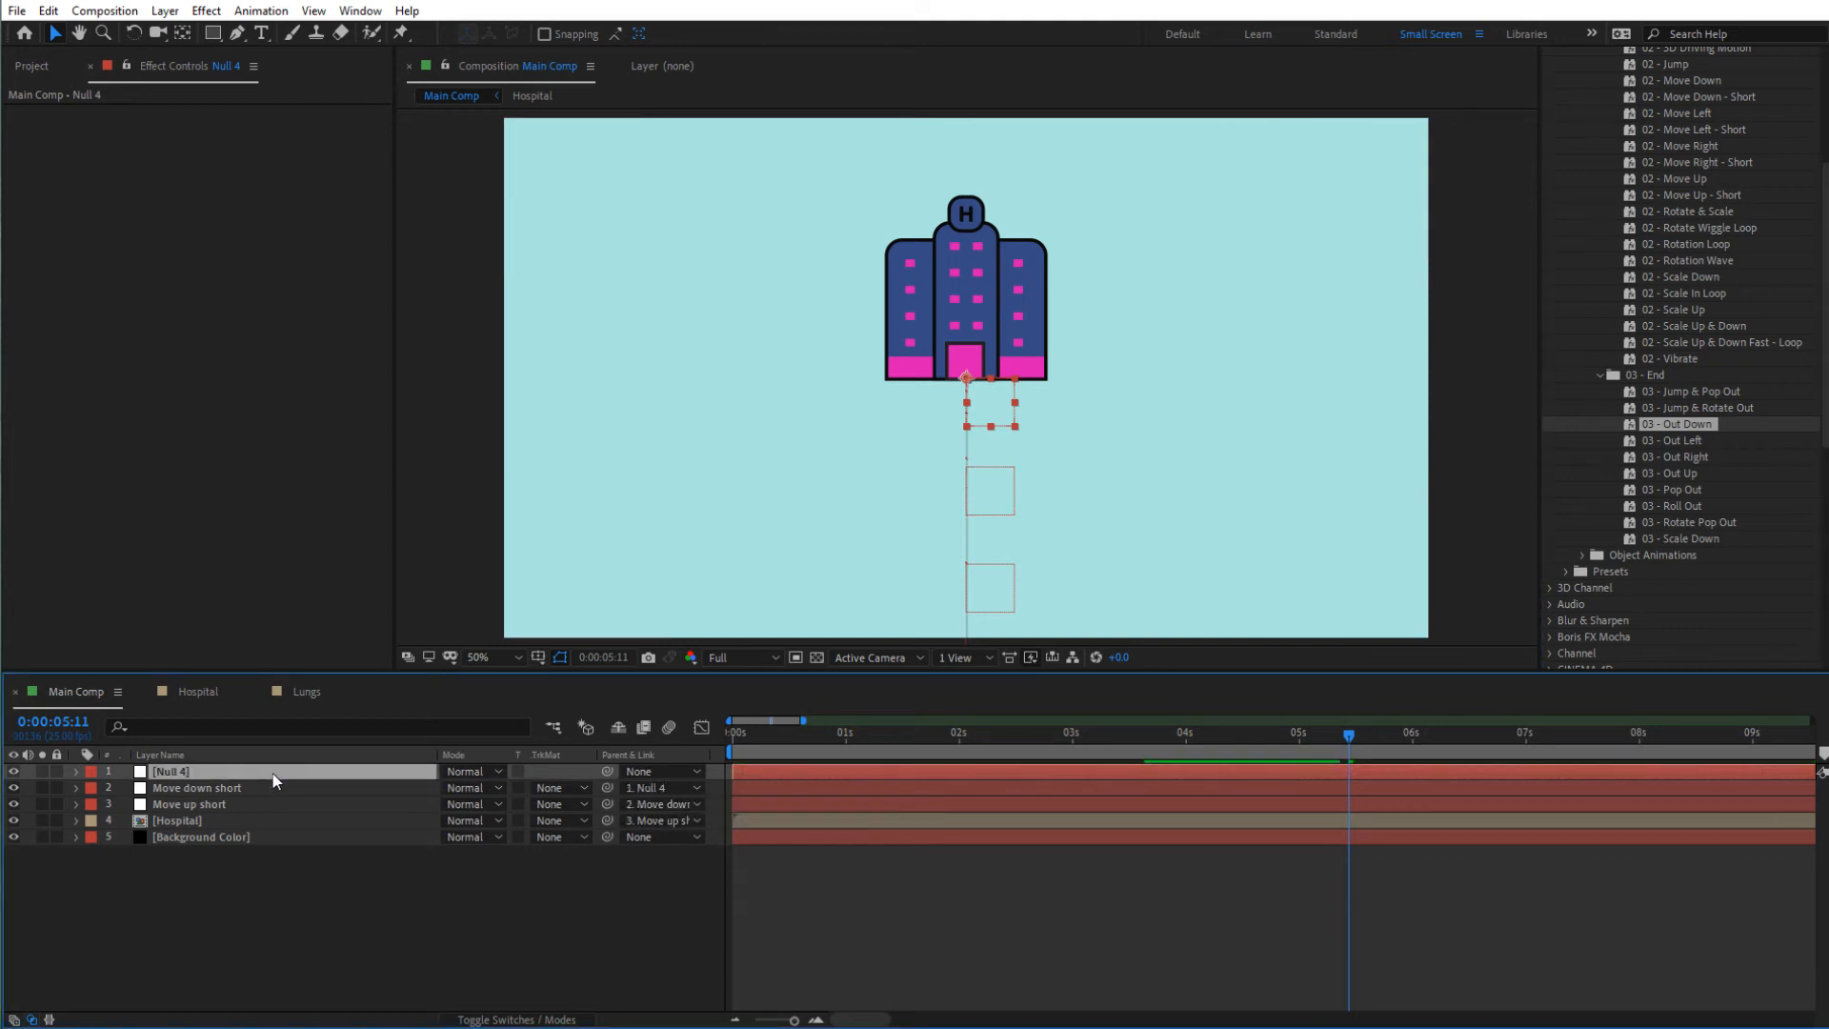
- Rename the new null layer as out down and preview the exit animation
key("Return")
type("out down")
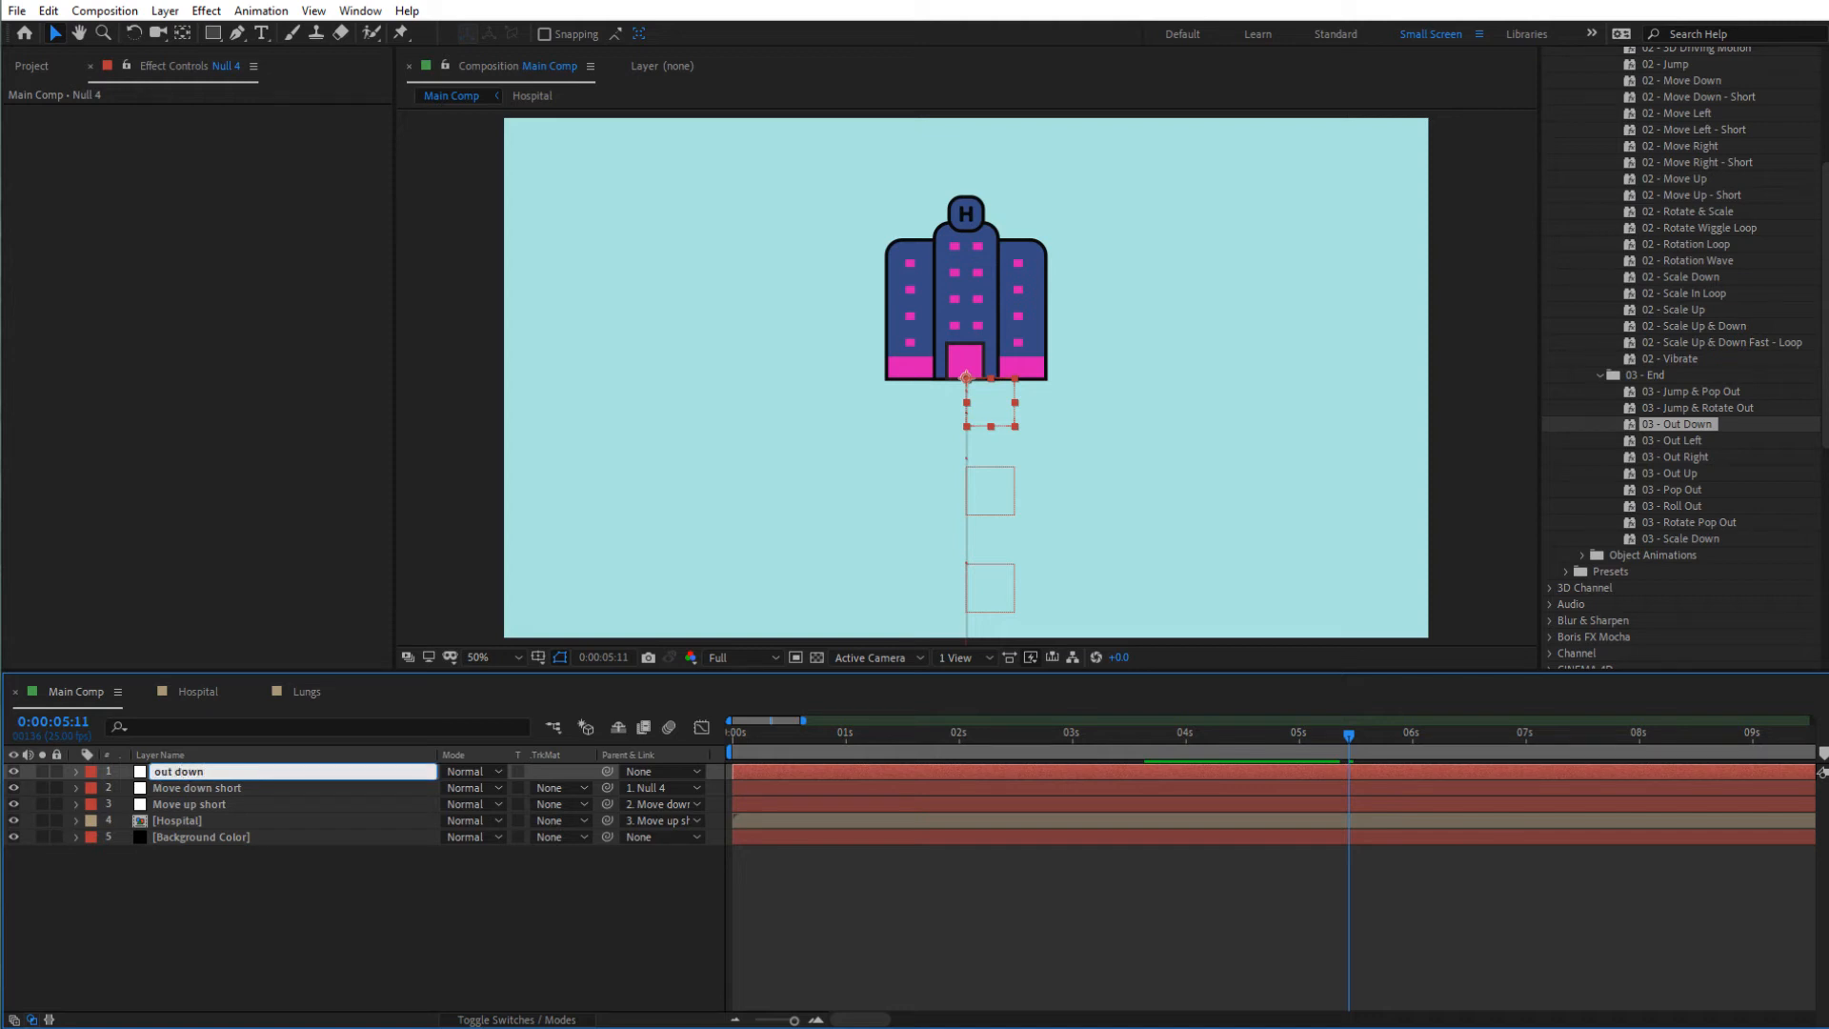
key("Return")
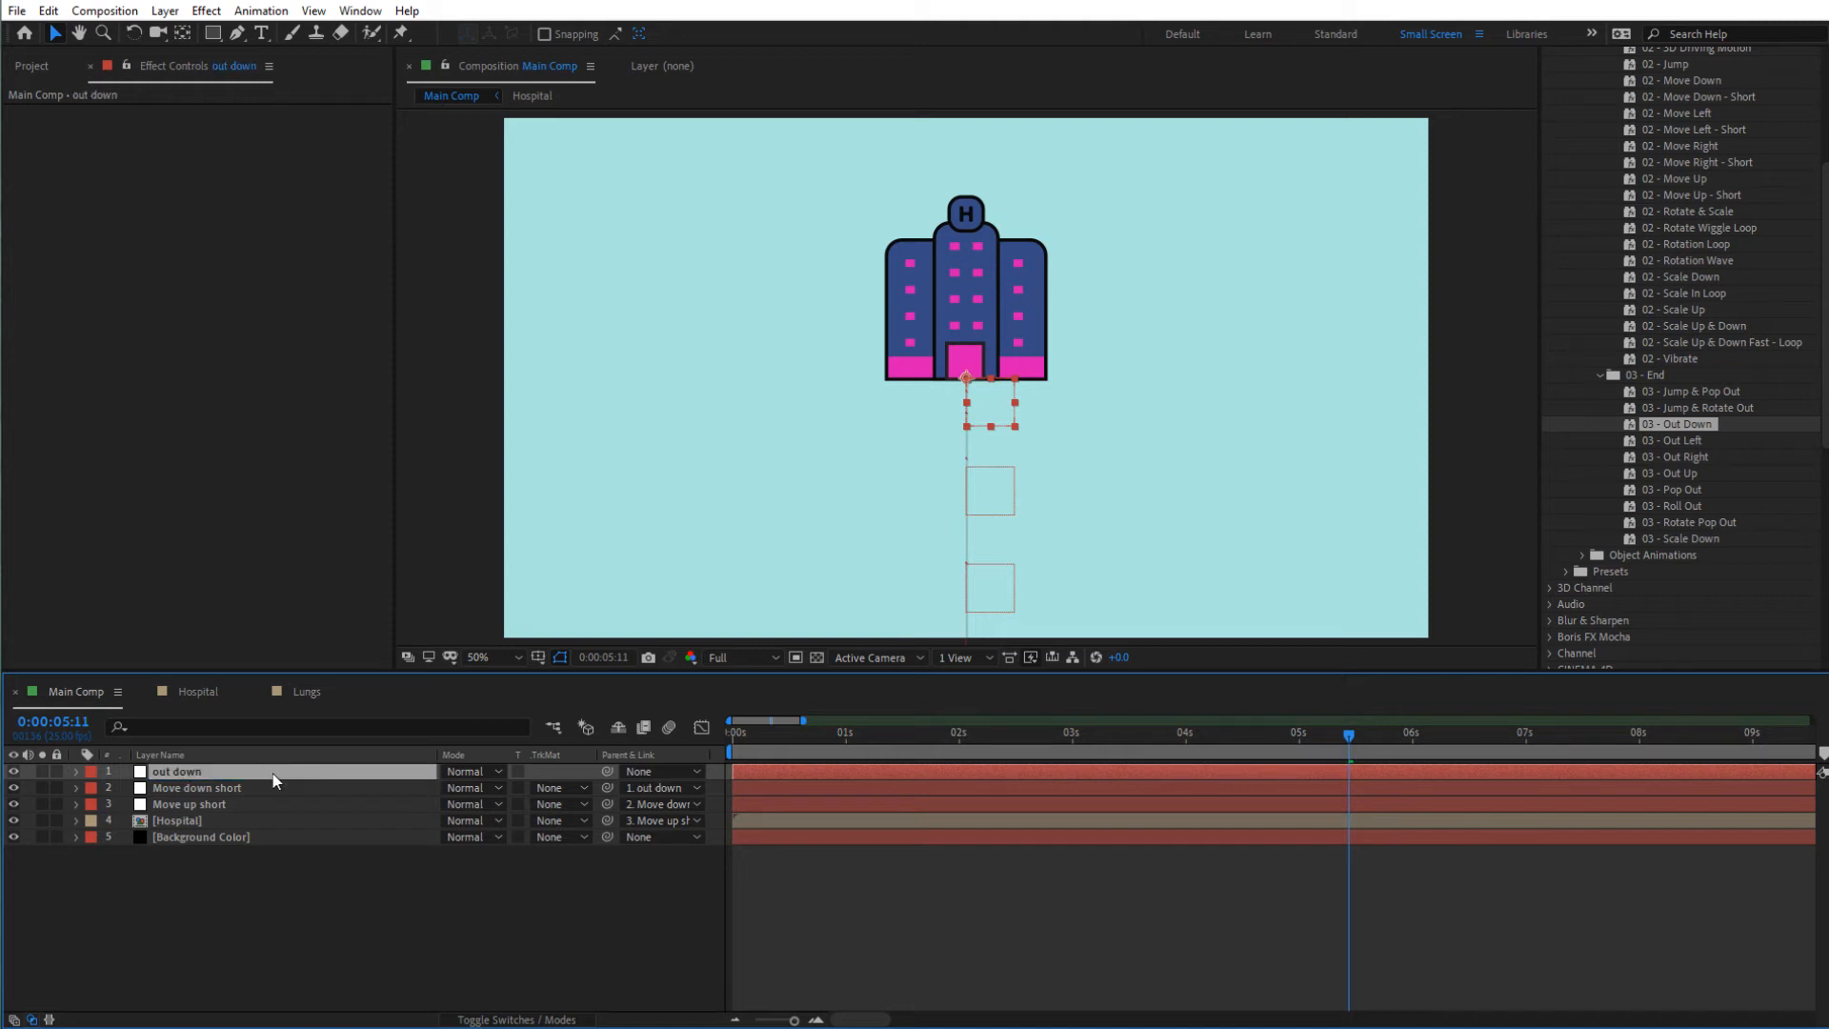
key("space")
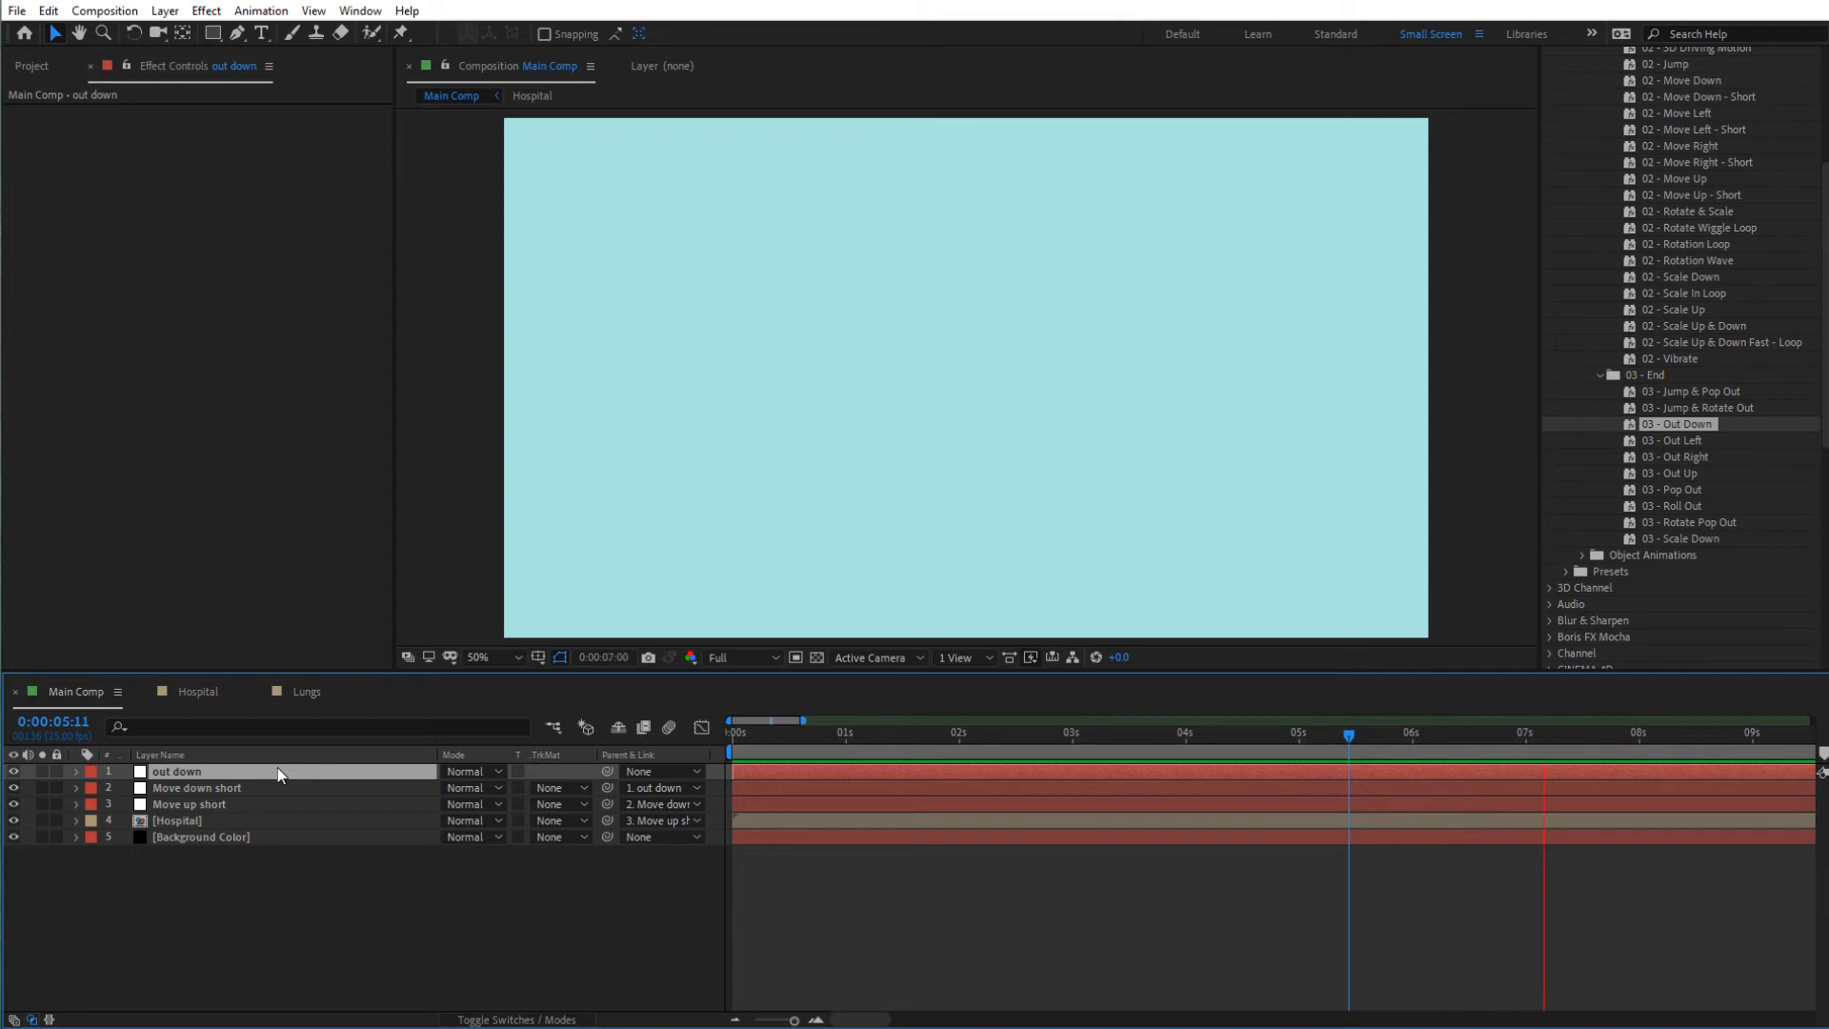
key("space")
- Fit the composition in the viewer and move the current time to 0:00:00:05
left_click(482, 657)
left_click(526, 699)
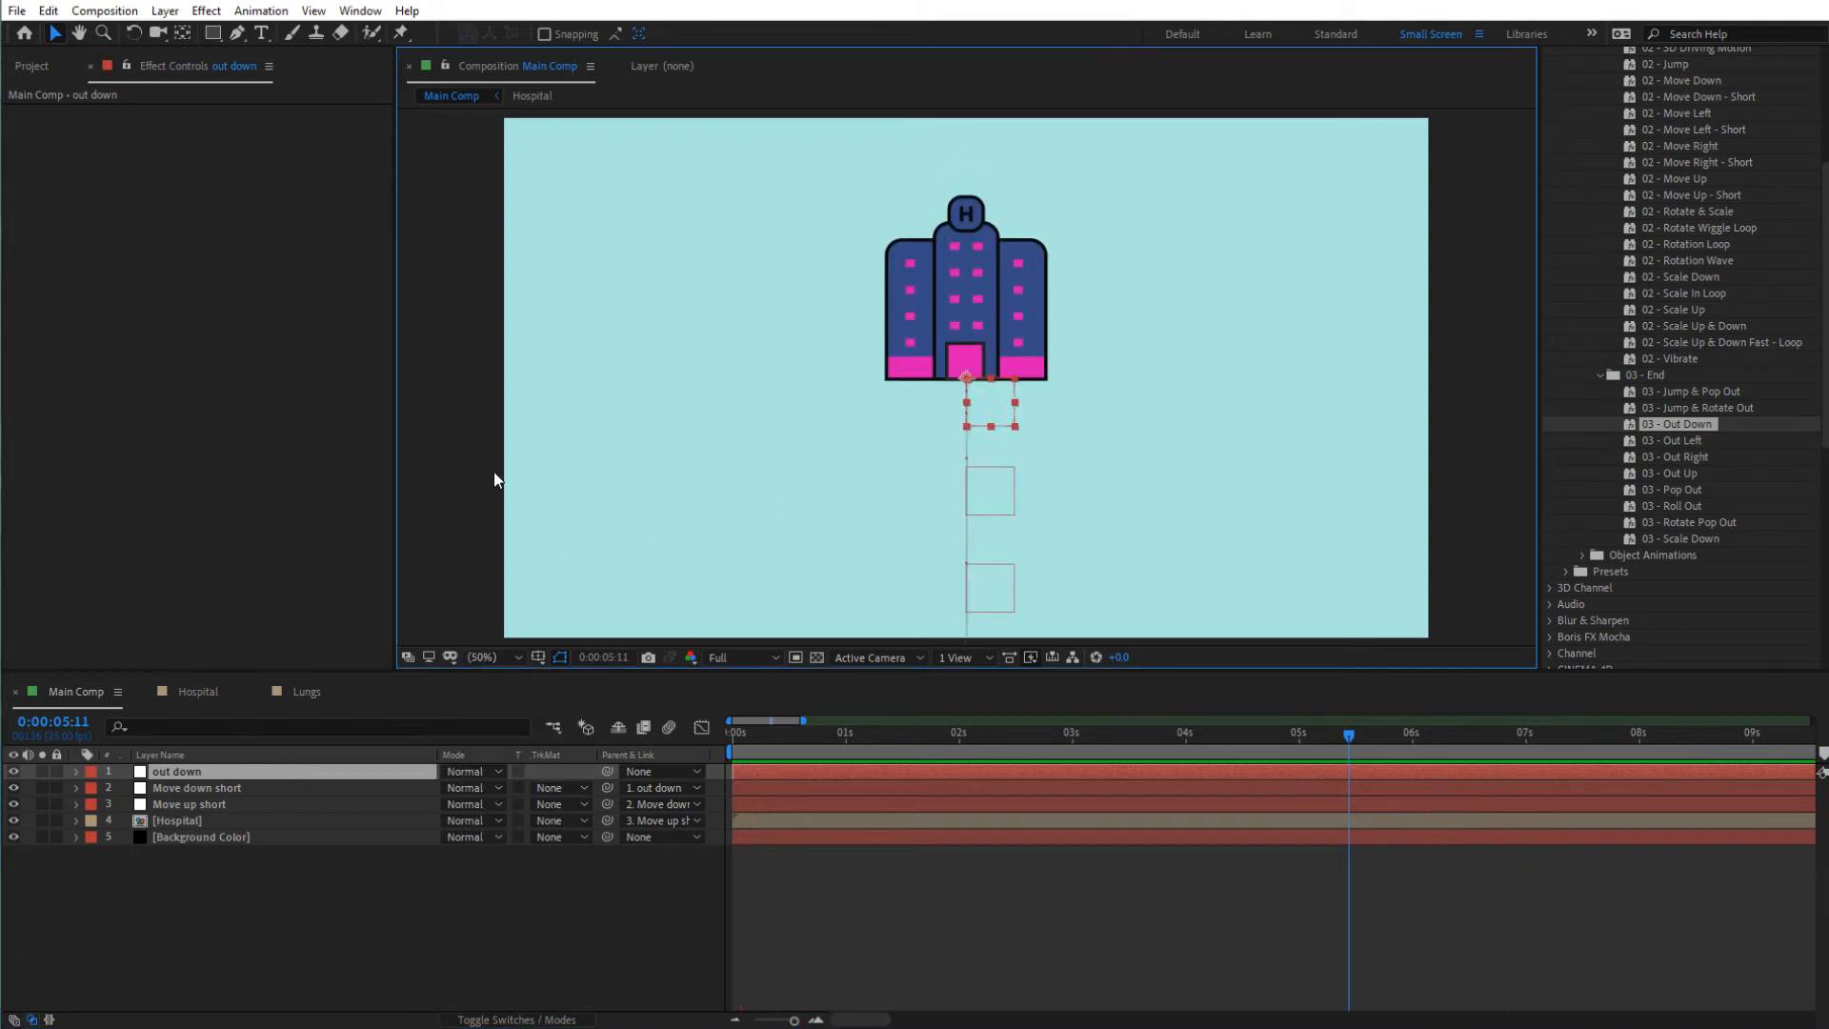
left_click_drag(931, 734, 755, 734)
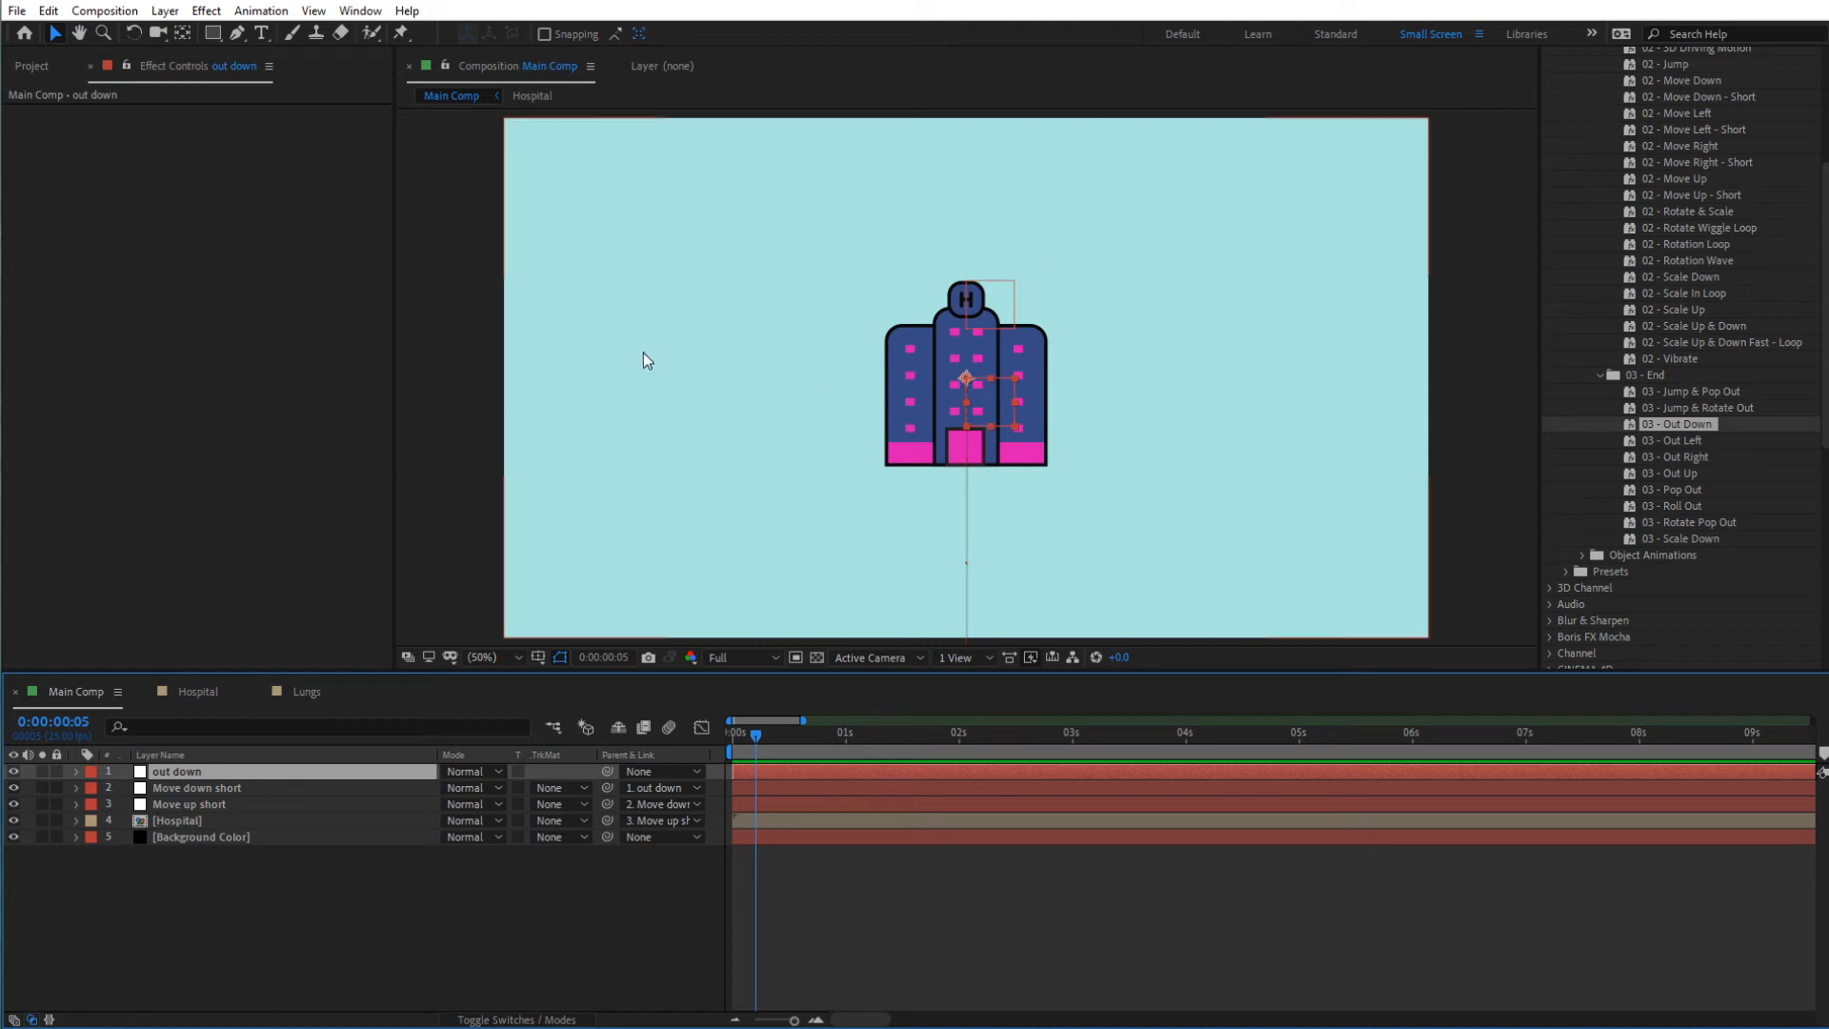
- Find the Virus Killer composition in the project, open it and show the transparency grid behind it
left_click(43, 67)
scroll(79, 520, "down", 10)
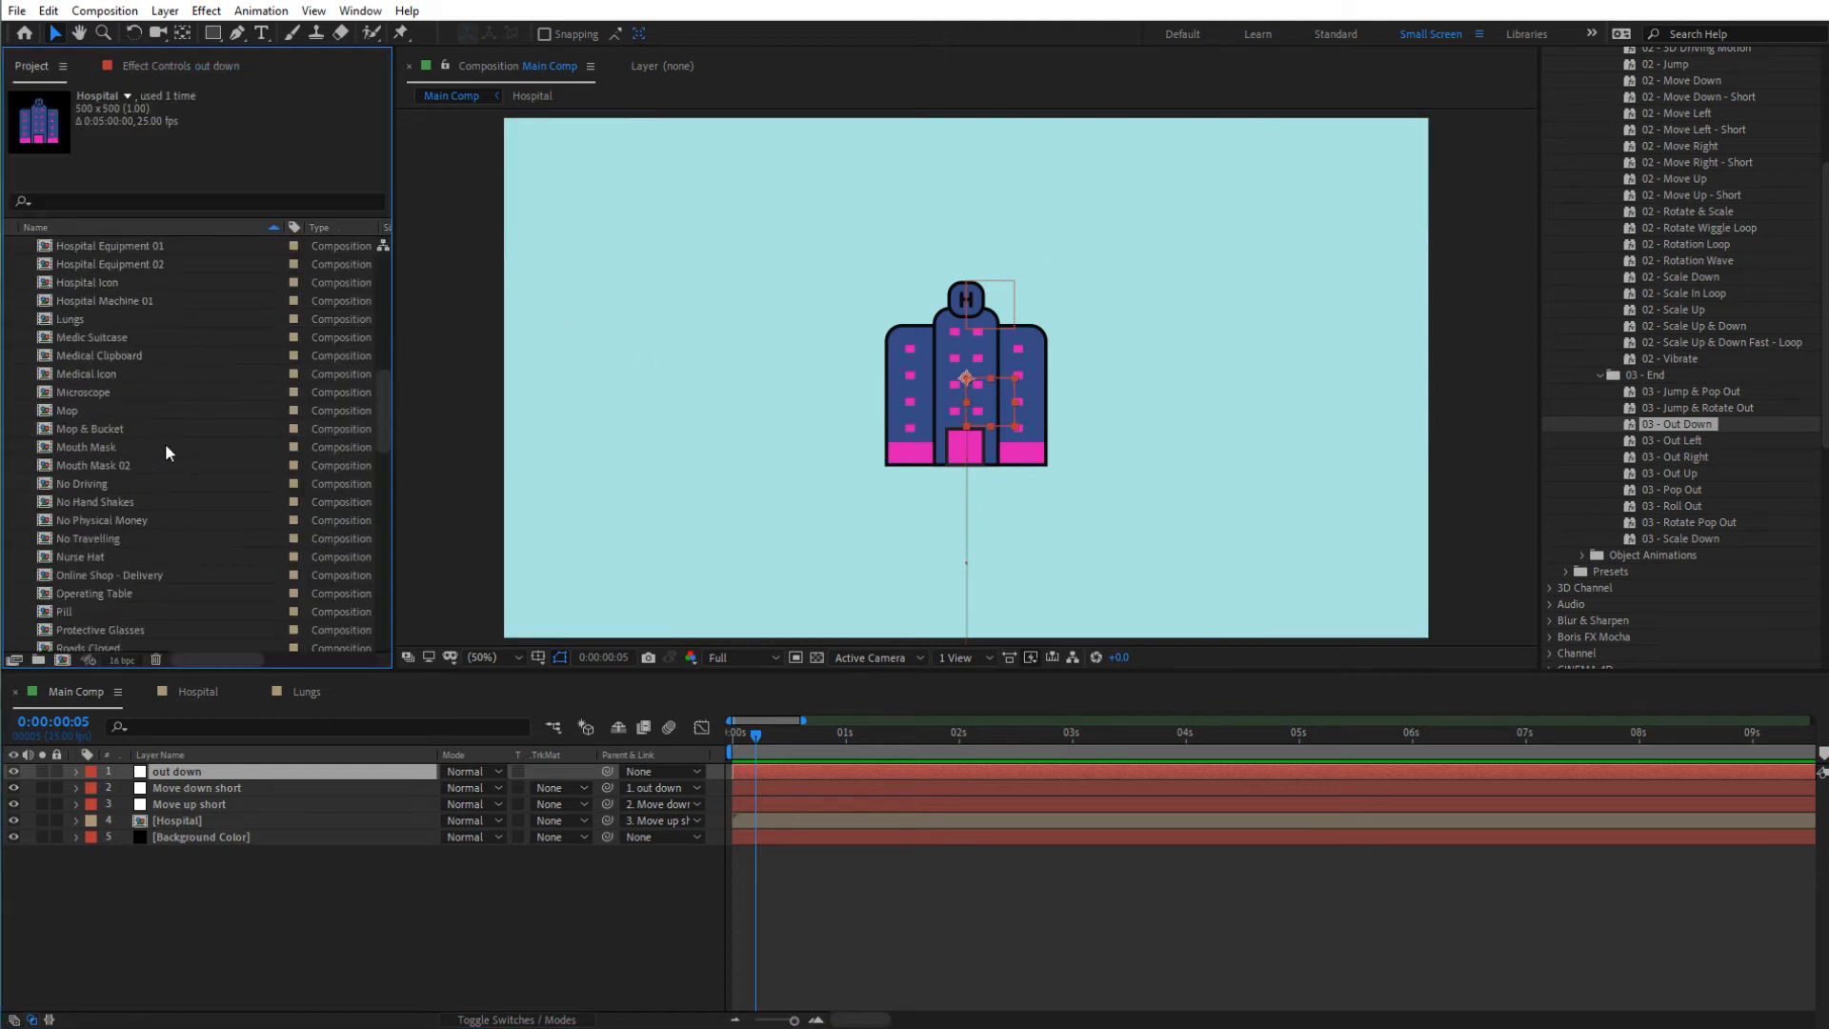
scroll(79, 520, "down", 6)
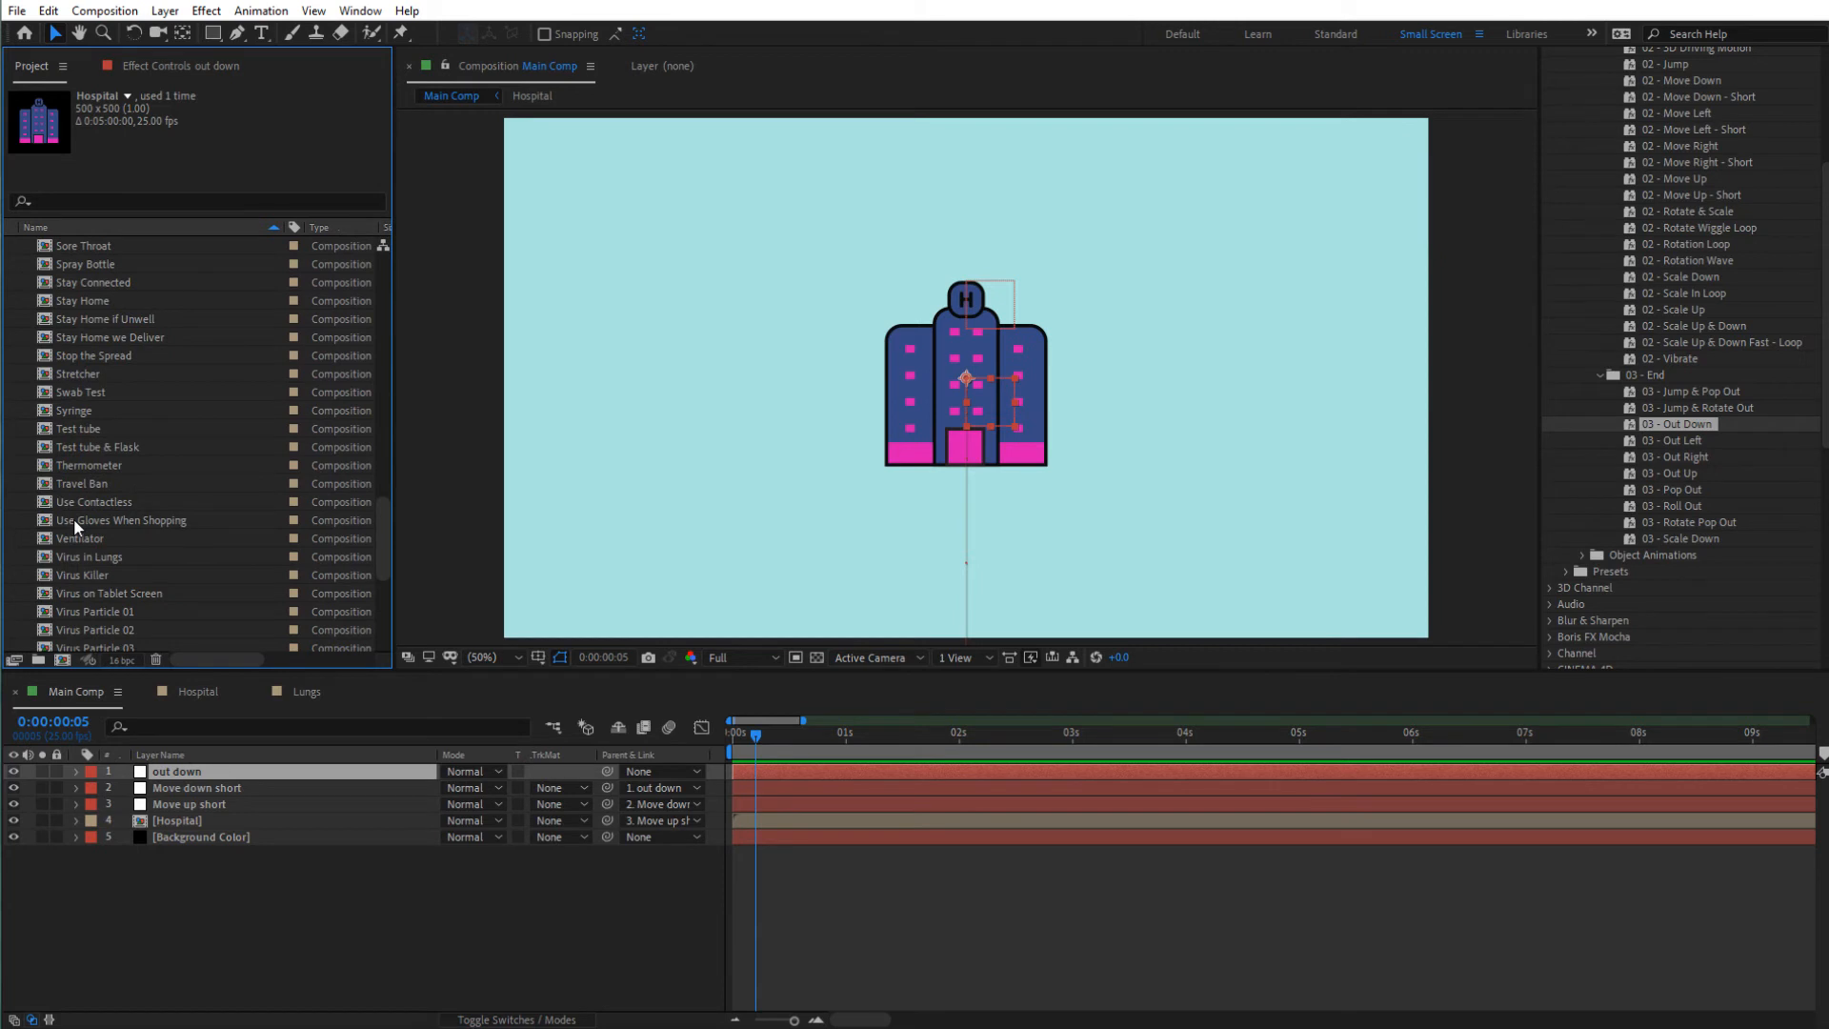
left_click(92, 576)
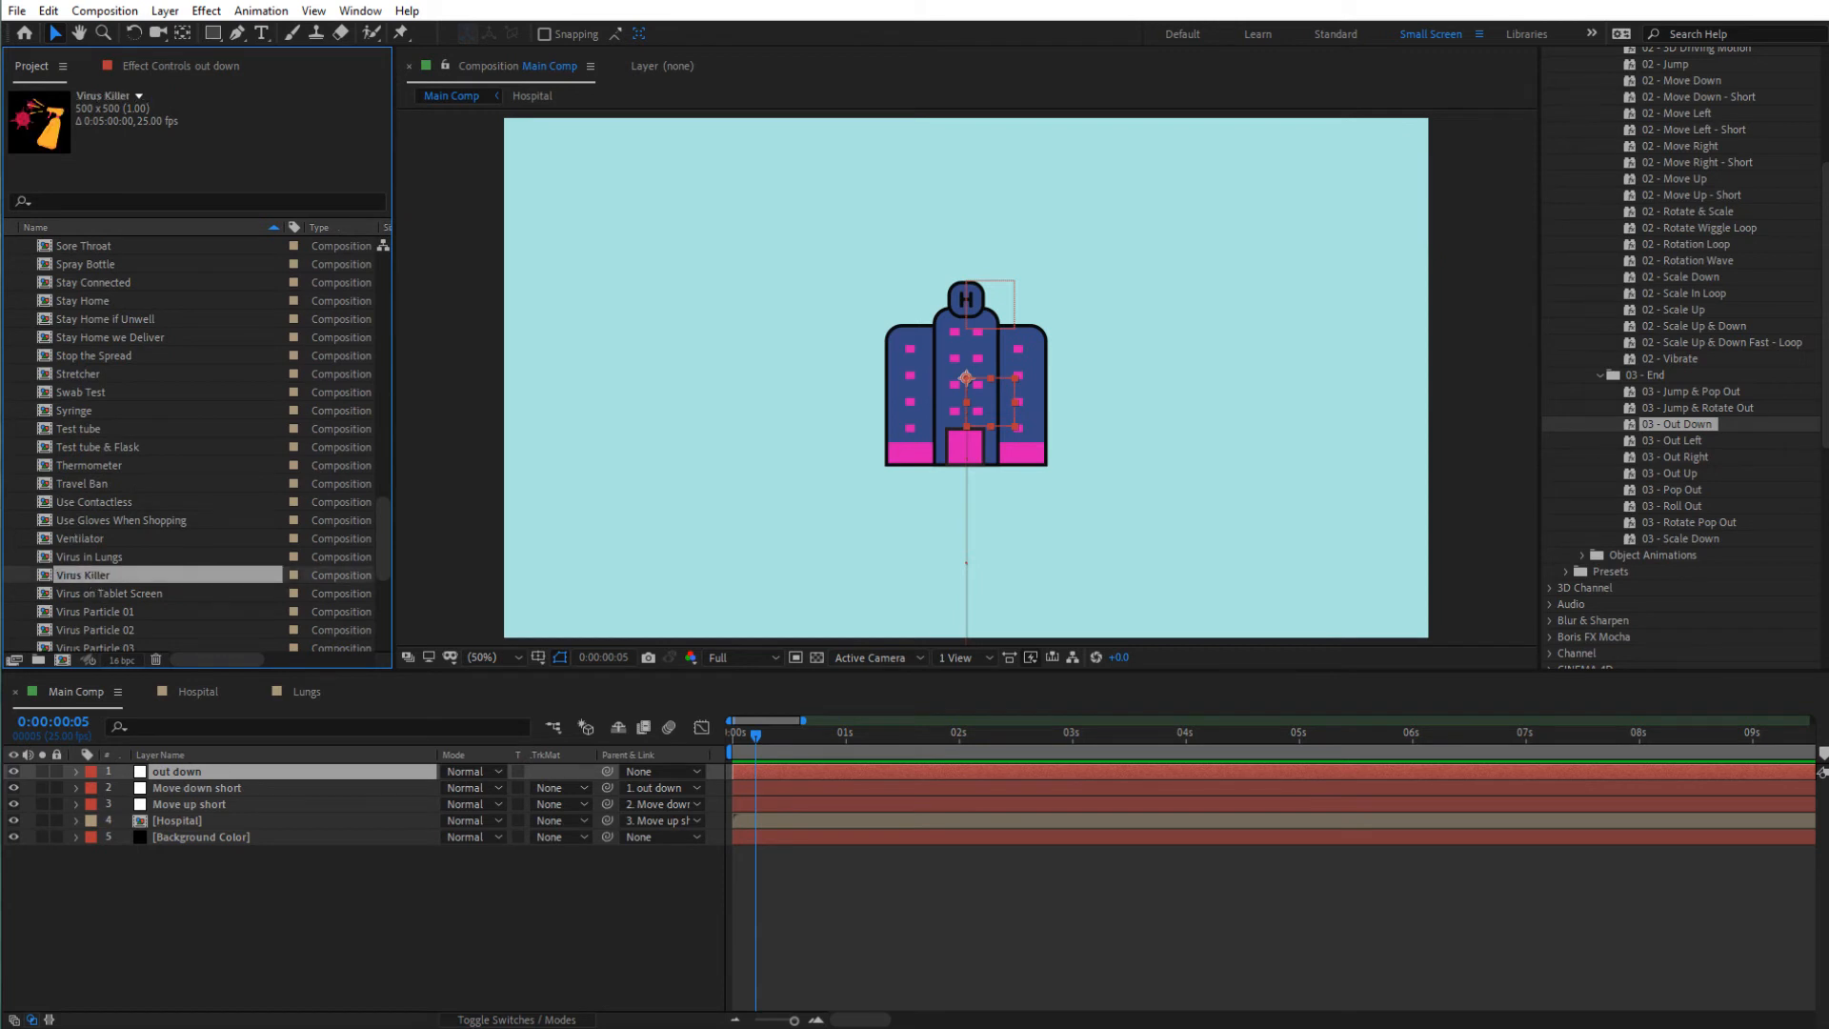
double_click(85, 575)
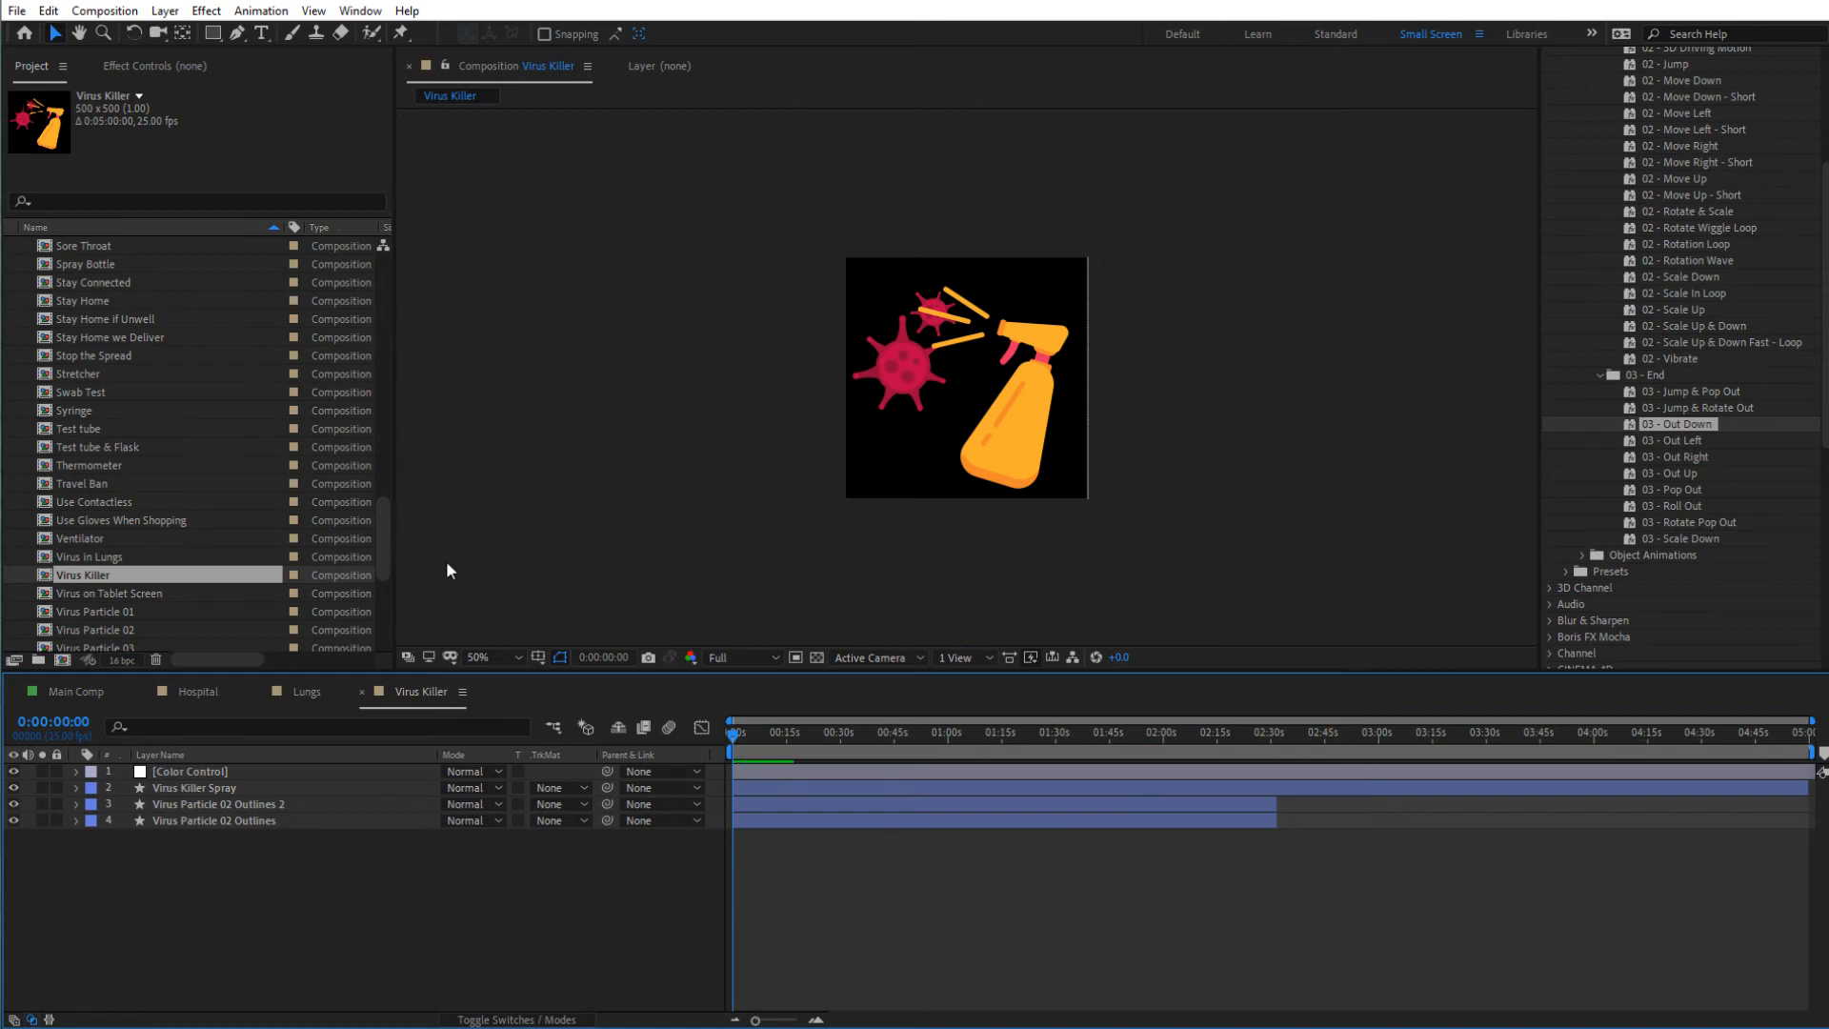
left_click(818, 658)
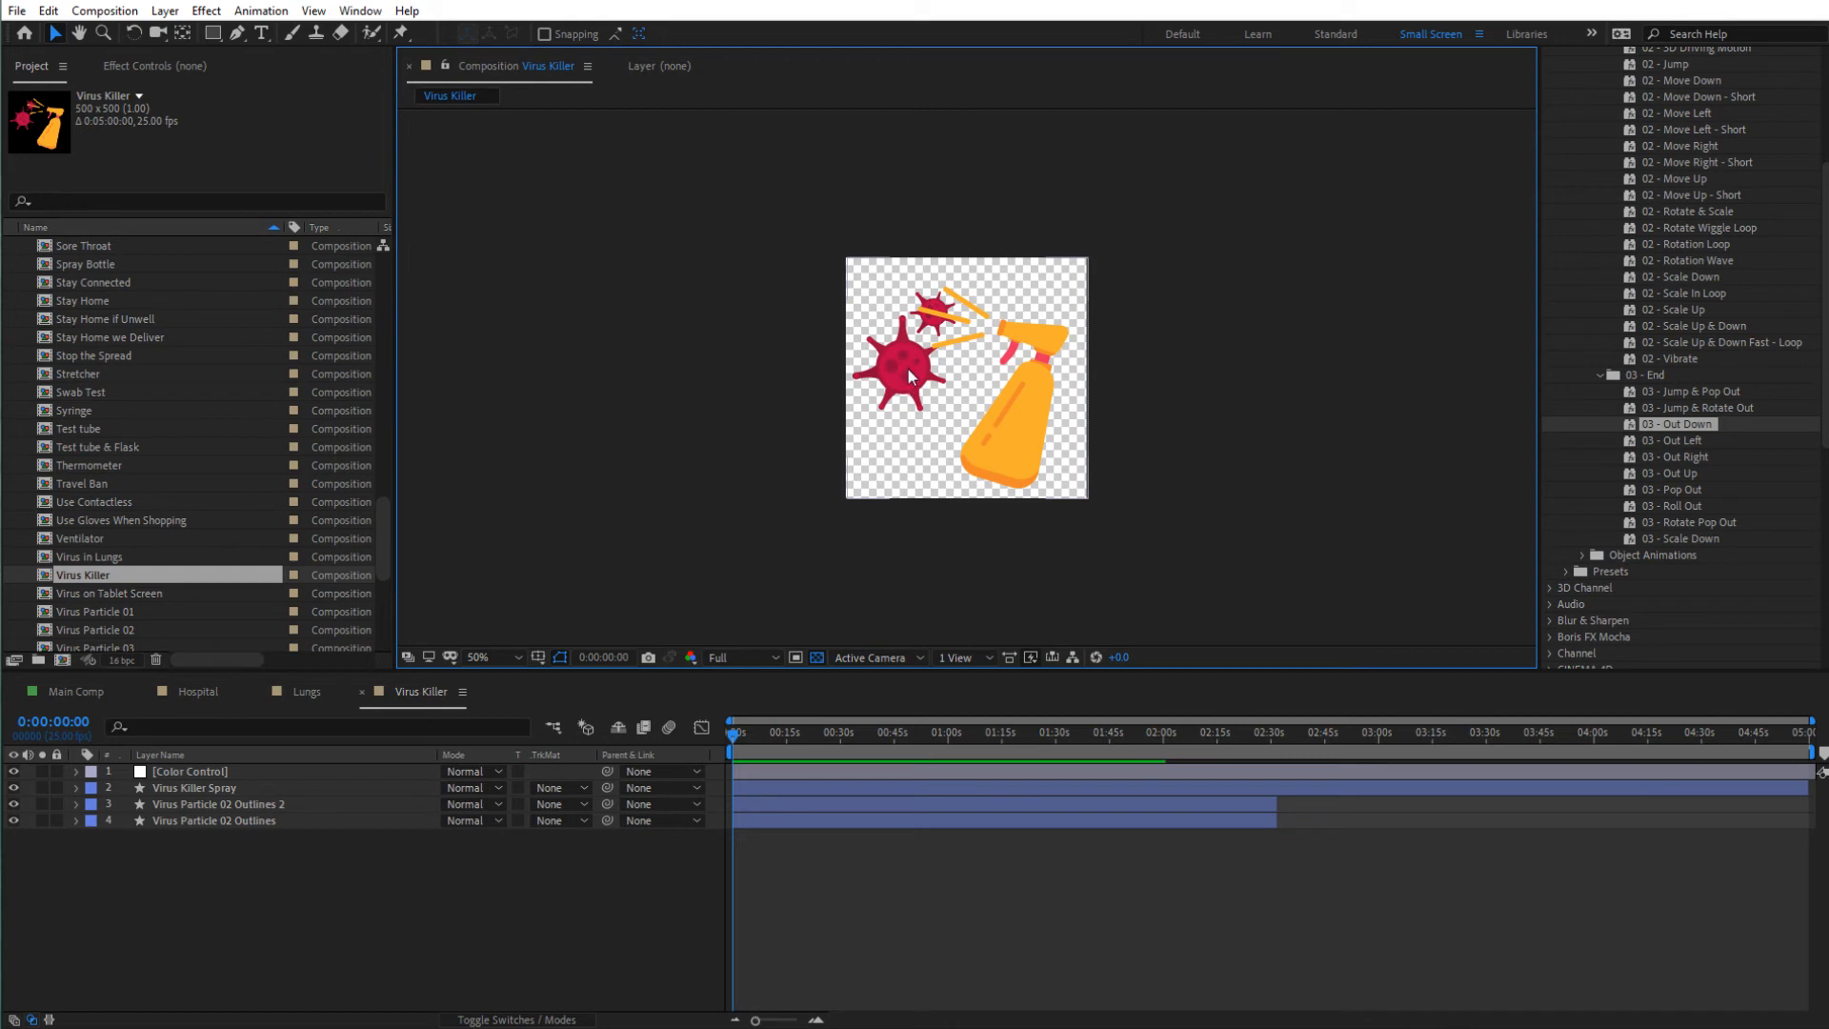
left_click(219, 804)
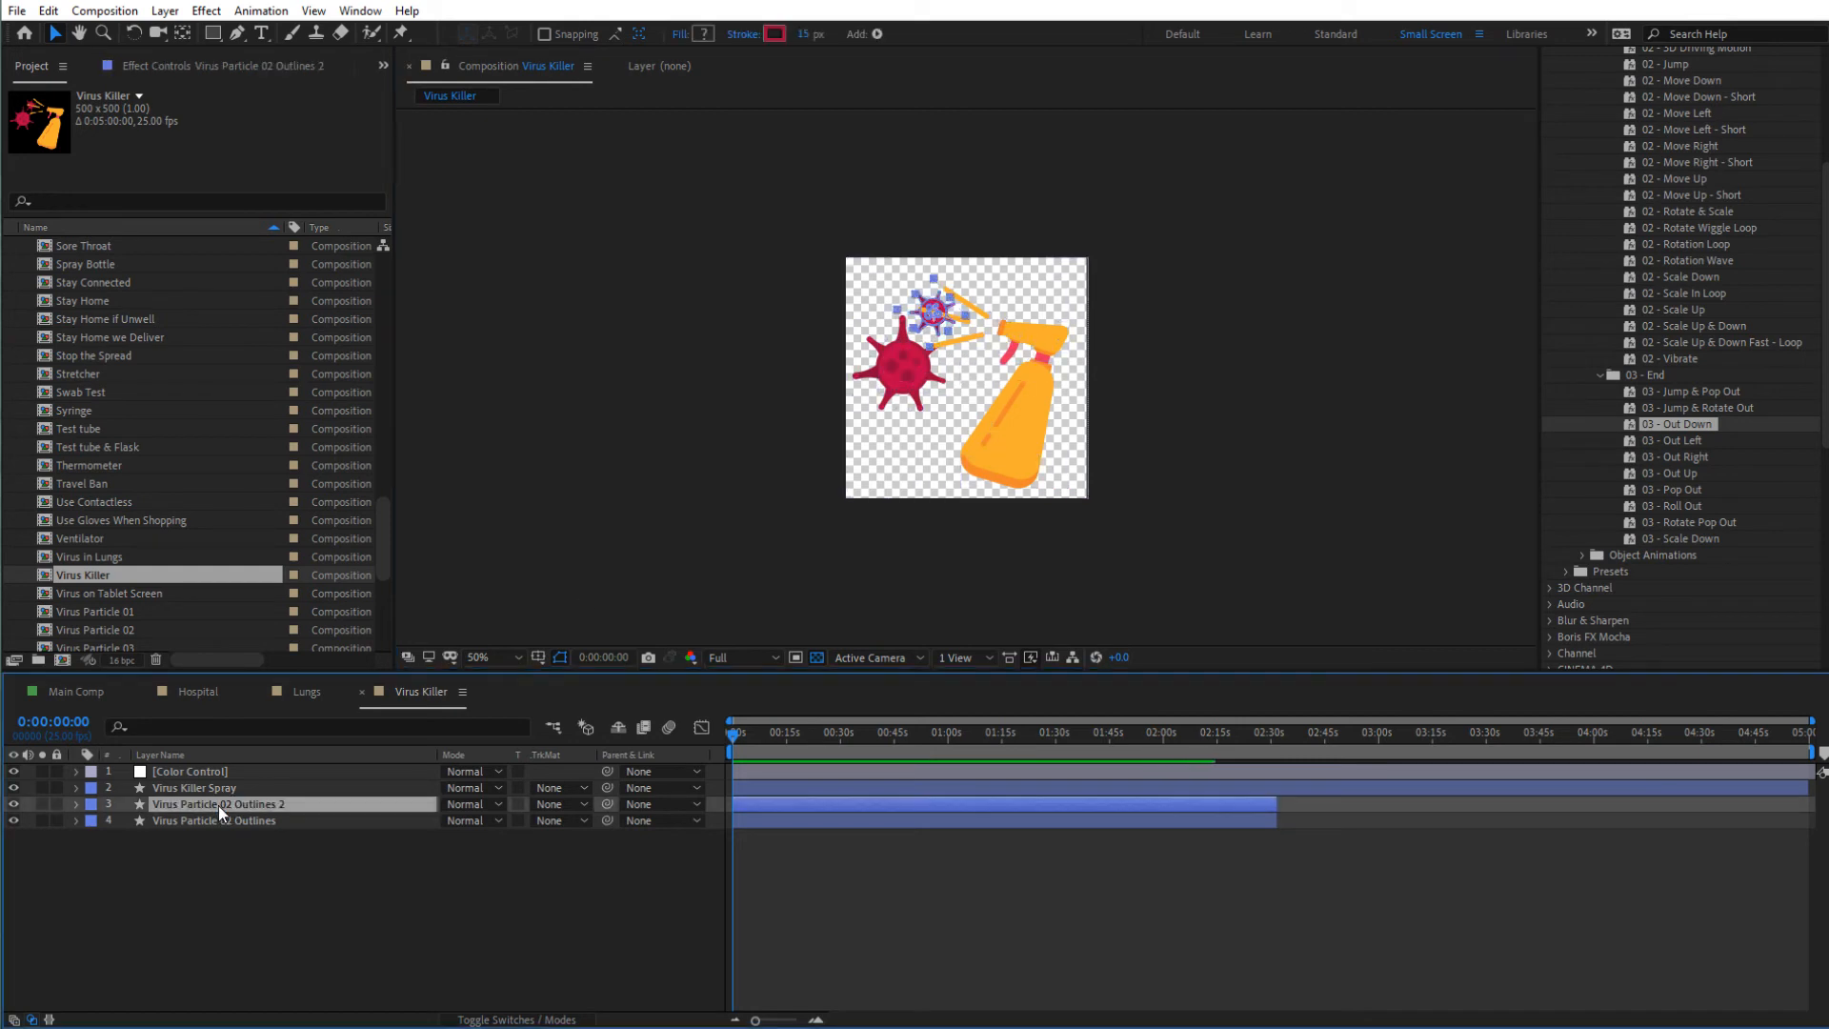
left_click(242, 868)
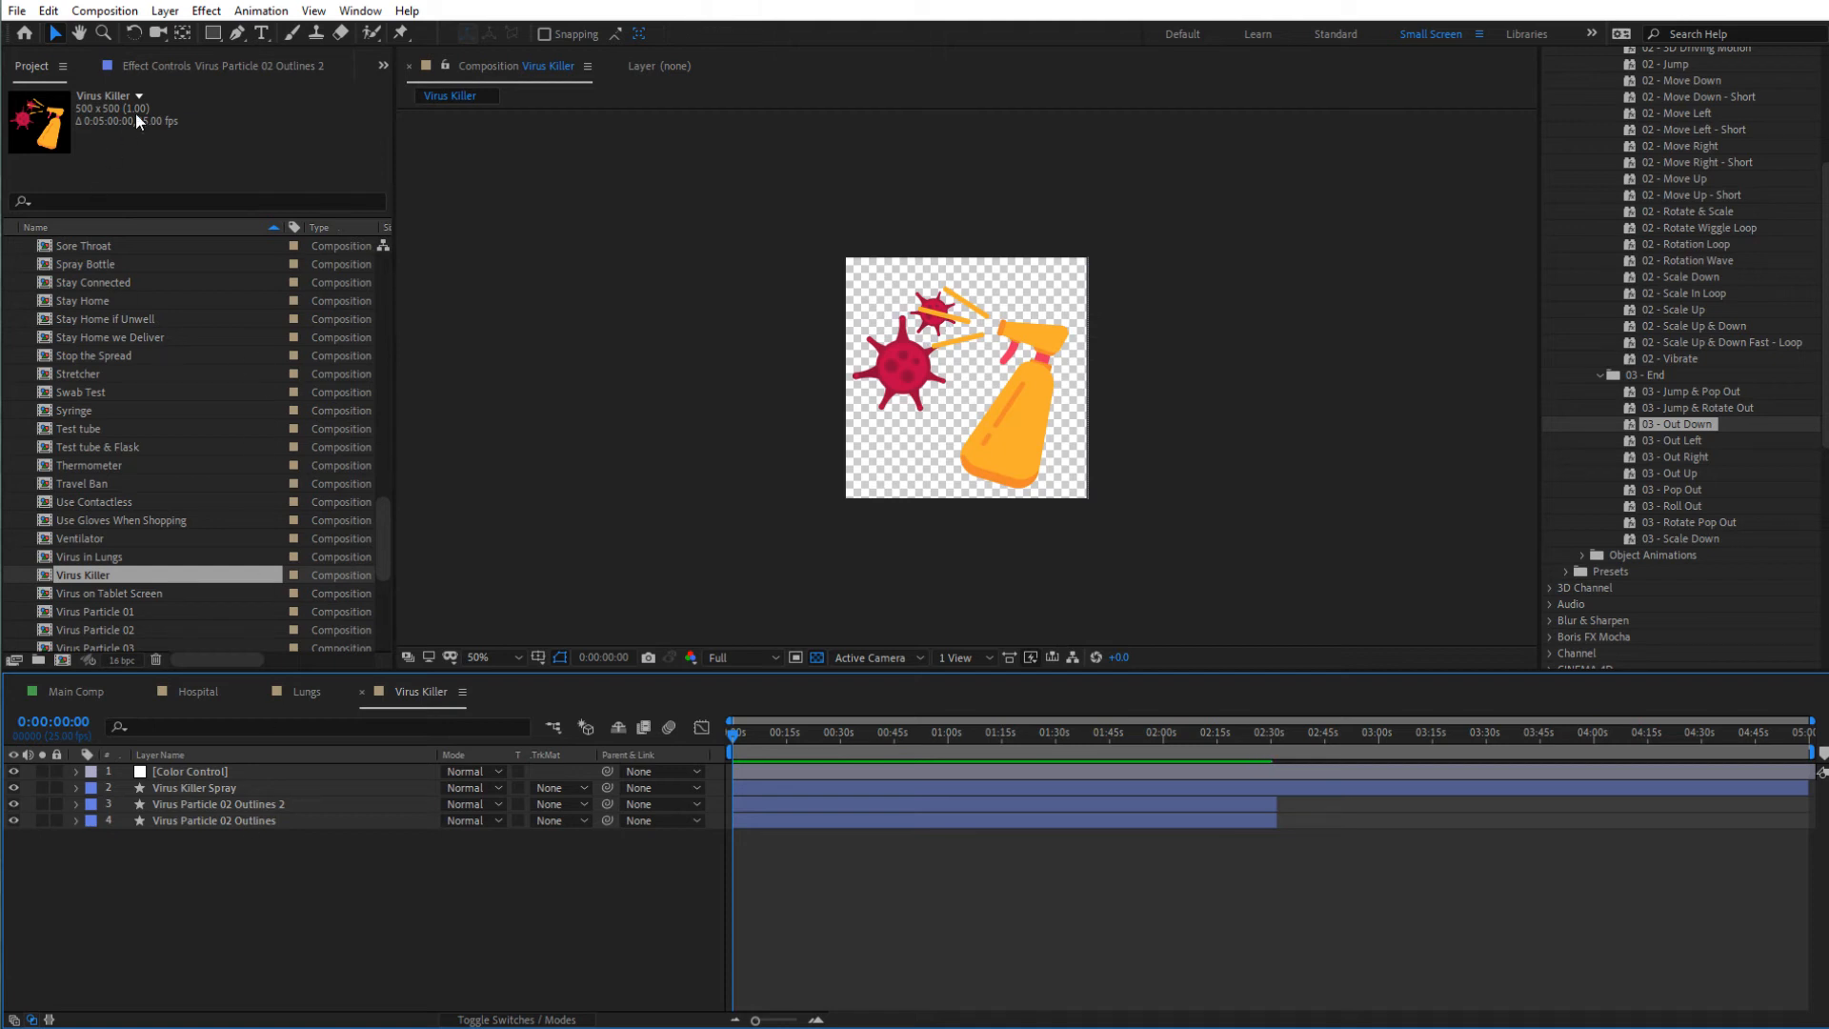
left_click(165, 11)
mouse_move(198, 35)
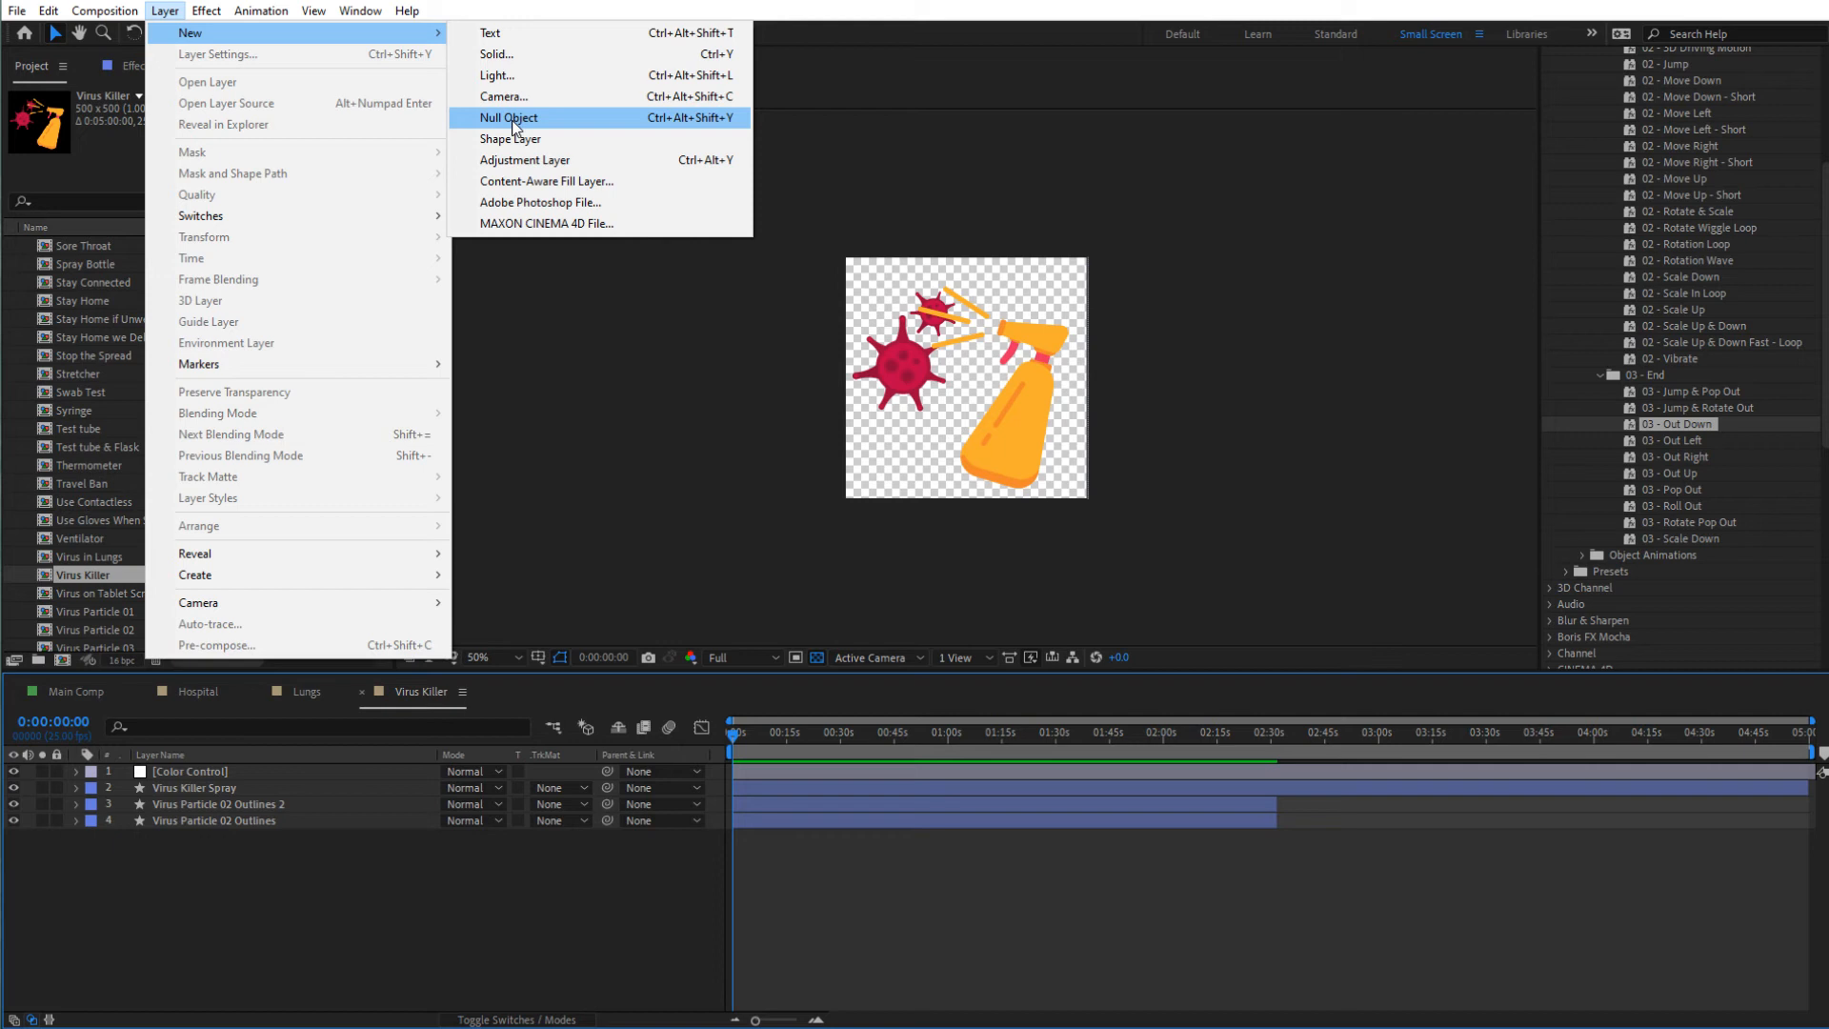
left_click(247, 953)
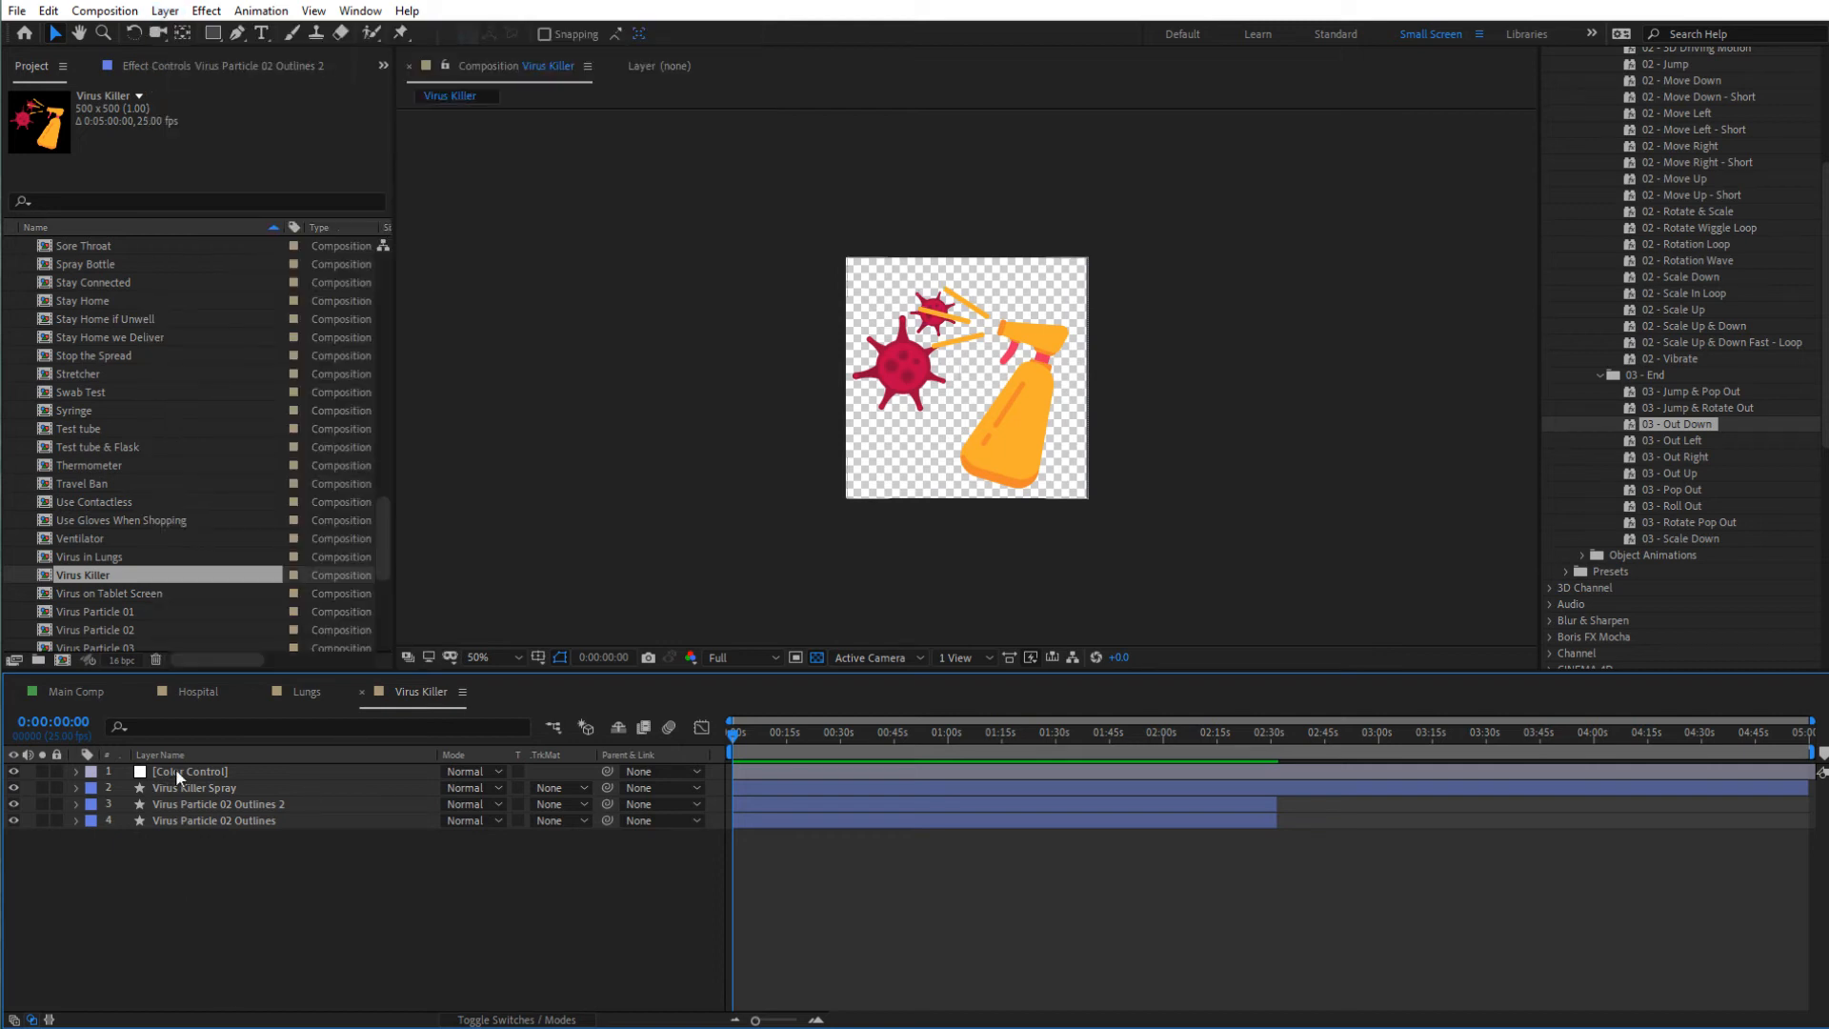
left_click(199, 788)
left_click(199, 846)
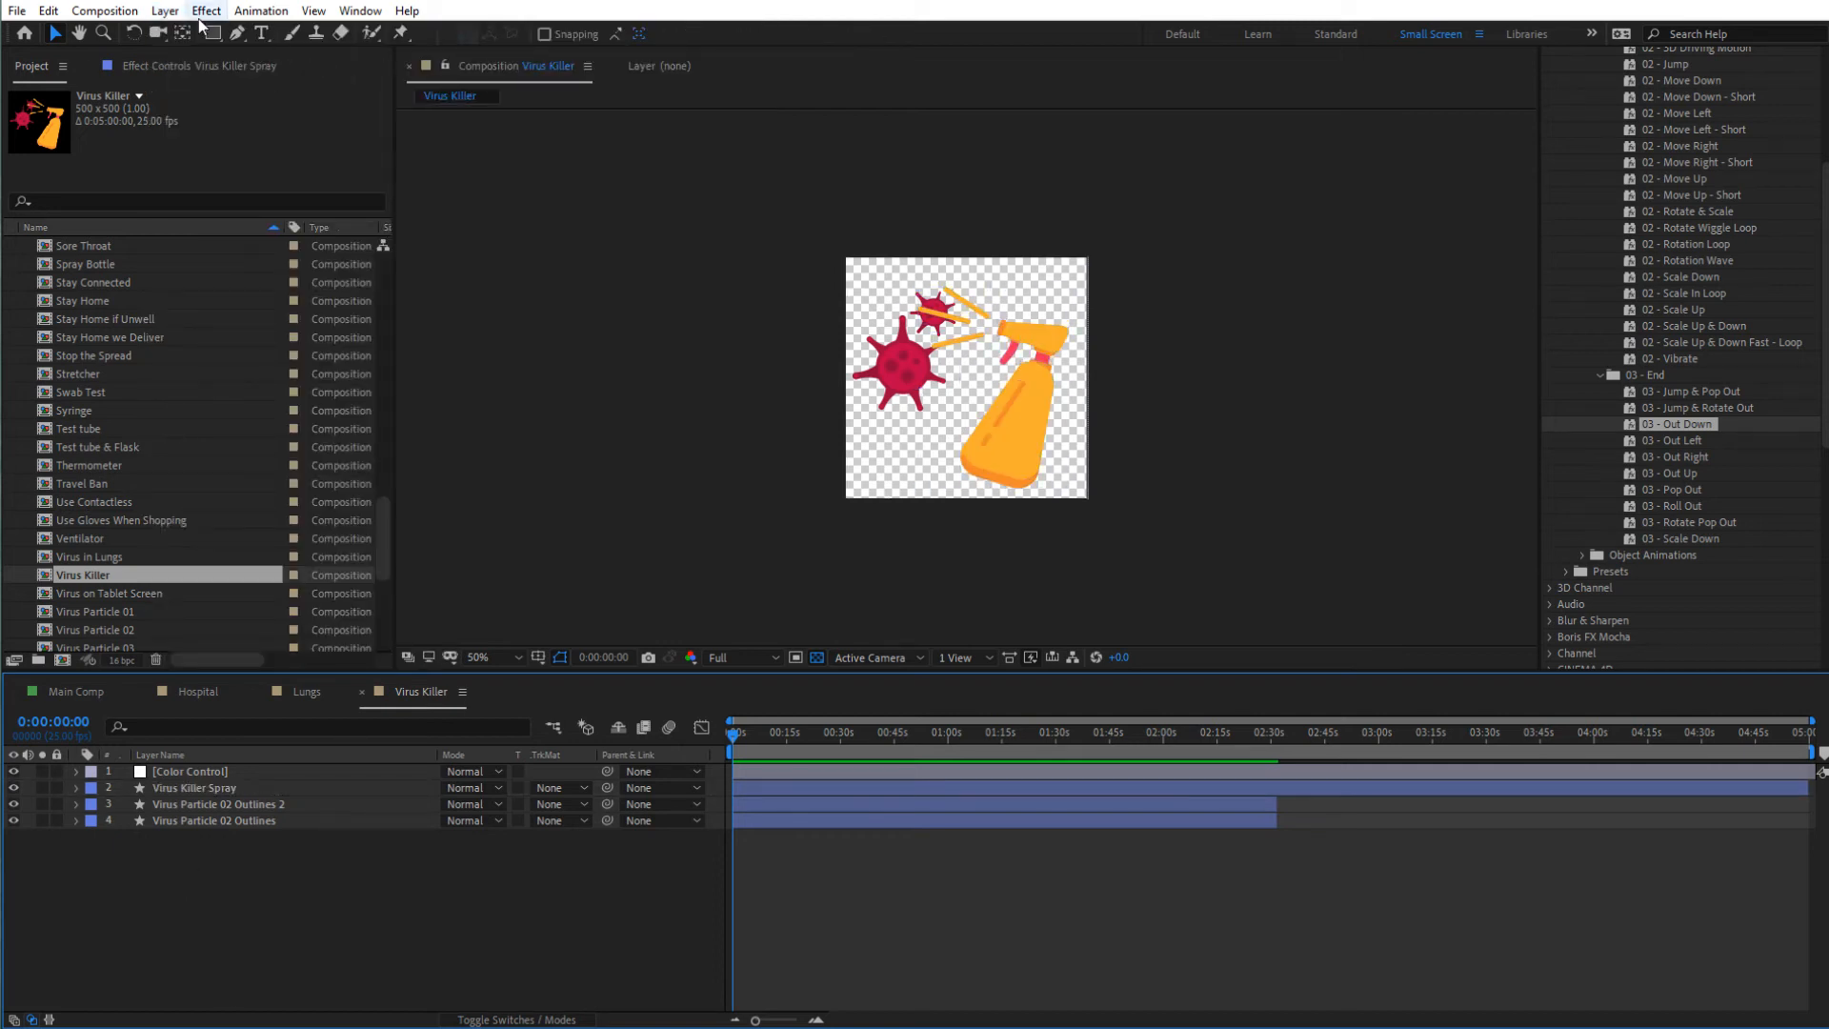
- Add a null object and place it directly above the Virus Particle 02 Outlines 2 layer
left_click(165, 11)
mouse_move(195, 34)
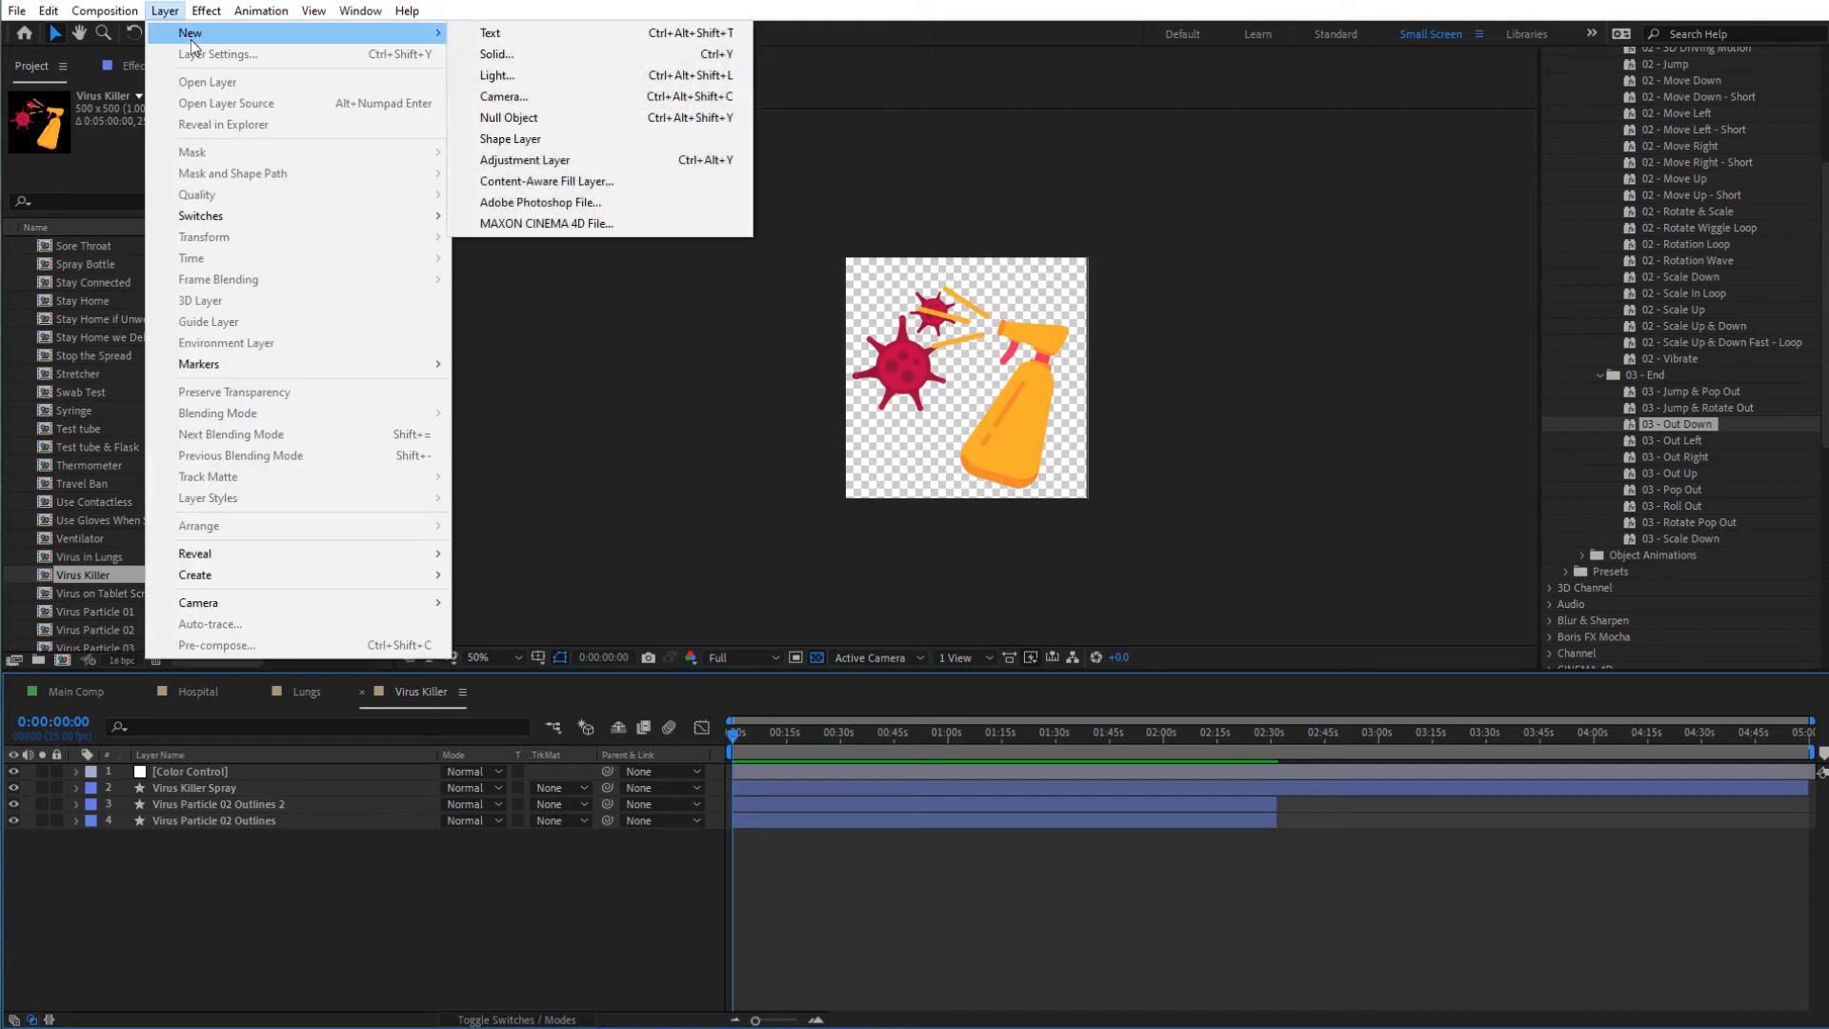
left_click(533, 120)
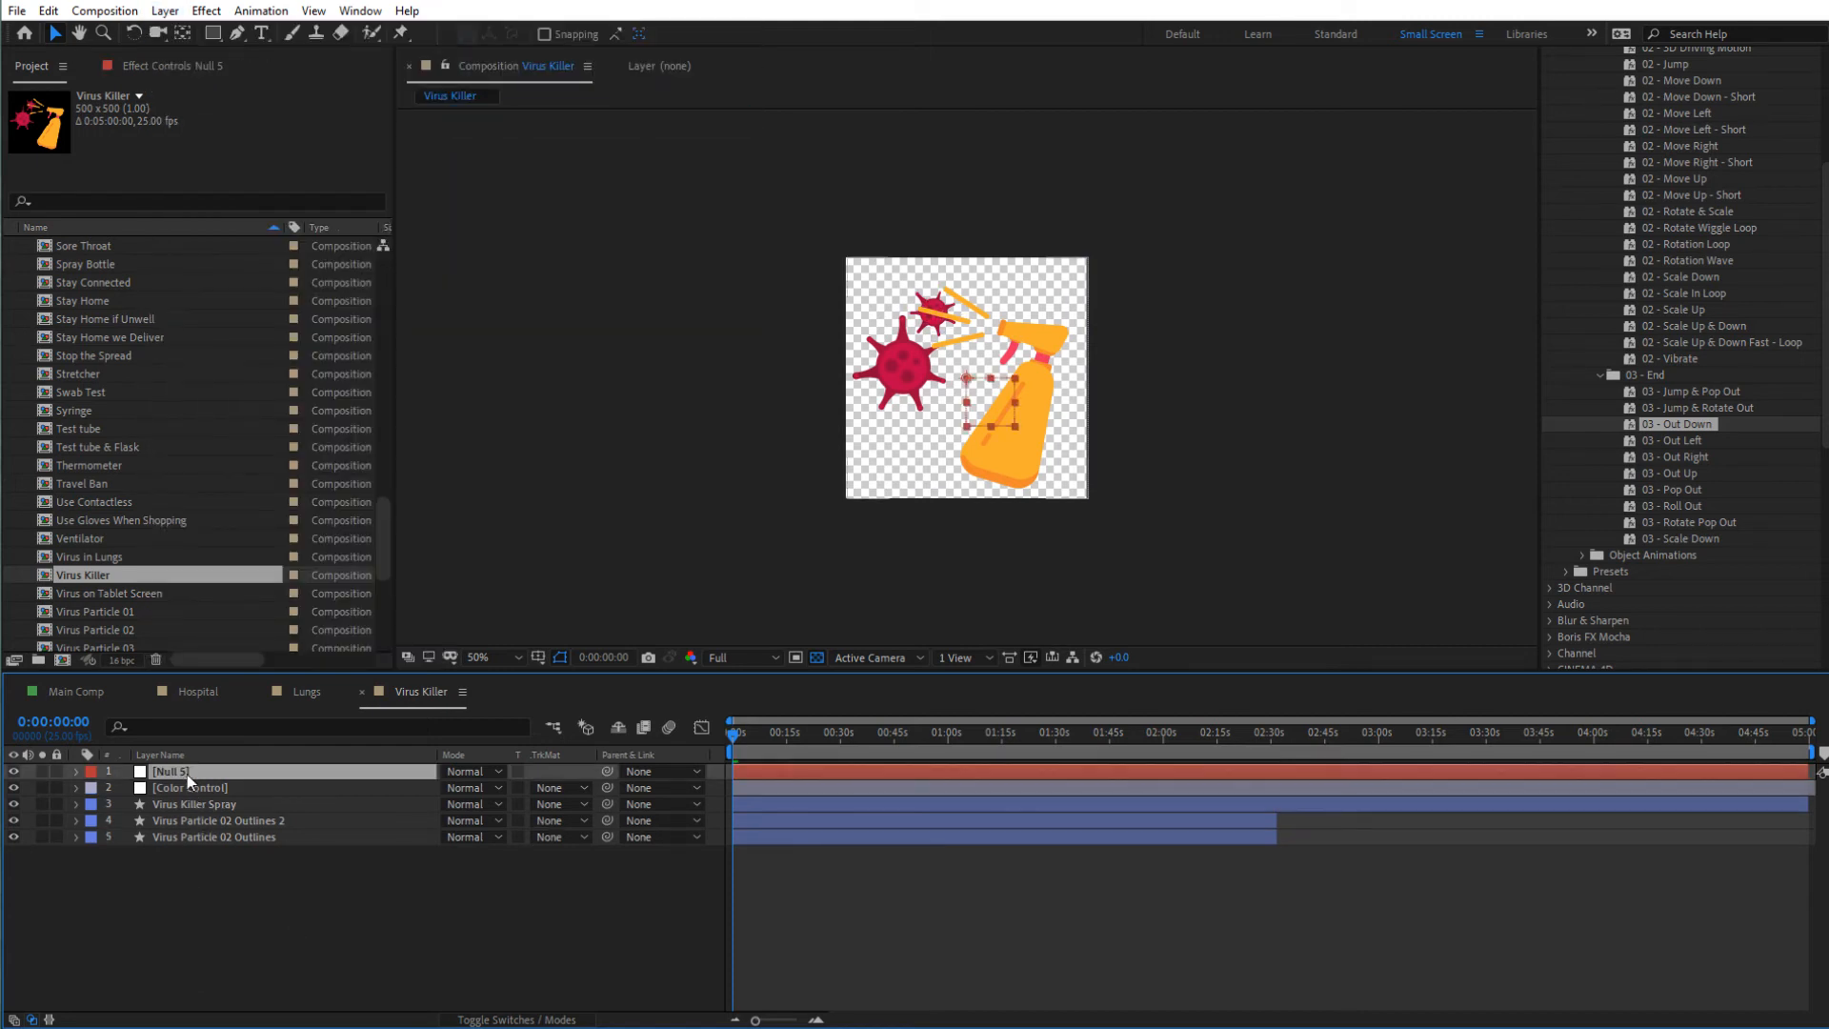
left_click(221, 825)
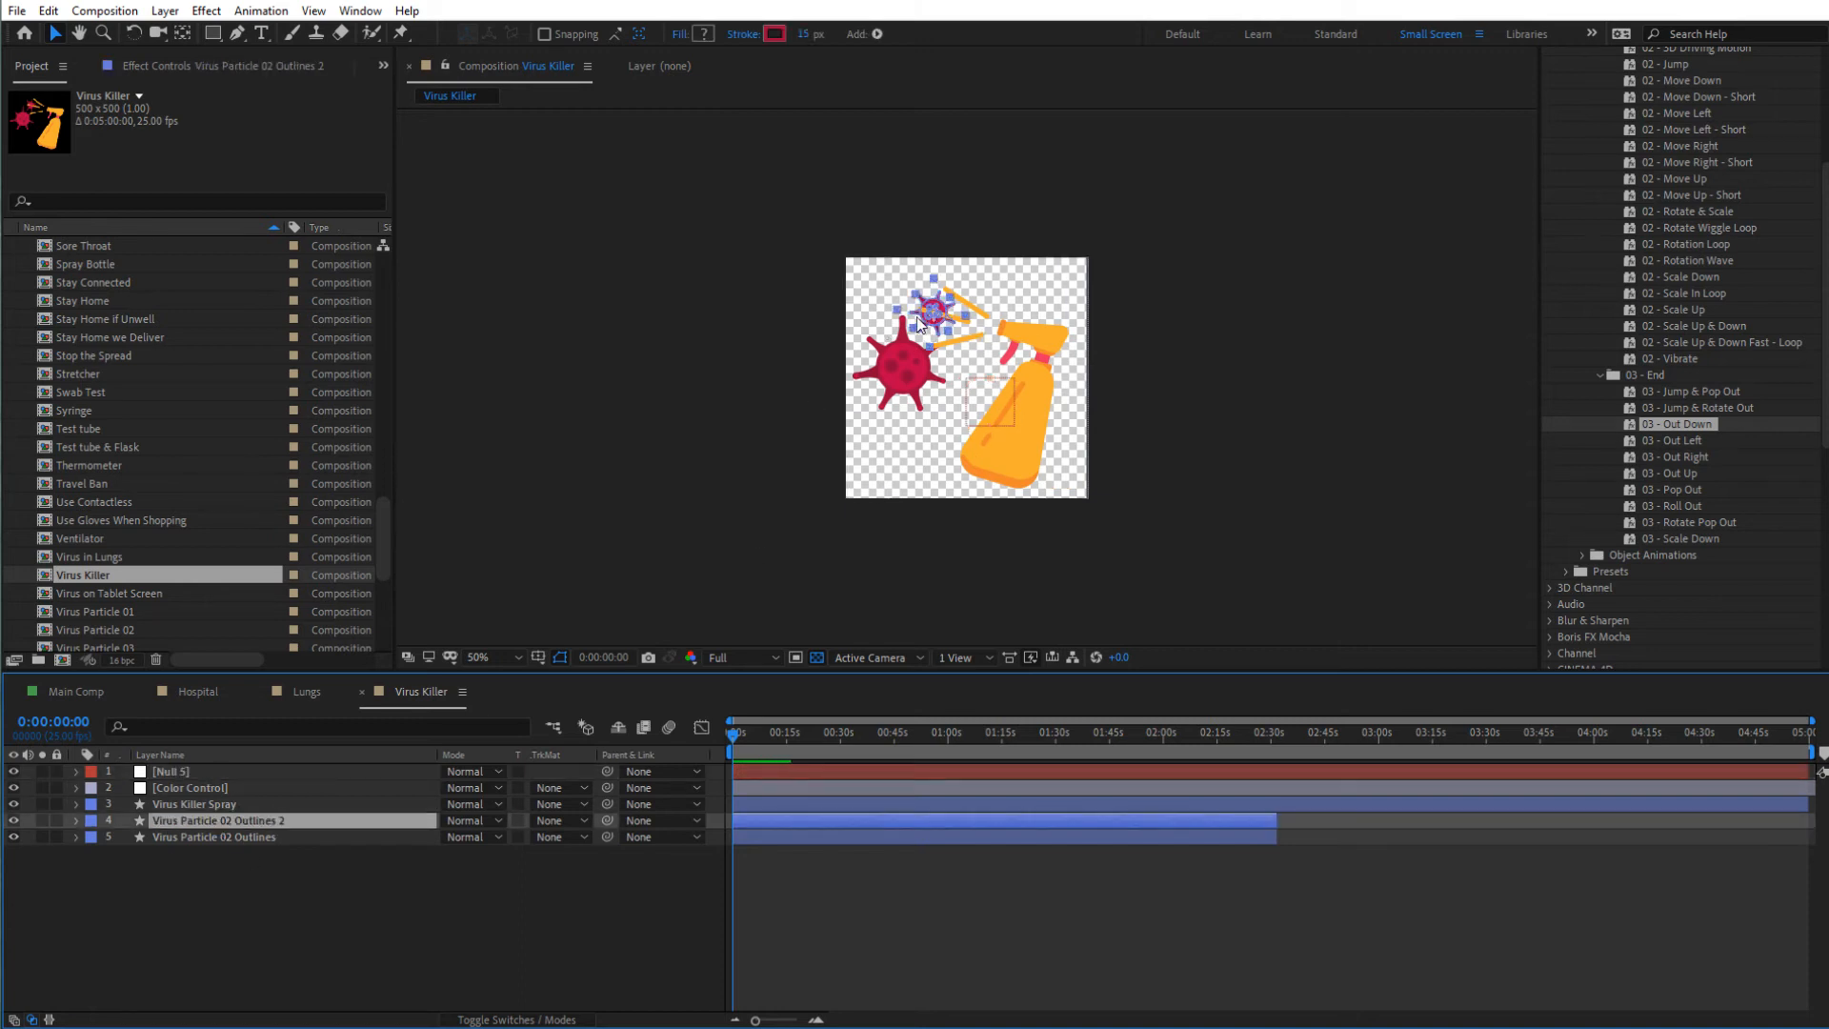
left_click_drag(170, 774, 191, 818)
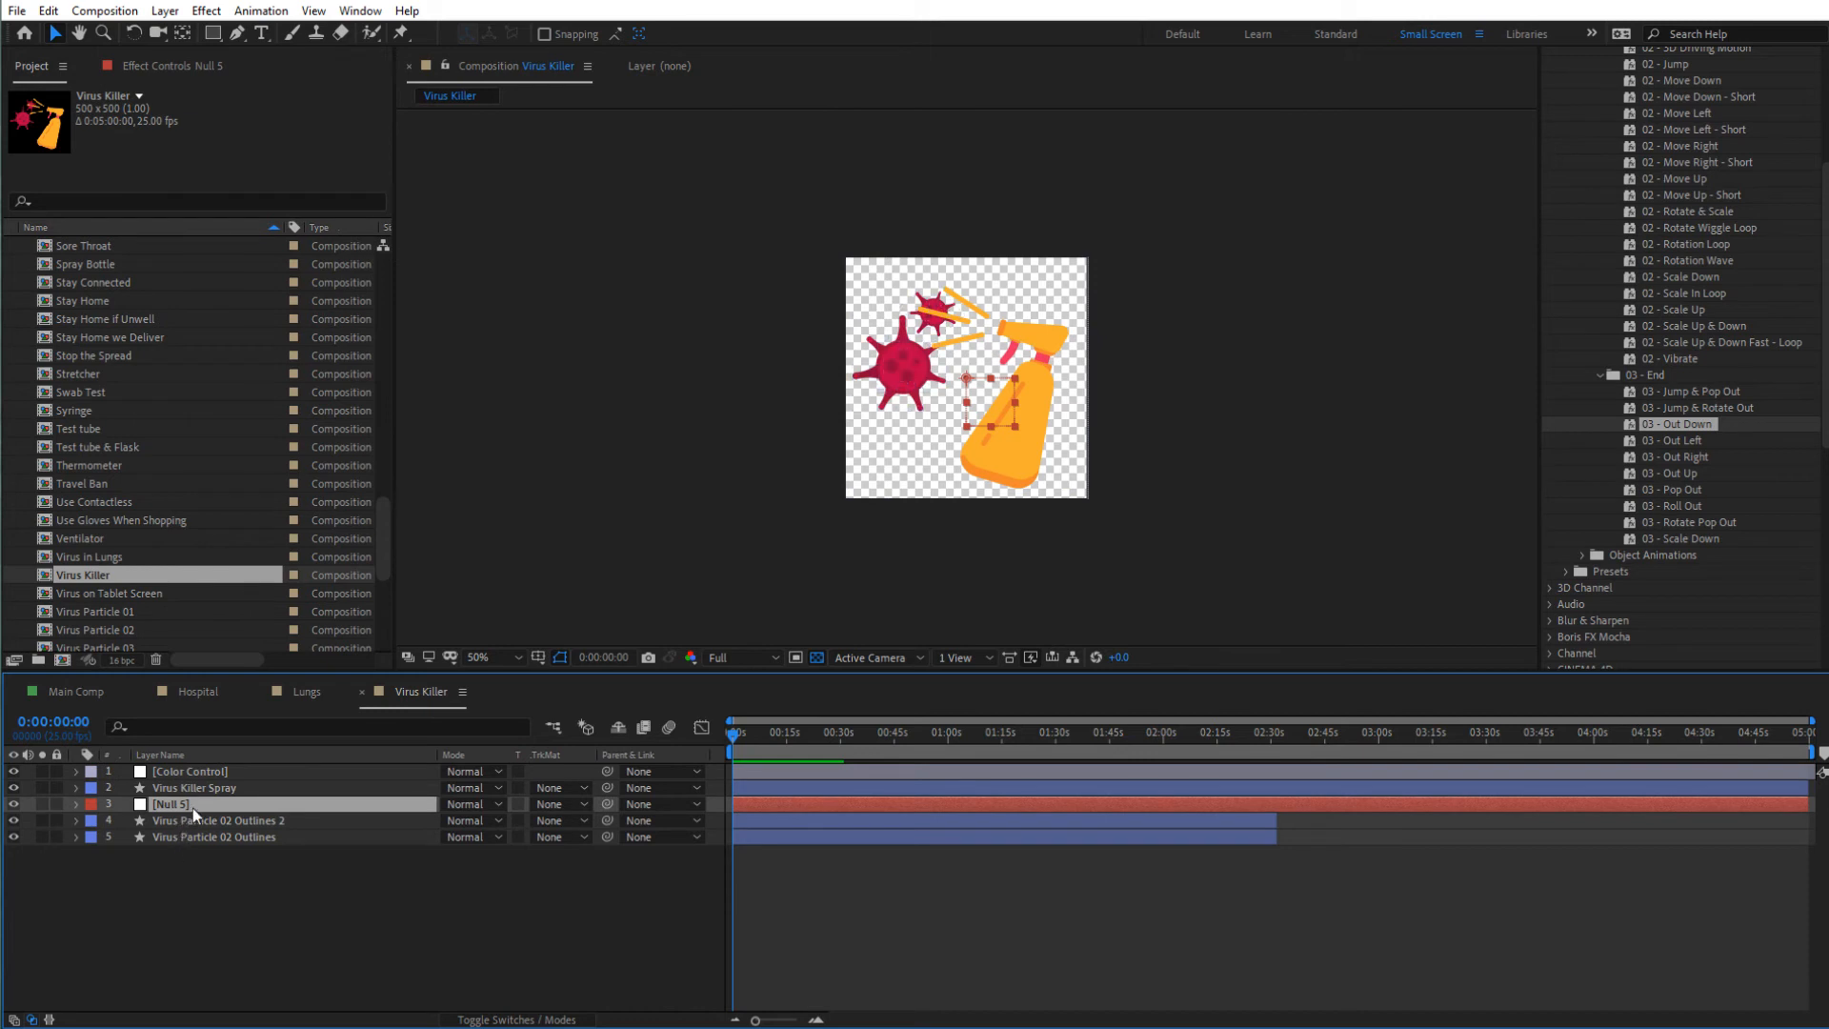
- Move the new null in the viewer so its anchor sits on the small virus
left_click_drag(1015, 389, 966, 333)
left_click(759, 515)
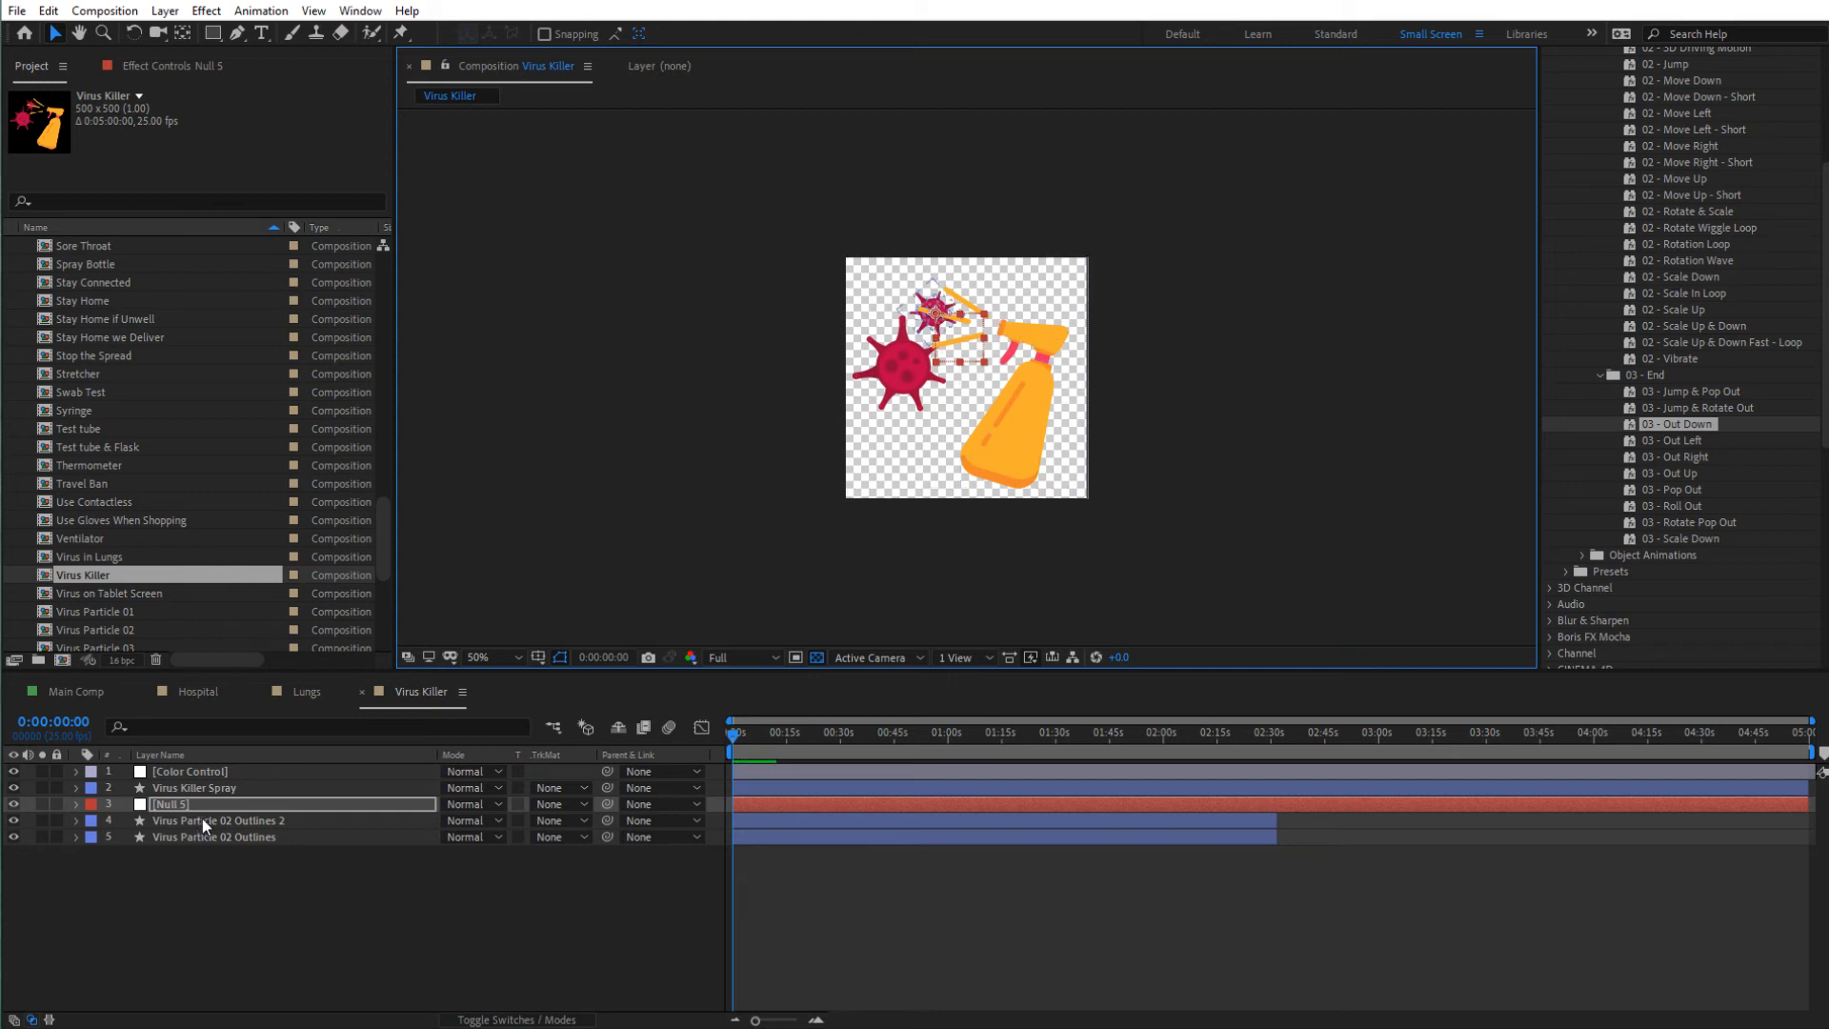
left_click(259, 820)
left_click(225, 801)
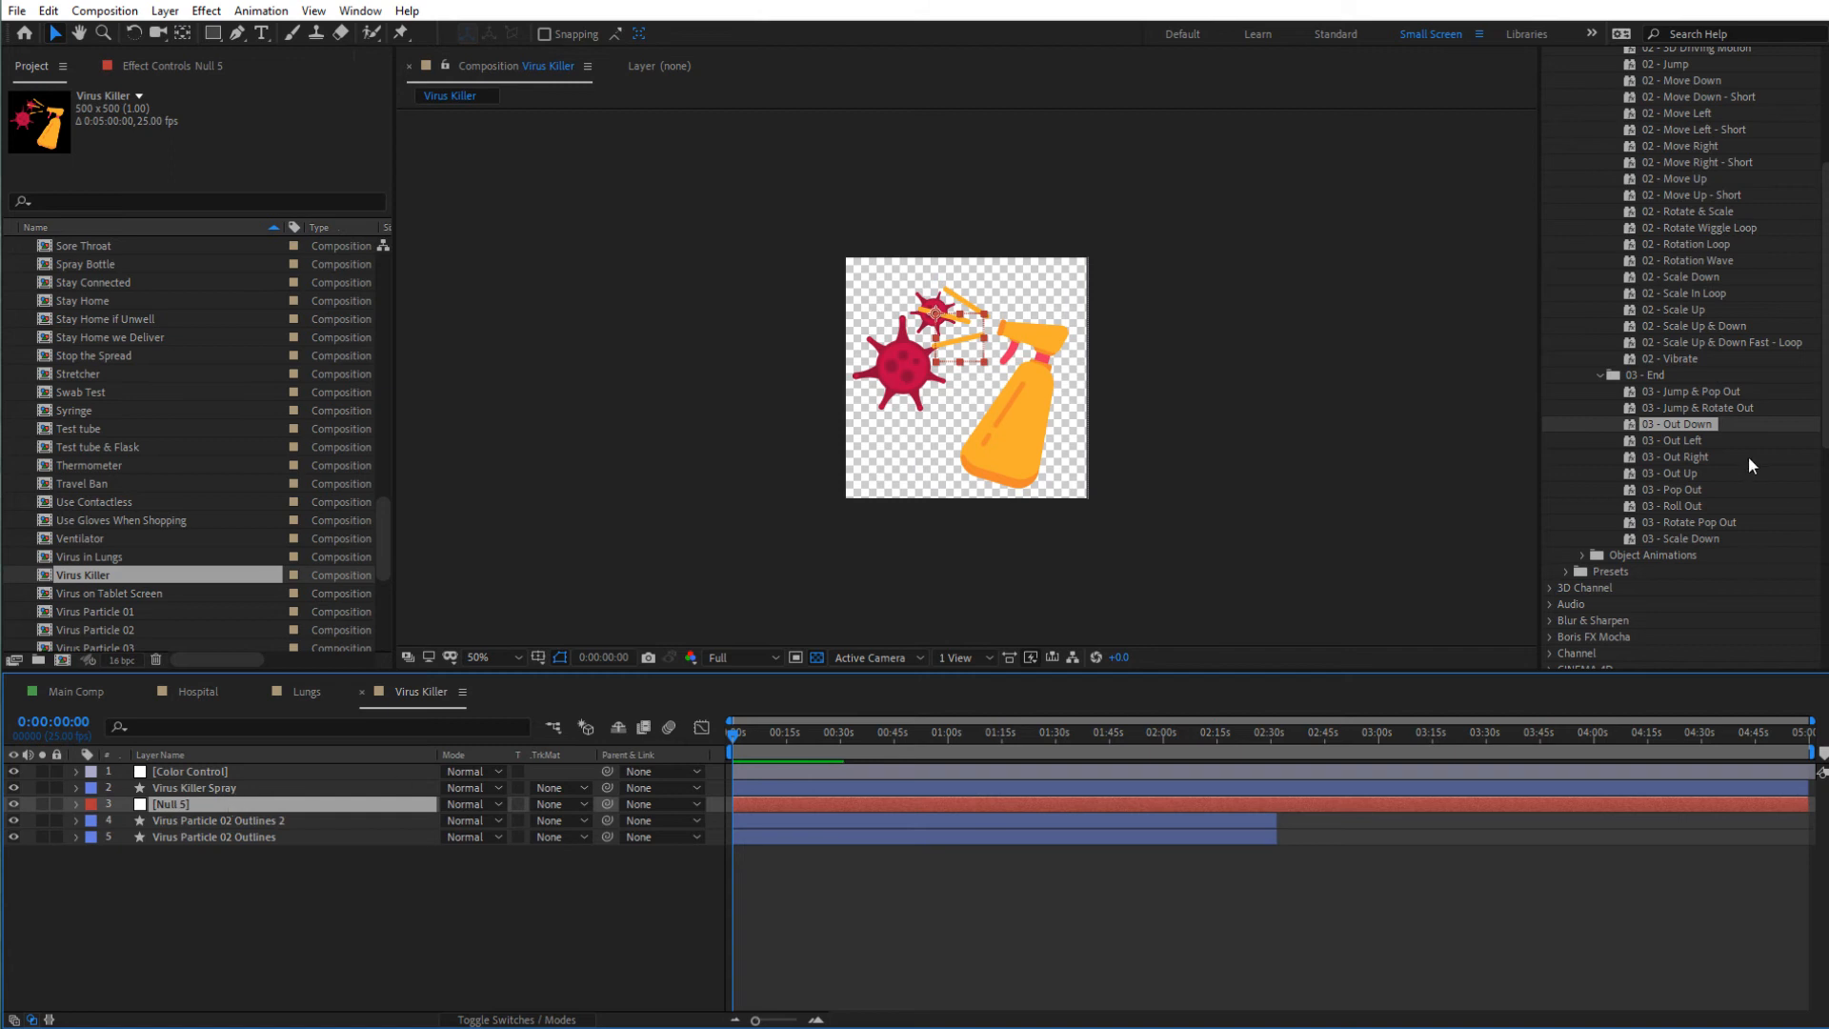
- Bring up the 01 - Start icon presets and rename the null on the small virus as Pop In
scroll(1705, 419, "up", 5)
left_click(1600, 263)
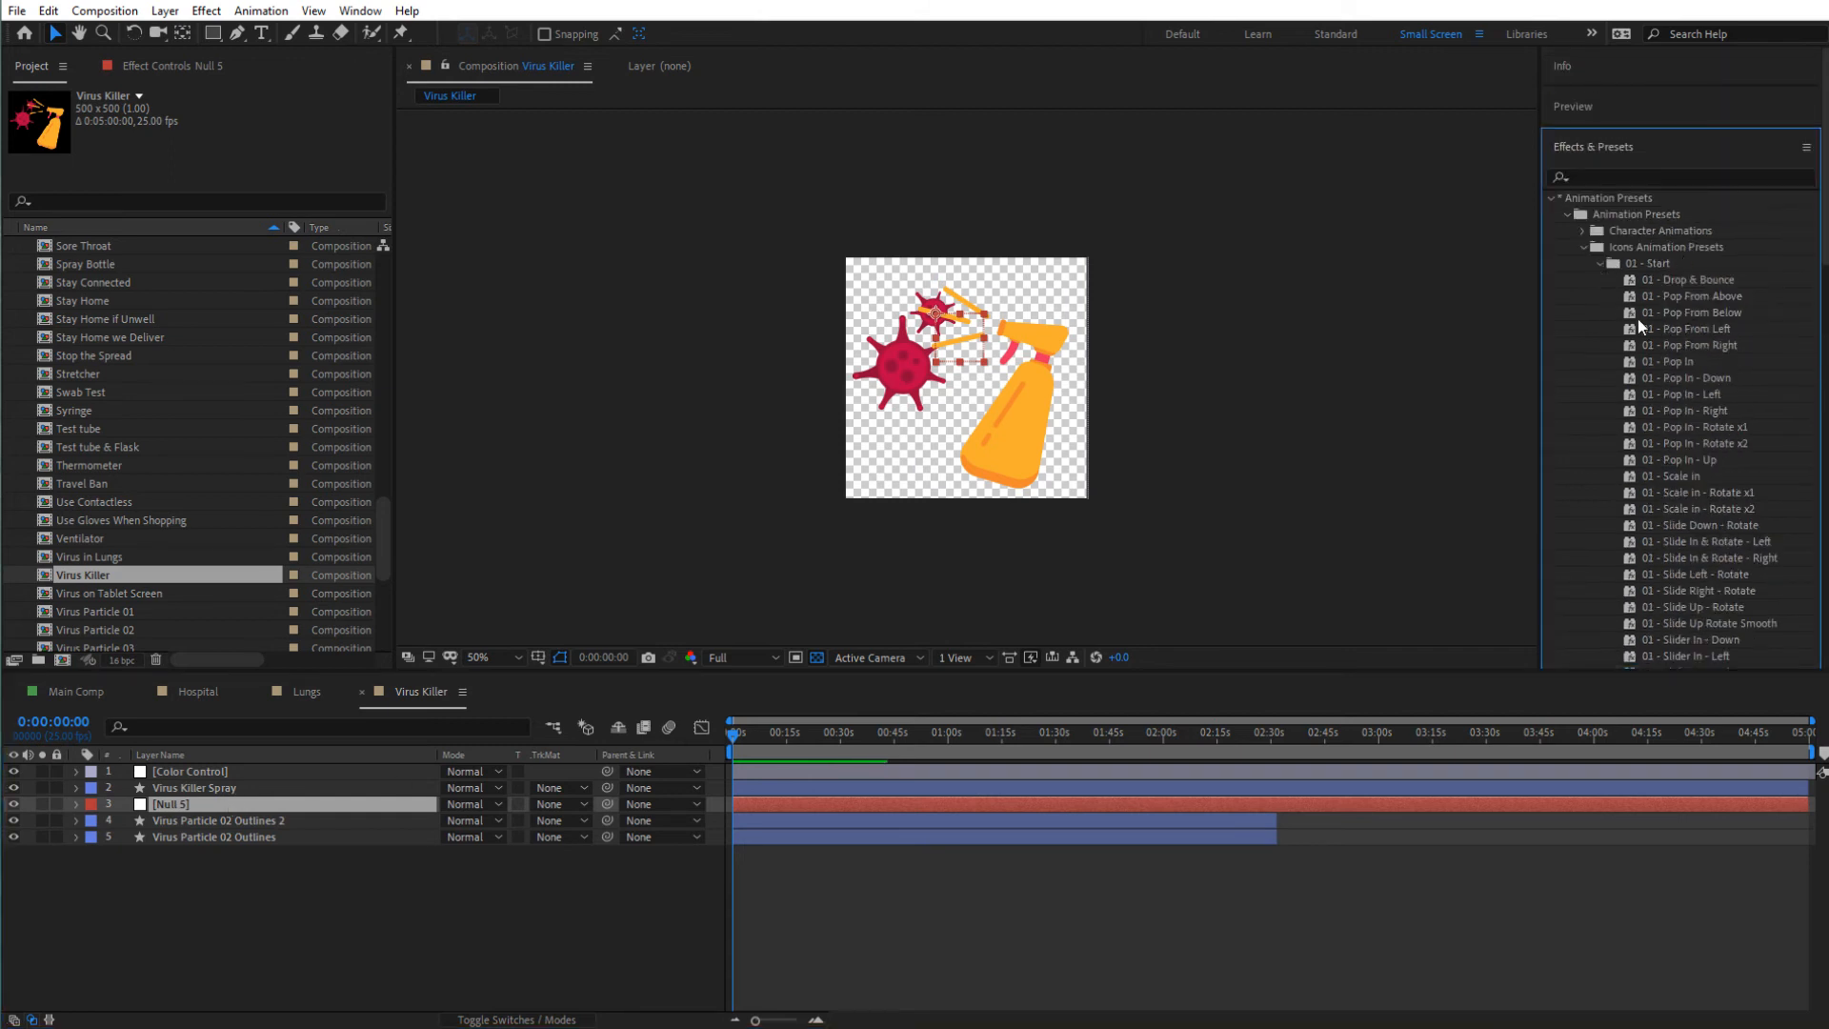
left_click(204, 809)
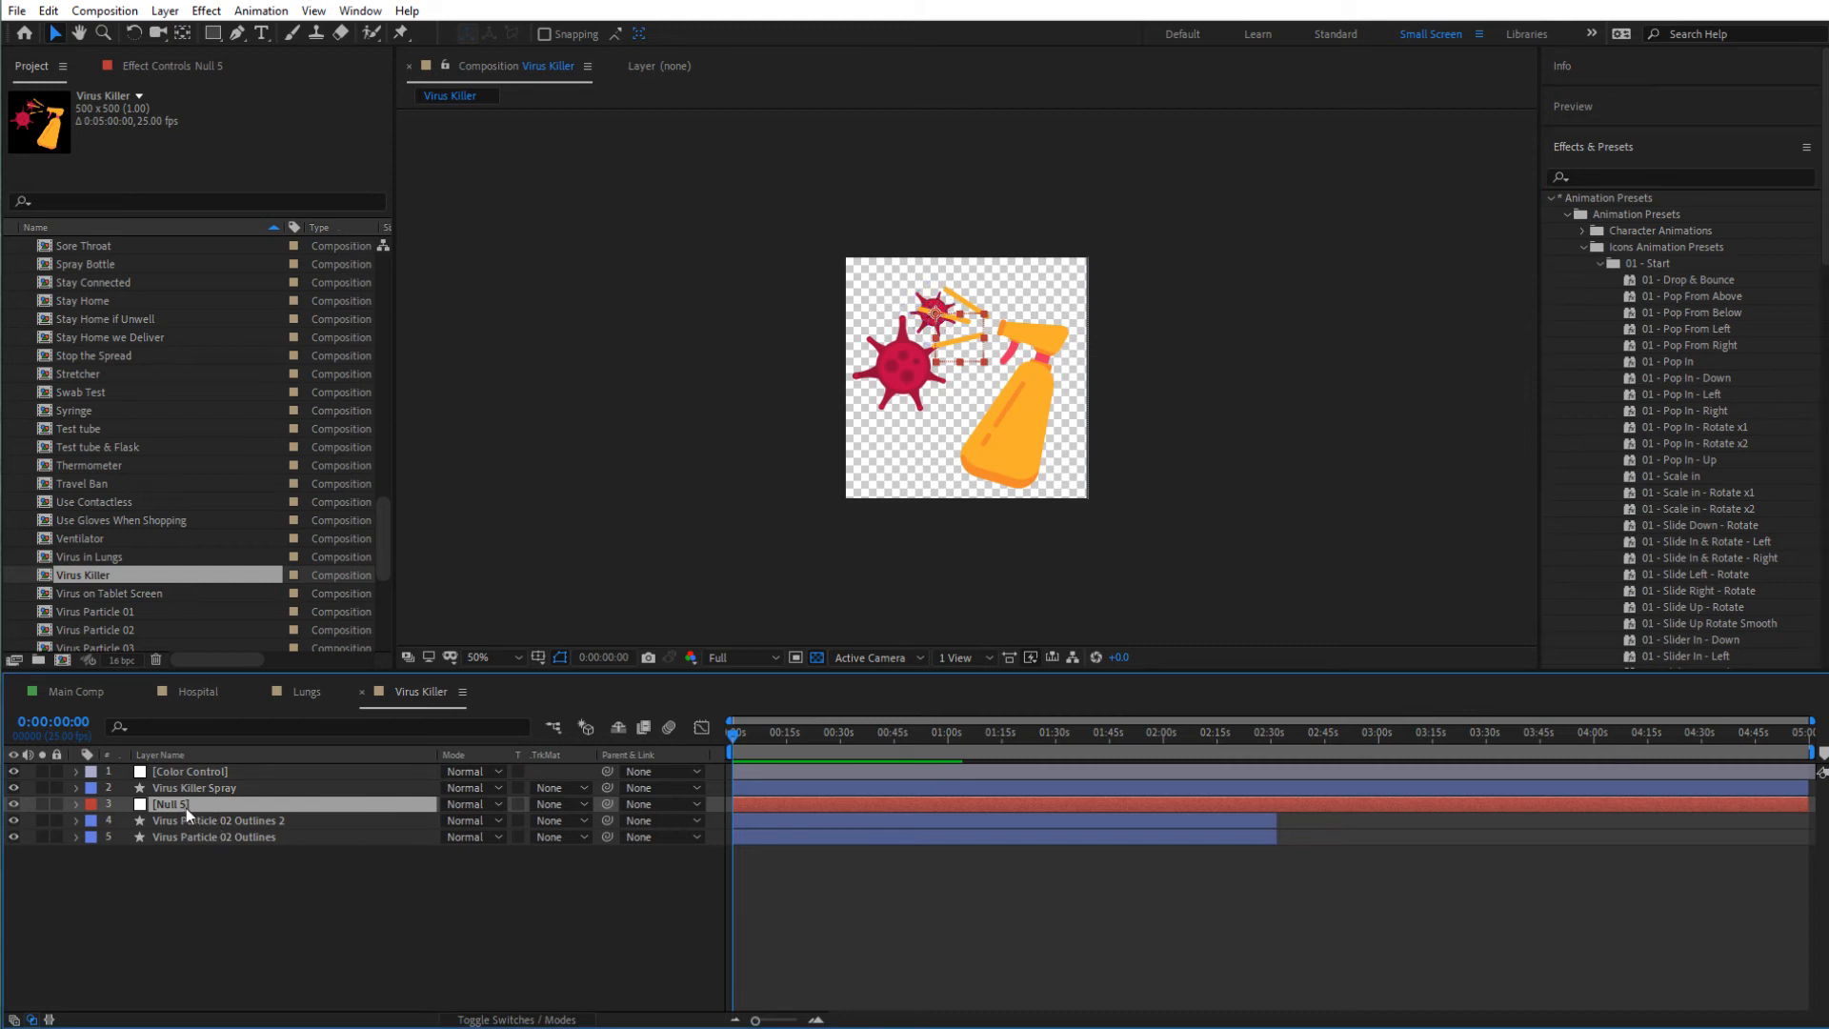
key("Return")
type("Pop")
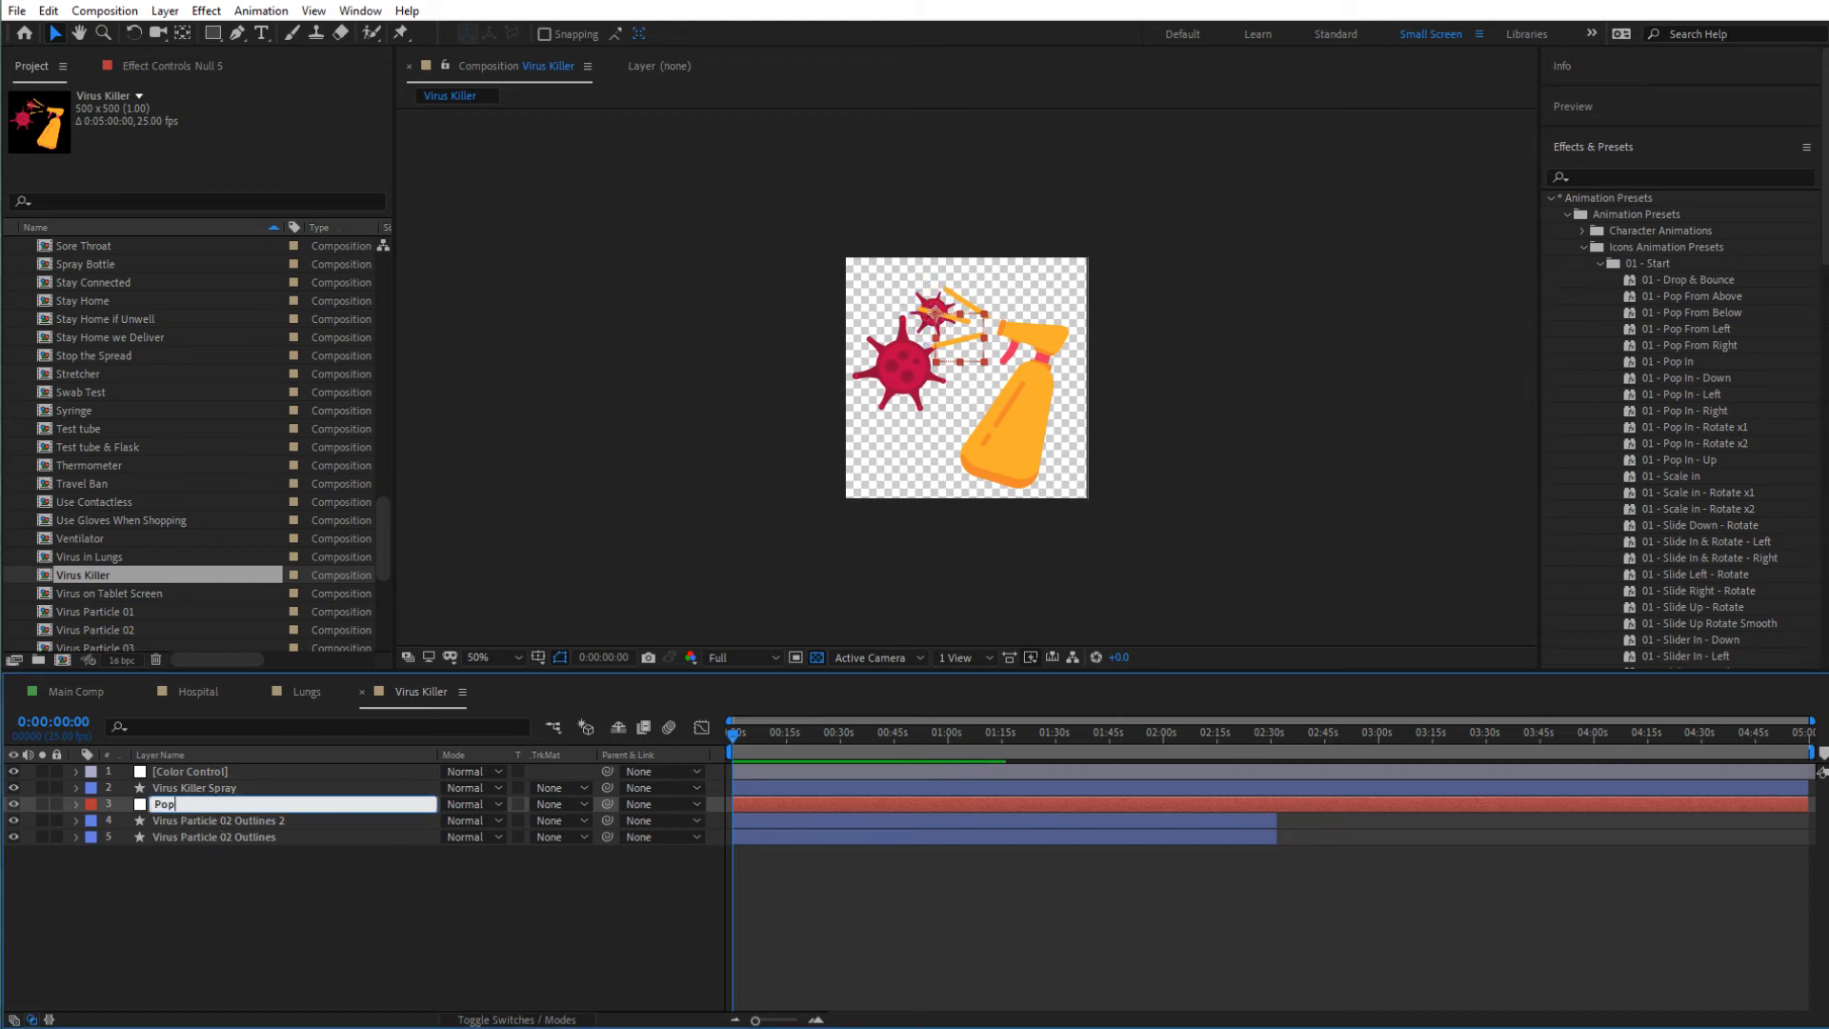
type(" In.")
key("Return")
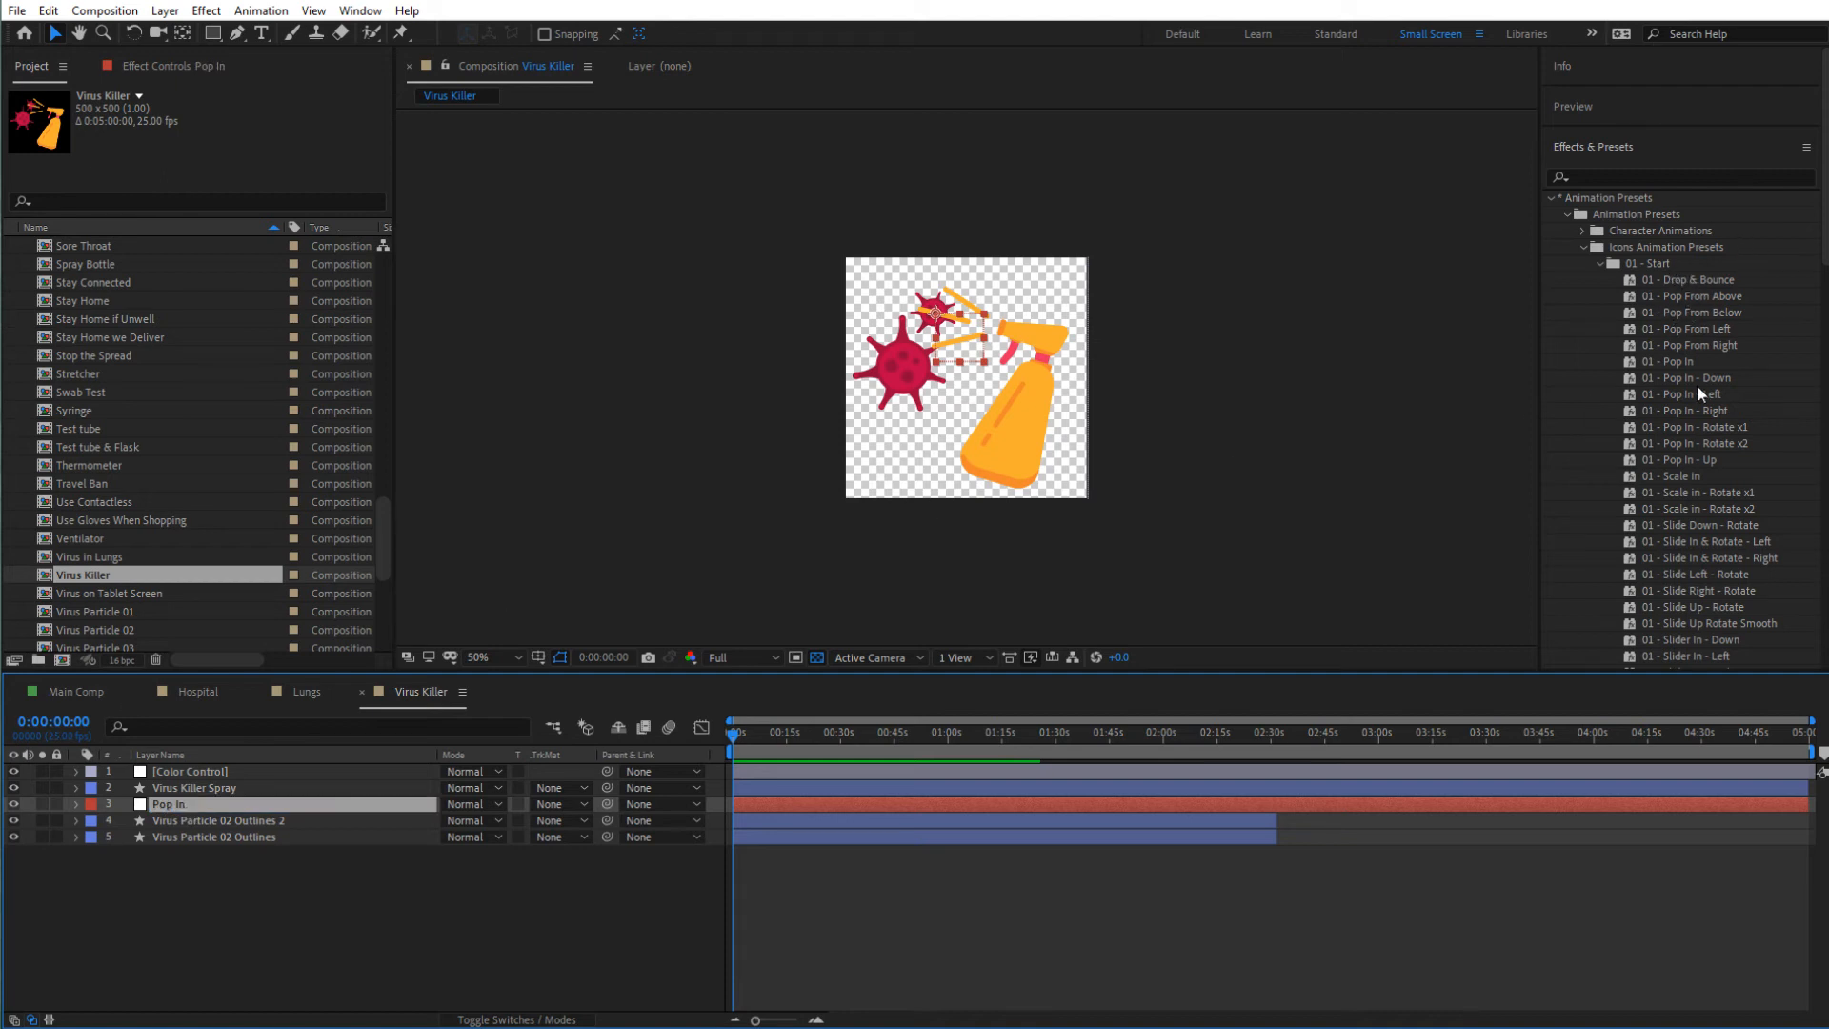
- Apply the 01 - Pop In preset to the Pop In null, parent Virus Particle 02 Outlines 2 to it and preview
double_click(1677, 363)
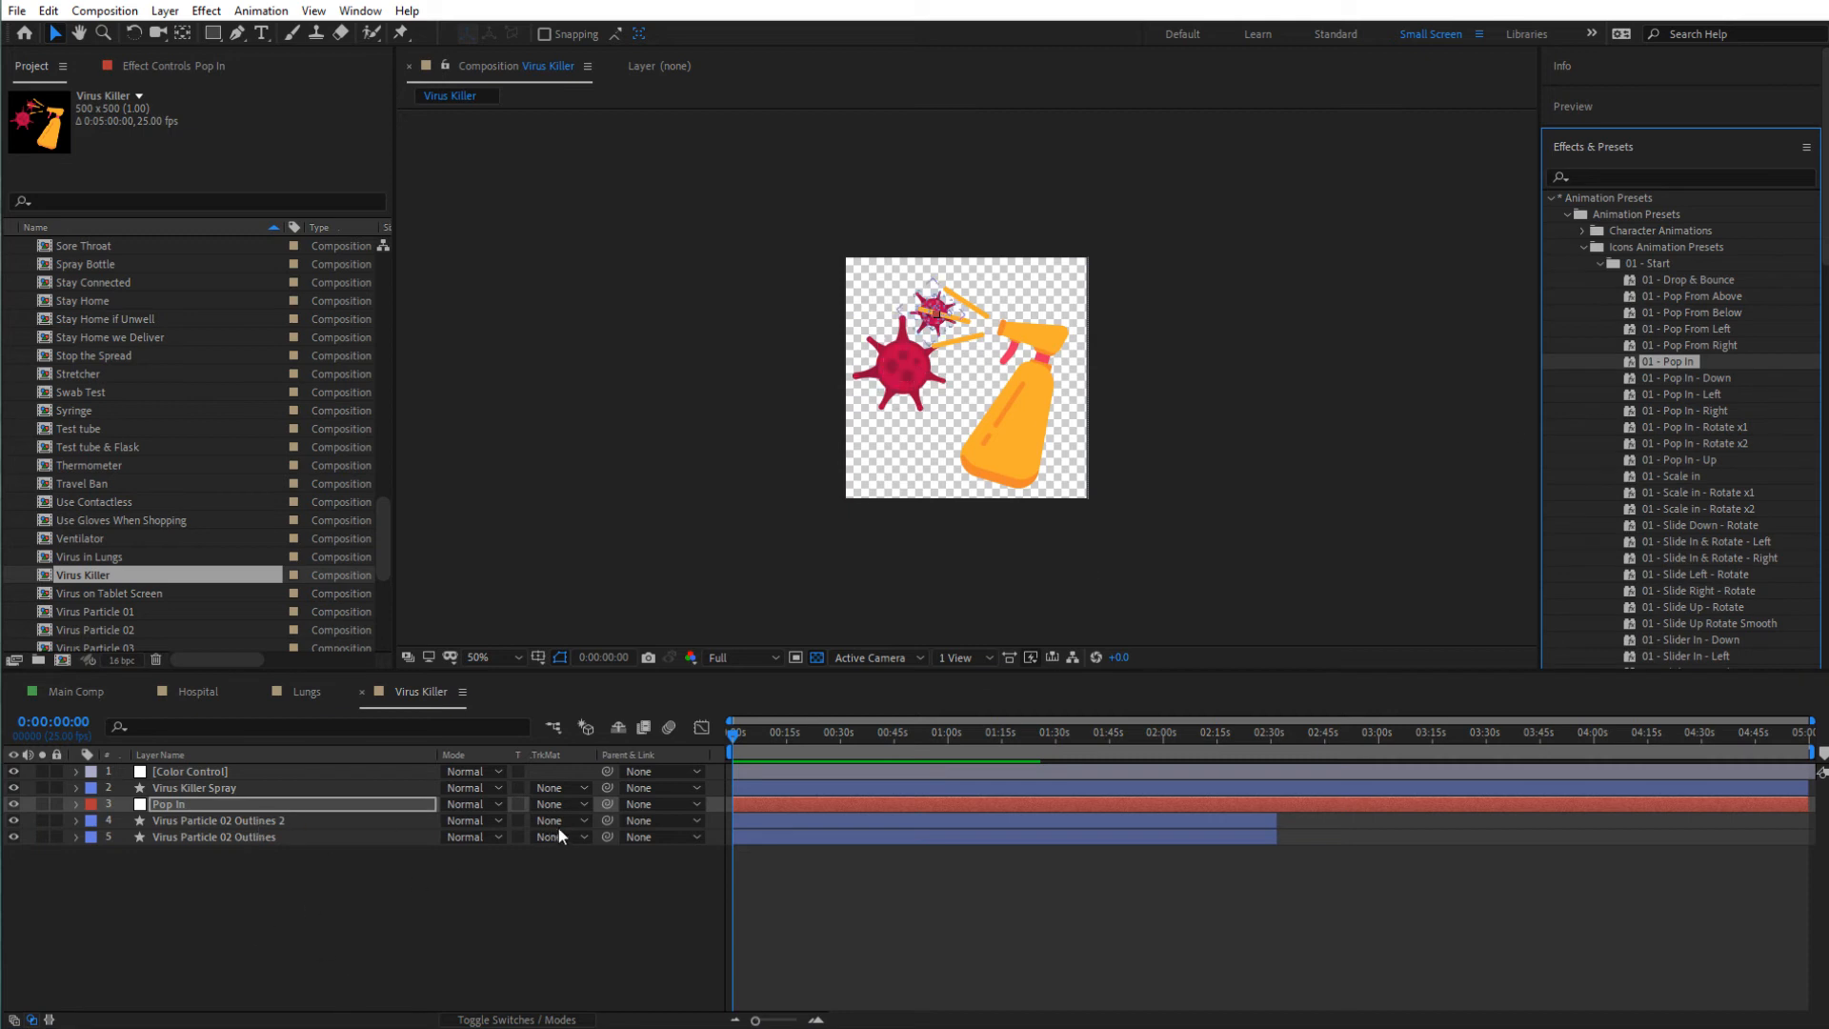
left_click_drag(609, 815, 237, 808)
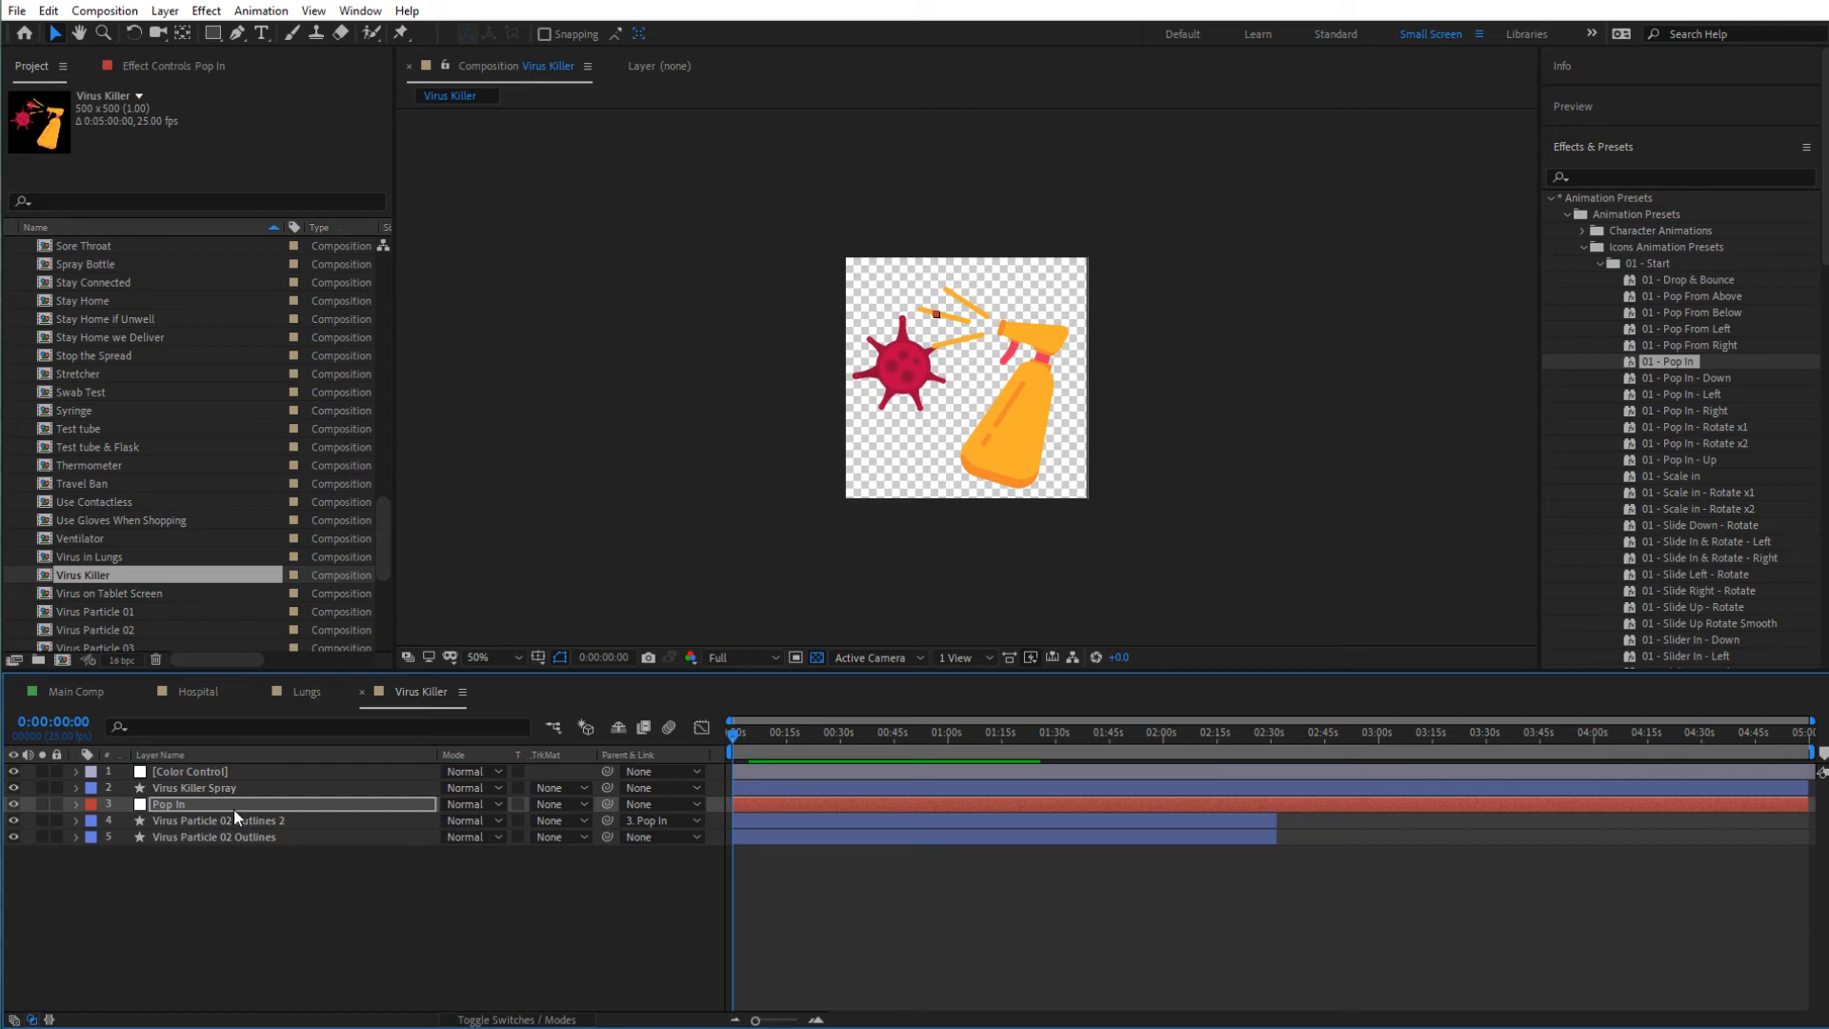
key("space")
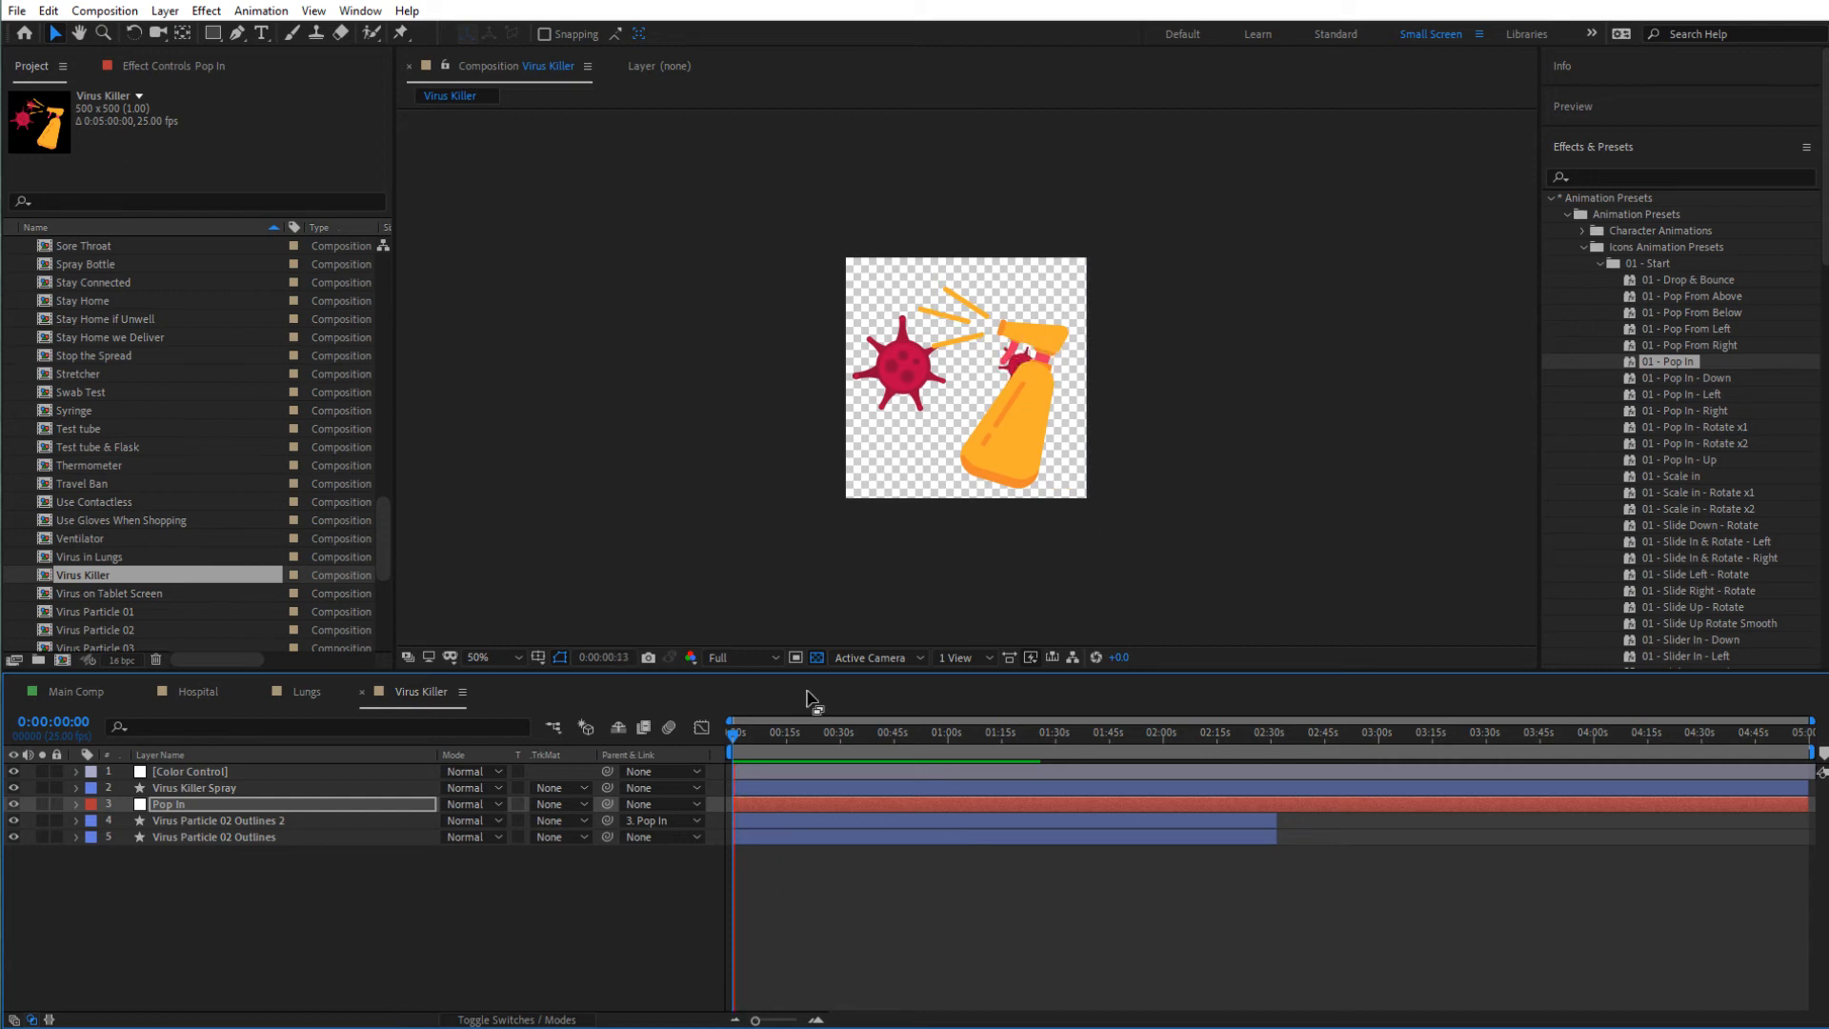
- Move the current time to 0:00:22:07, reposition the small virus into the spray's path and preview its entrance from the start
left_click(200, 815)
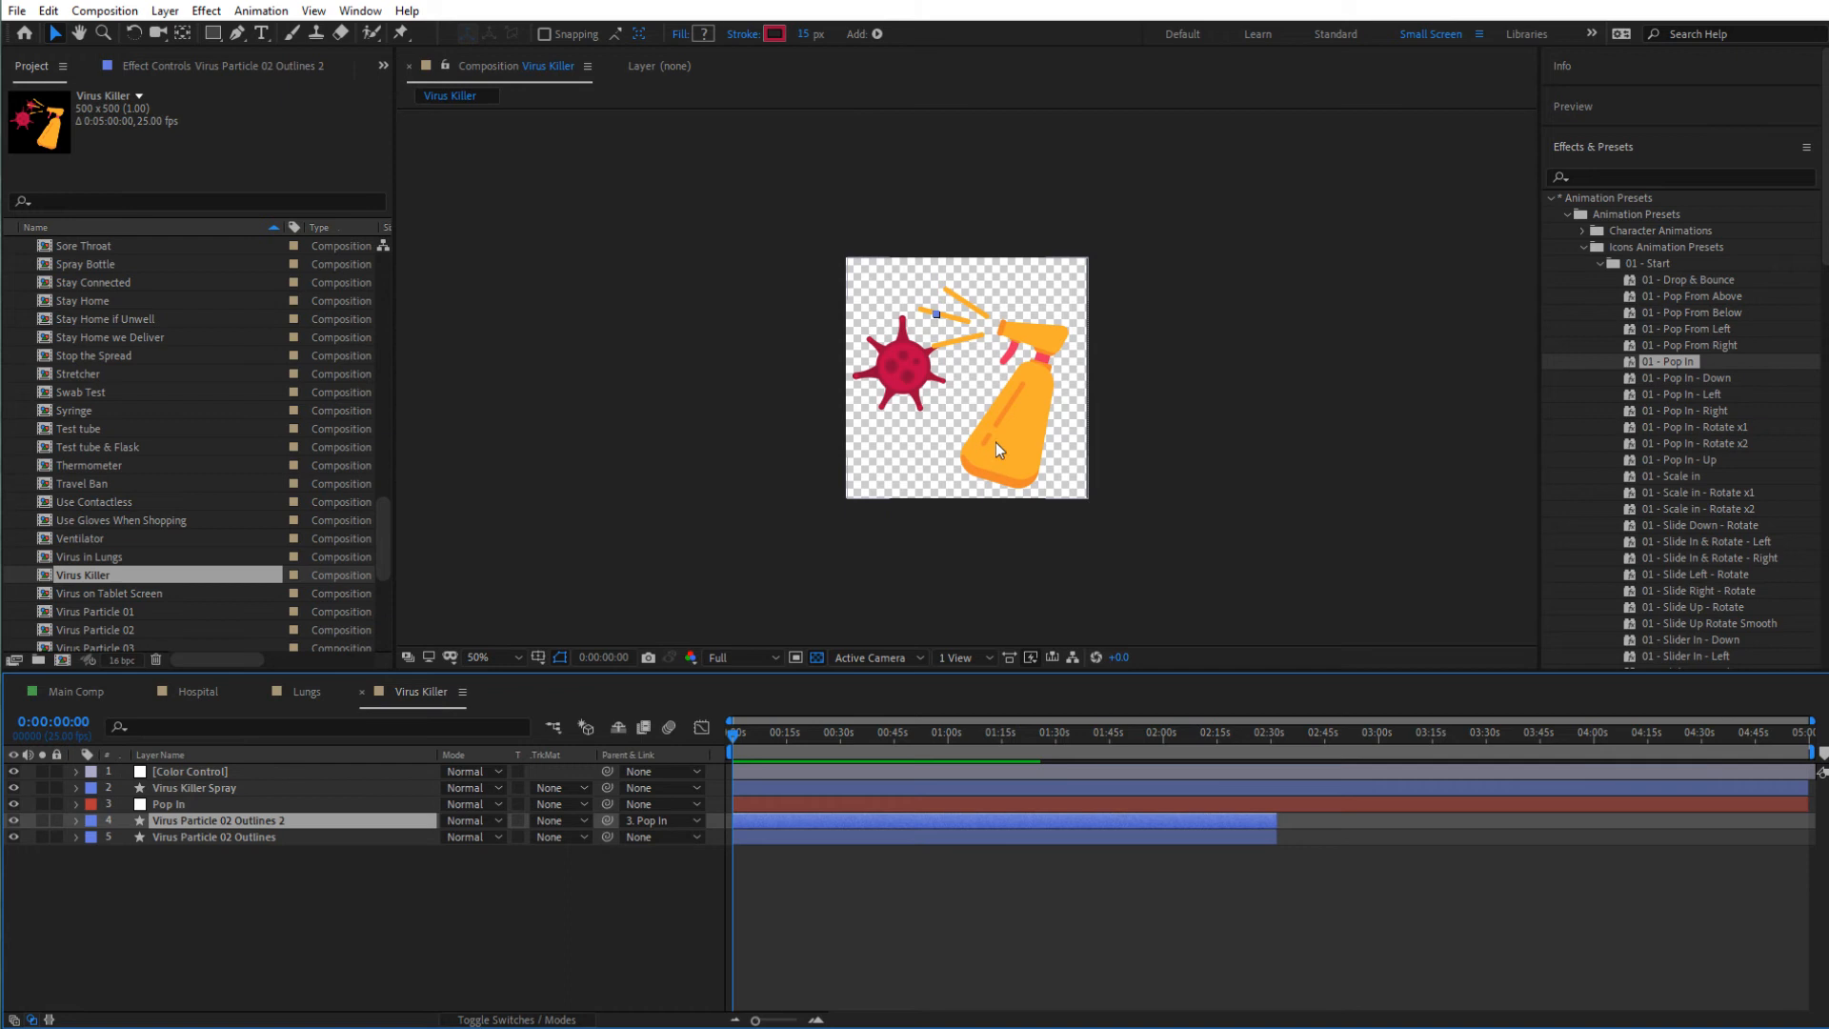
left_click_drag(791, 735, 728, 741)
key("s")
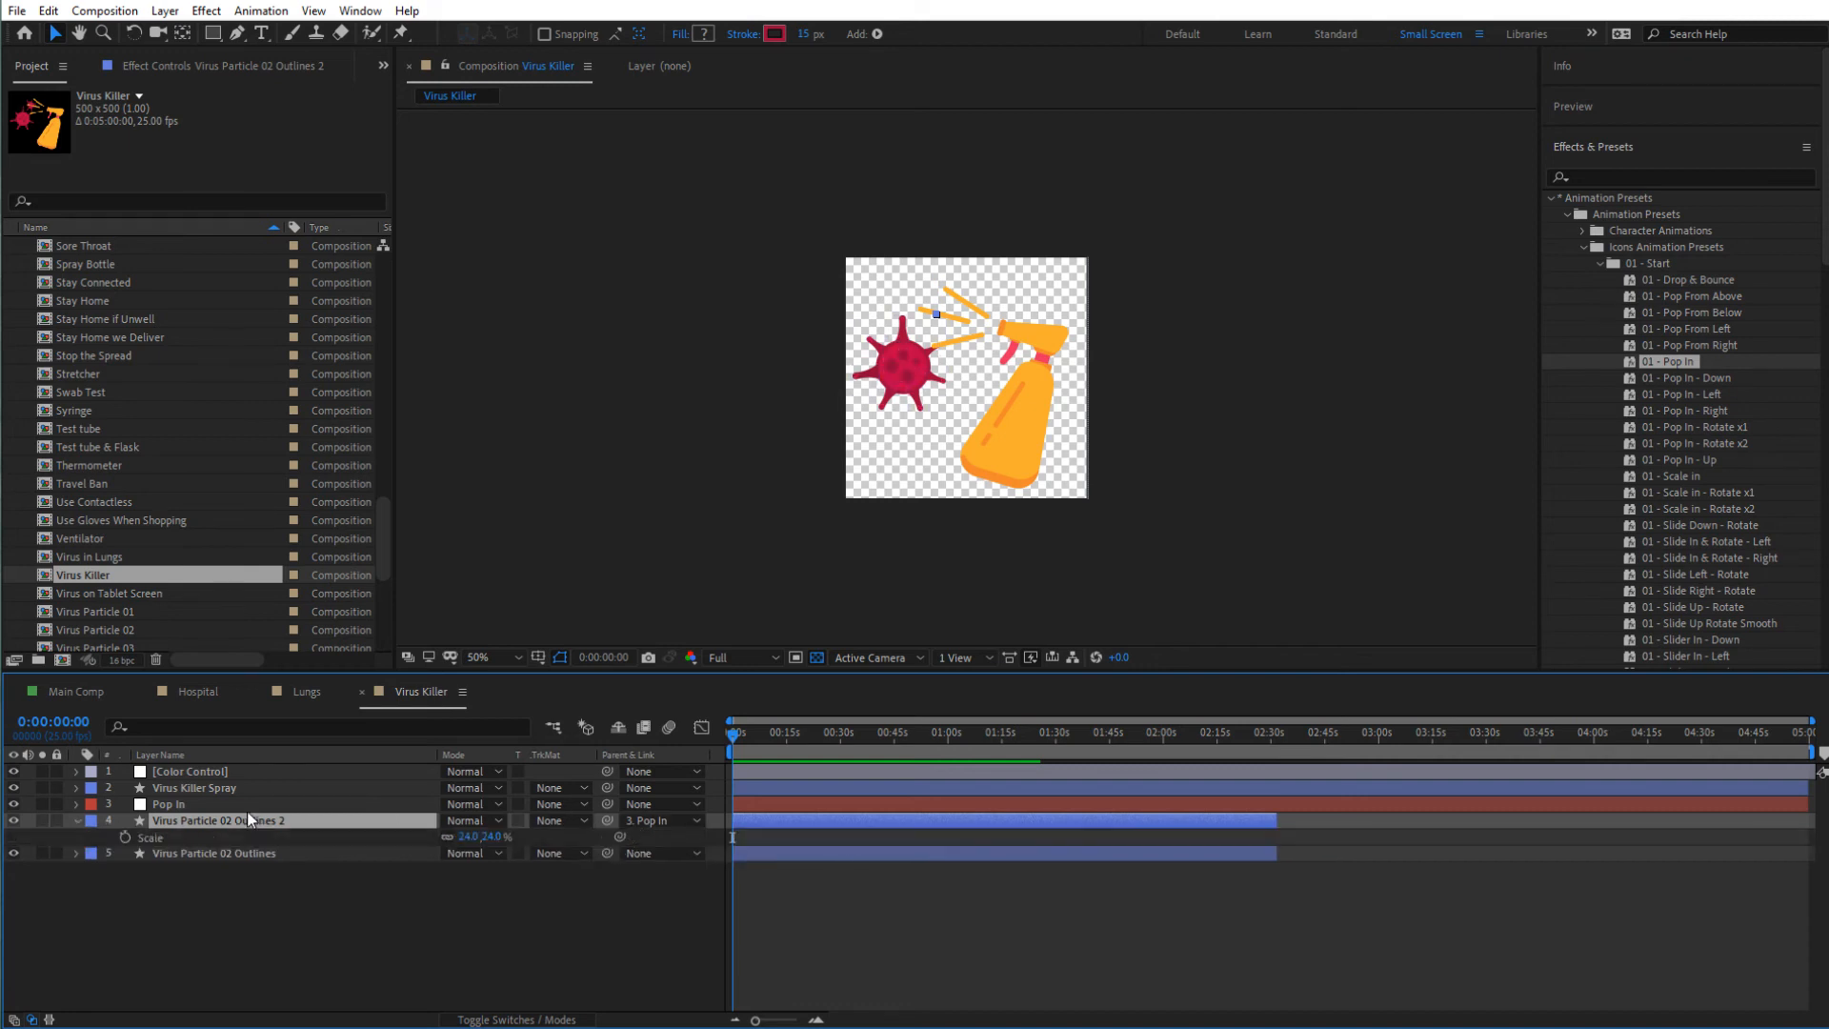
key("s")
mouse_move(830, 753)
left_mouse_down()
mouse_move(734, 752)
mouse_move(814, 739)
left_mouse_up()
left_click_drag(1025, 369, 943, 321)
key("ctrl+shift+a")
key("space")
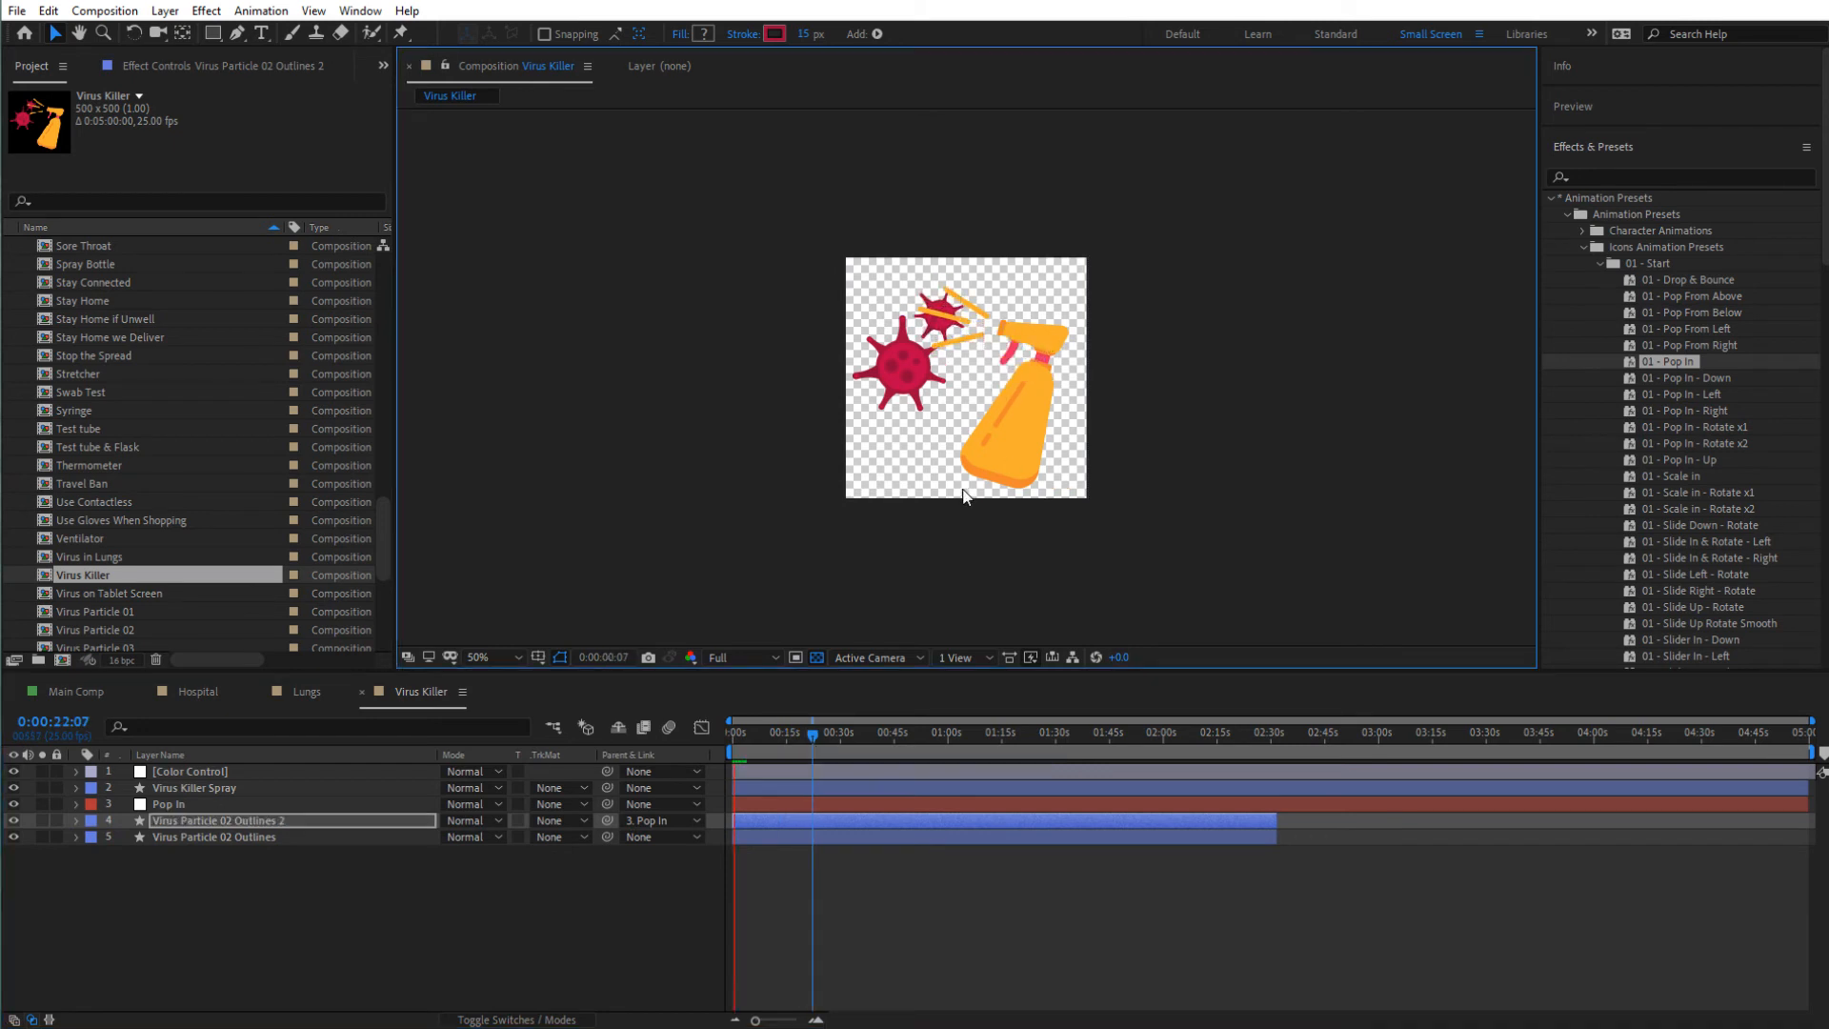
left_click(808, 752)
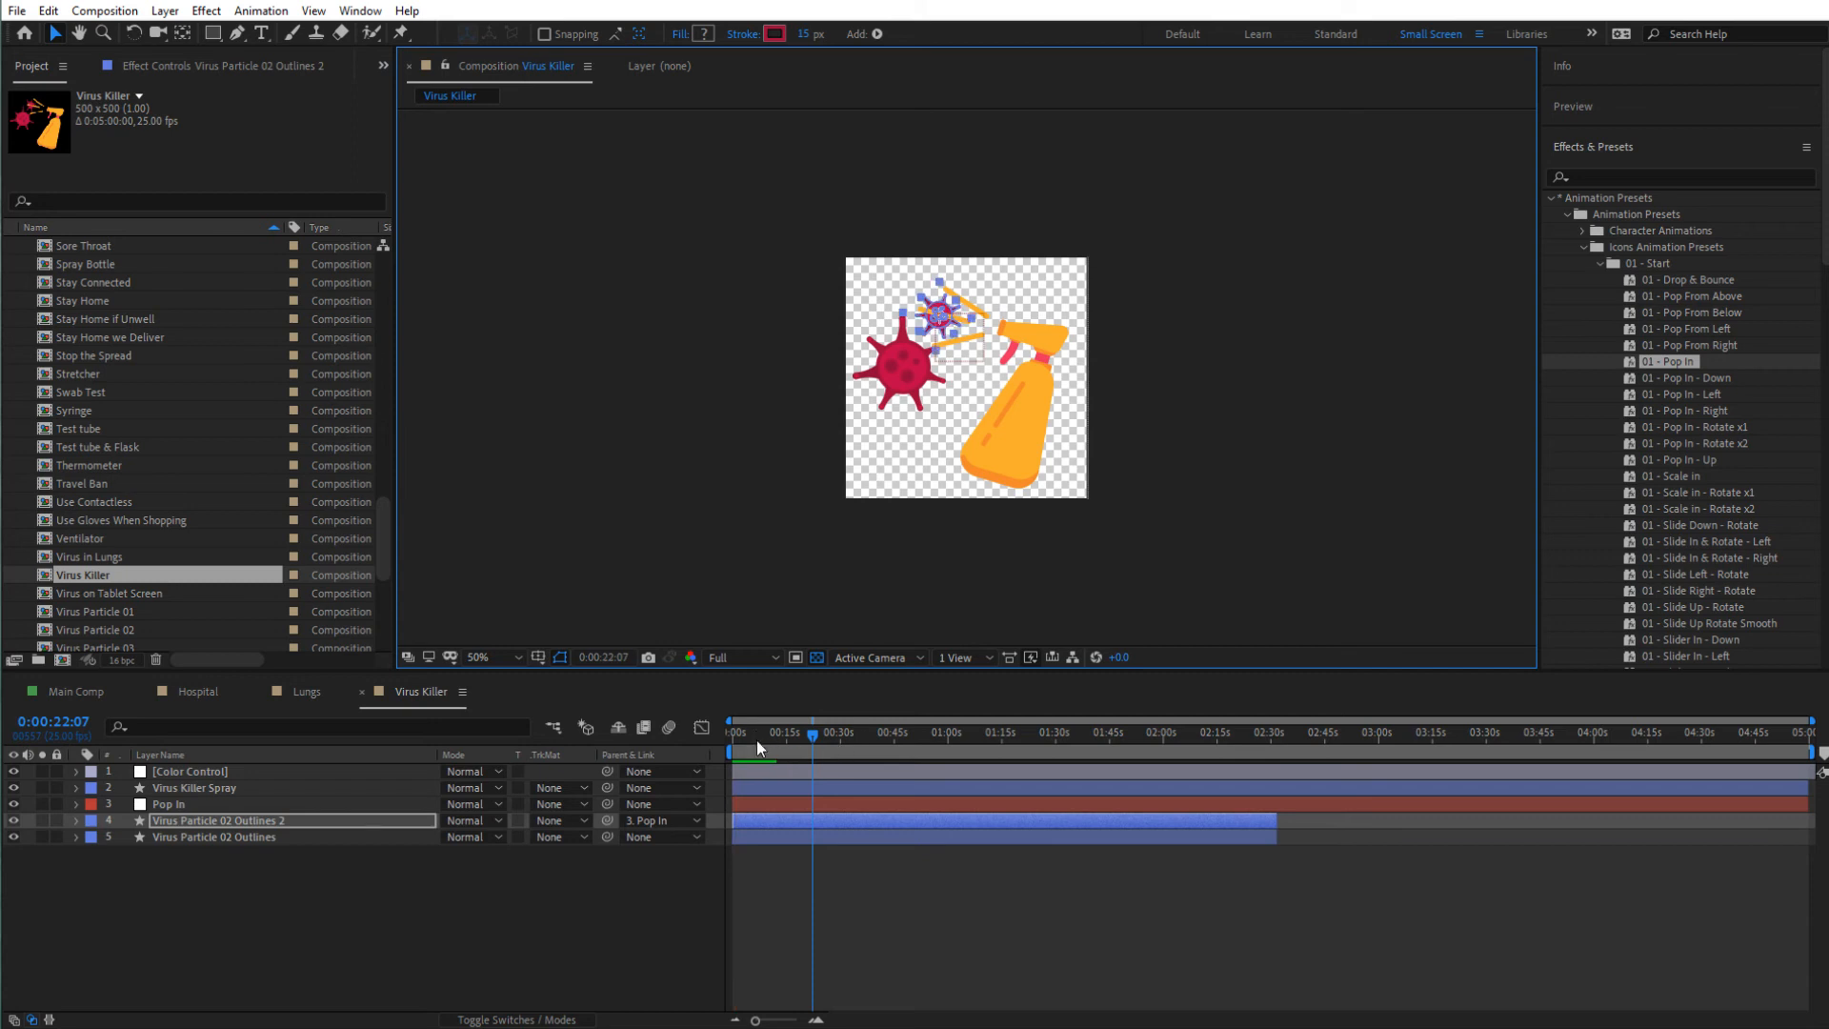
key("space")
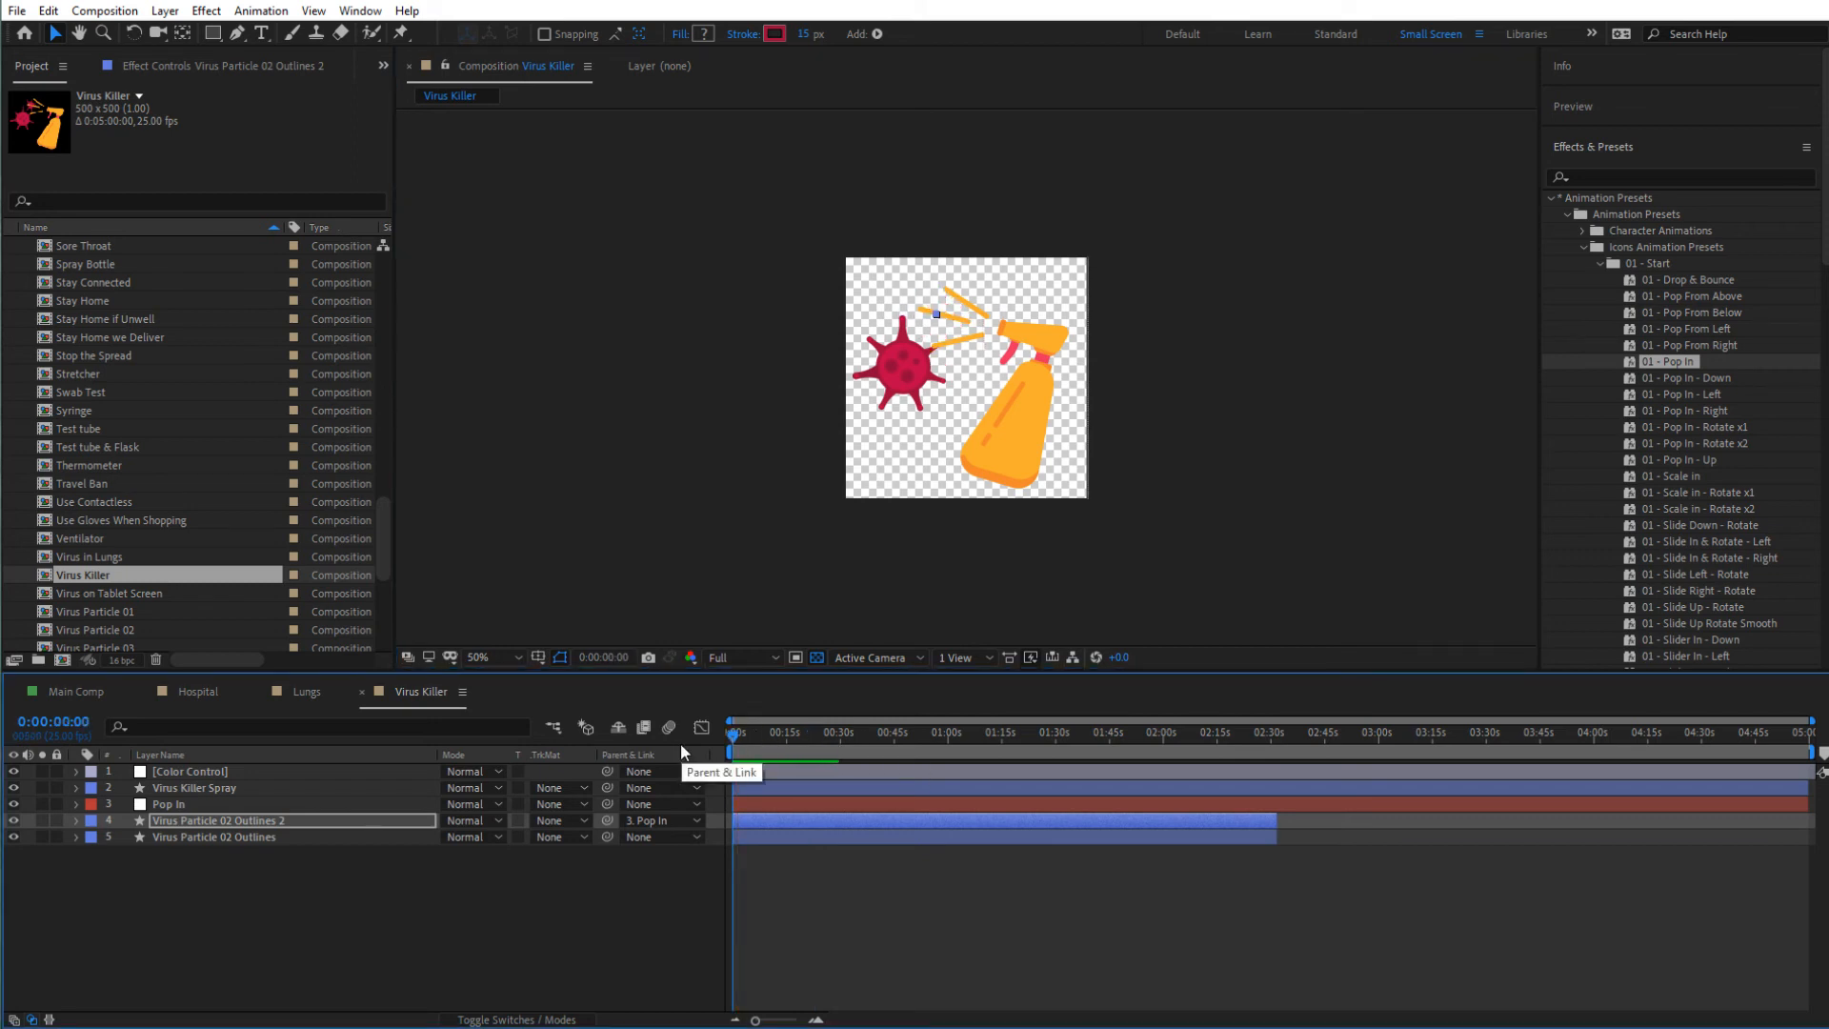
key("space")
- Select the Virus Particle 02 Outlines layer and move the current time to 0:00:00:22
left_click(815, 1019)
left_click(815, 1019)
left_click(815, 1019)
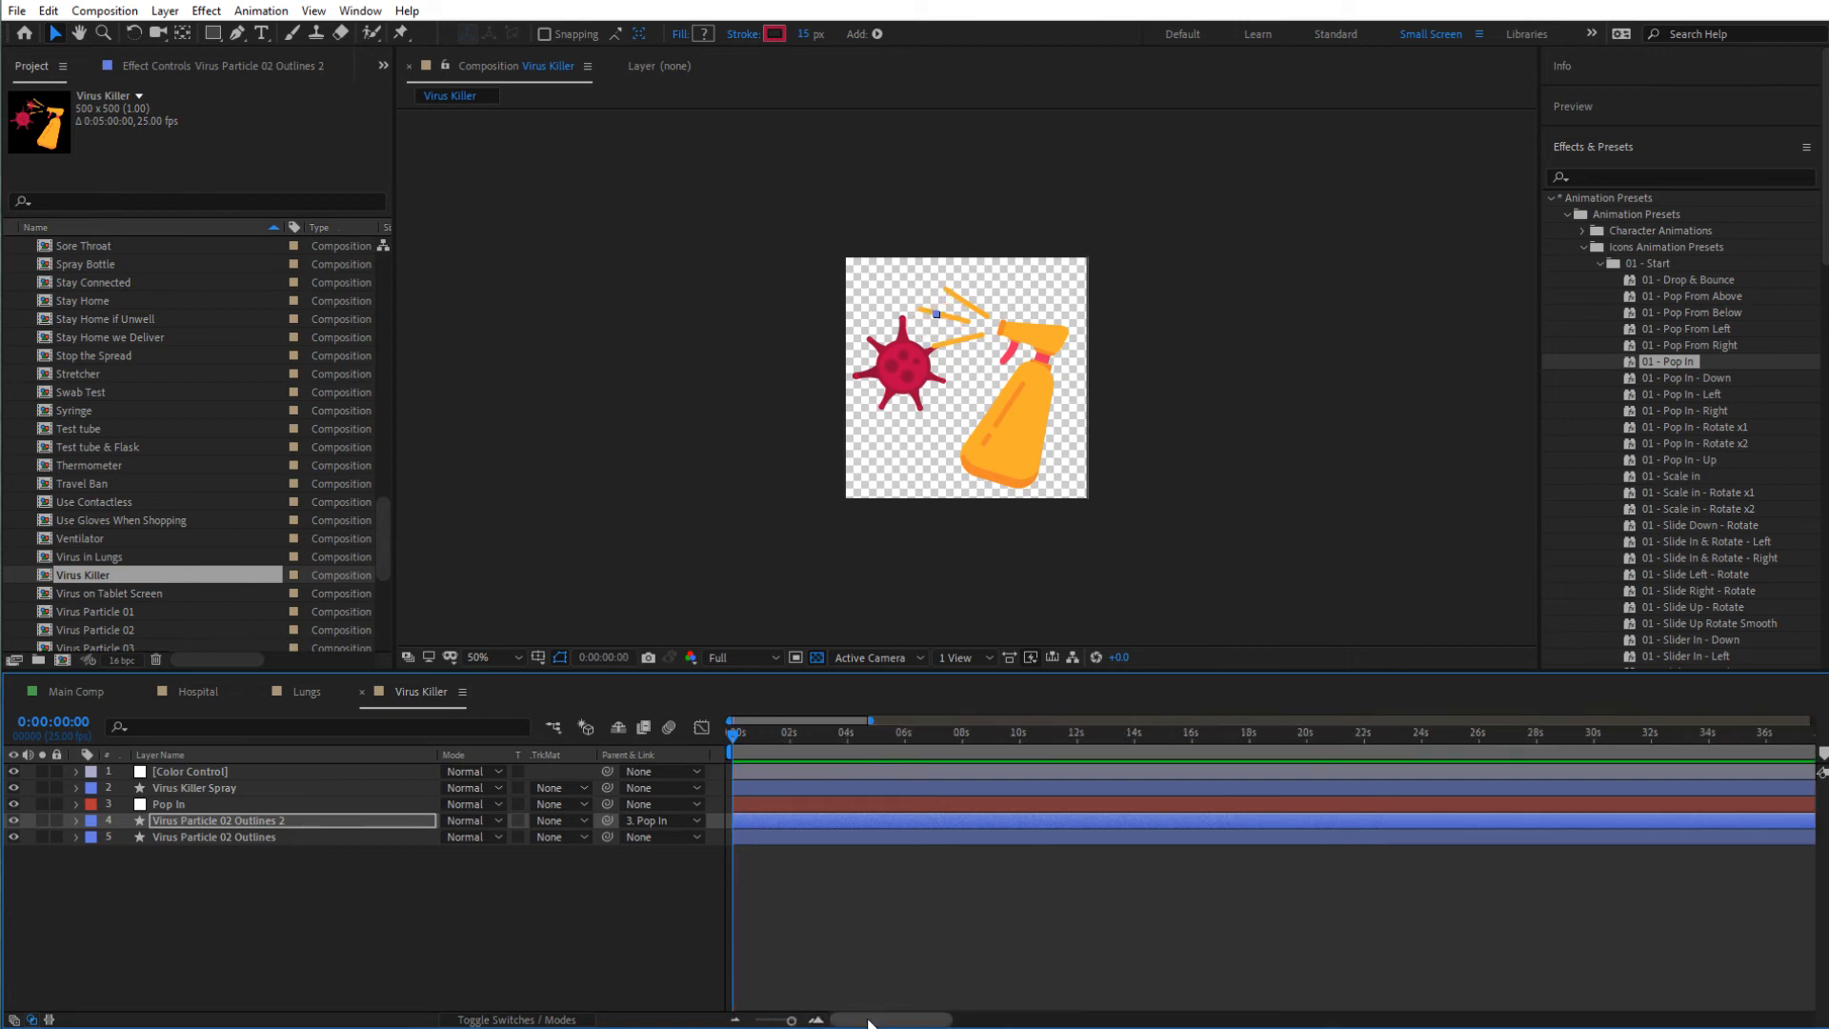
left_click(909, 389)
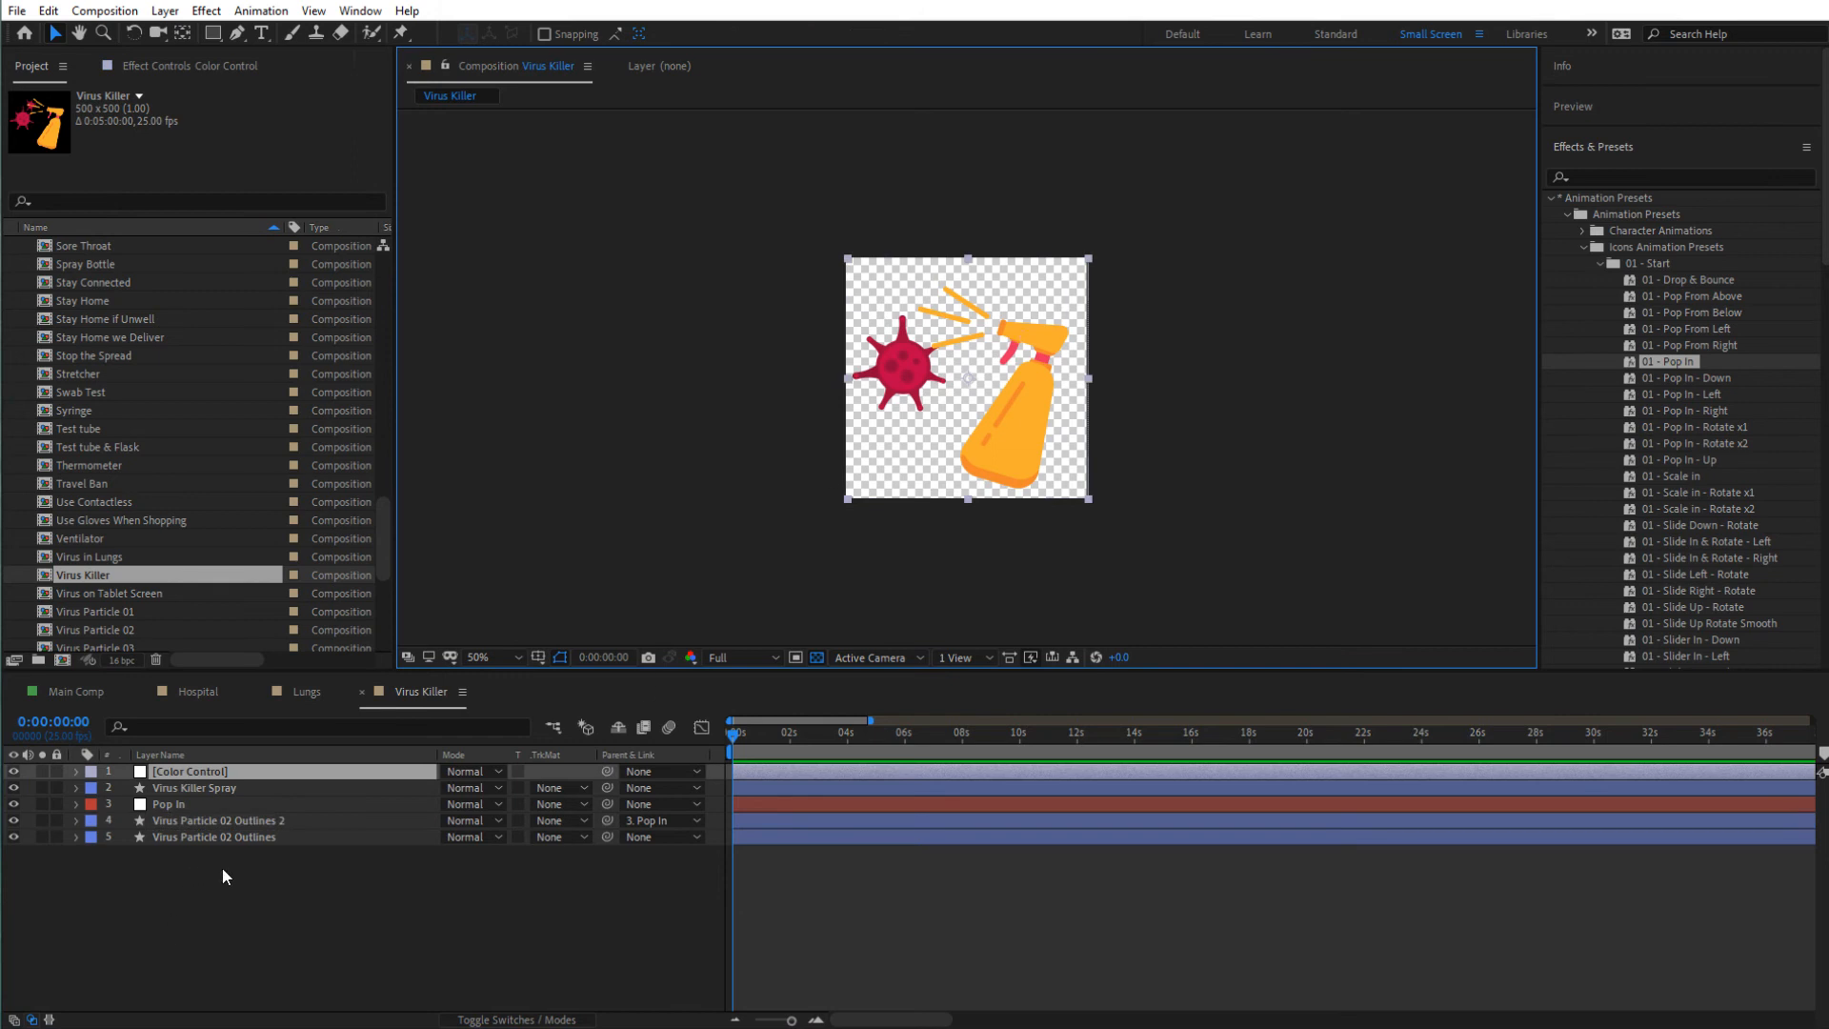
left_click(223, 869)
left_click(205, 838)
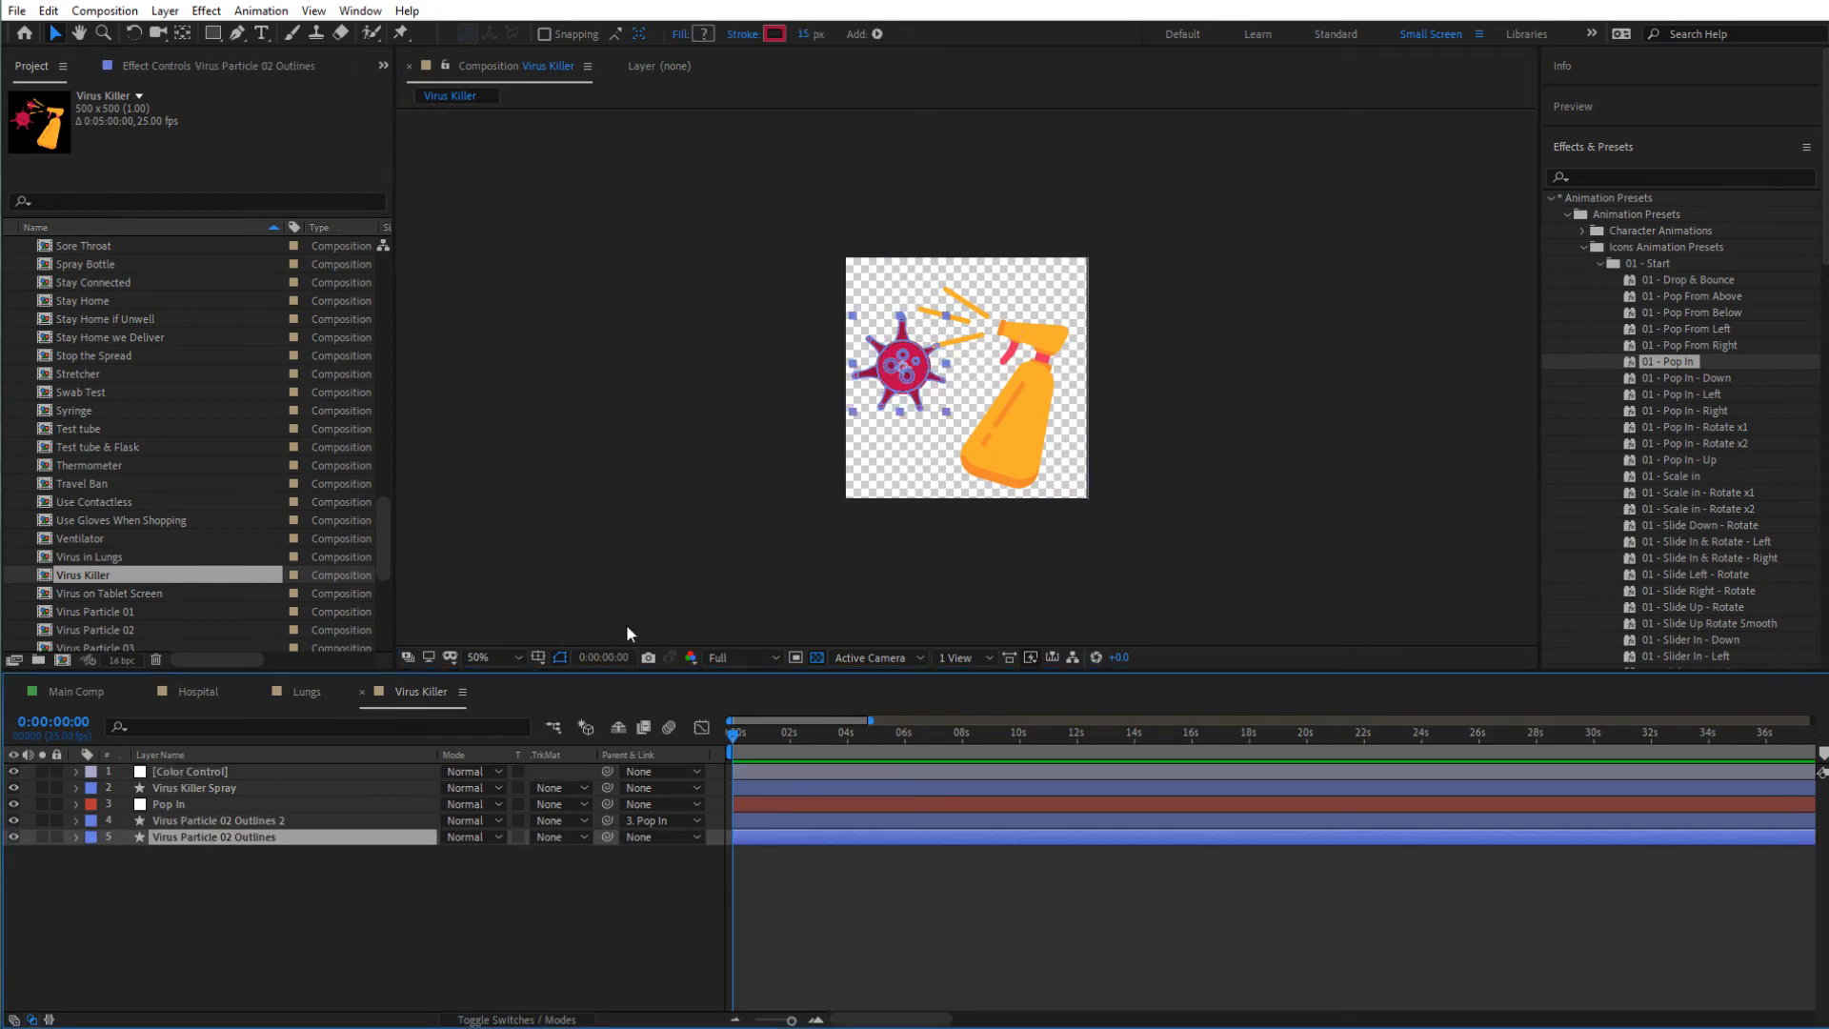
left_click(817, 1018)
left_click(816, 1018)
left_click_drag(747, 739, 837, 750)
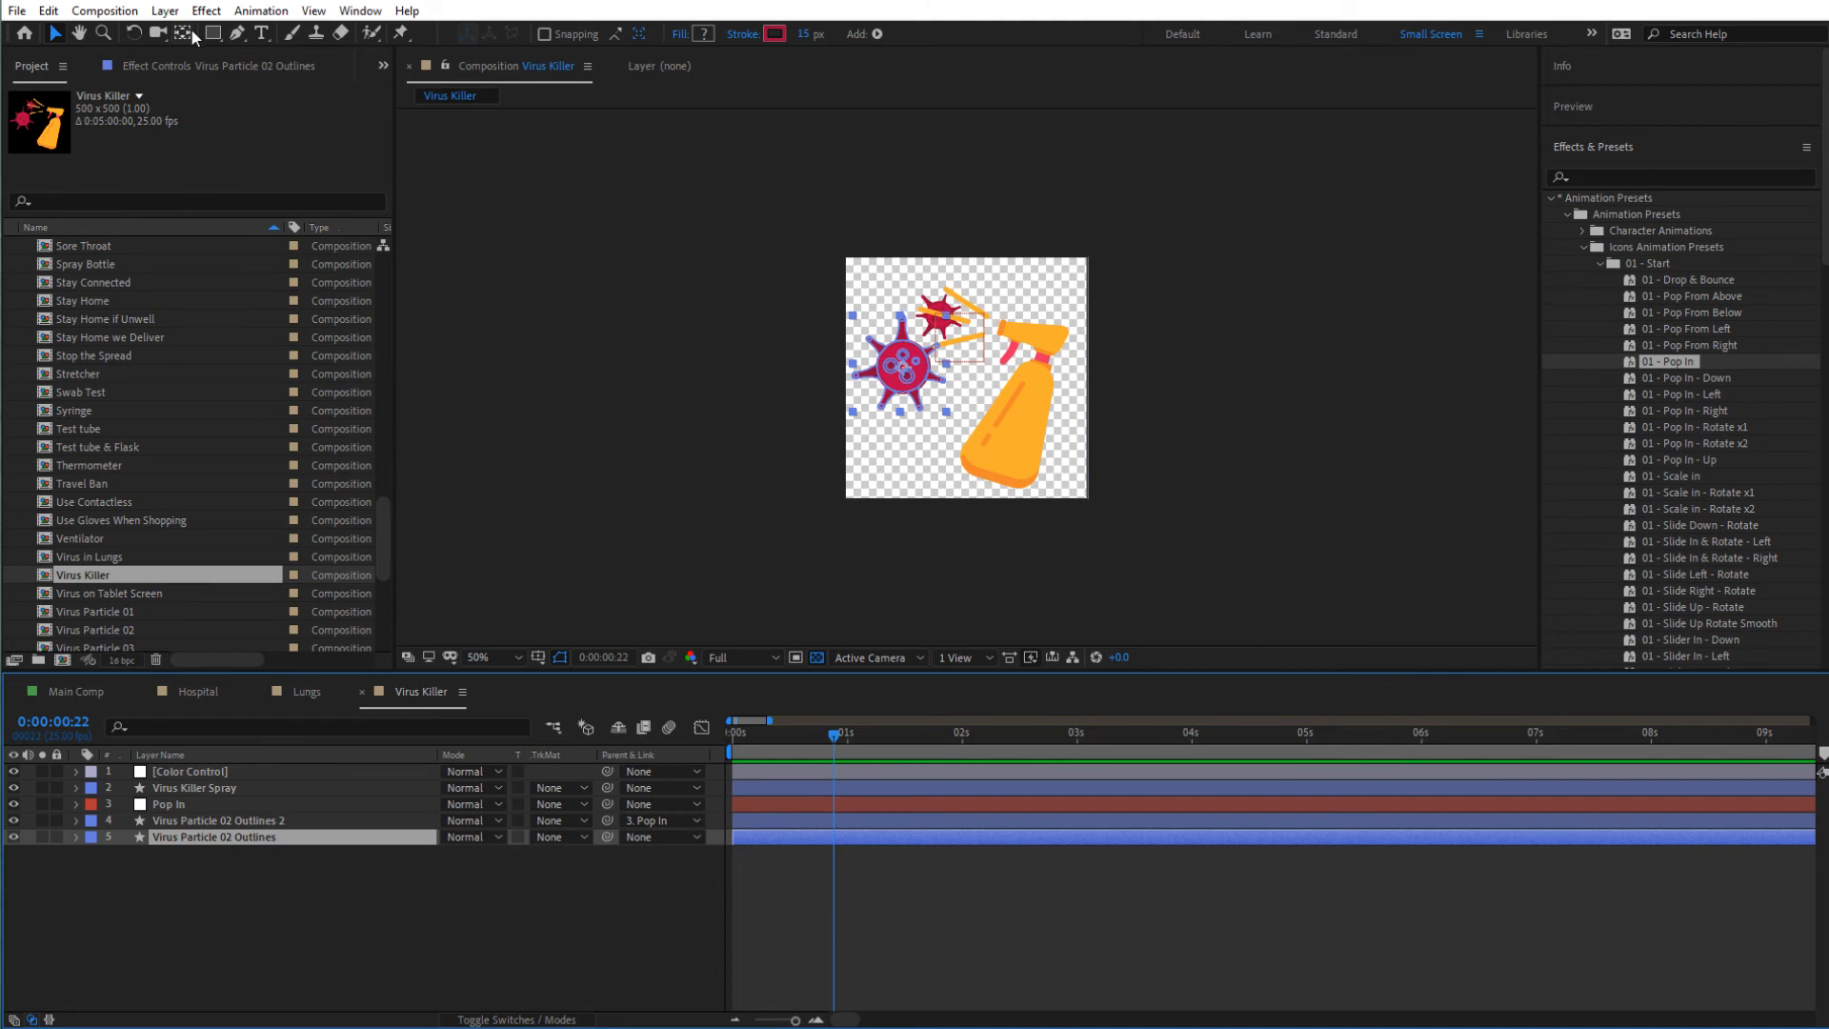
- Add another null directly above the Virus Particle 02 Outlines layer and apply the 01 - Pop In preset to it
left_click(165, 11)
mouse_move(202, 36)
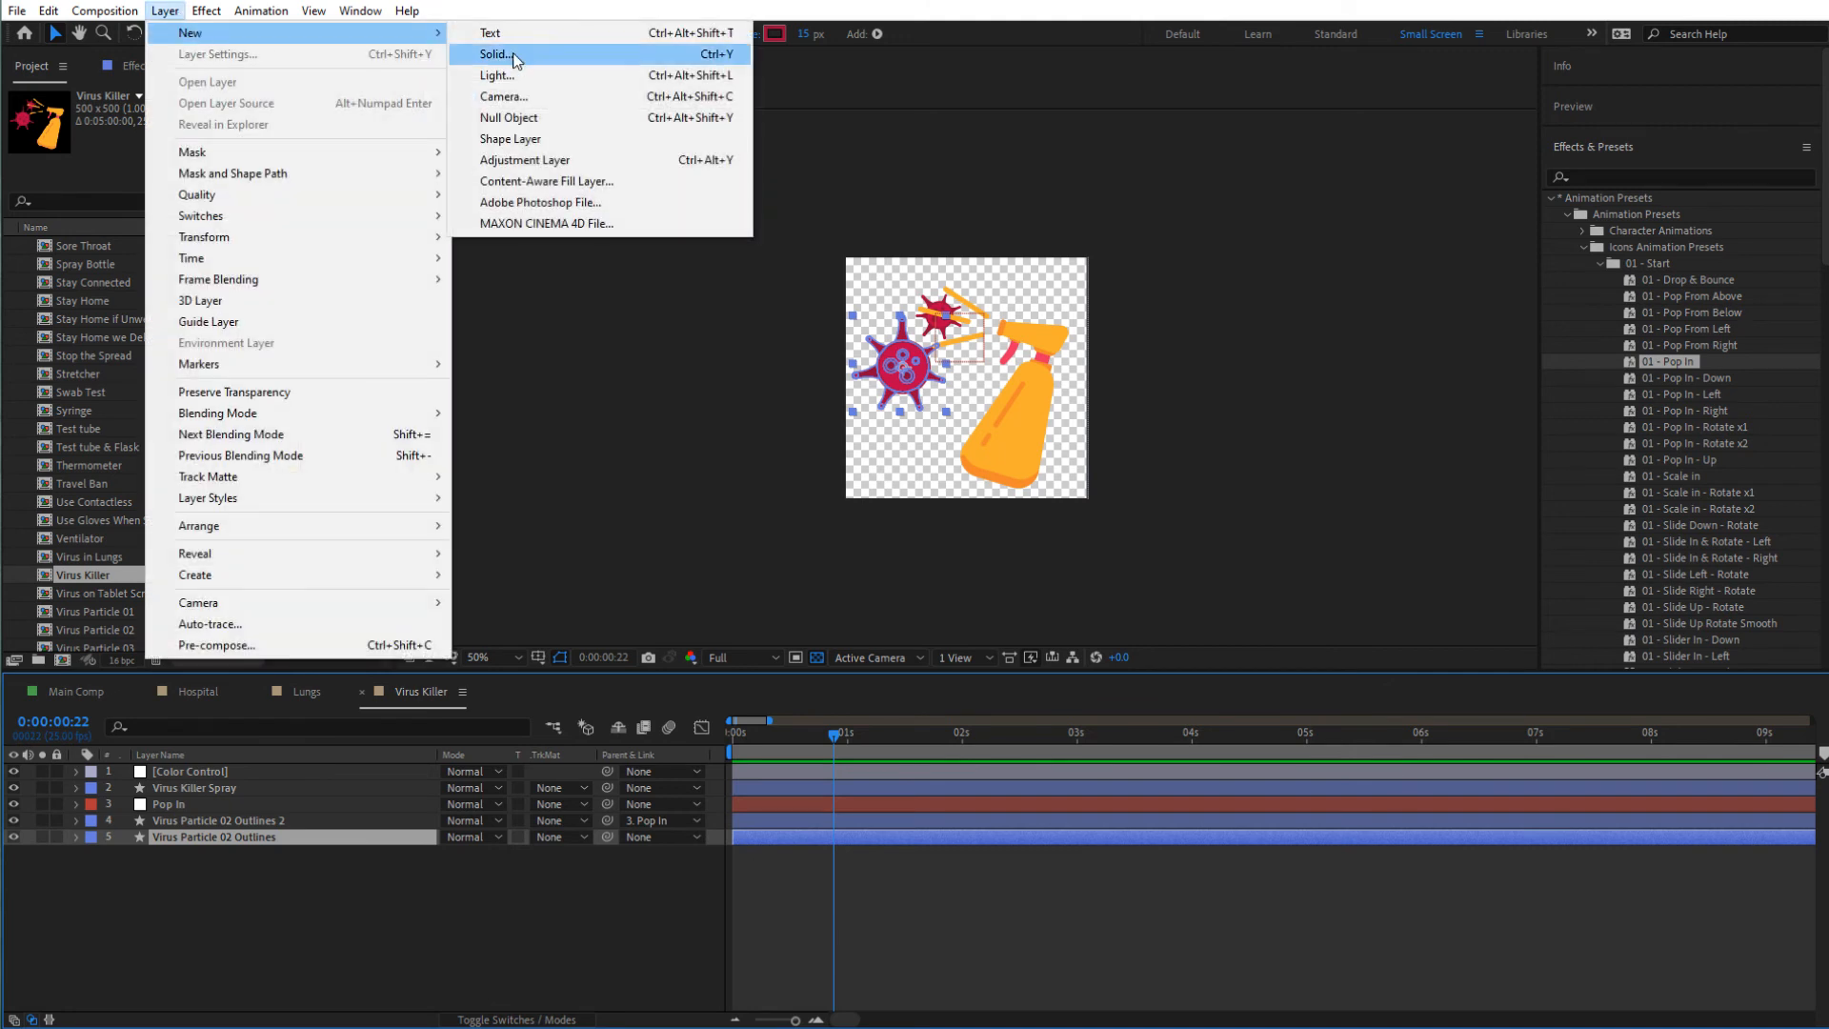
left_click(500, 117)
mouse_move(178, 837)
left_mouse_down()
mouse_move(197, 890)
mouse_move(181, 850)
left_mouse_up()
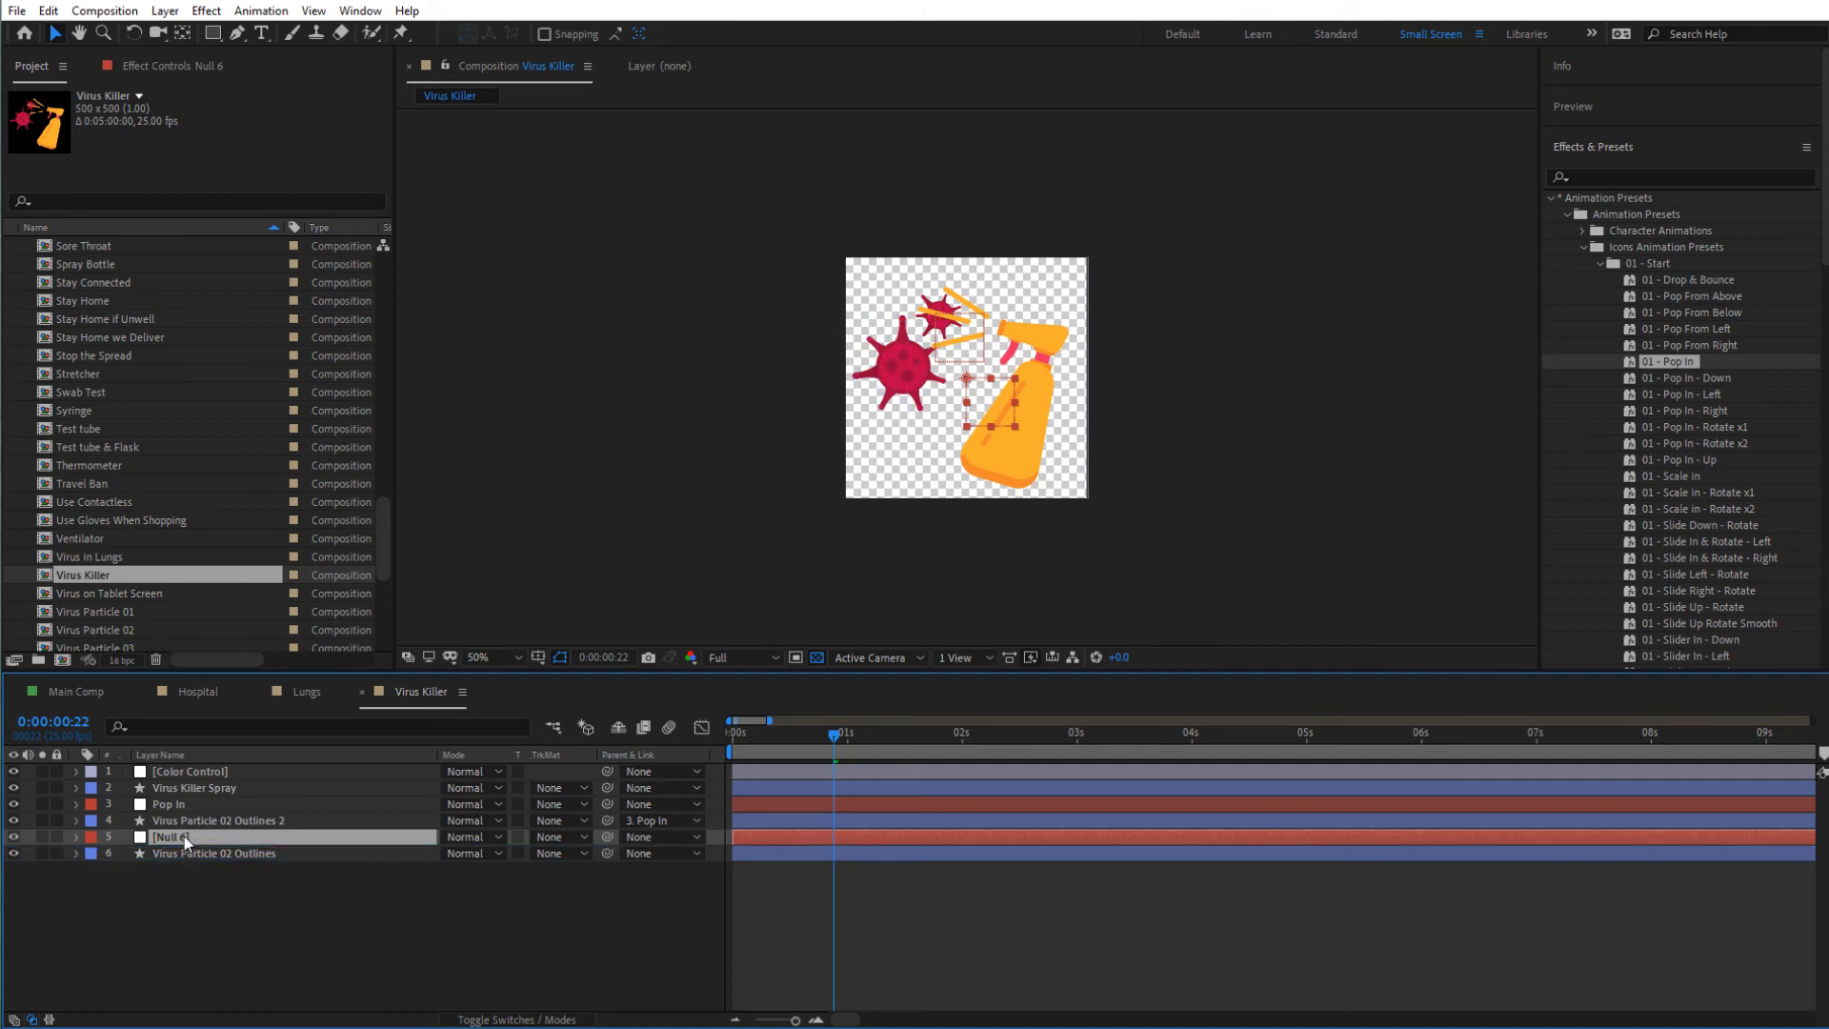
left_click(1683, 362)
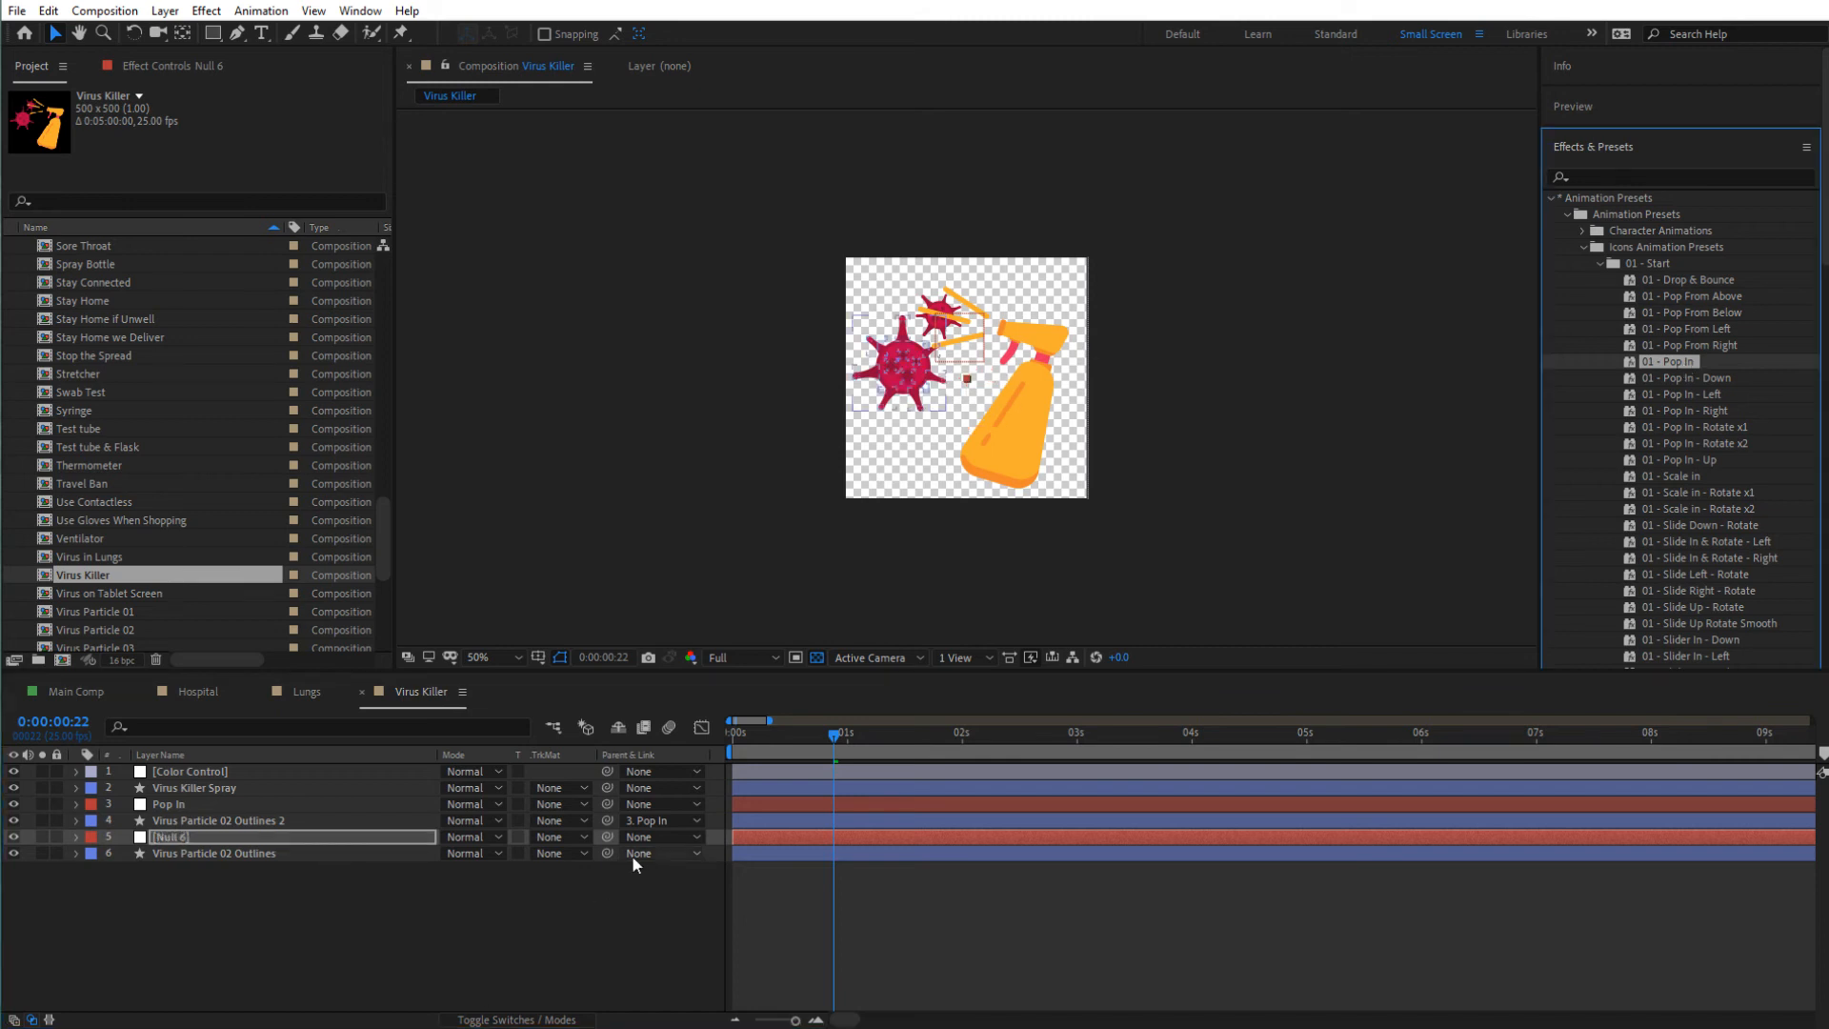
- Parent the Virus Particle 02 Outlines layer to the new null above it and preview the entrance
left_click_drag(608, 852, 349, 837)
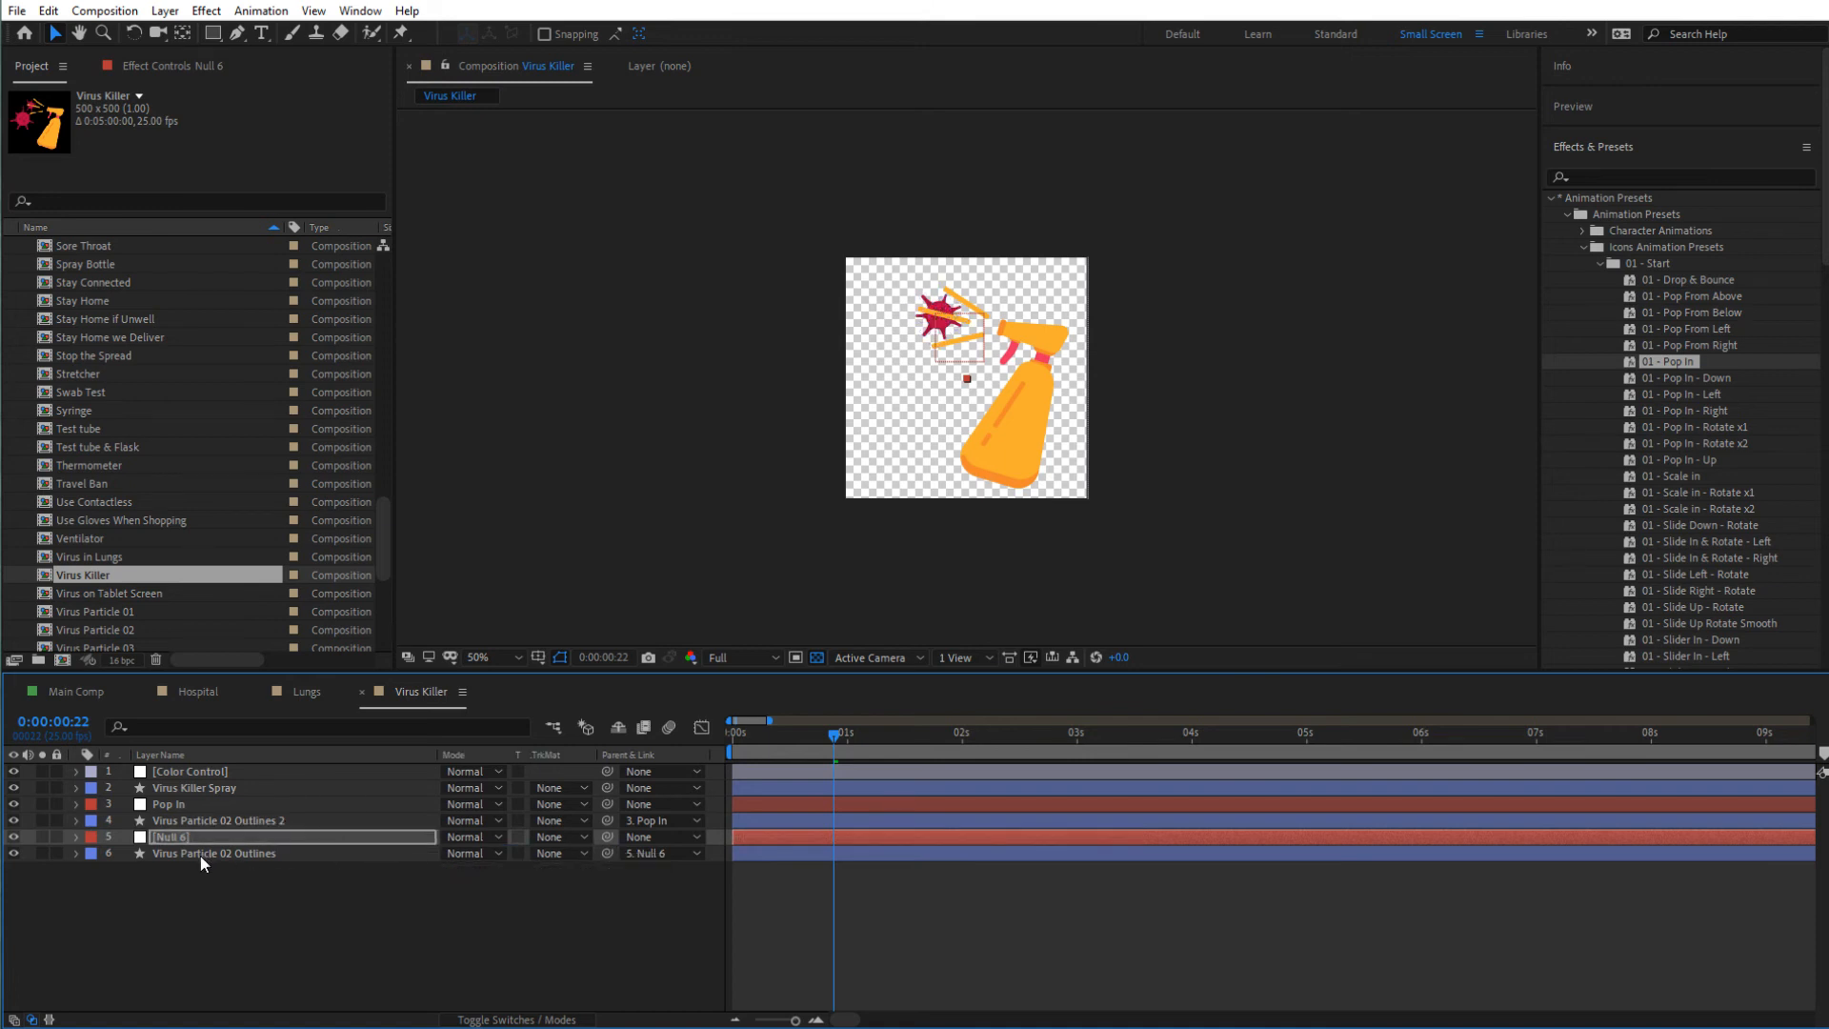
key("space")
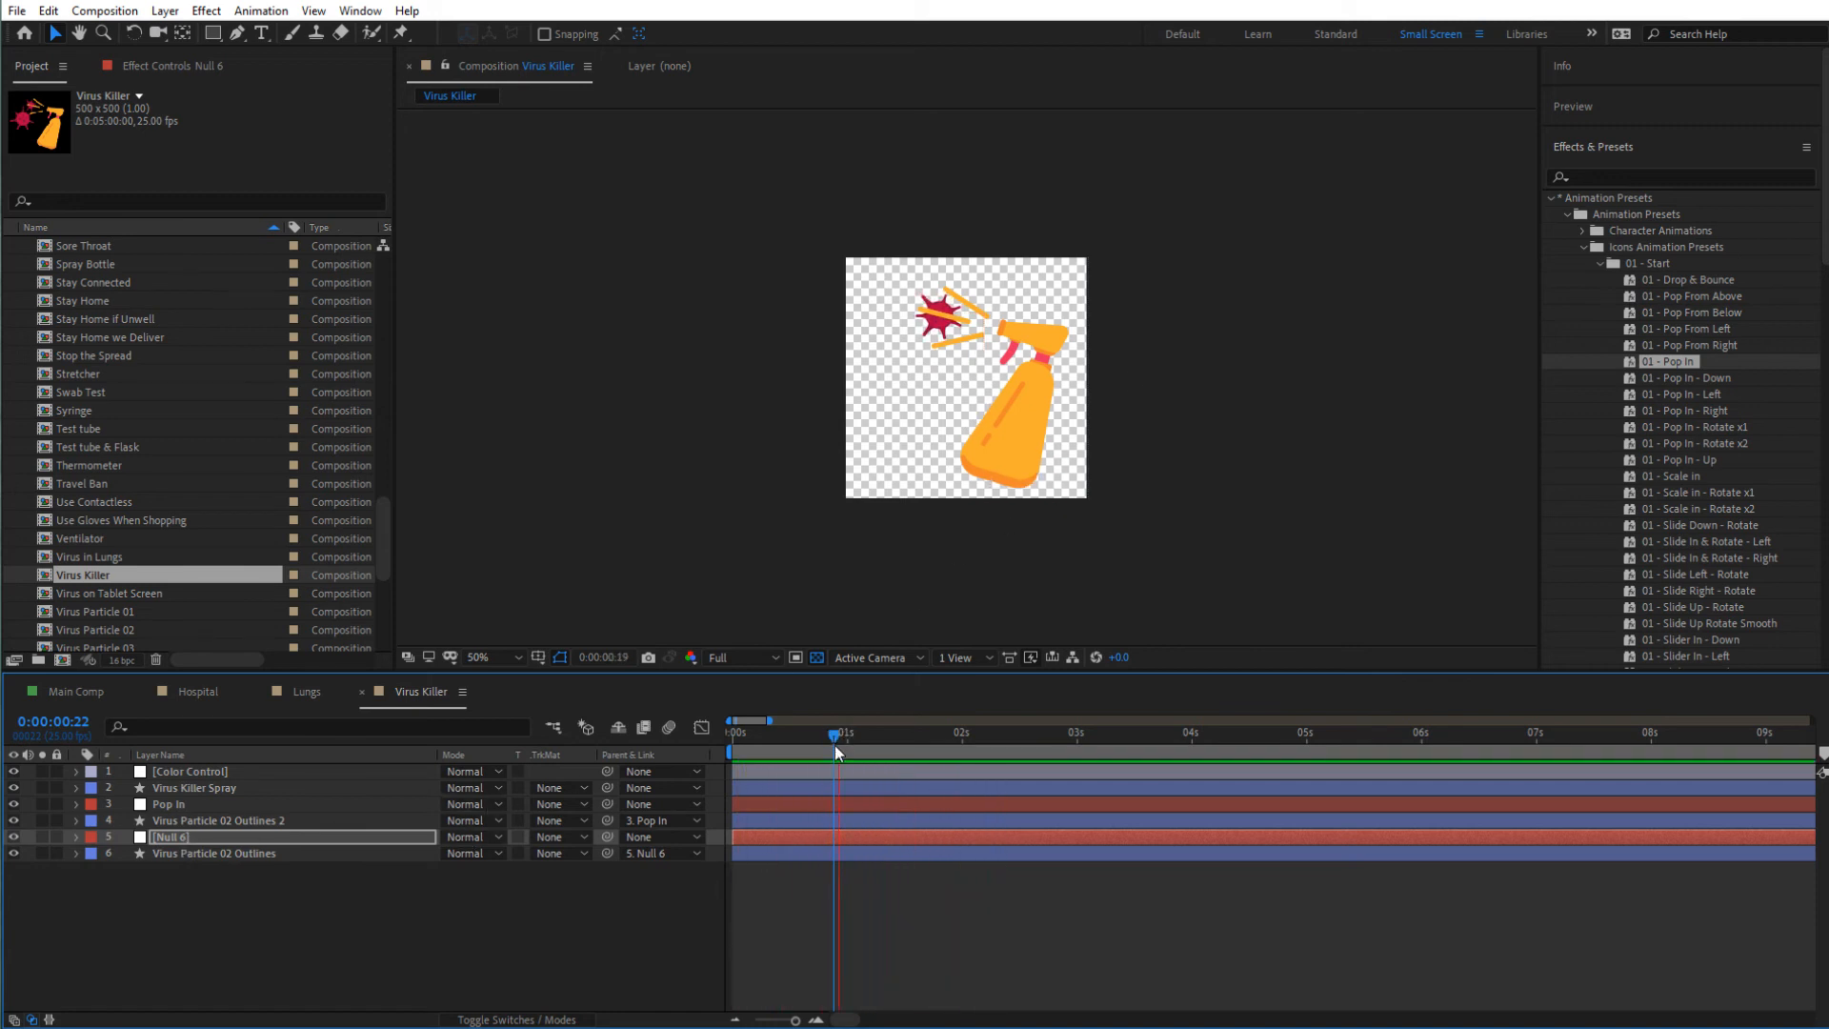
key("space")
- Move the current time to 0:00:01:21, reposition the larger virus slightly and preview its entrance
left_click(839, 854)
left_click_drag(832, 752, 949, 752)
left_click_drag(1016, 483, 912, 381)
left_click(926, 462)
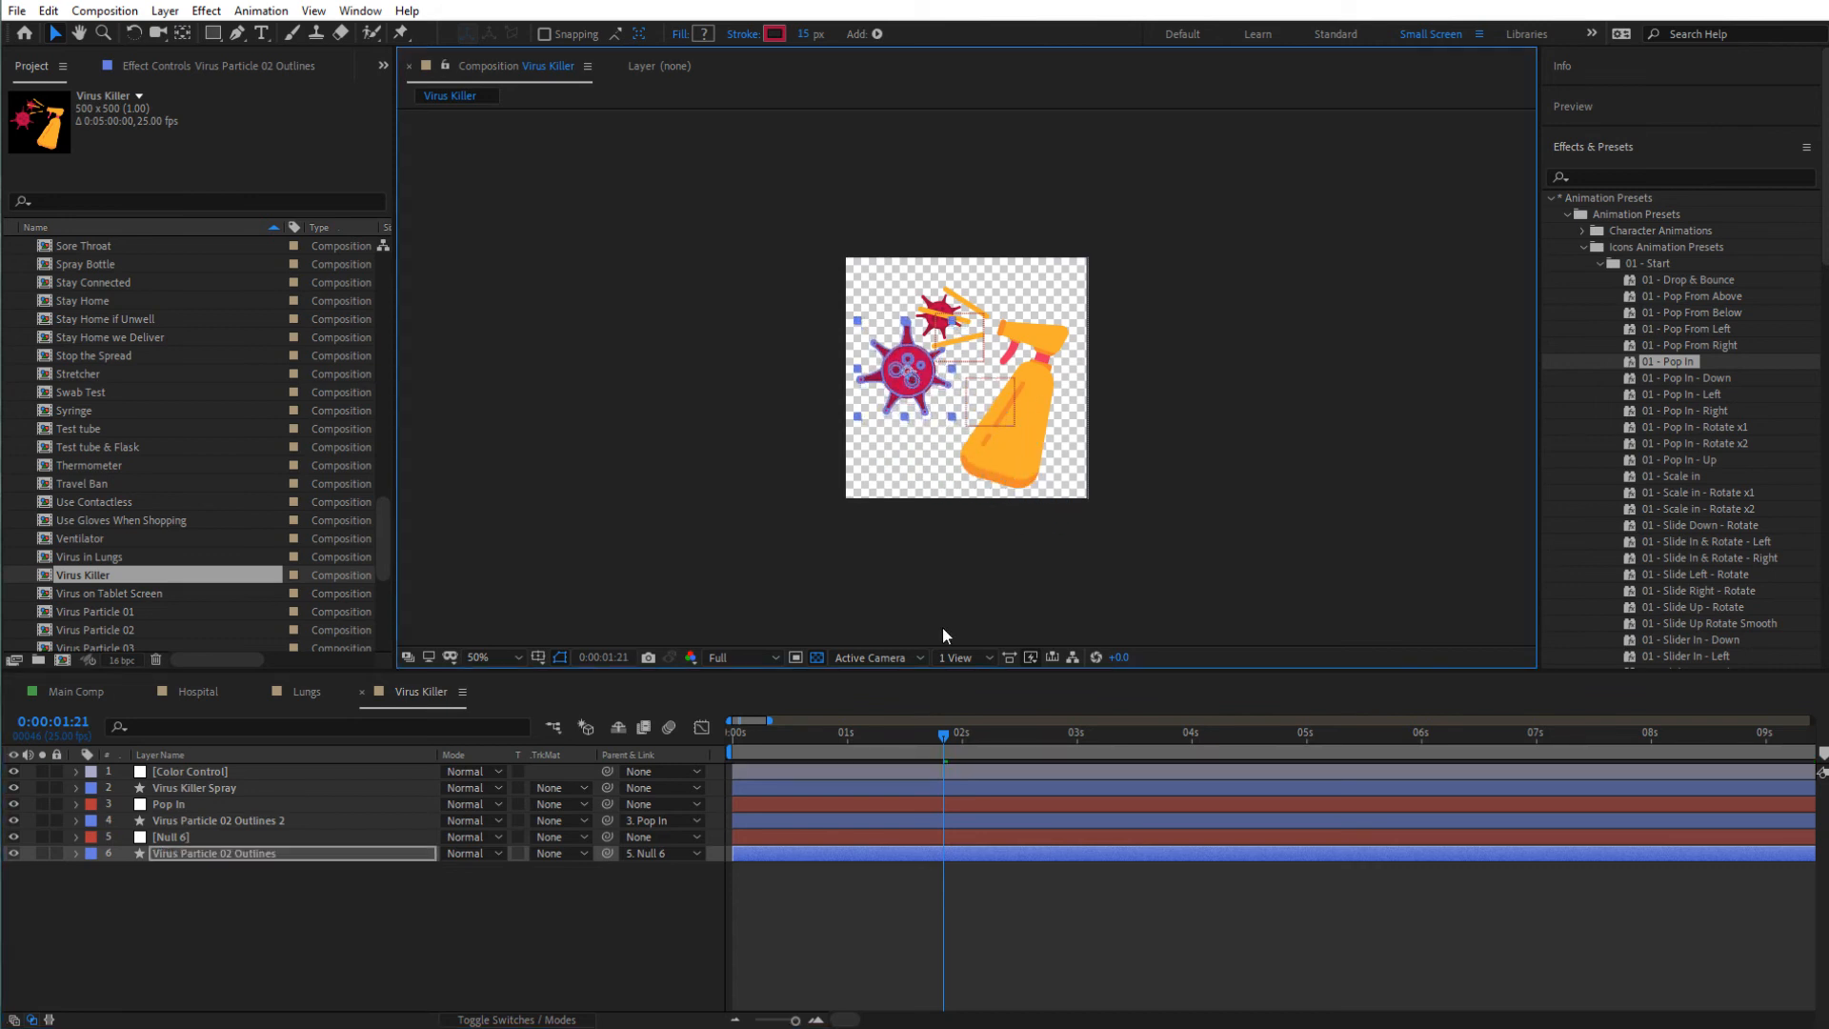
key("space")
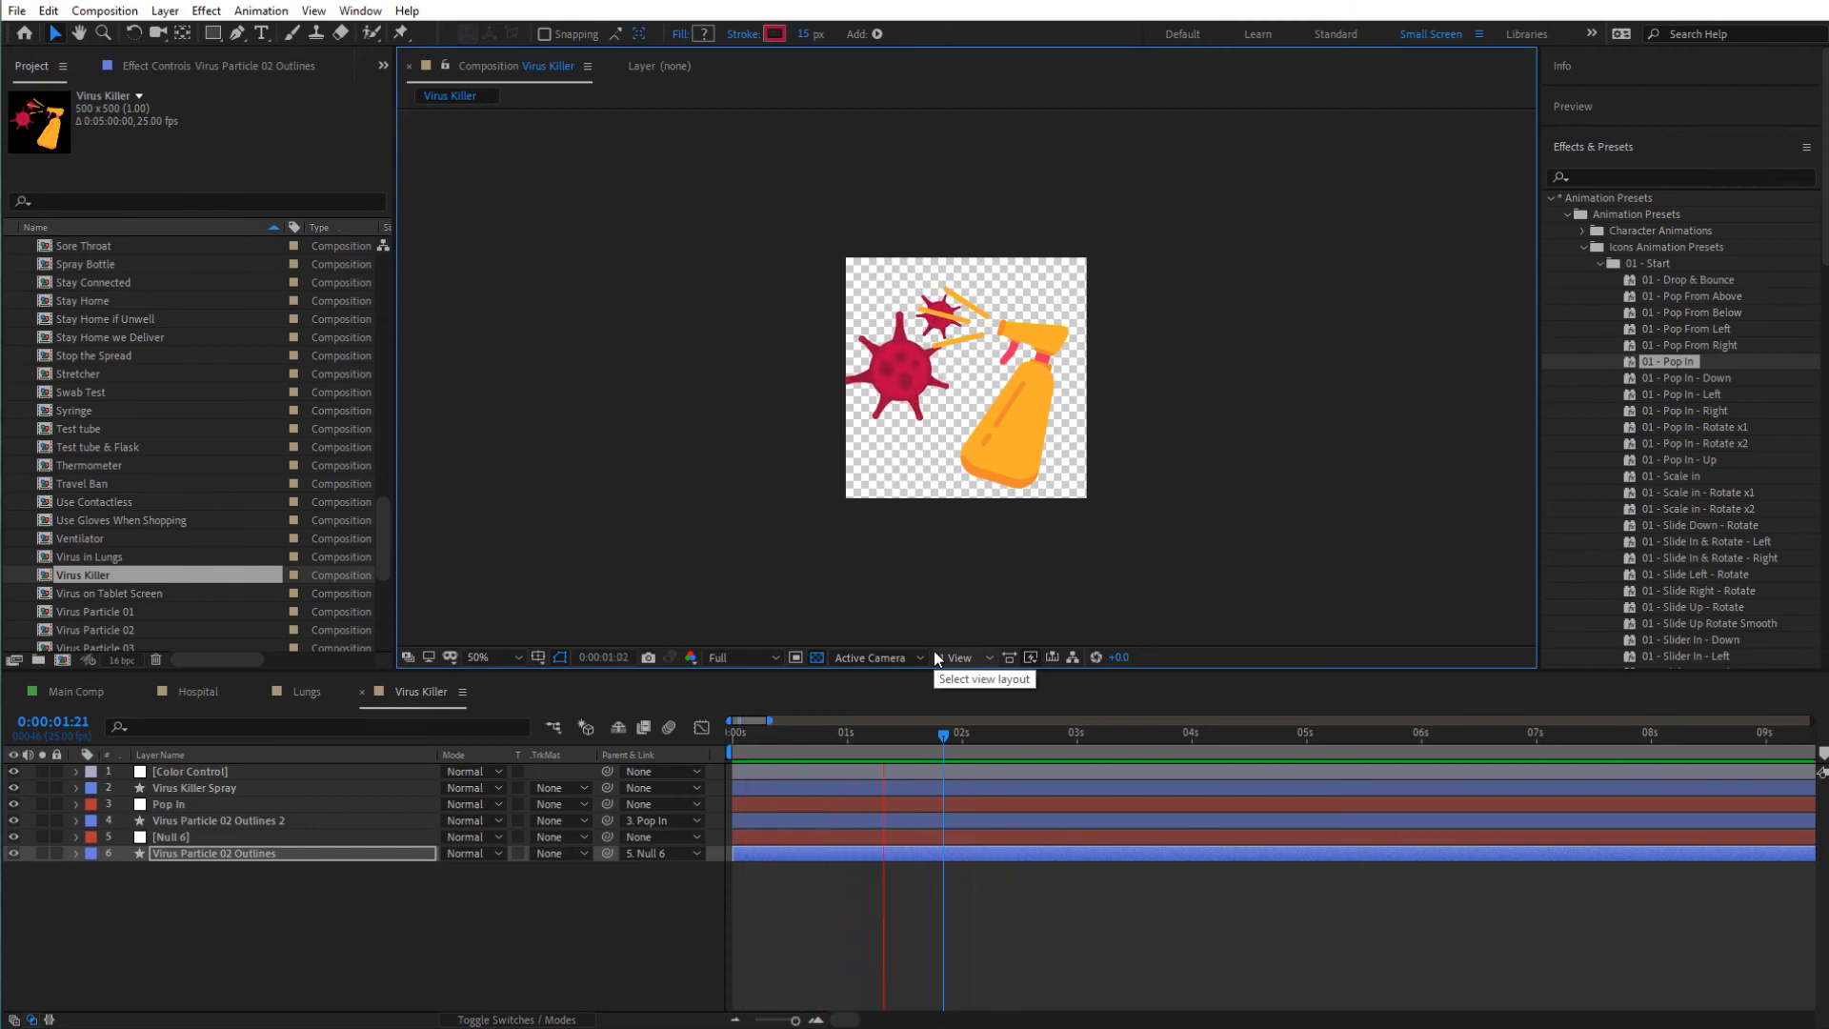
key("space")
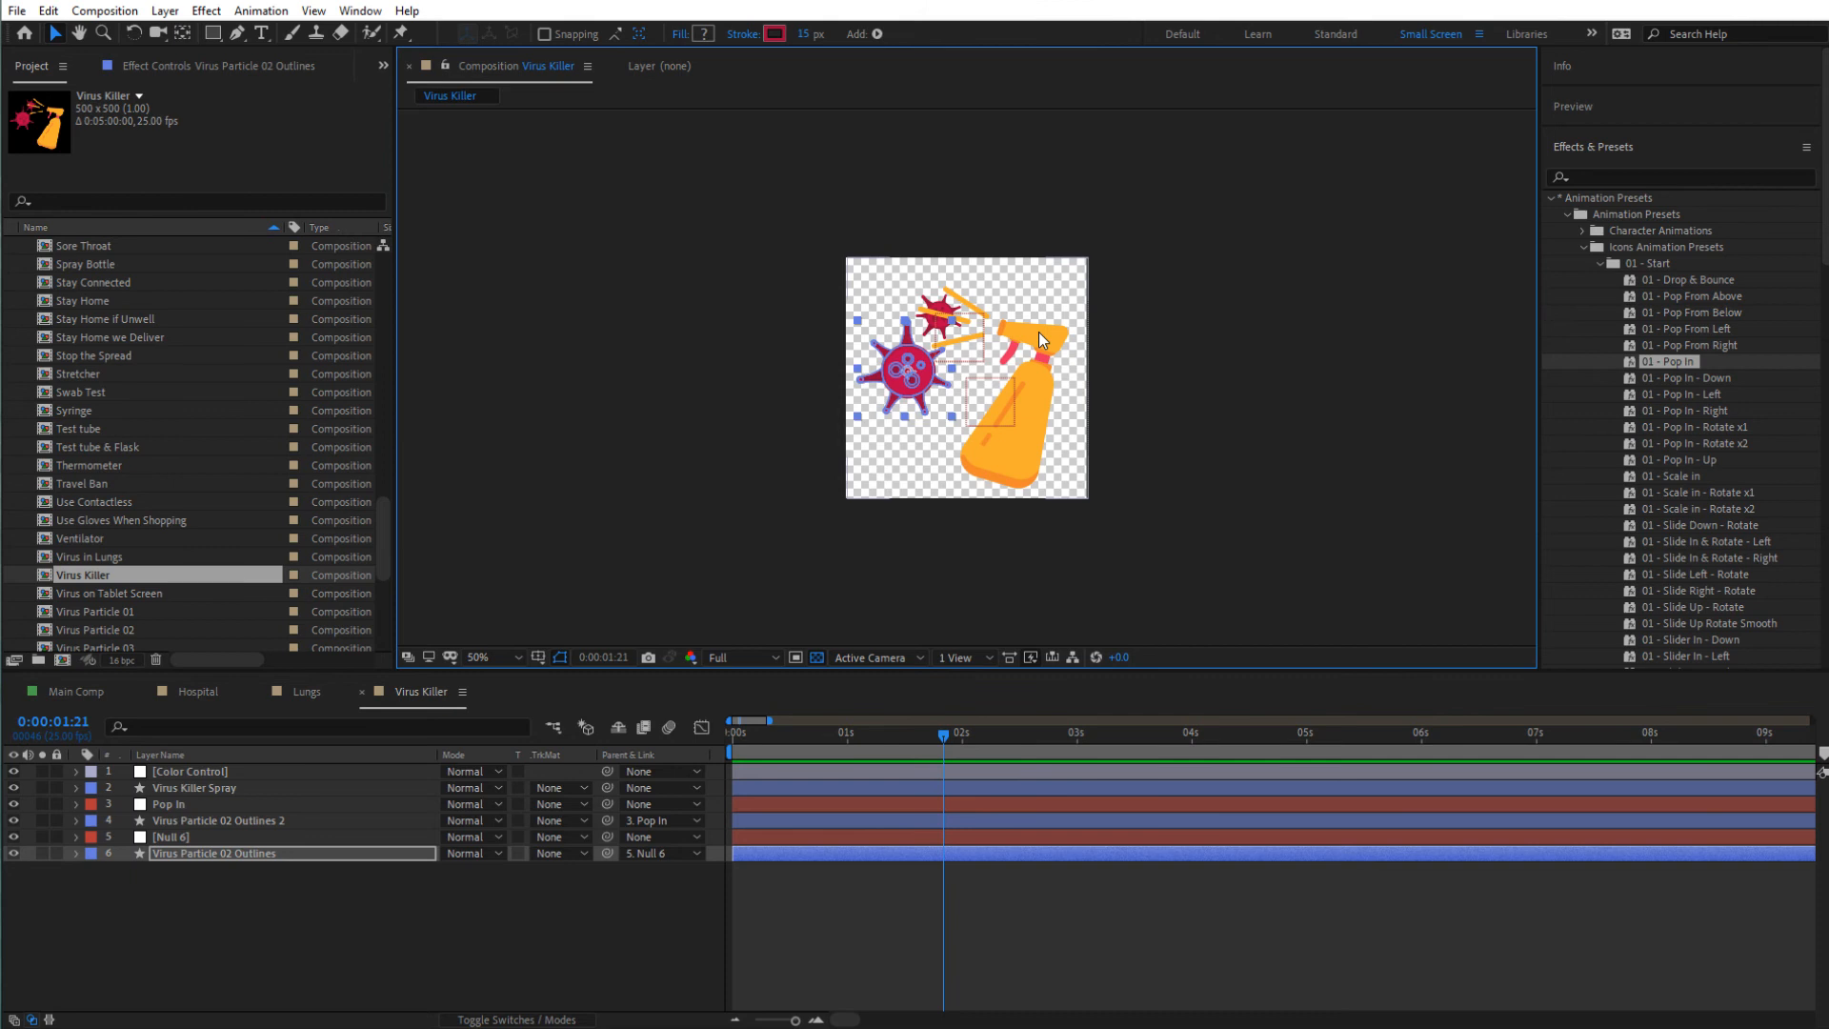
- Apply the 01 - Pop In - Rotate x2 preset to the Virus Killer Spray layer at 0:00:01:24 and preview
left_click(1038, 334)
left_click(185, 799)
left_click(191, 788)
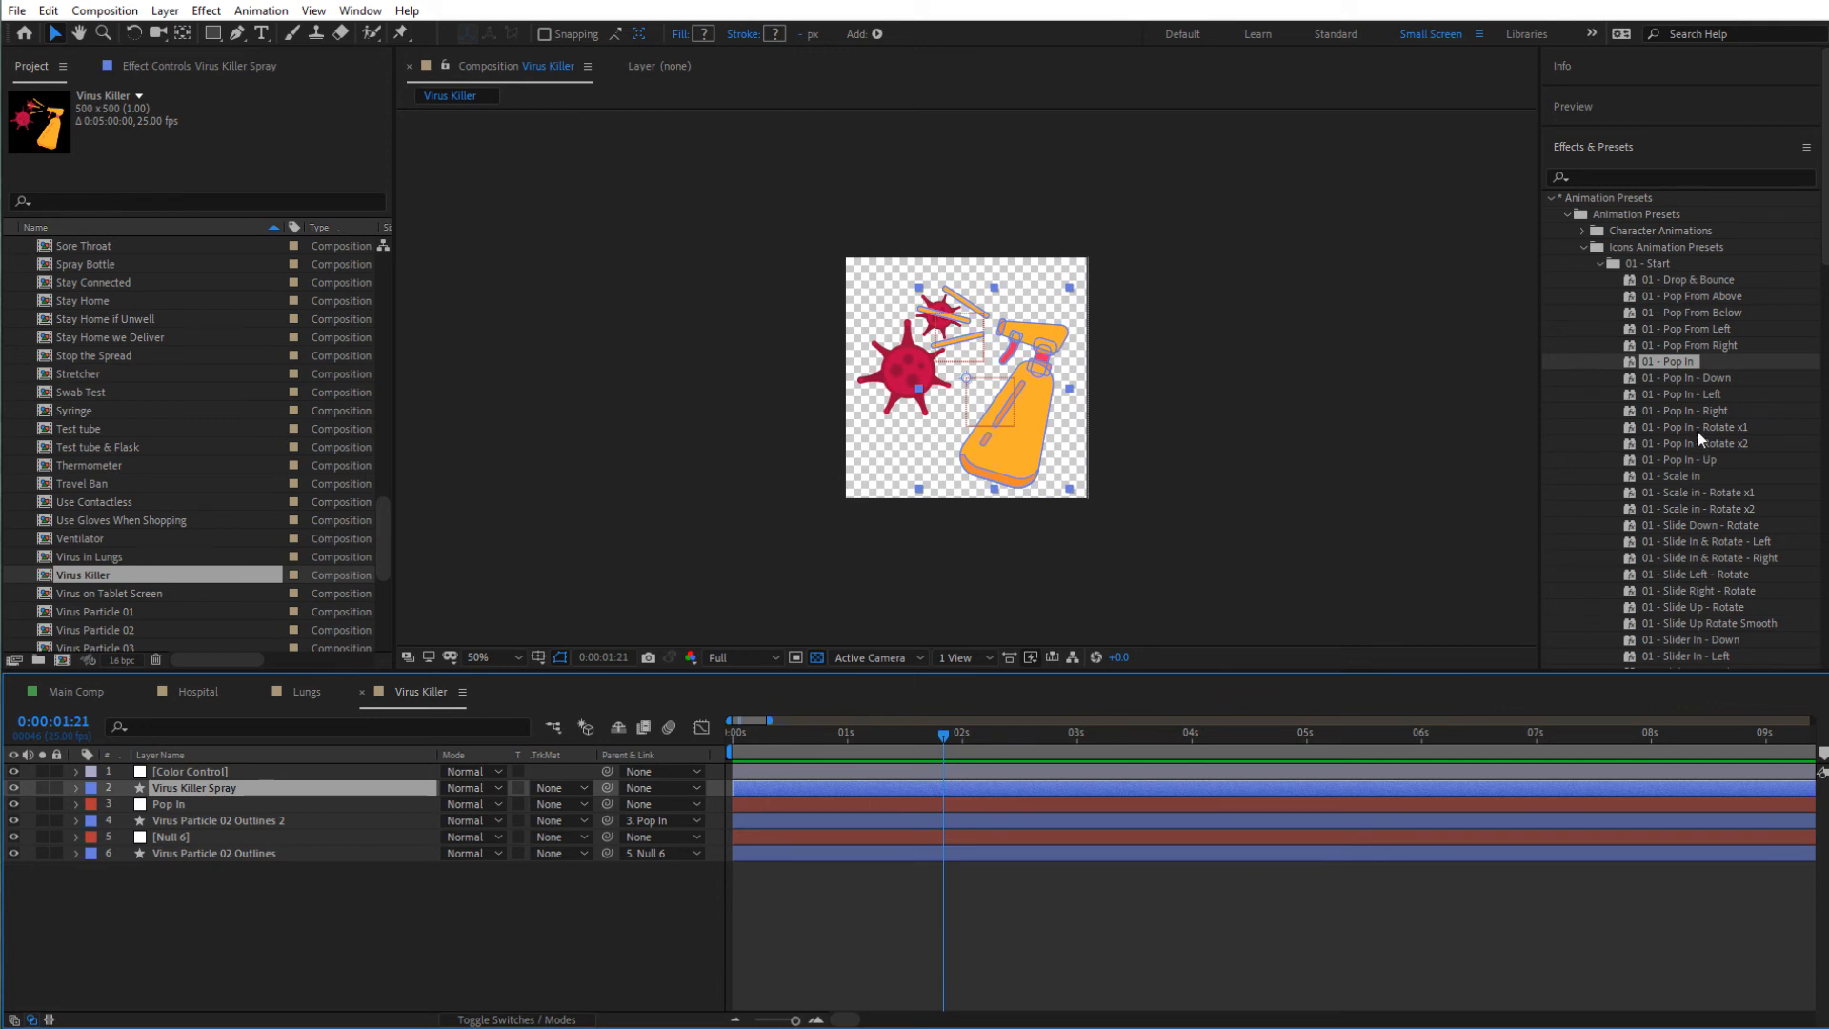
left_click_drag(945, 746, 956, 747)
left_click(1700, 424)
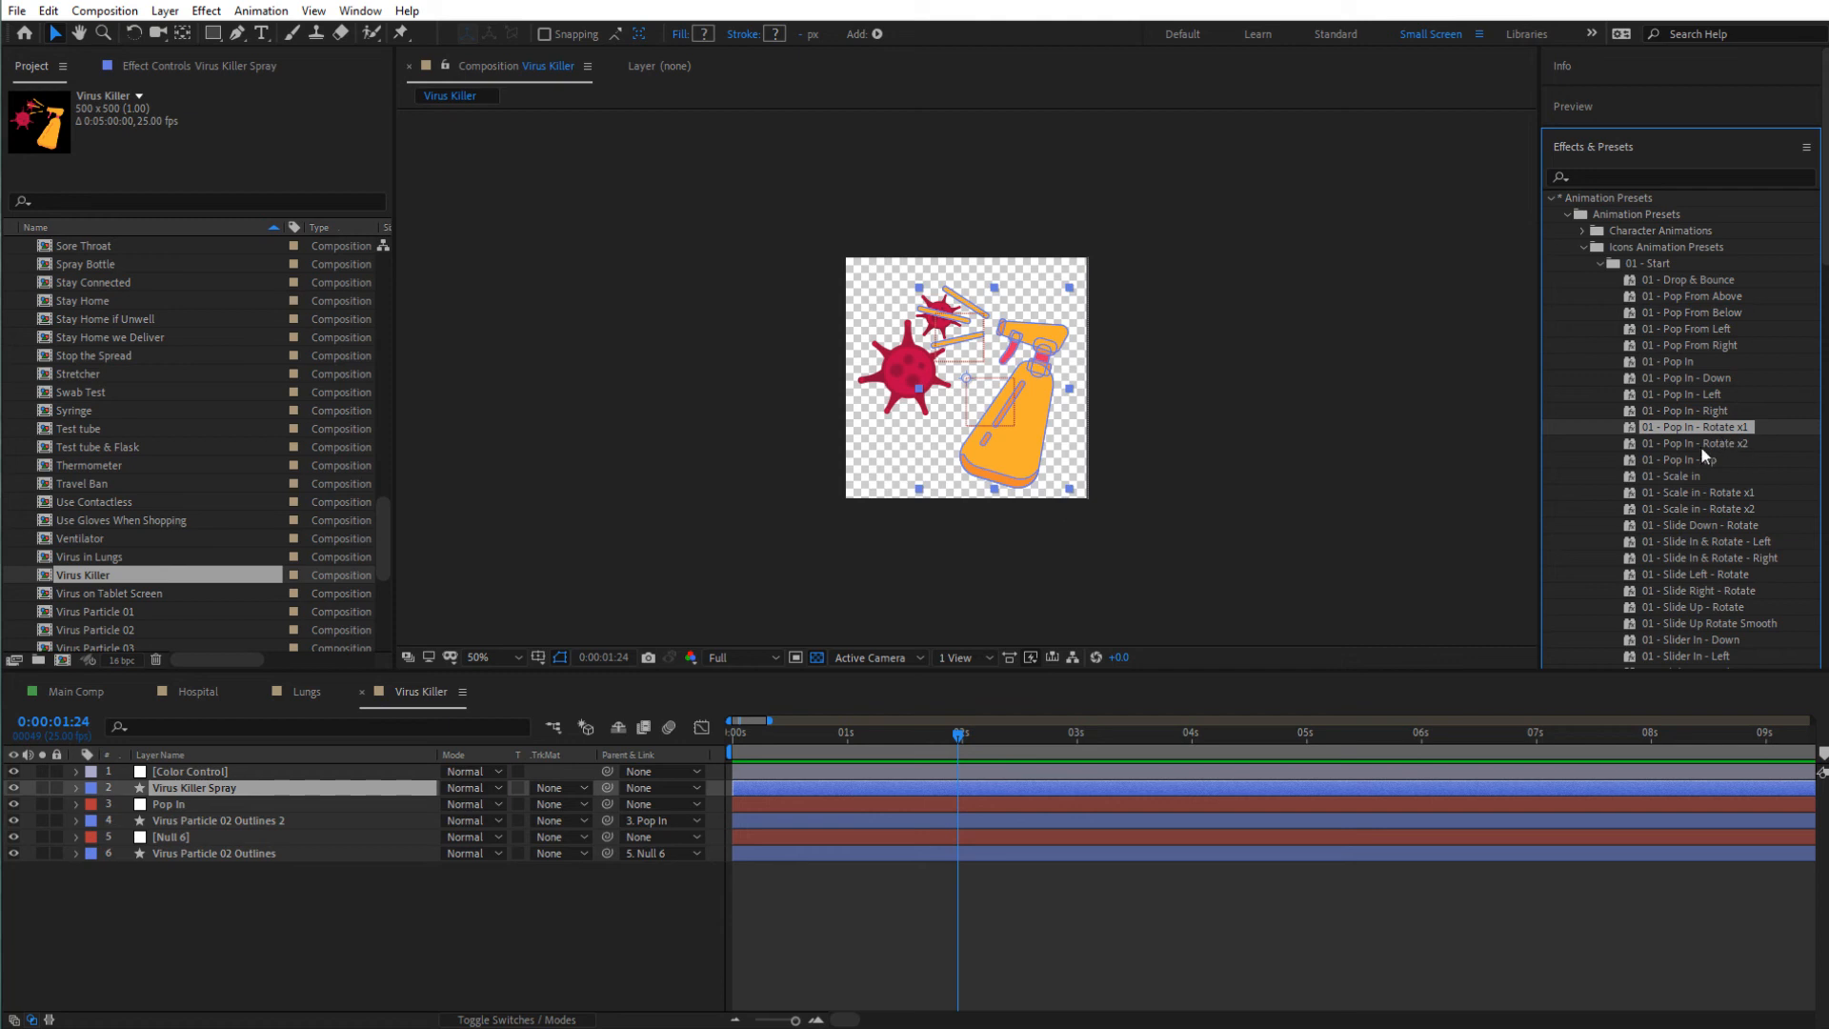
left_click(1699, 440)
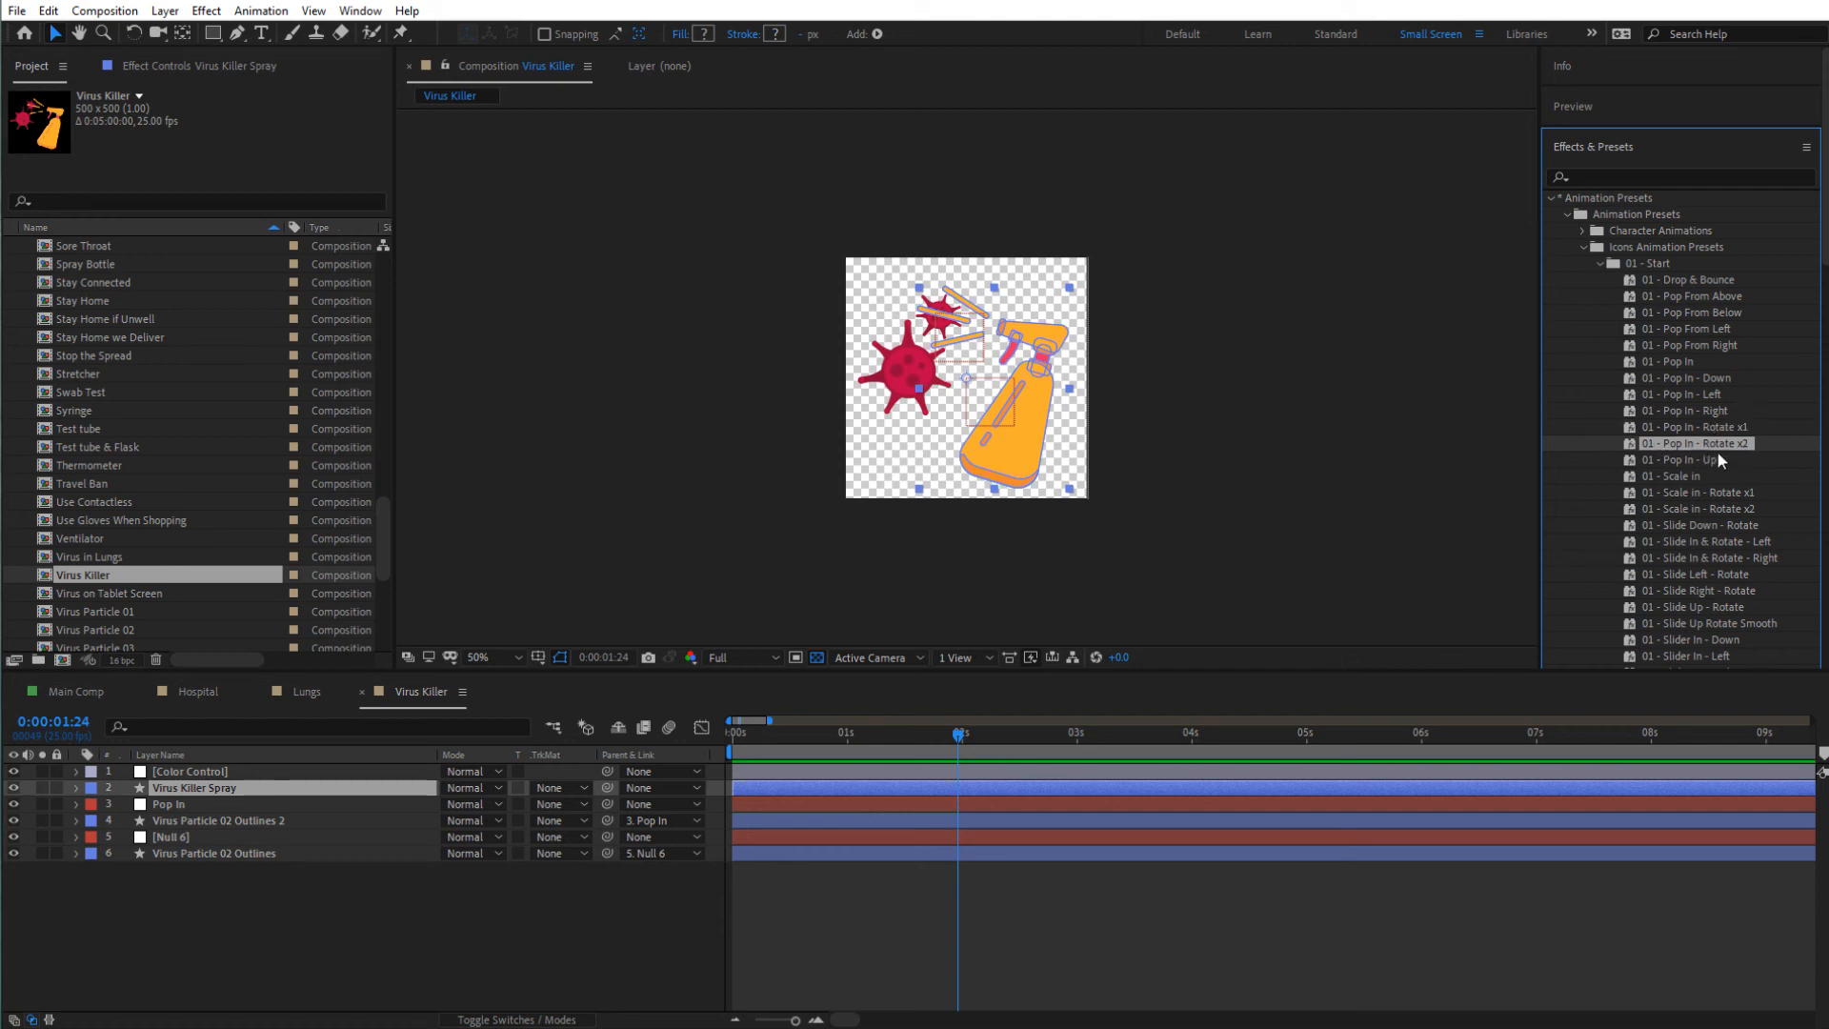
double_click(1717, 443)
key("space")
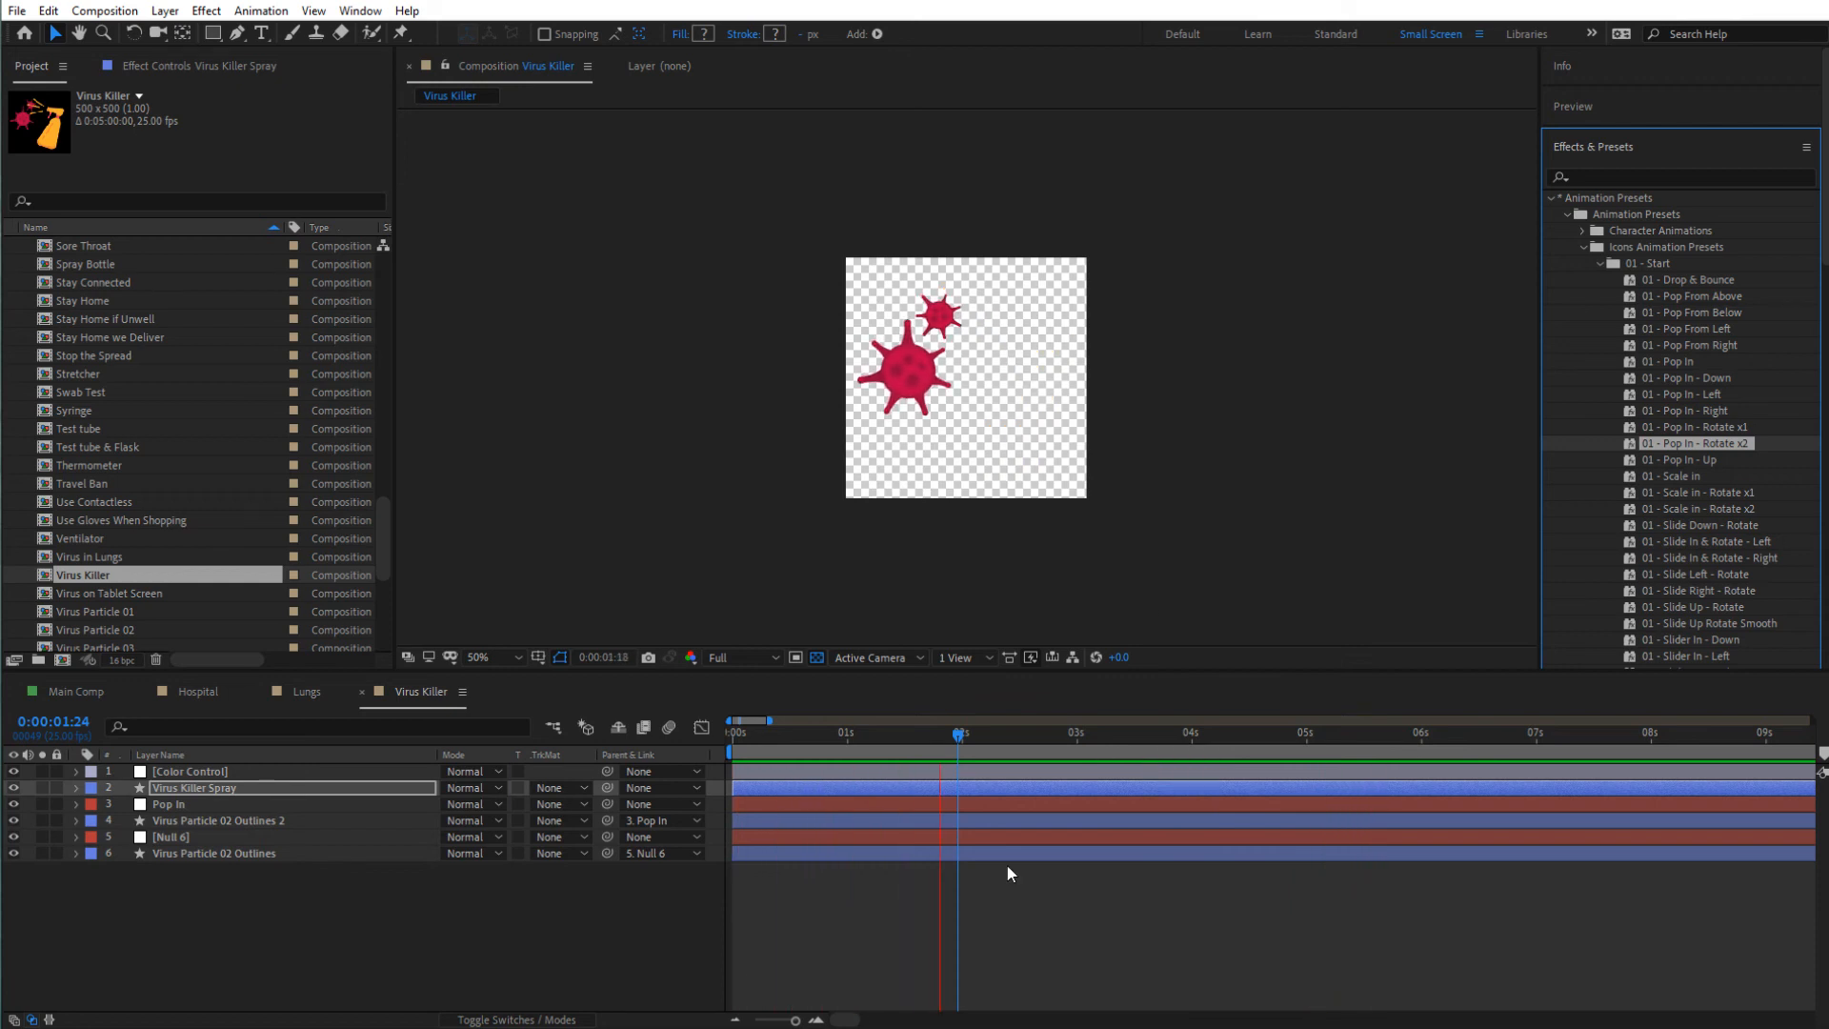
key("space")
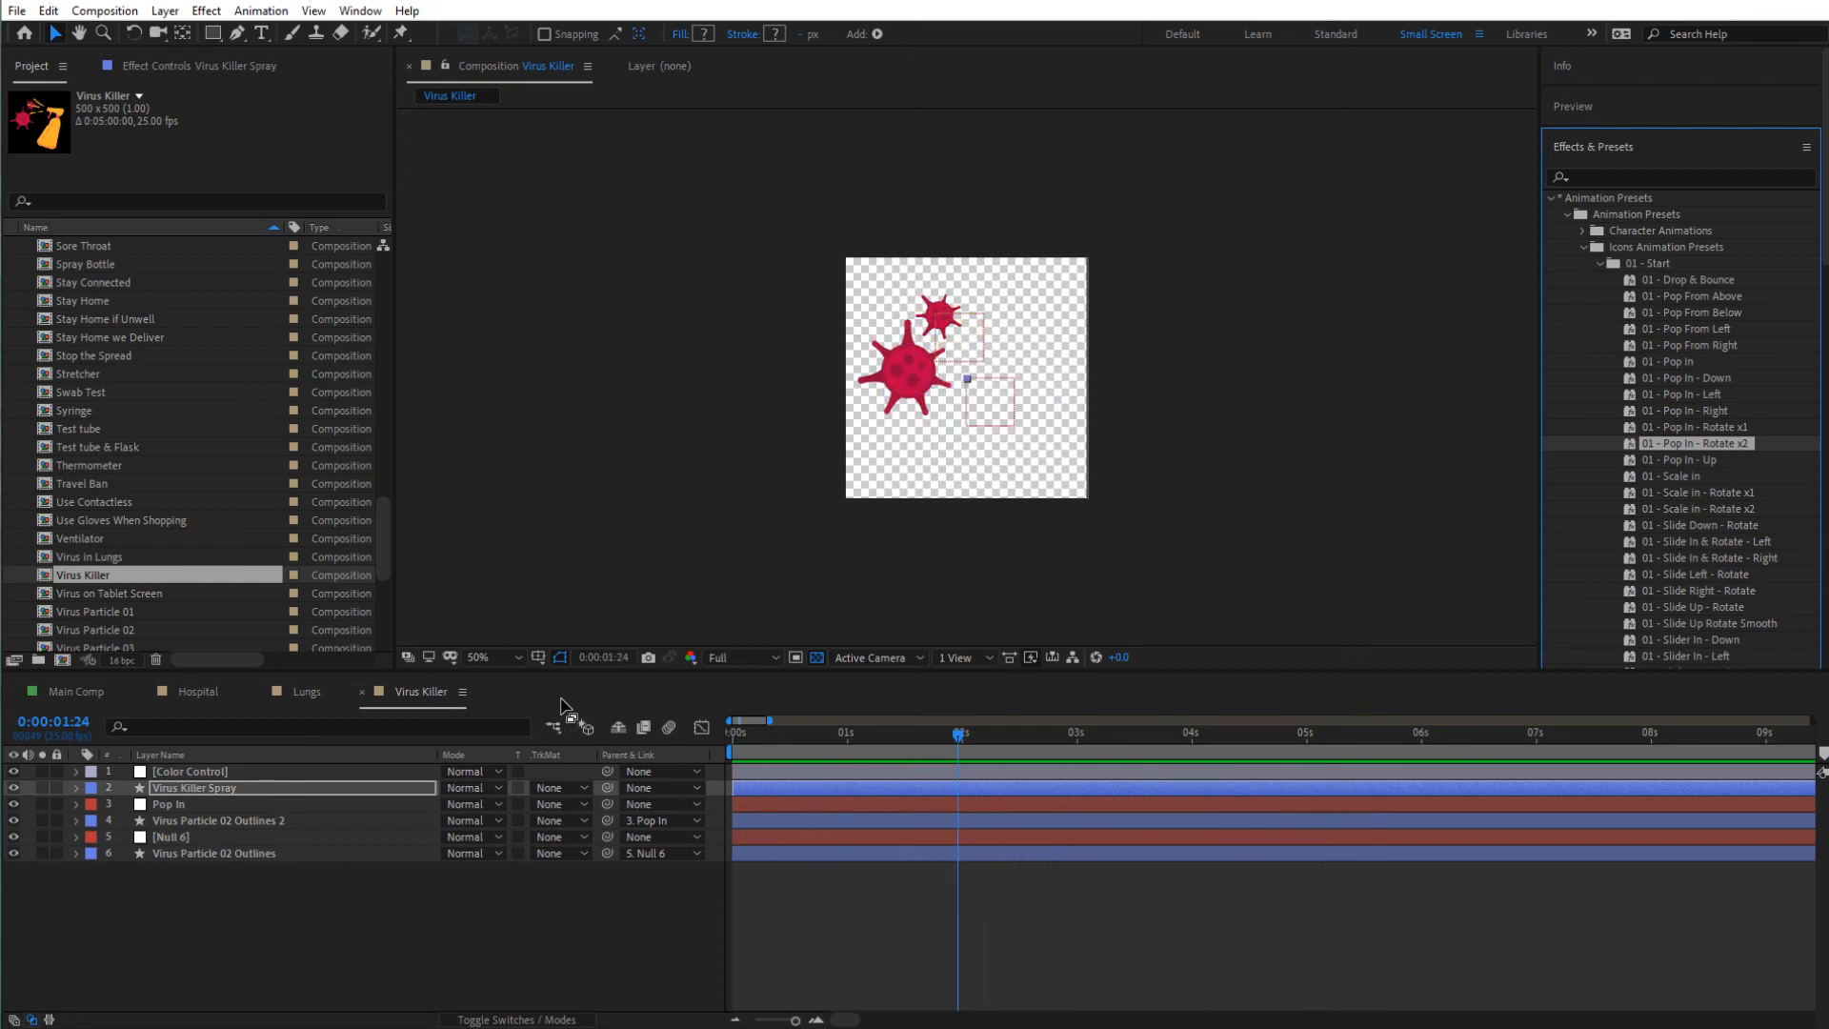
- Place the Virus Killer composition beside the hospital in Main Comp, on the building's left side, and preview the animation
left_click(76, 692)
left_click_drag(67, 578, 673, 381)
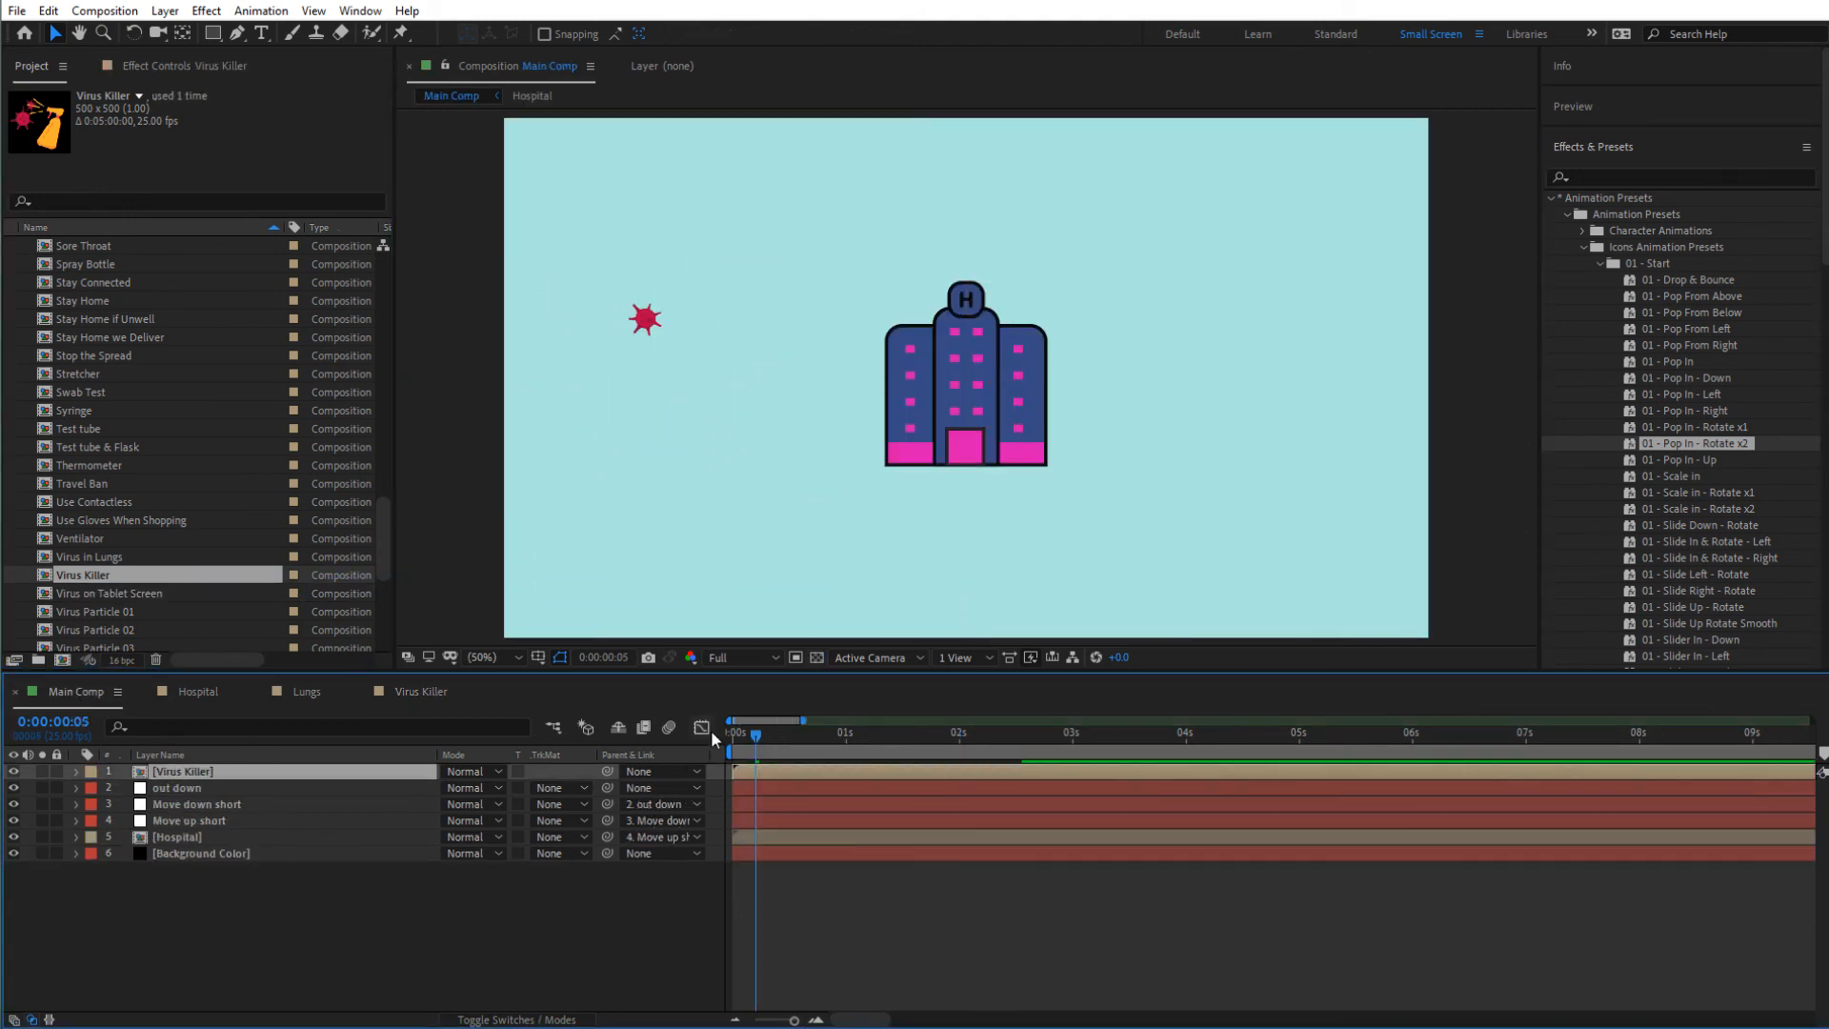
key("space")
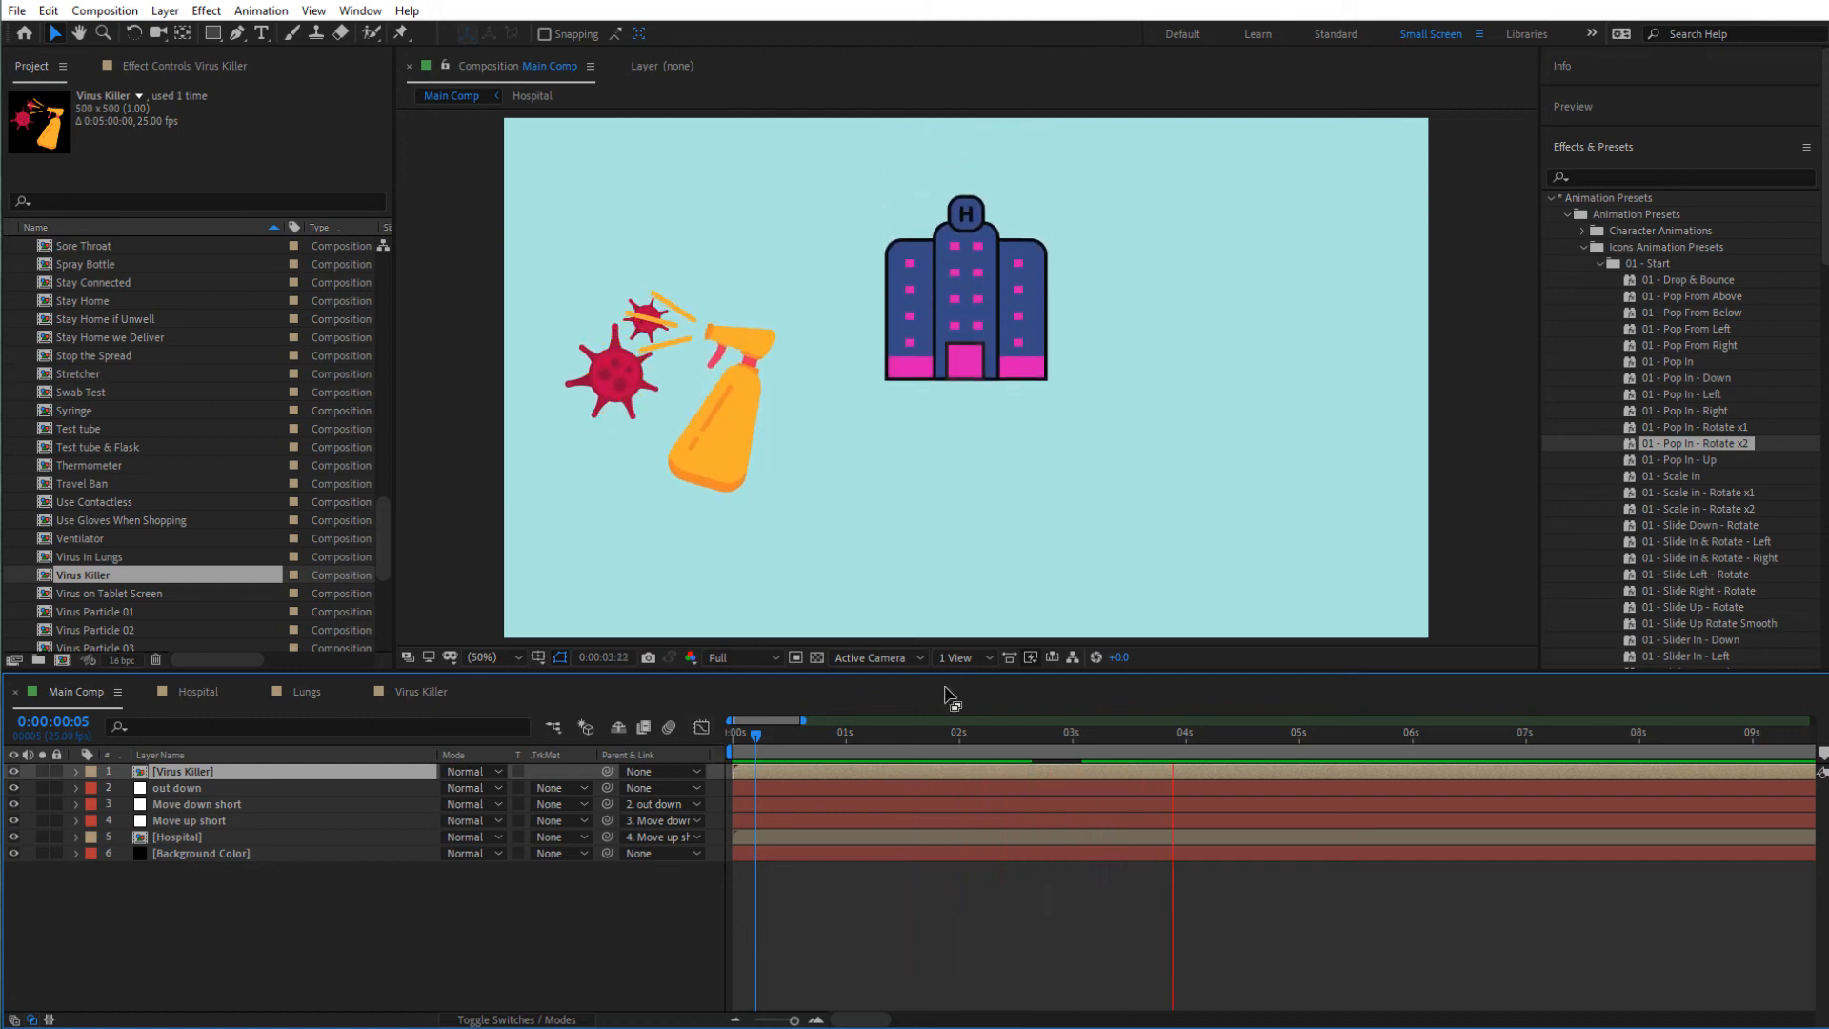
key("space")
- Apply the 03 - Pop Out preset to the Virus Killer layer at 0:00:06:11 and preview
mouse_move(1414, 748)
left_mouse_down()
mouse_move(1410, 764)
mouse_move(1471, 745)
mouse_move(1460, 757)
left_mouse_up()
scroll(1638, 421, "down", 10)
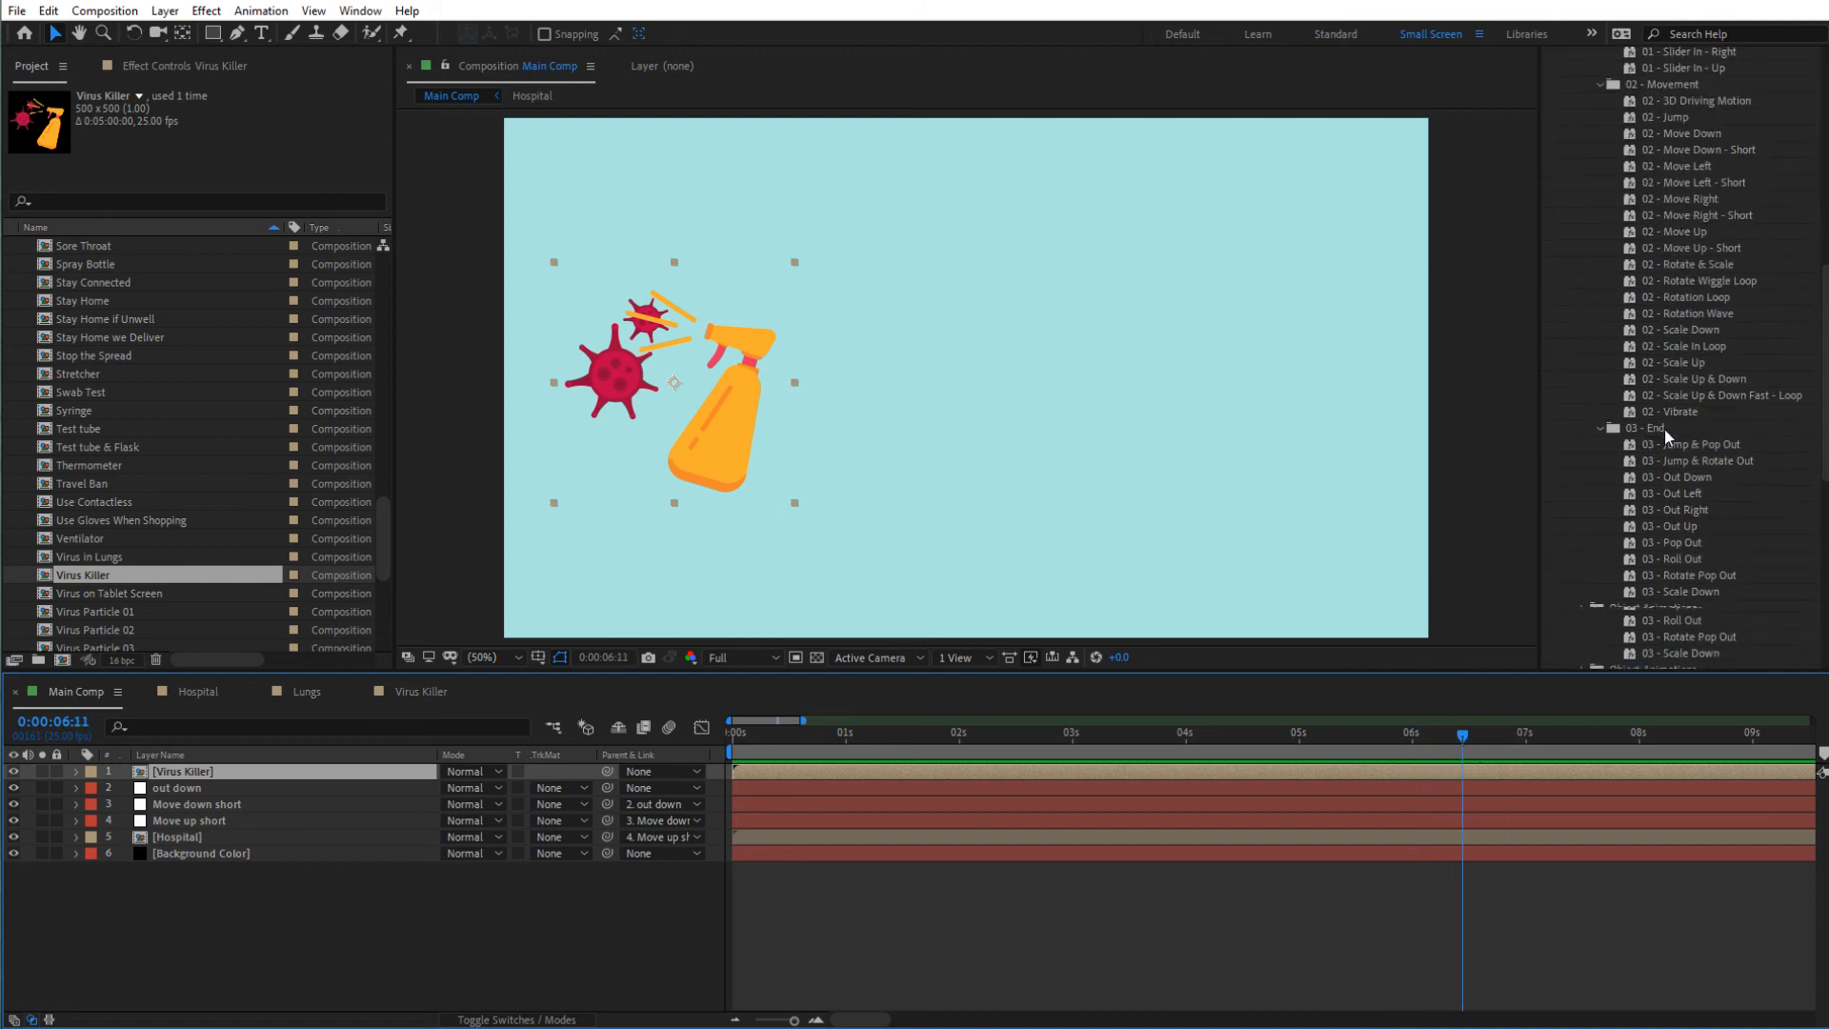
left_click(1699, 591)
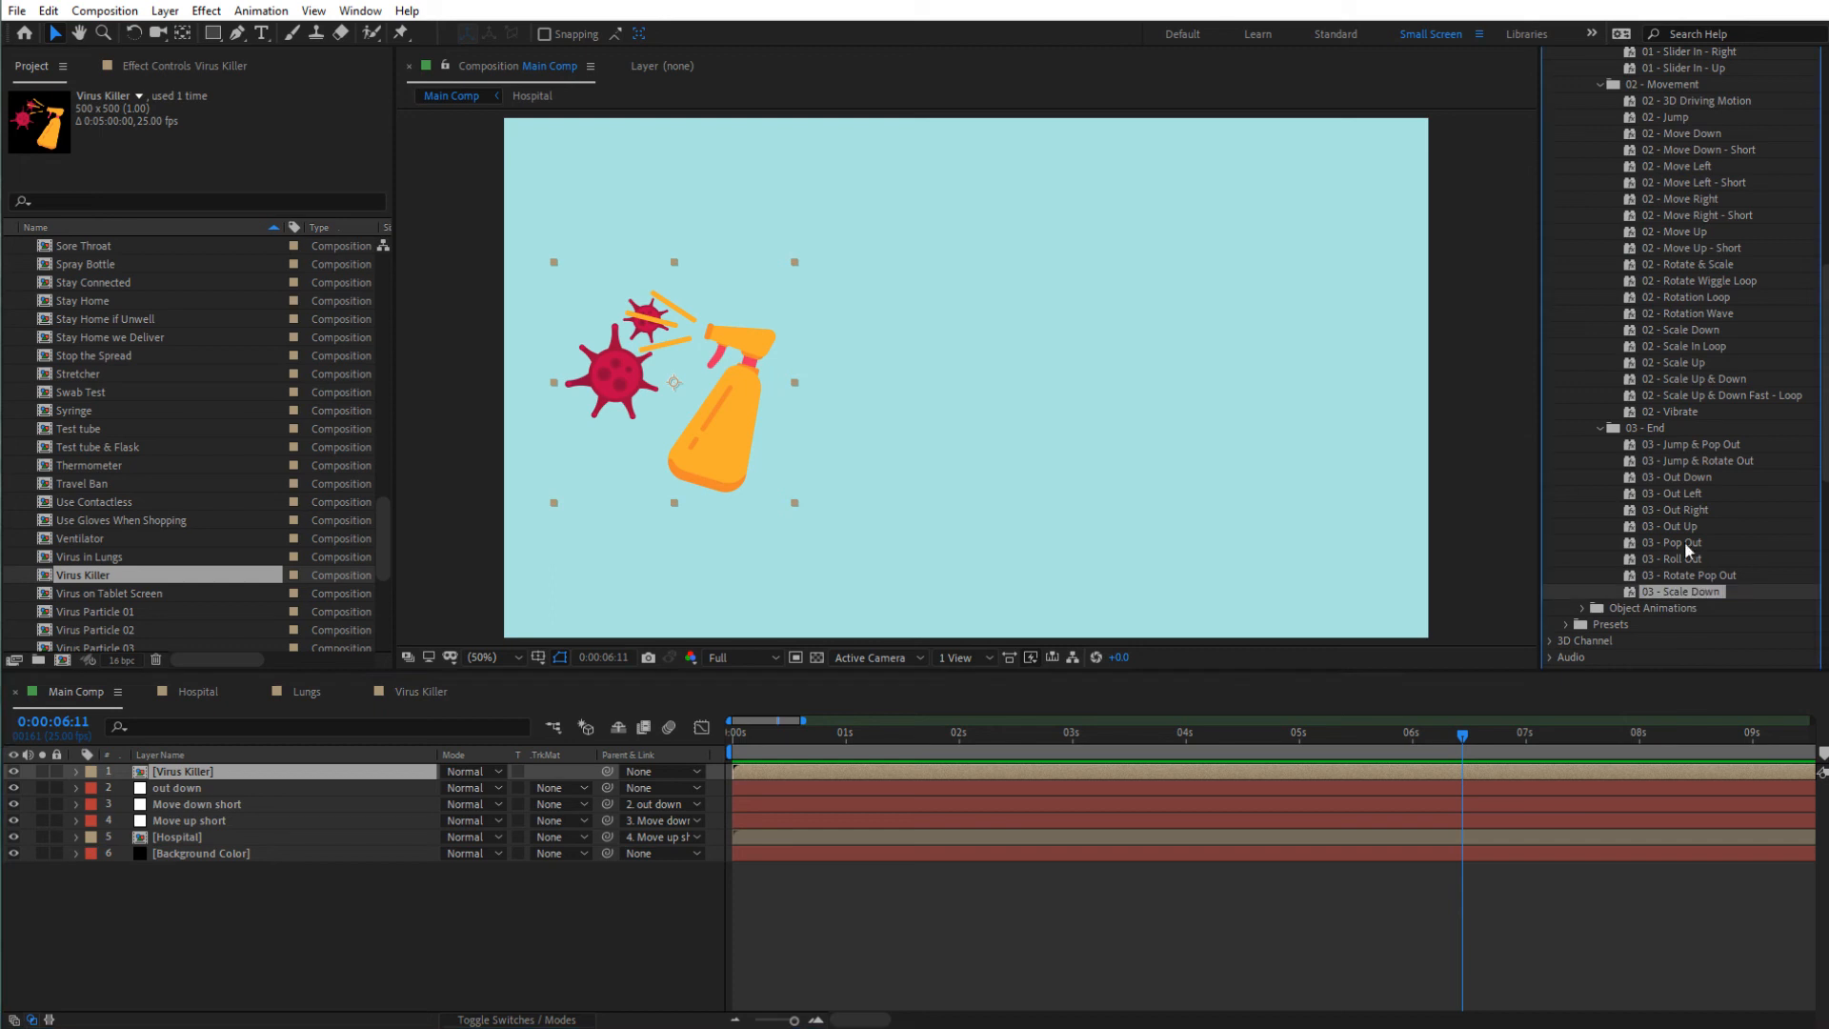
left_click_drag(1684, 541, 1488, 770)
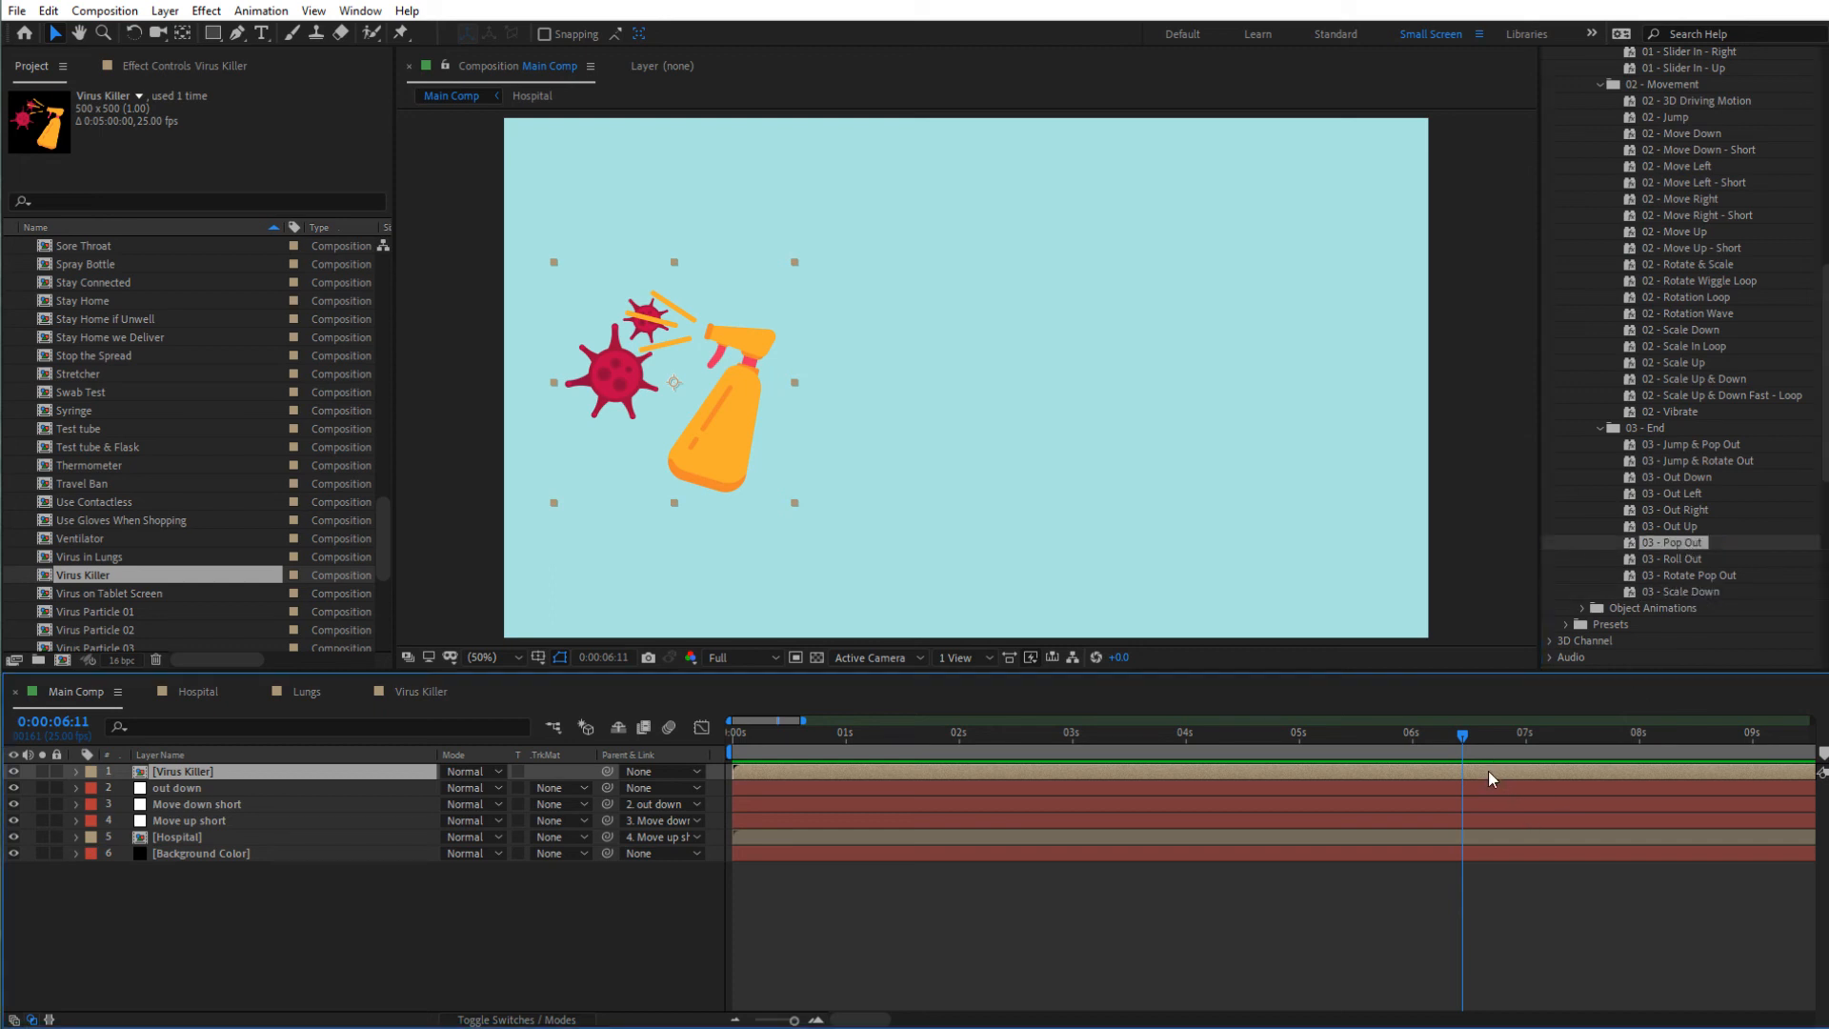
left_click(1674, 545)
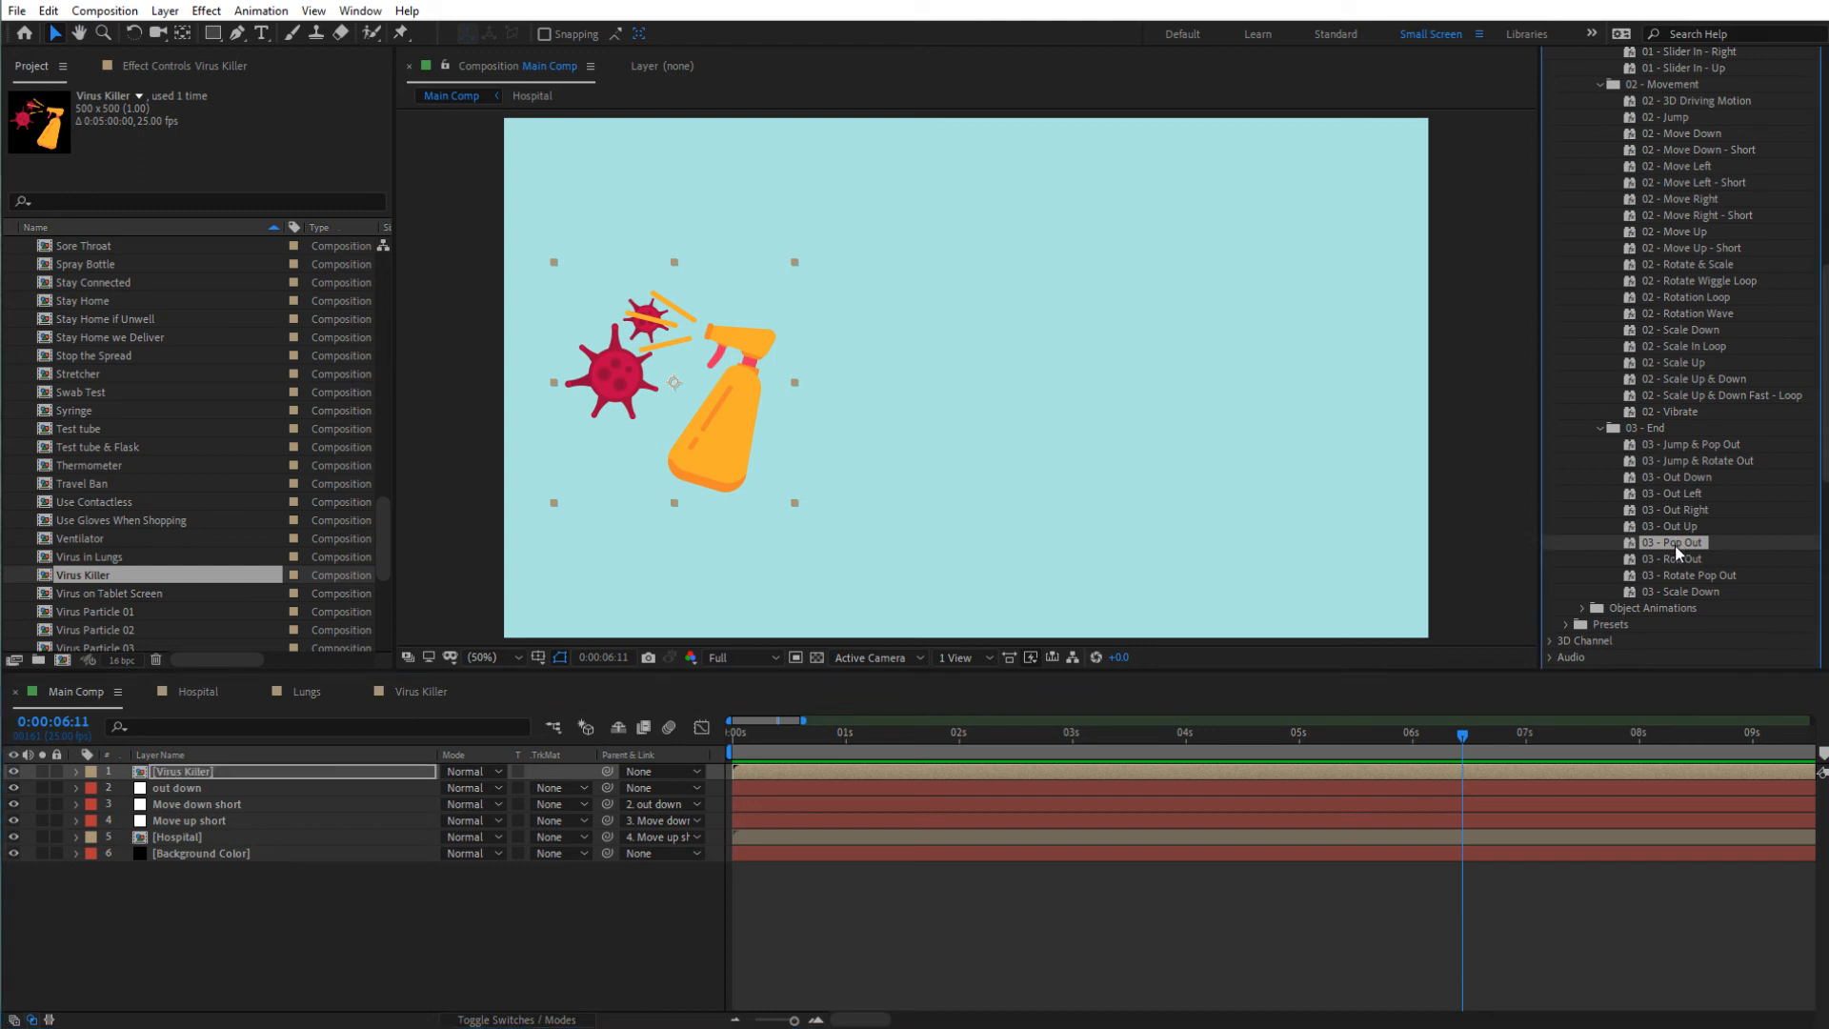
key("space")
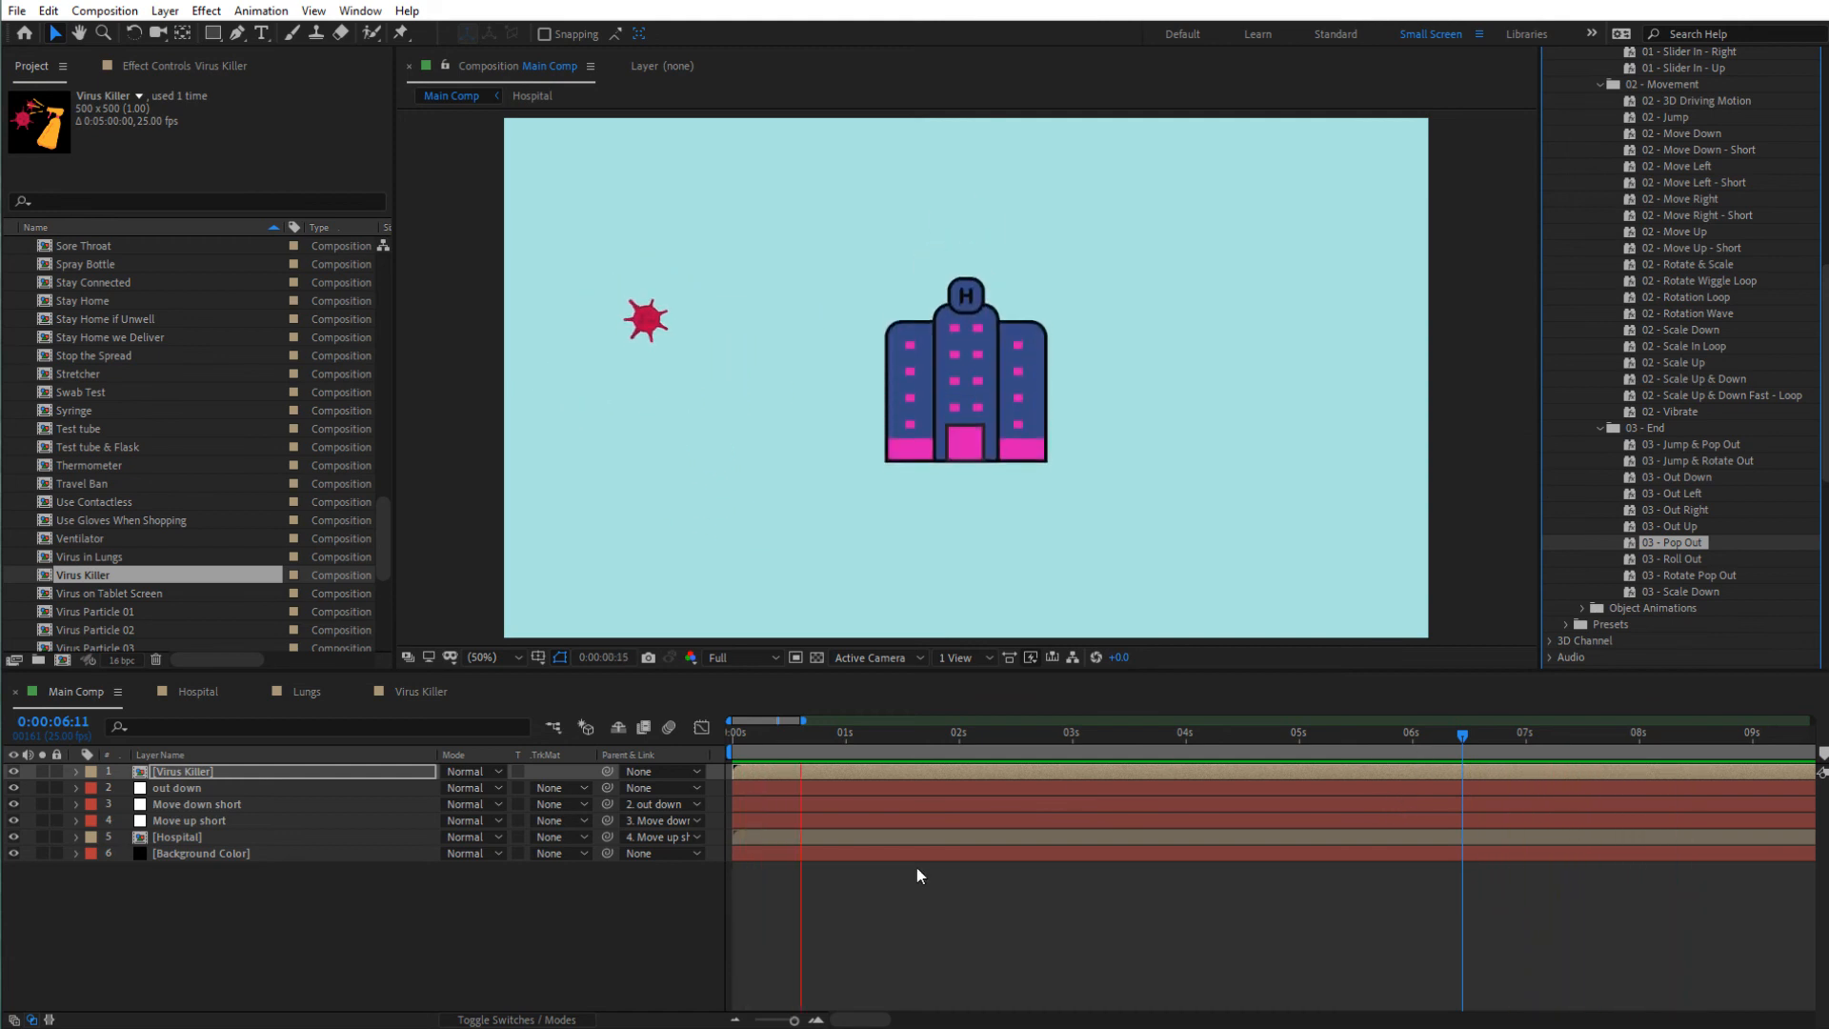
key("space")
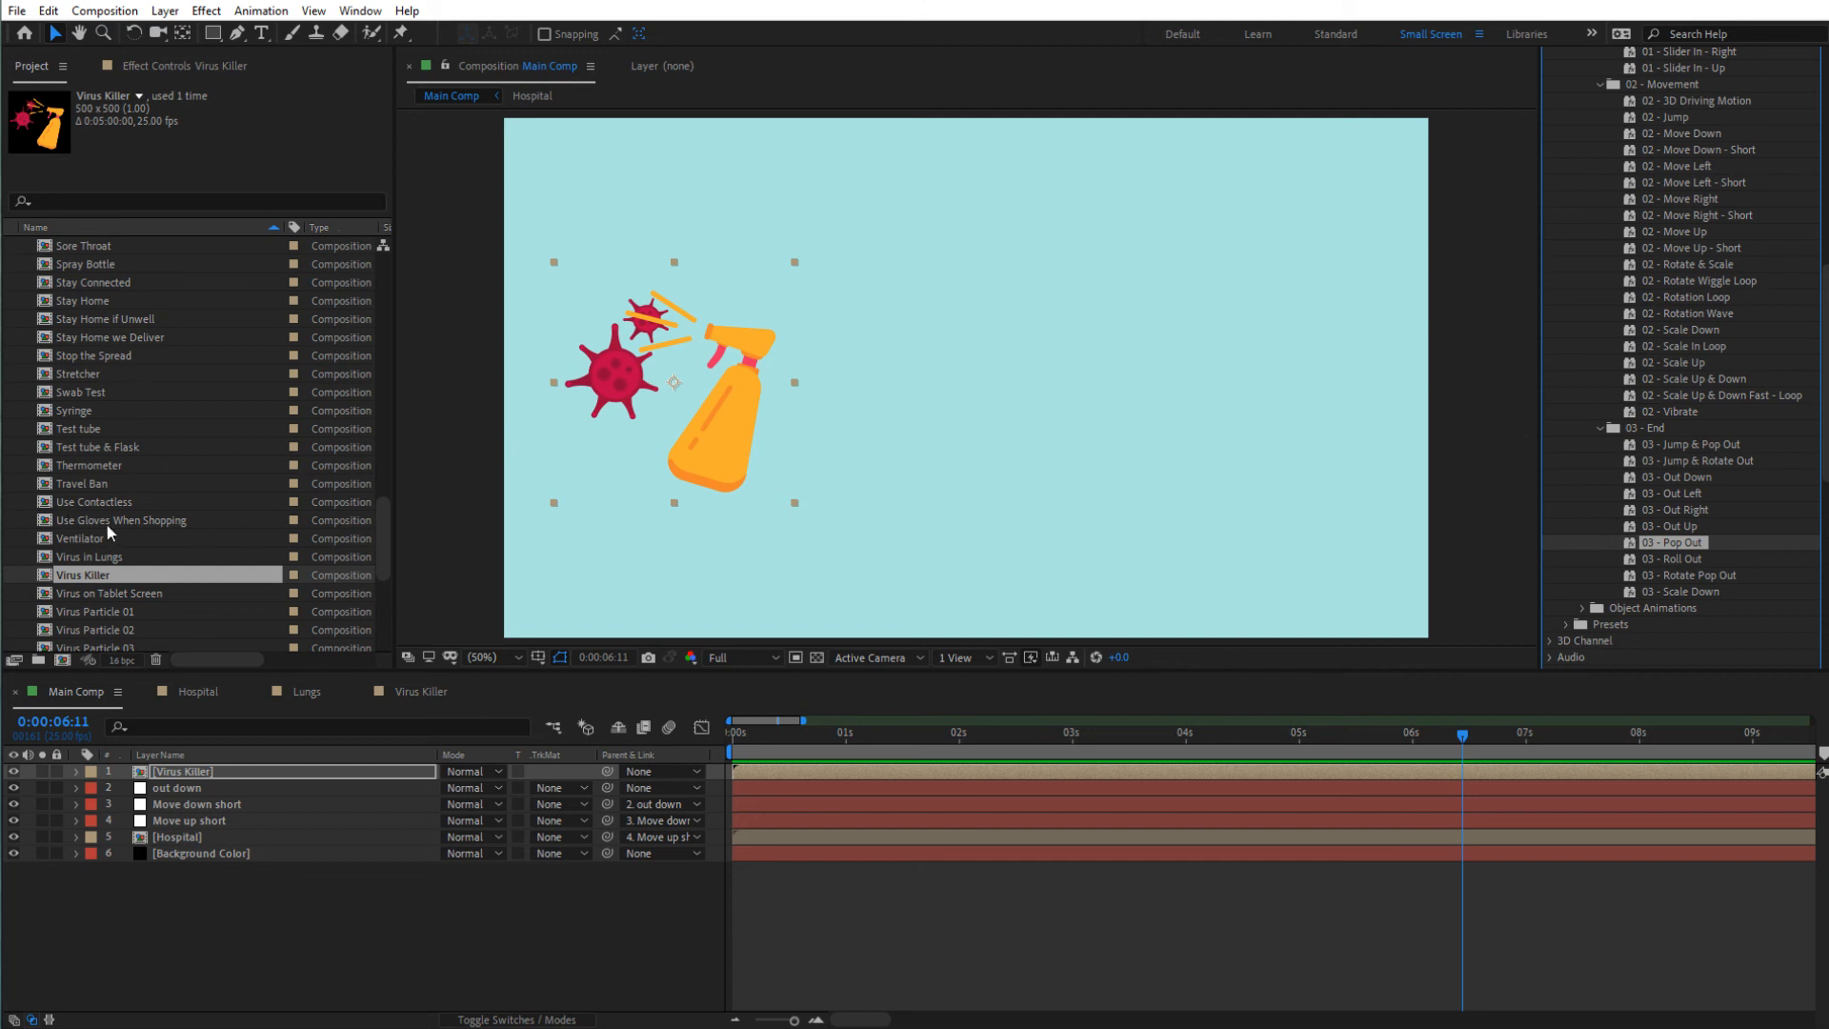
- Open the Use Contactless composition with the current time at its start
scroll(225, 463, "up", 3)
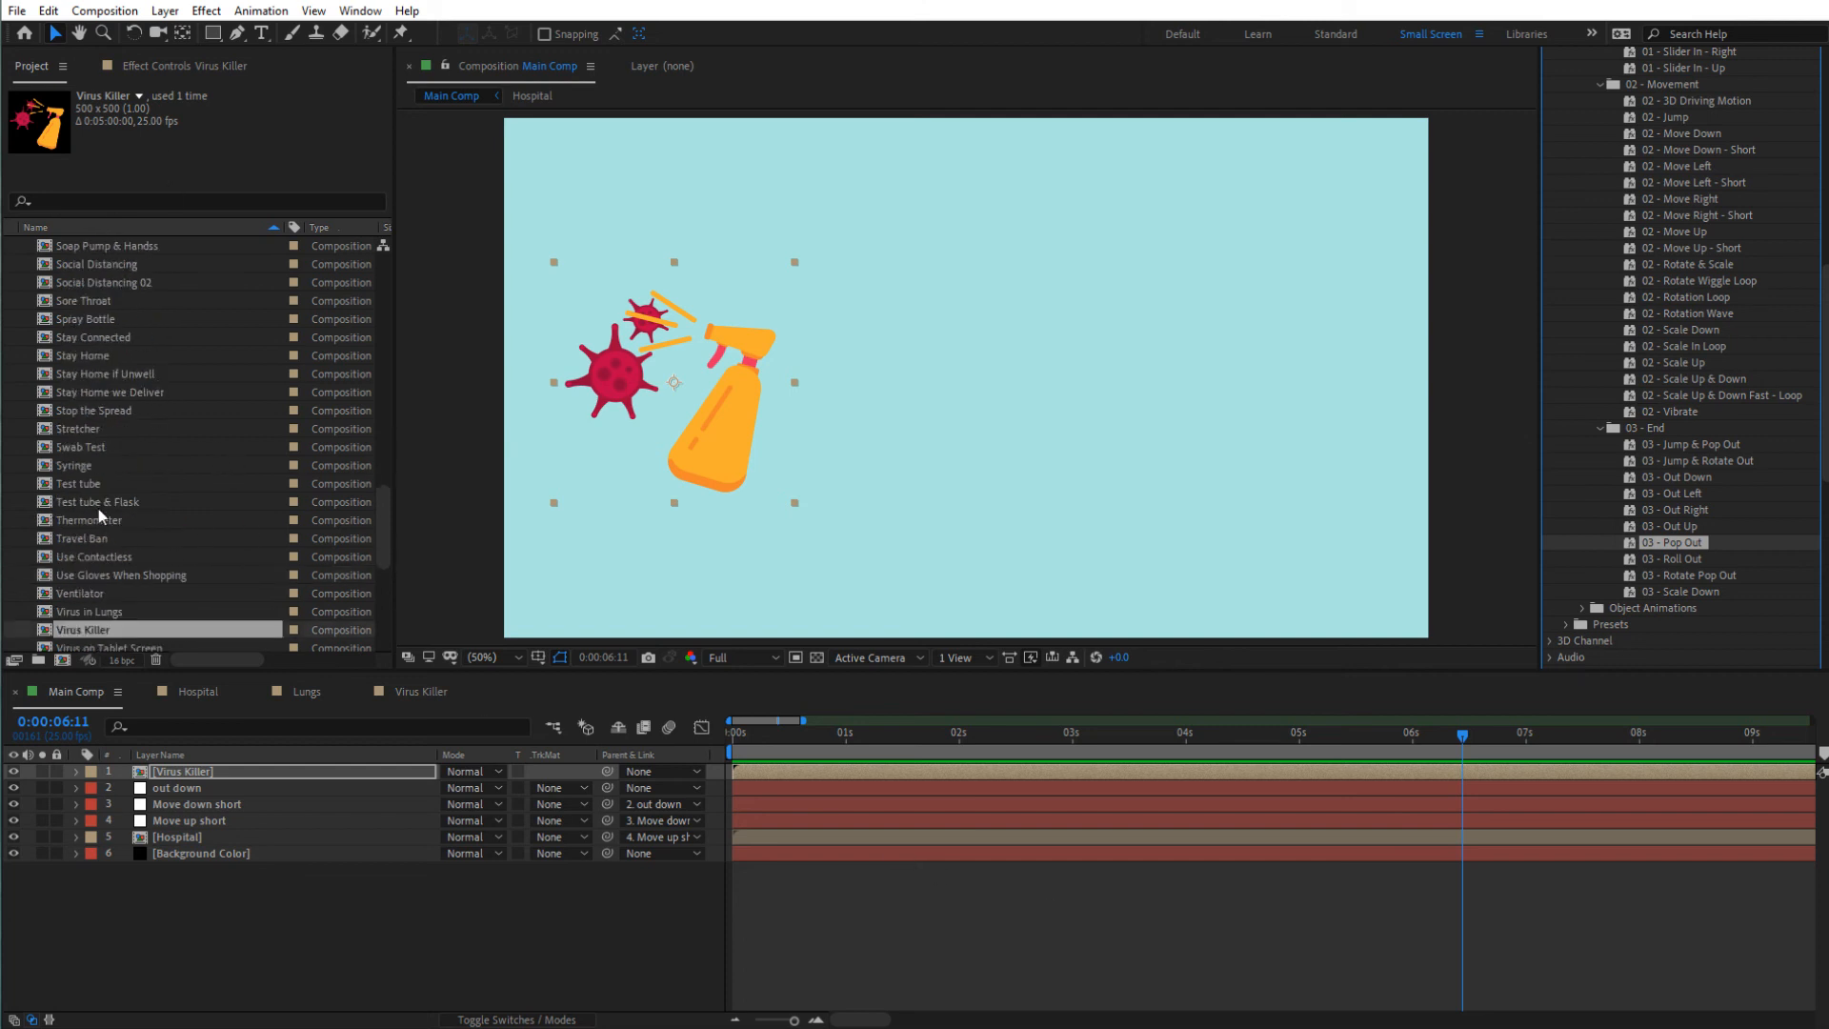
left_click(99, 558)
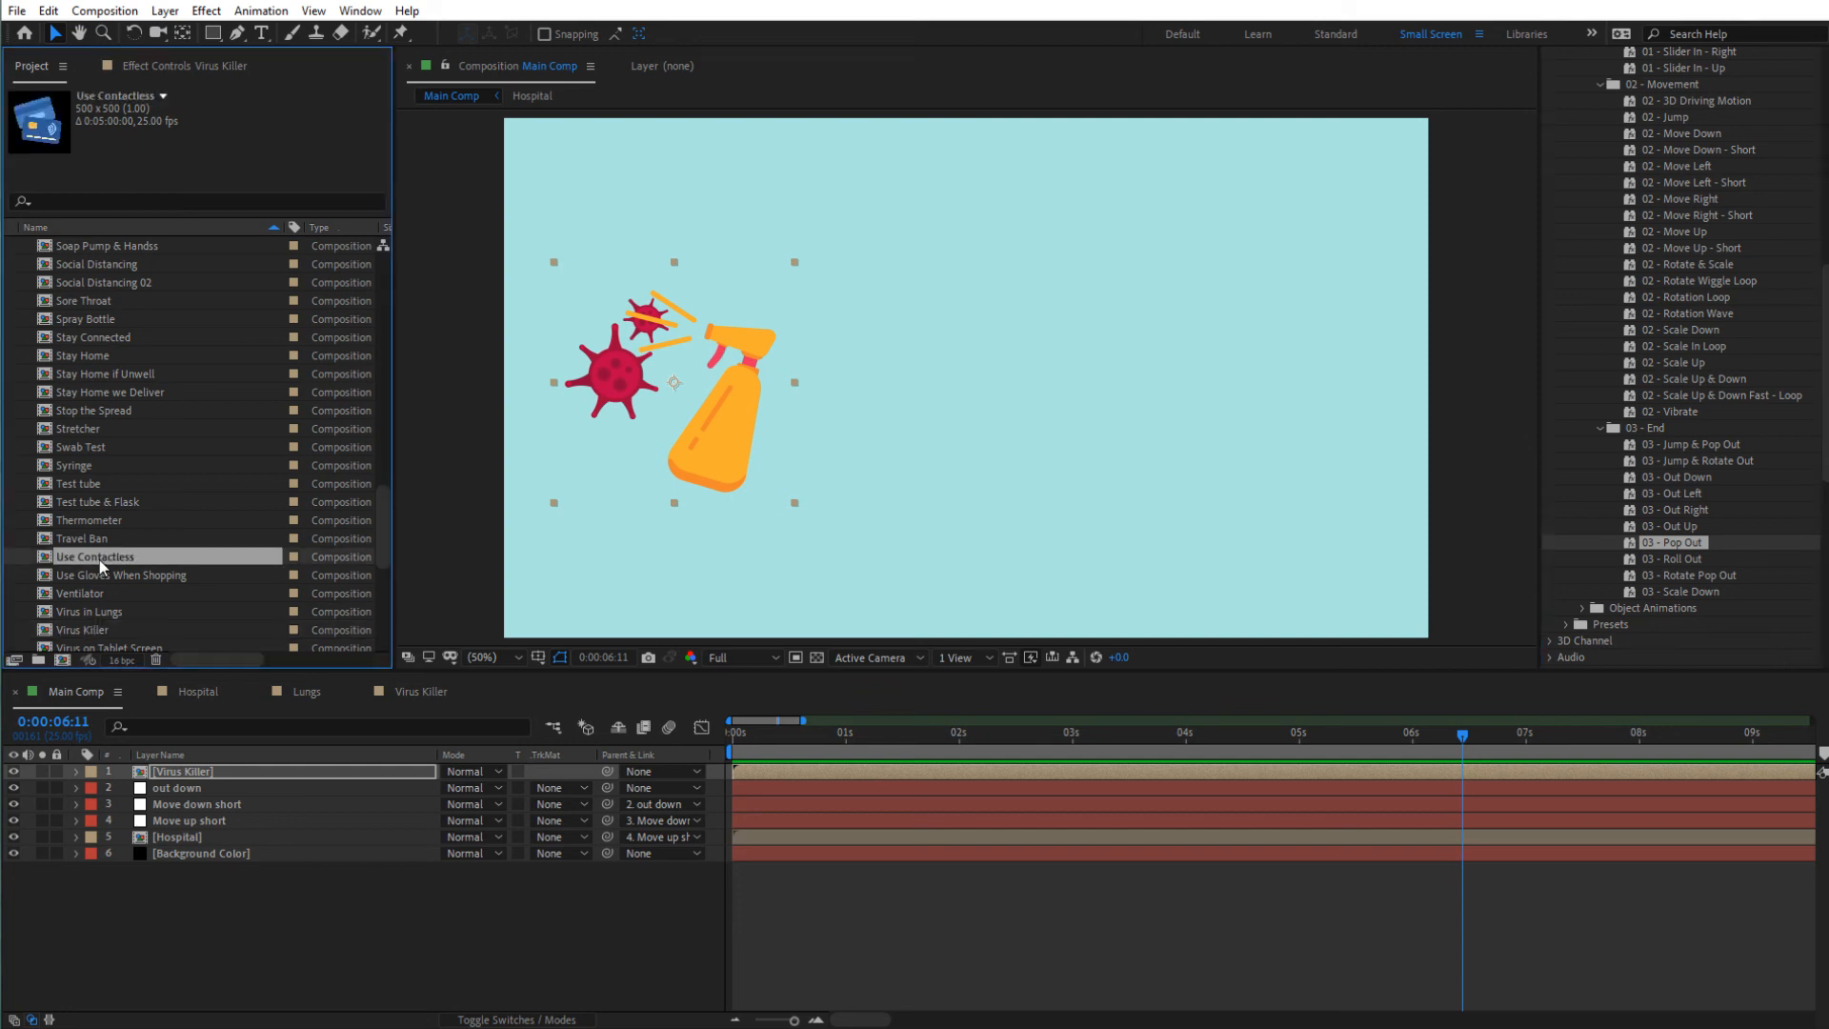
double_click(99, 558)
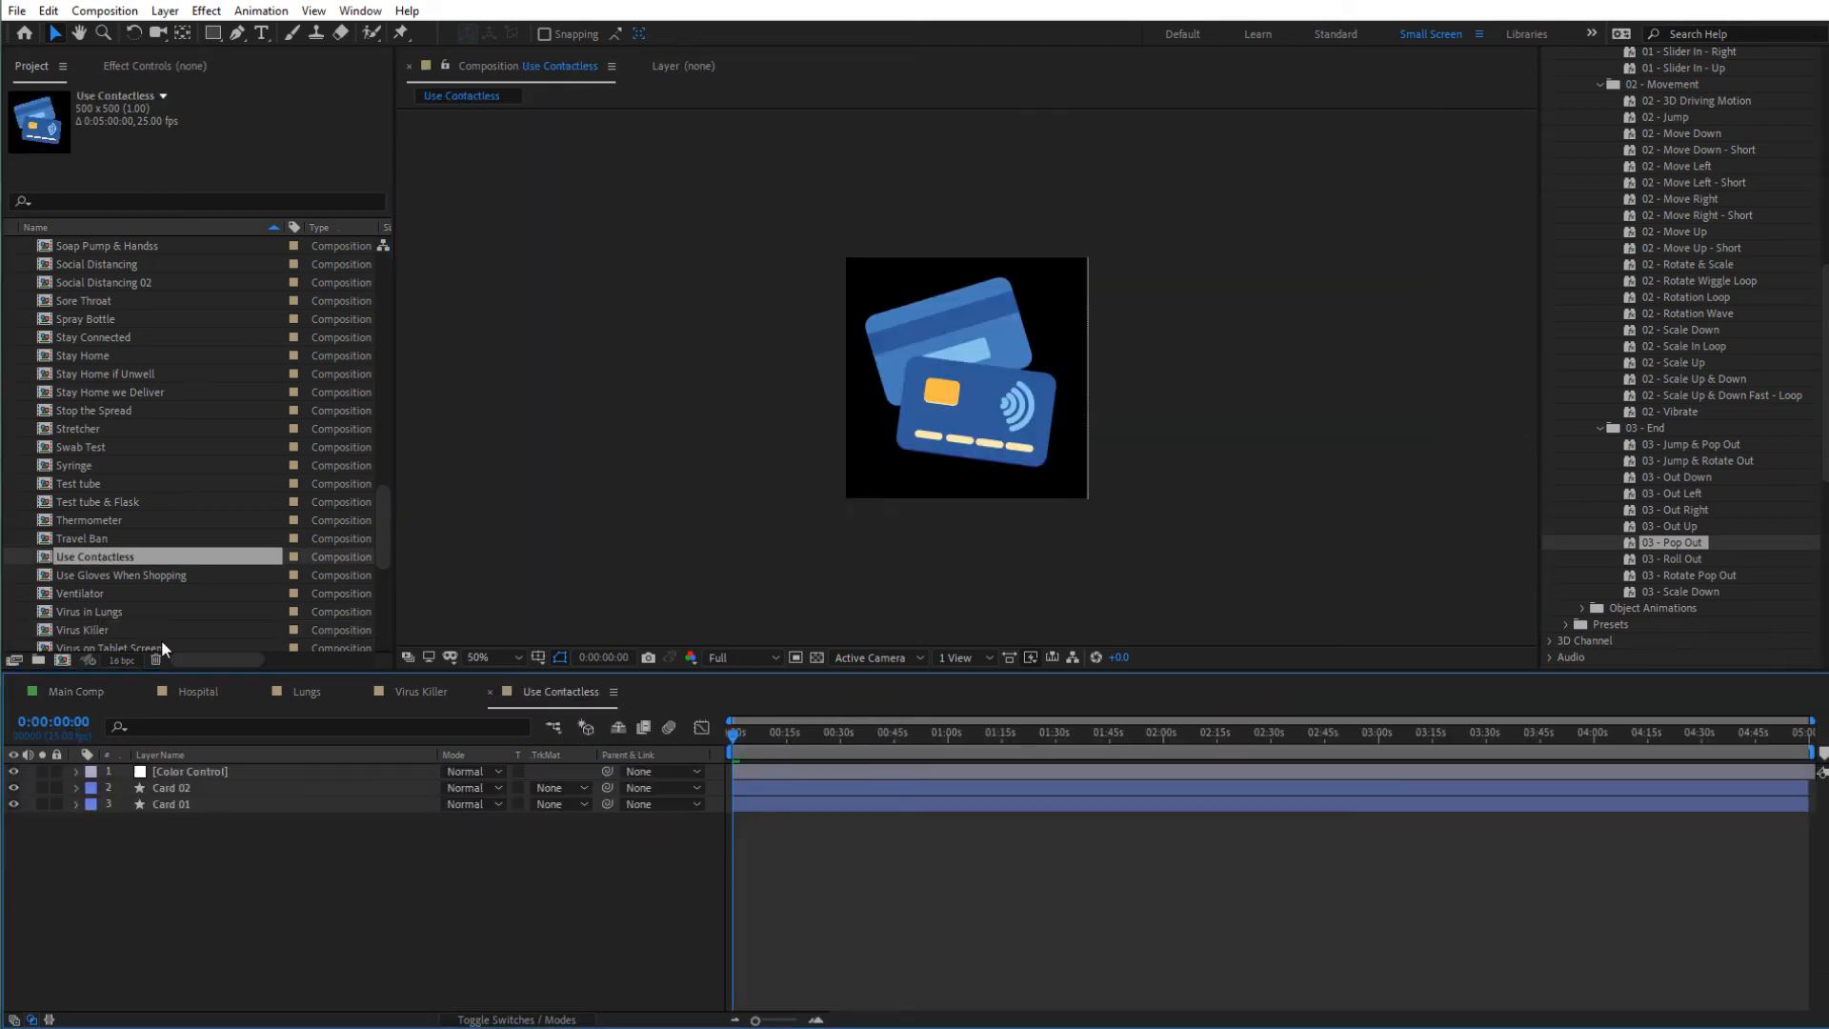
key("Home")
- Apply the 01 - Pop In - Rotate x1 preset to the Card 01 layer at the start of the composition
left_click(184, 803)
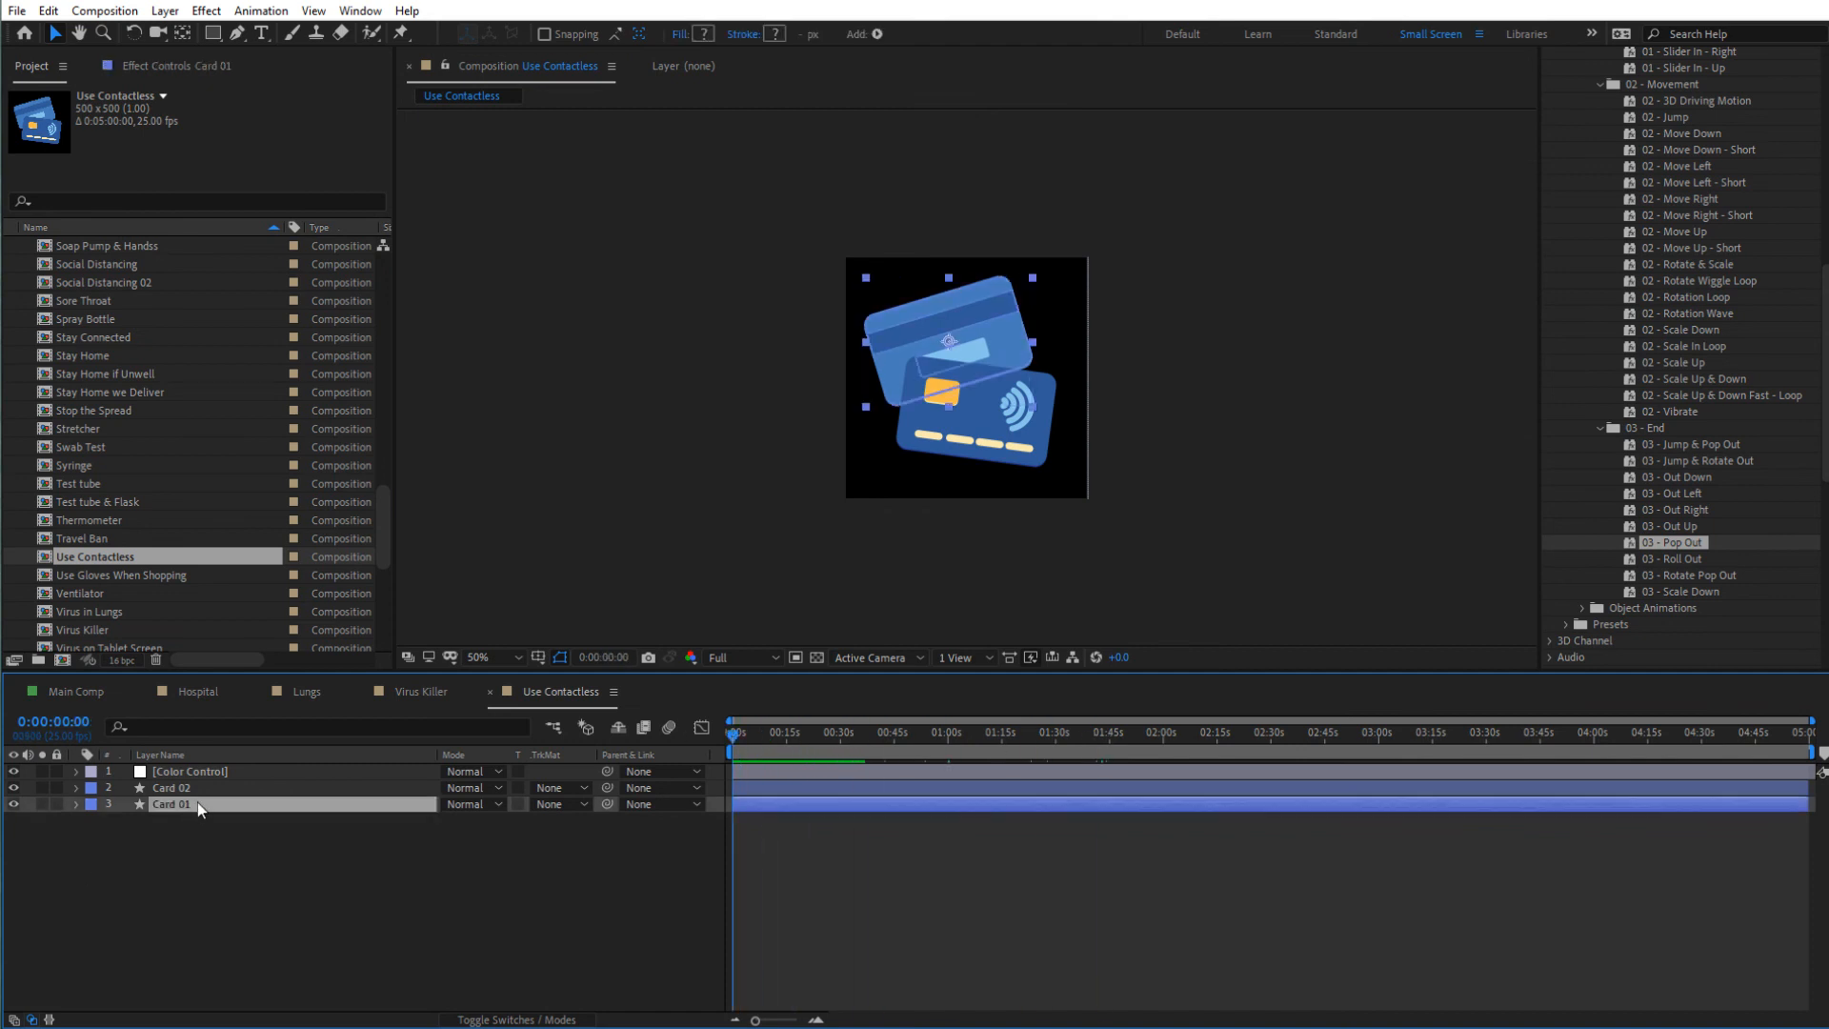
scroll(1695, 353, "up", 10)
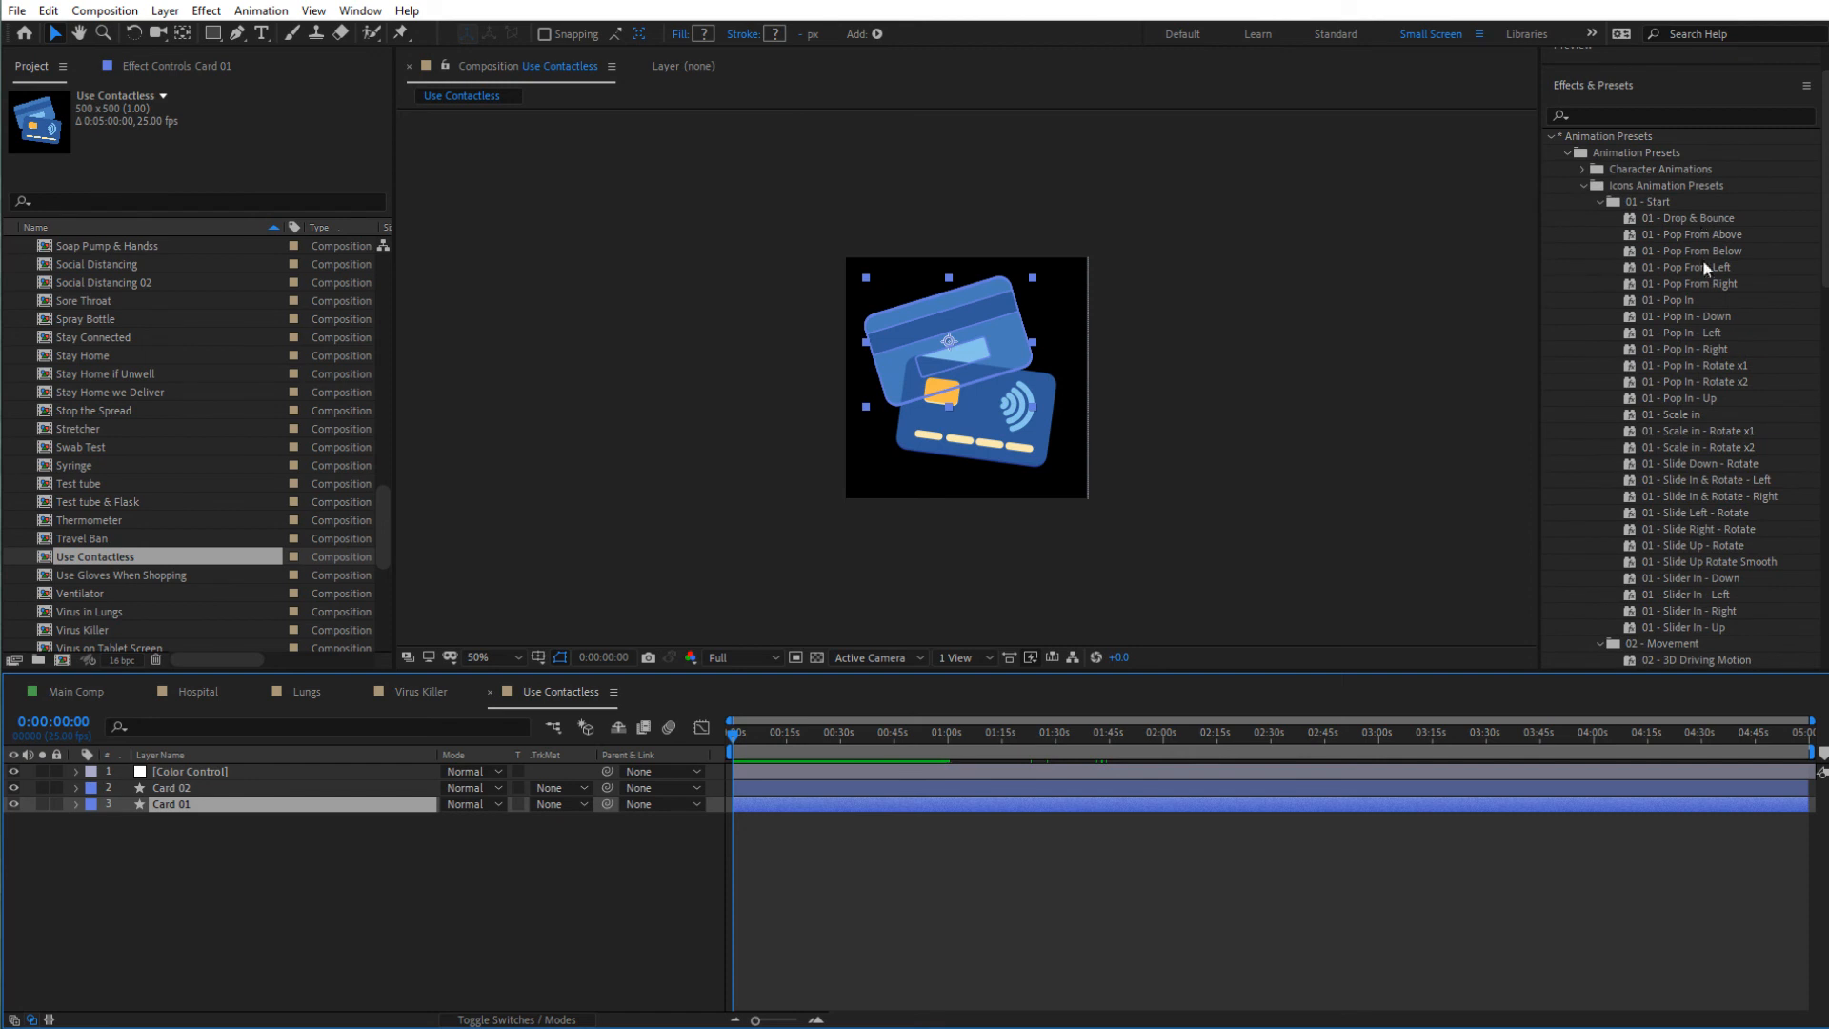
left_click(1716, 364)
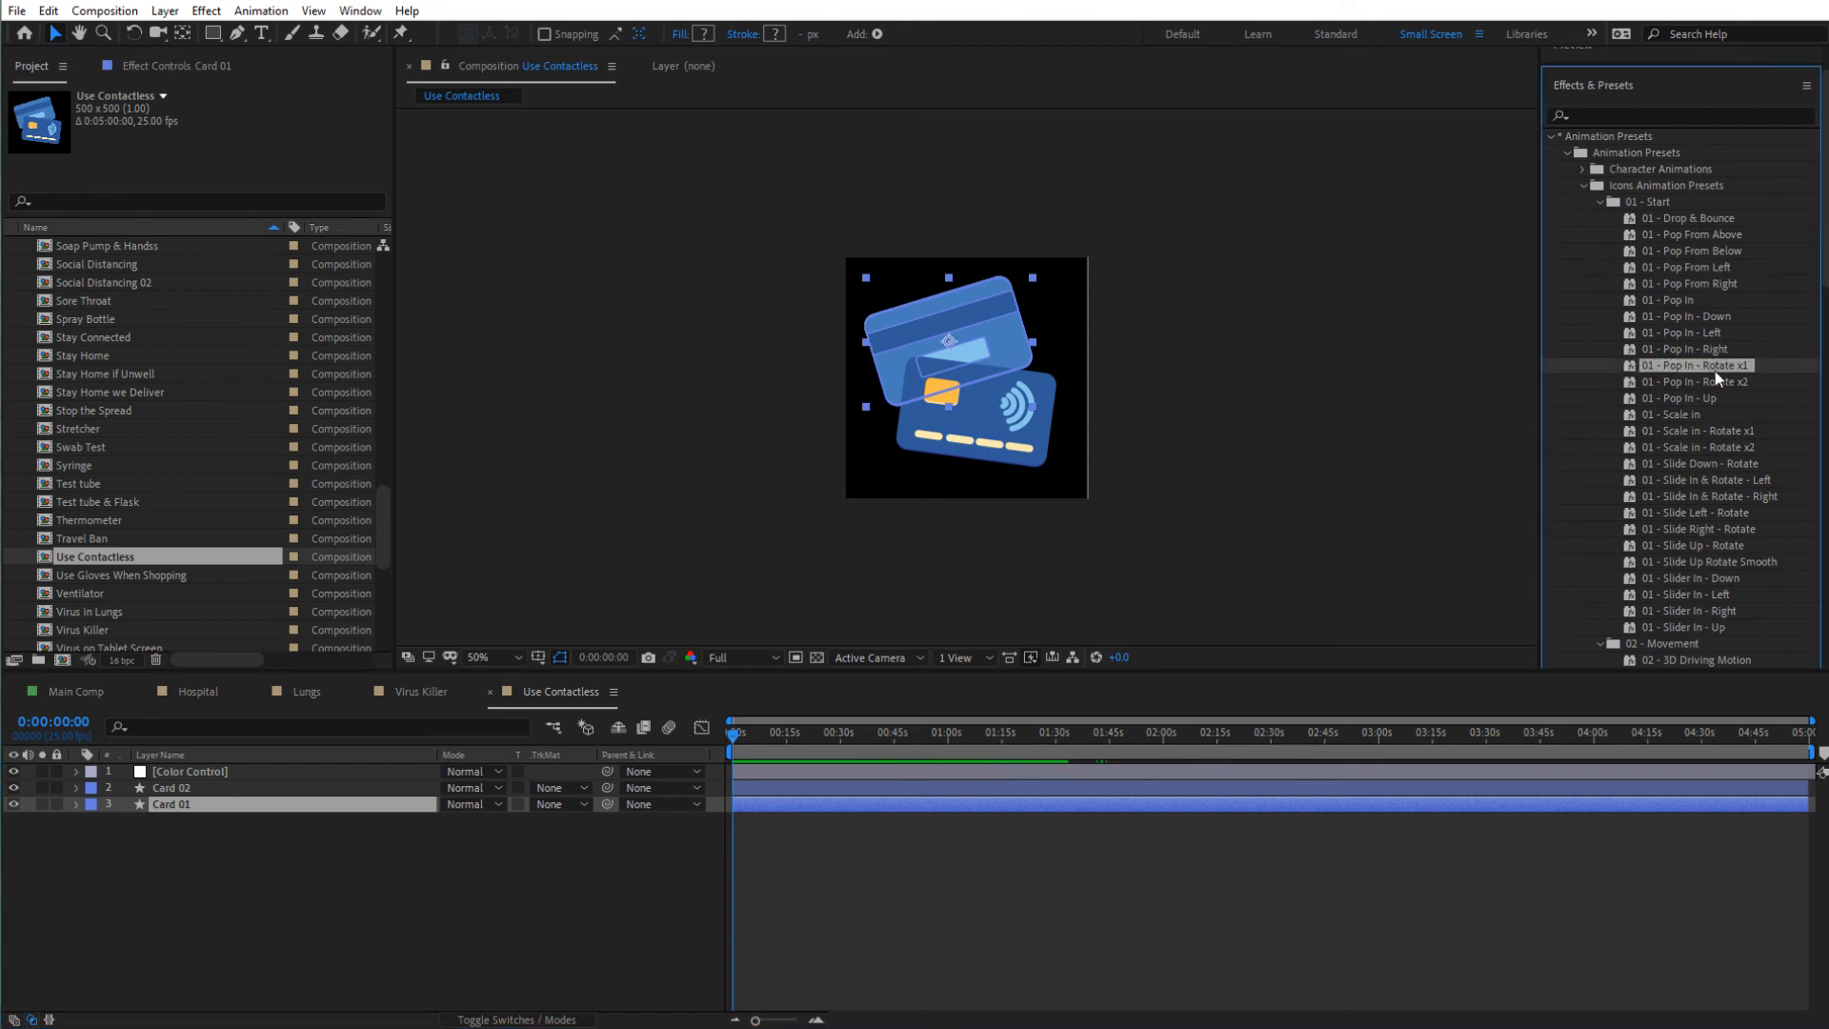
double_click(1707, 366)
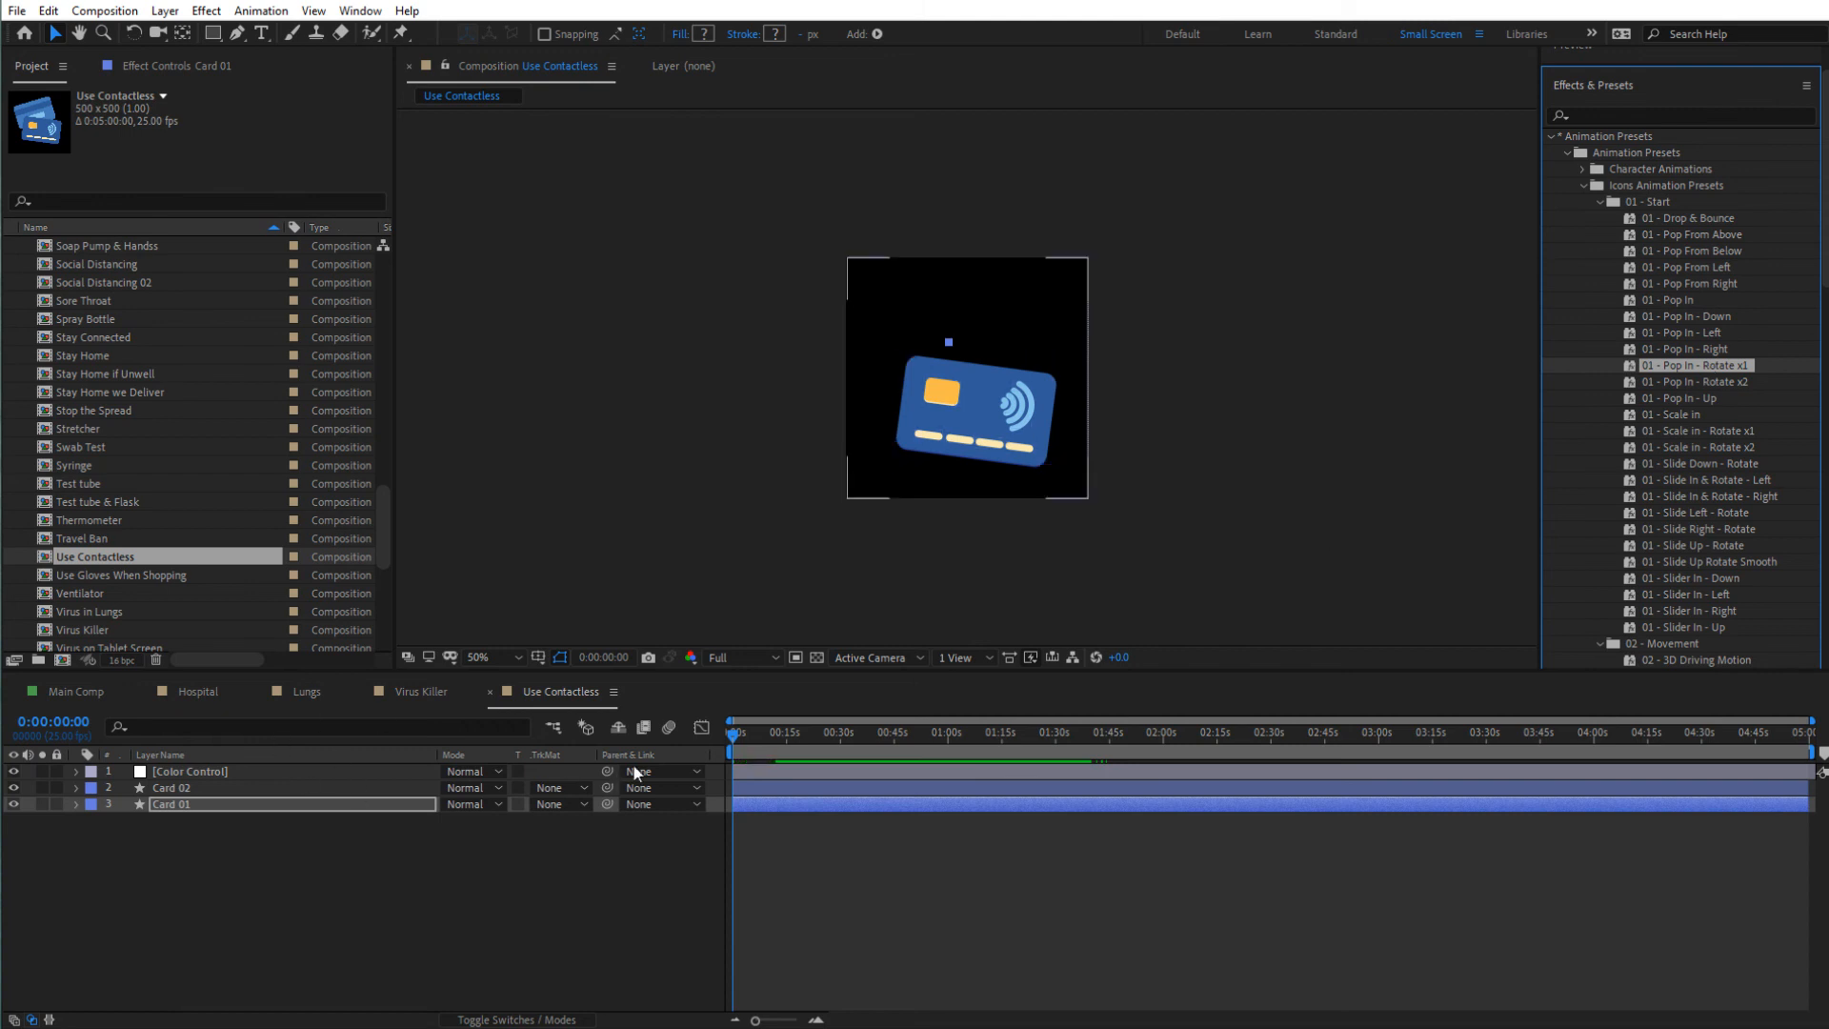
- Apply the 01 - Pop In - Rotate x1 preset to the Card 02 layer at 0:00:00:07 and preview both cards
left_click(815, 1019)
left_click(814, 1019)
left_click(814, 1019)
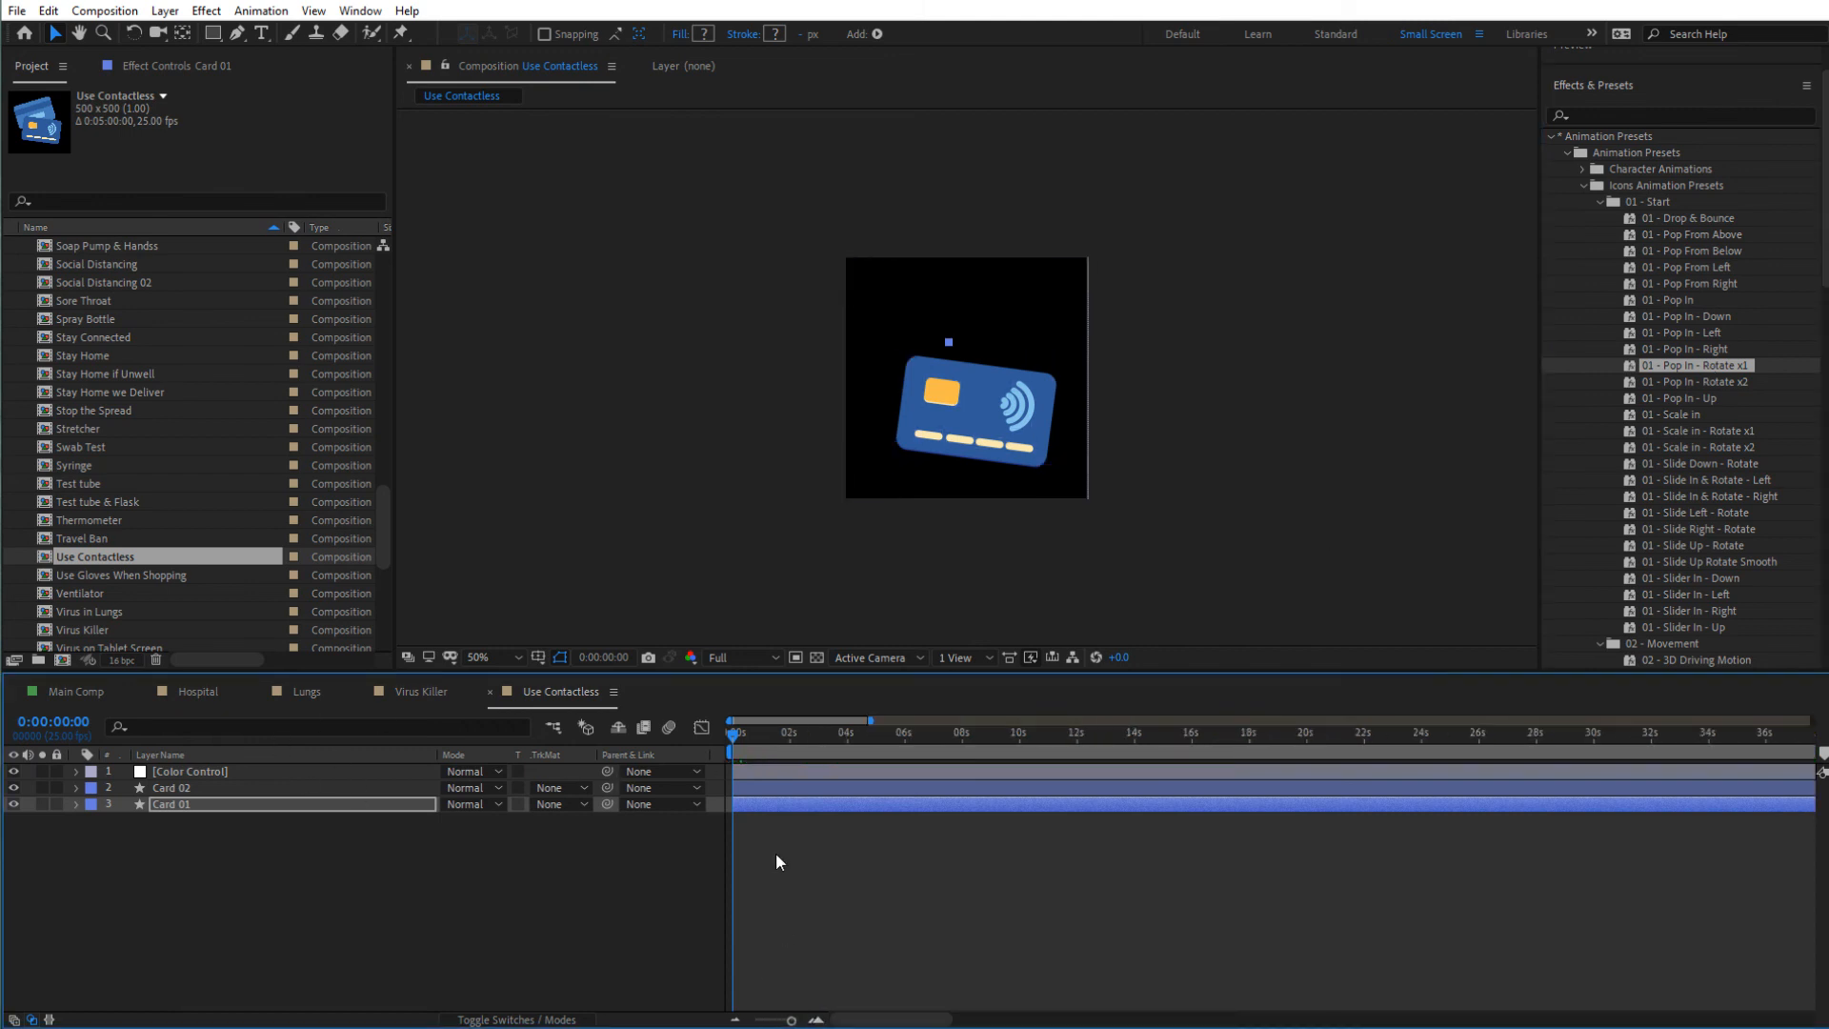
left_click(741, 739)
left_click(162, 791)
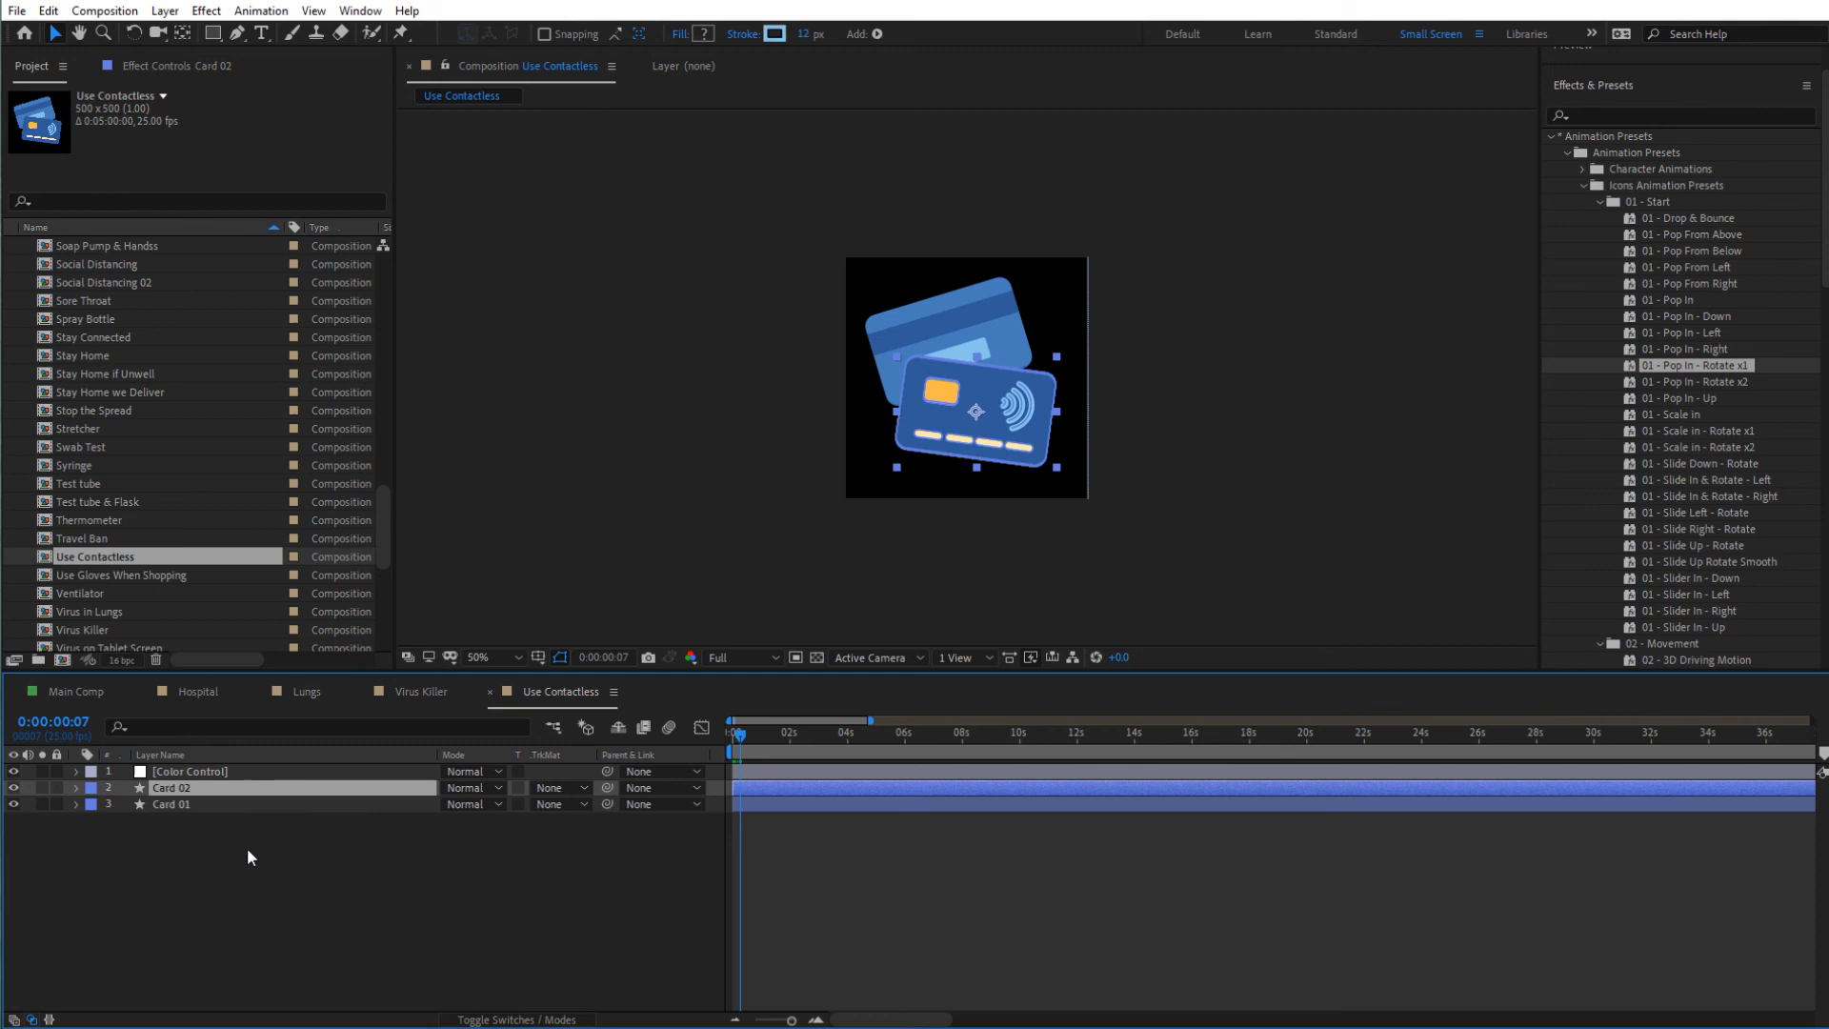
double_click(1719, 366)
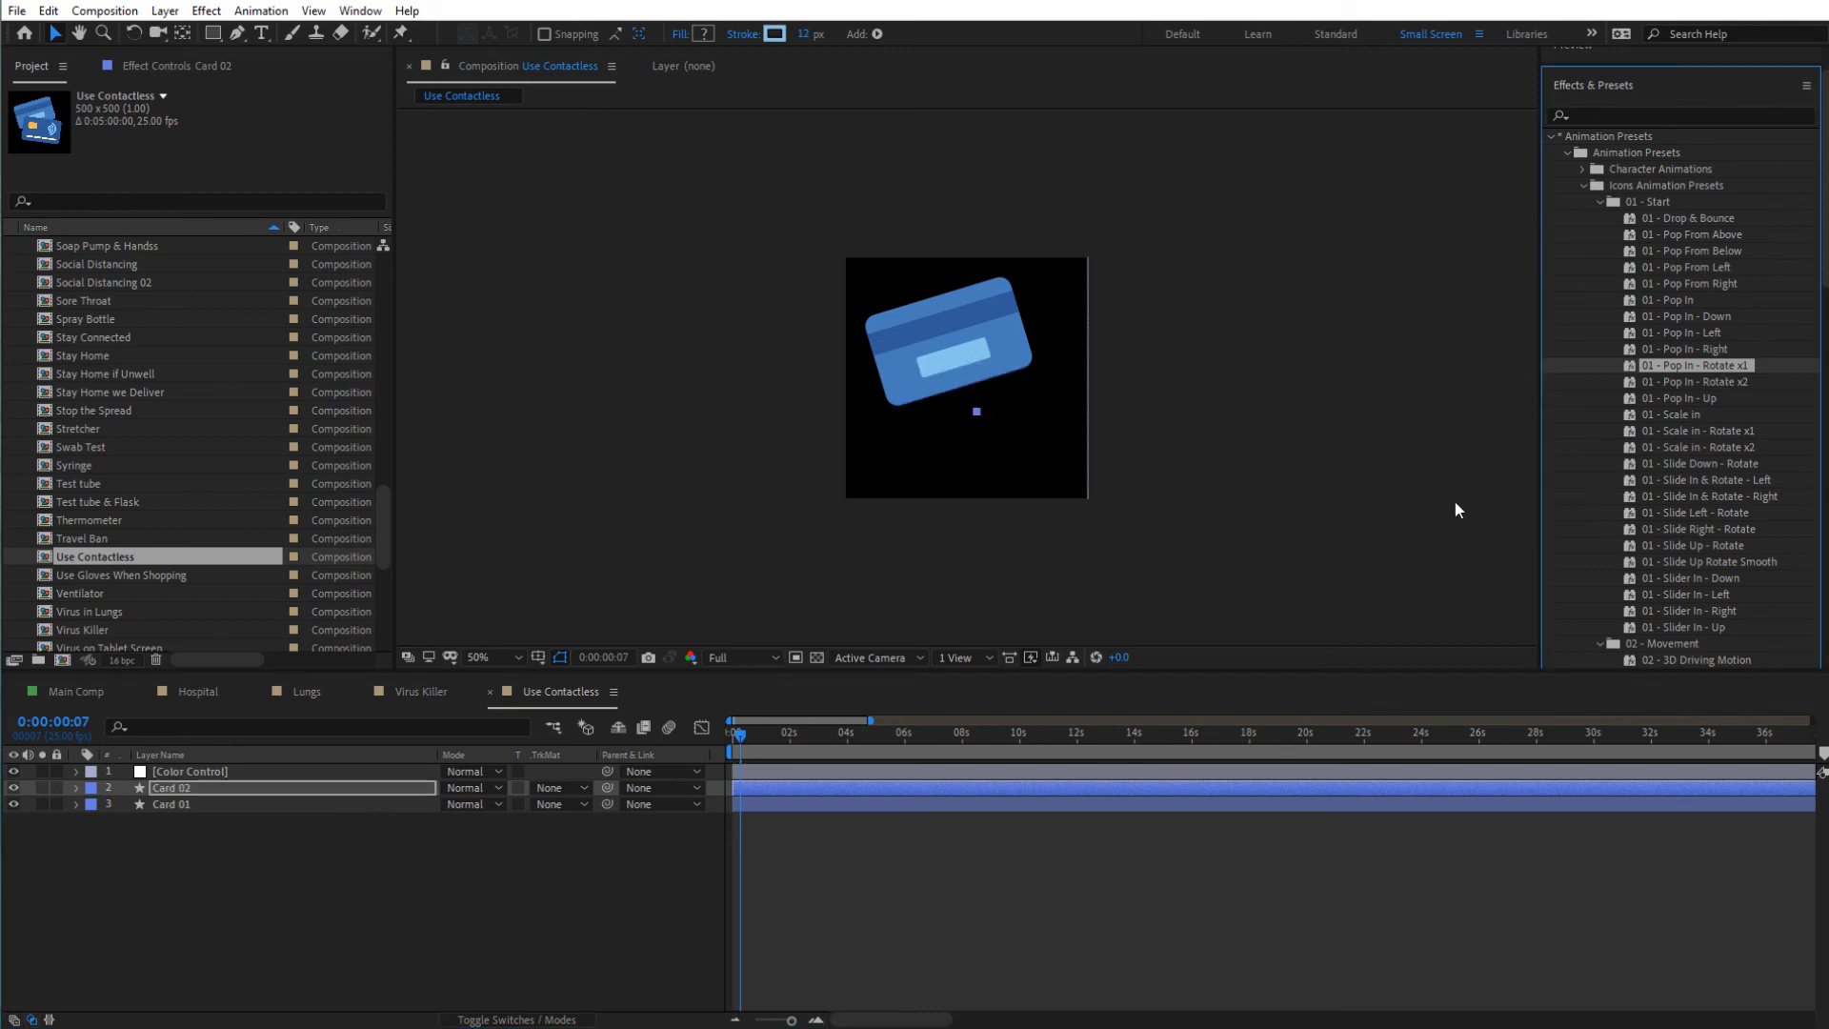
key("space")
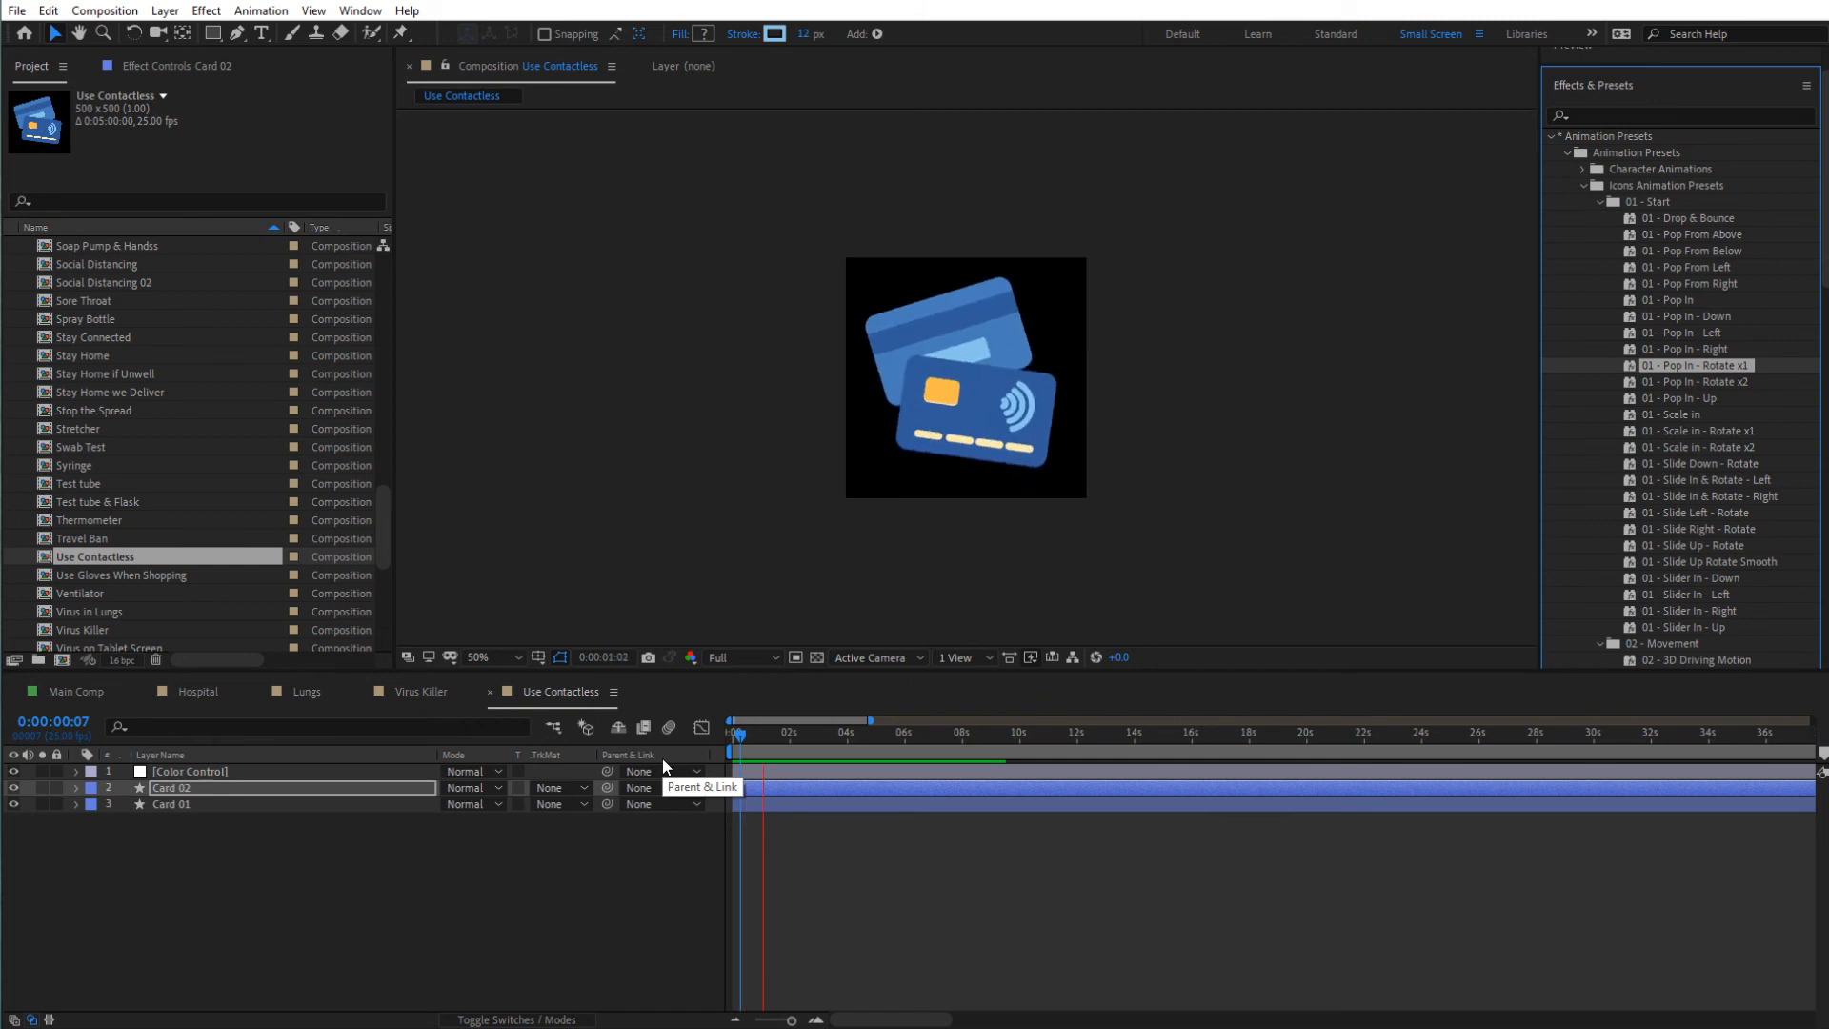
key("space")
- Apply the 02 - Rotate Wiggle Loop preset to Card 02 and Card 01, preview it and move the current time to 0:00:11:21
scroll(1600, 469, "down", 6)
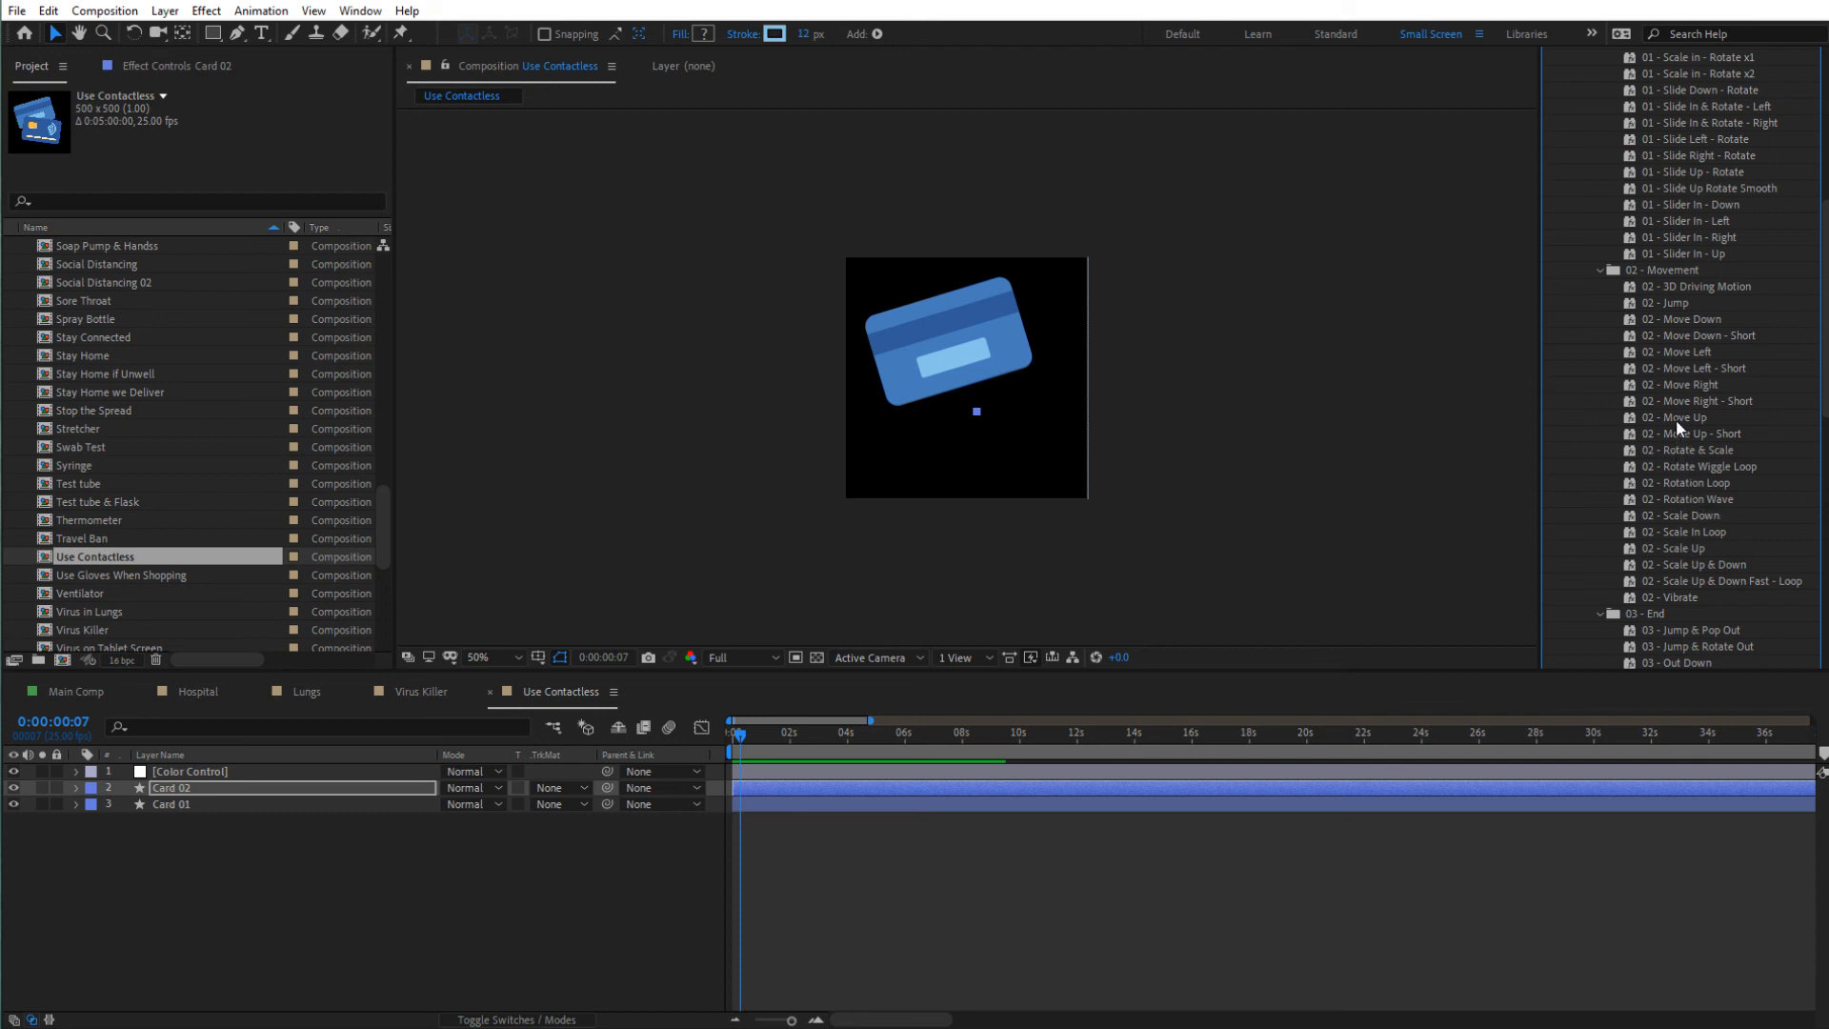
left_click(1698, 583)
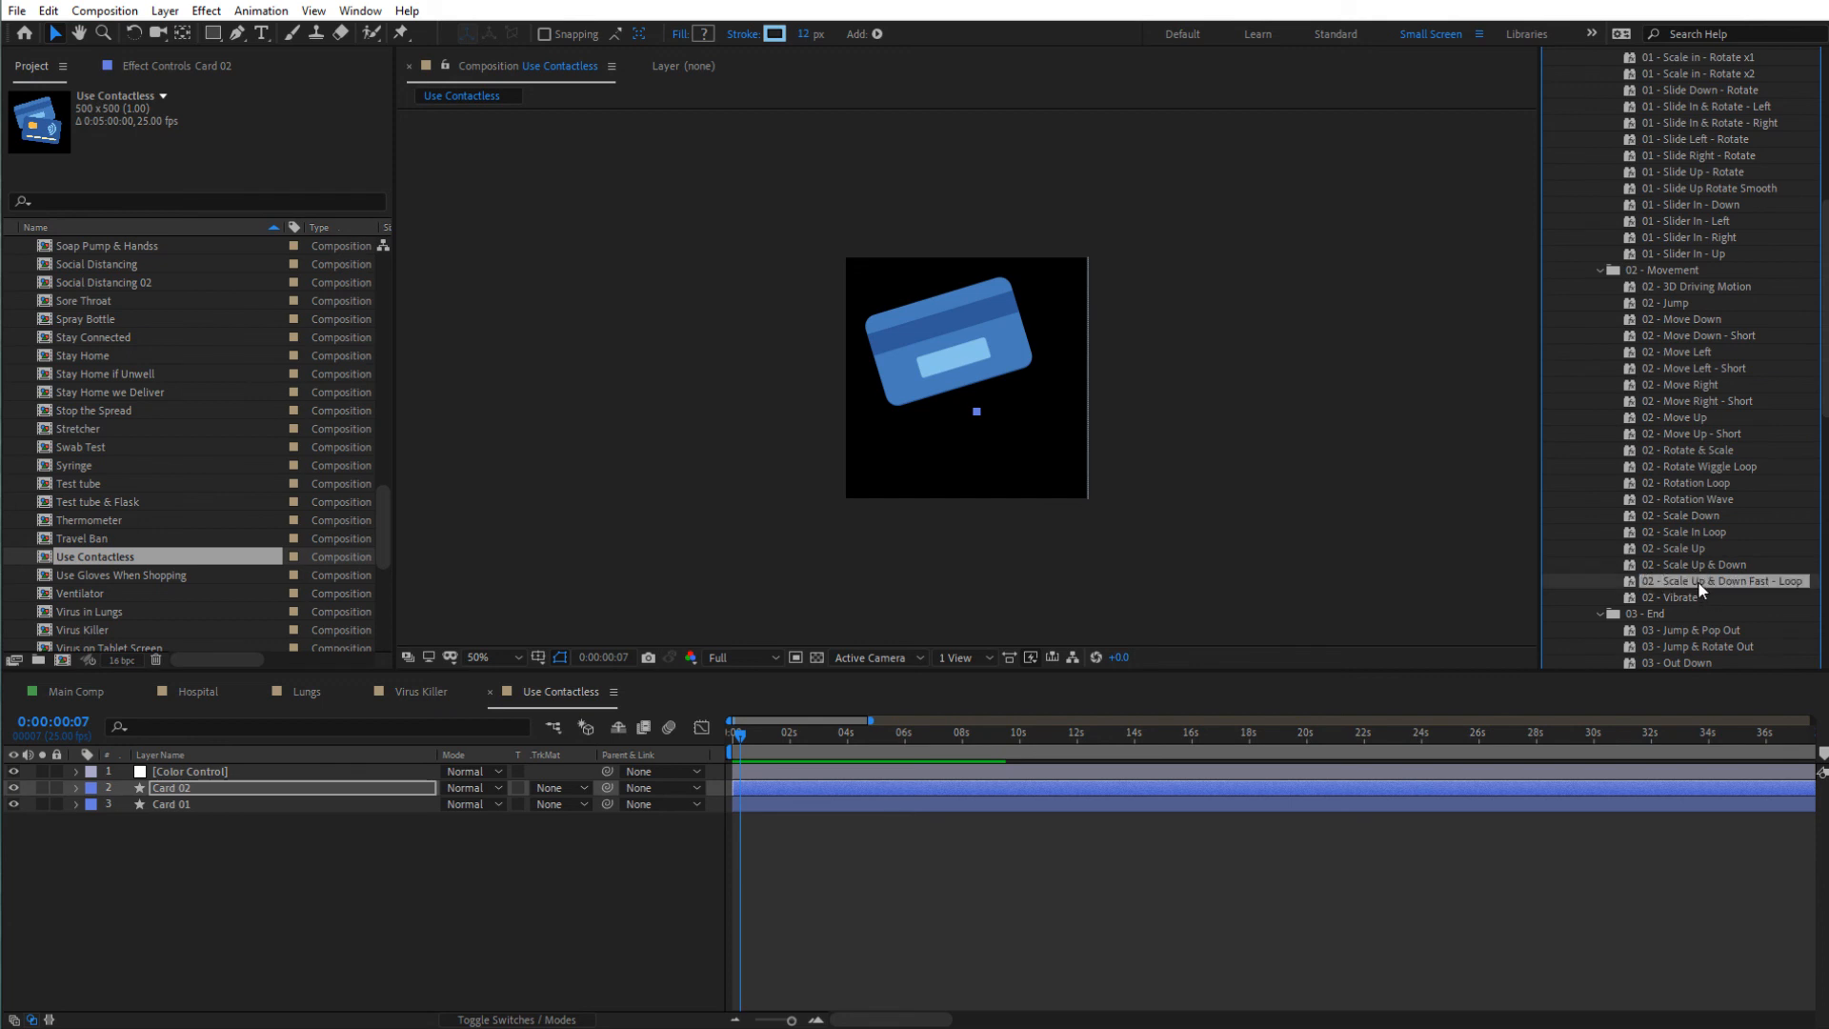
left_click(1710, 467)
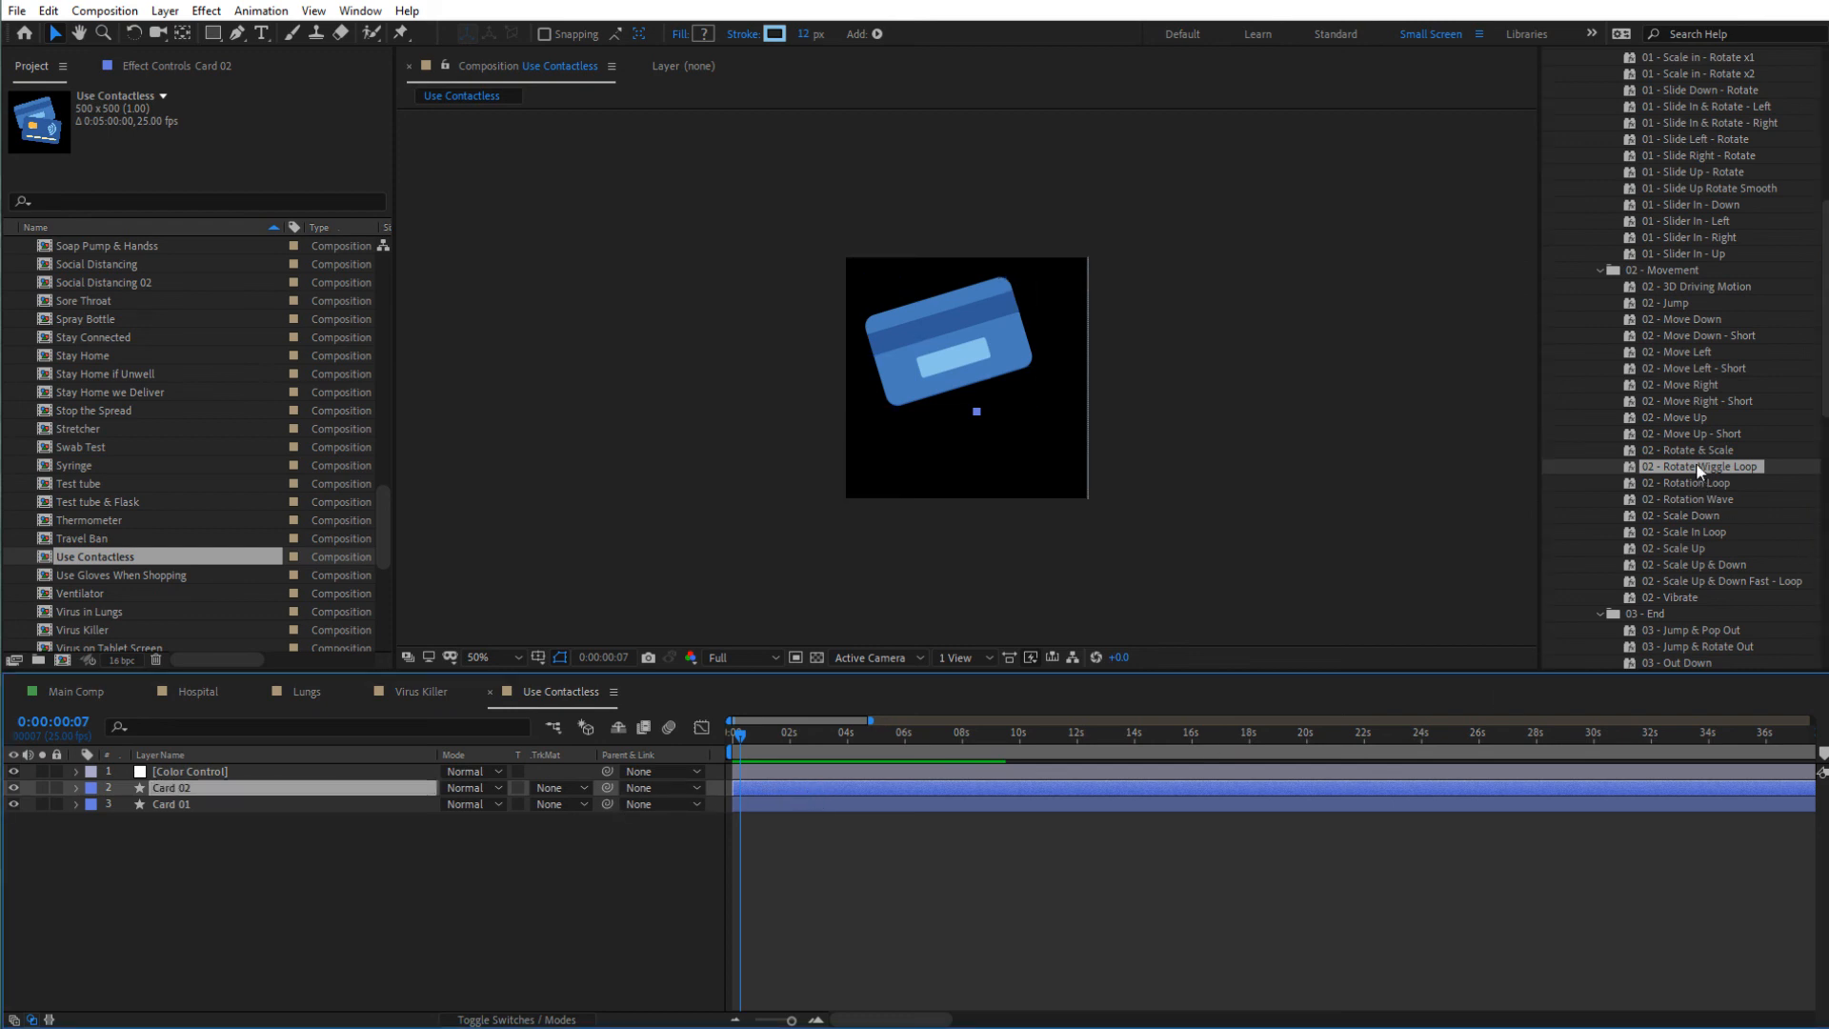
left_click_drag(1698, 468, 821, 804)
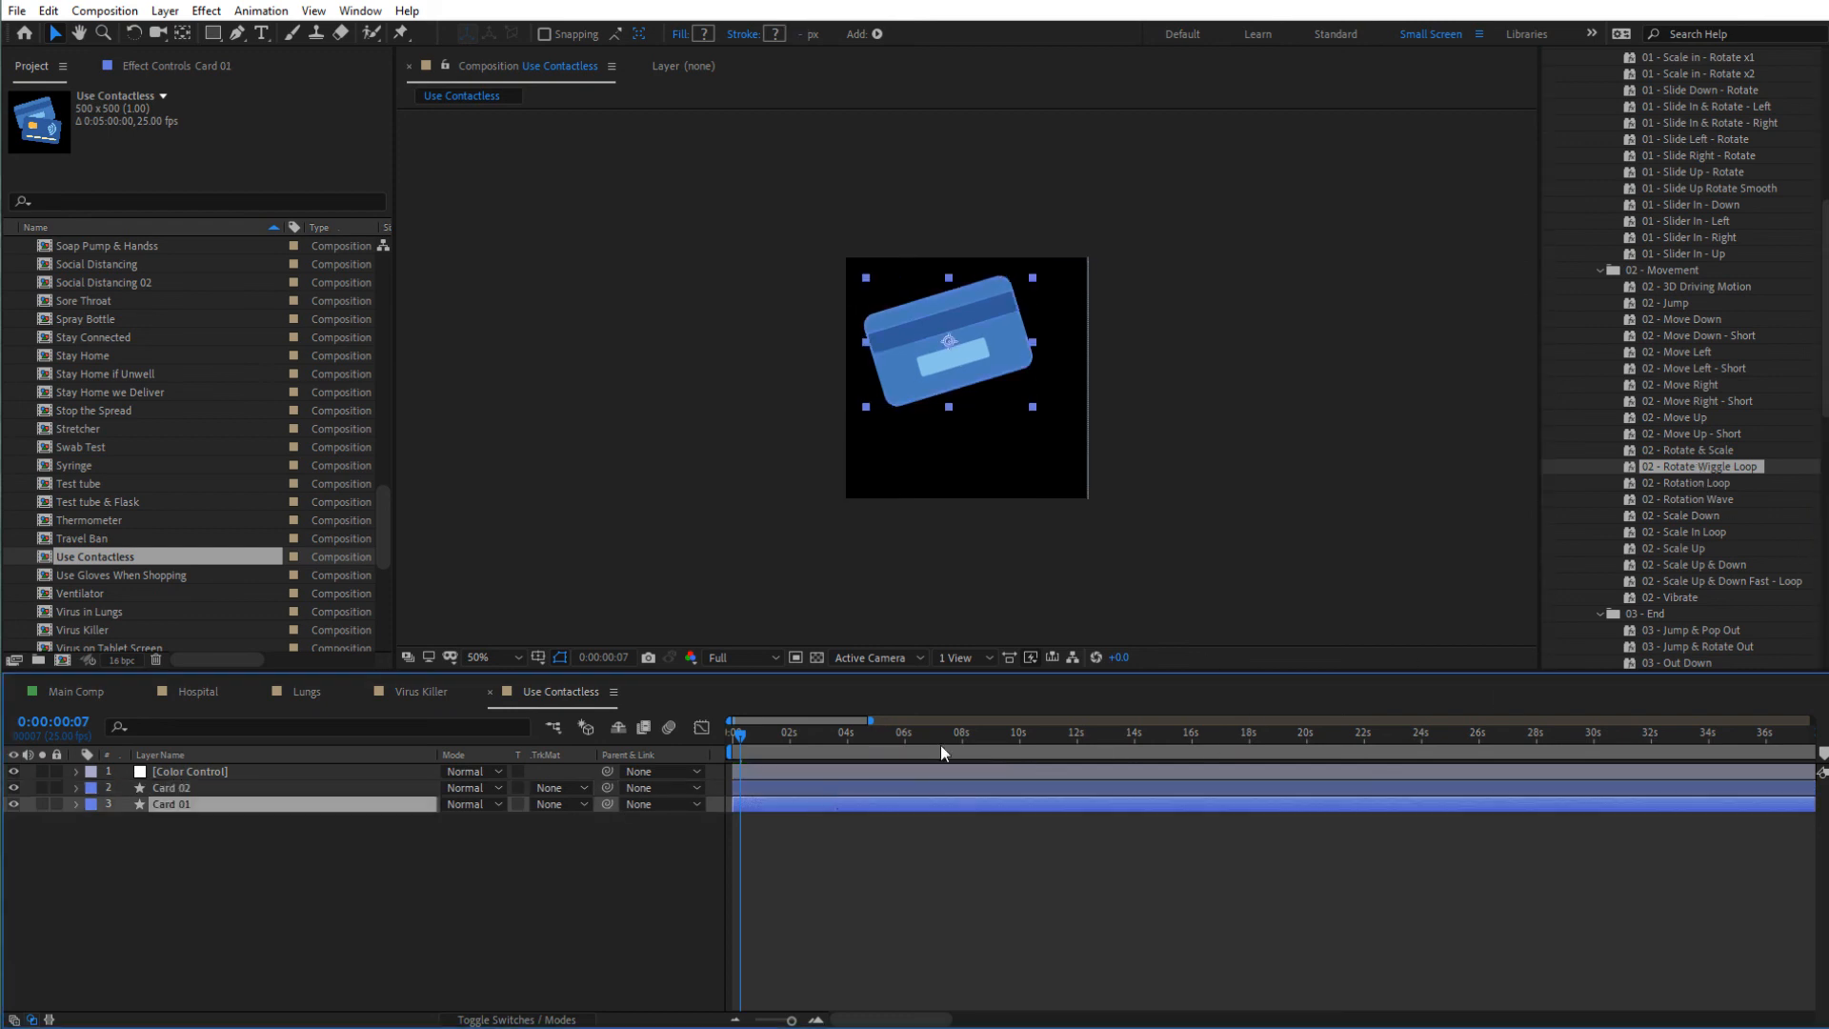
left_click(1702, 472)
key("space")
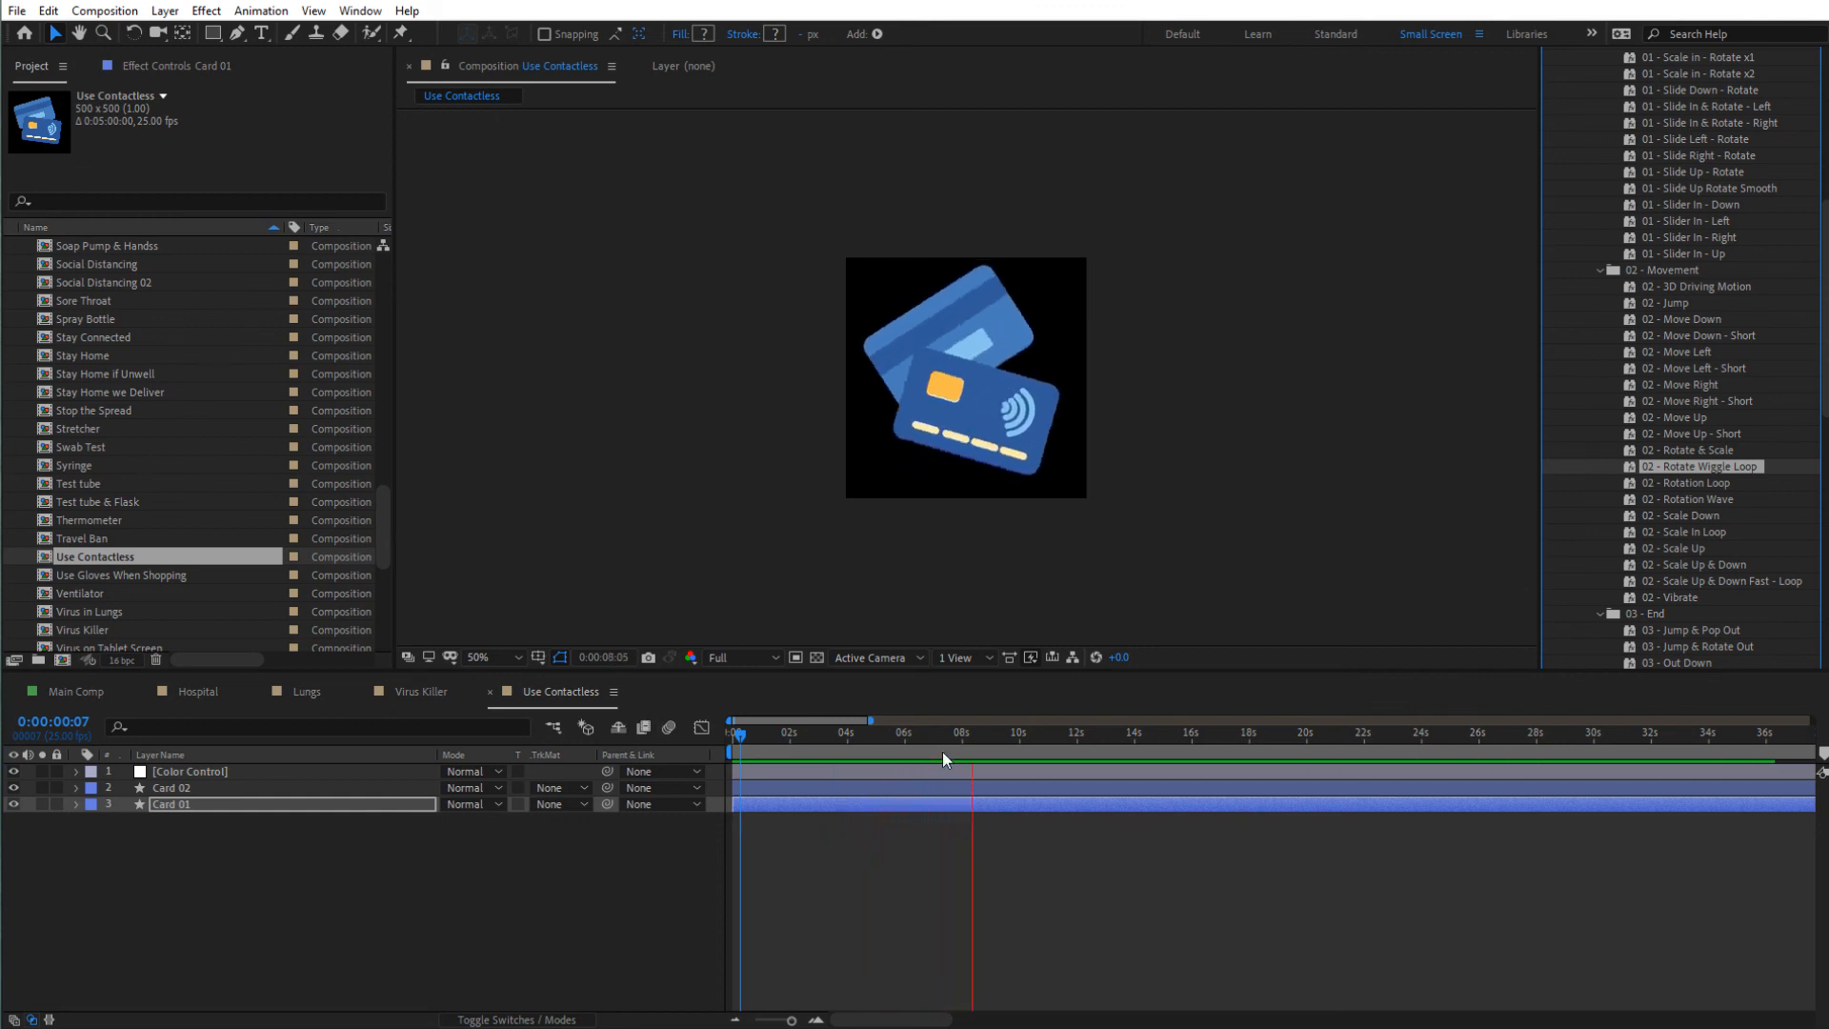
left_click_drag(992, 744, 1074, 748)
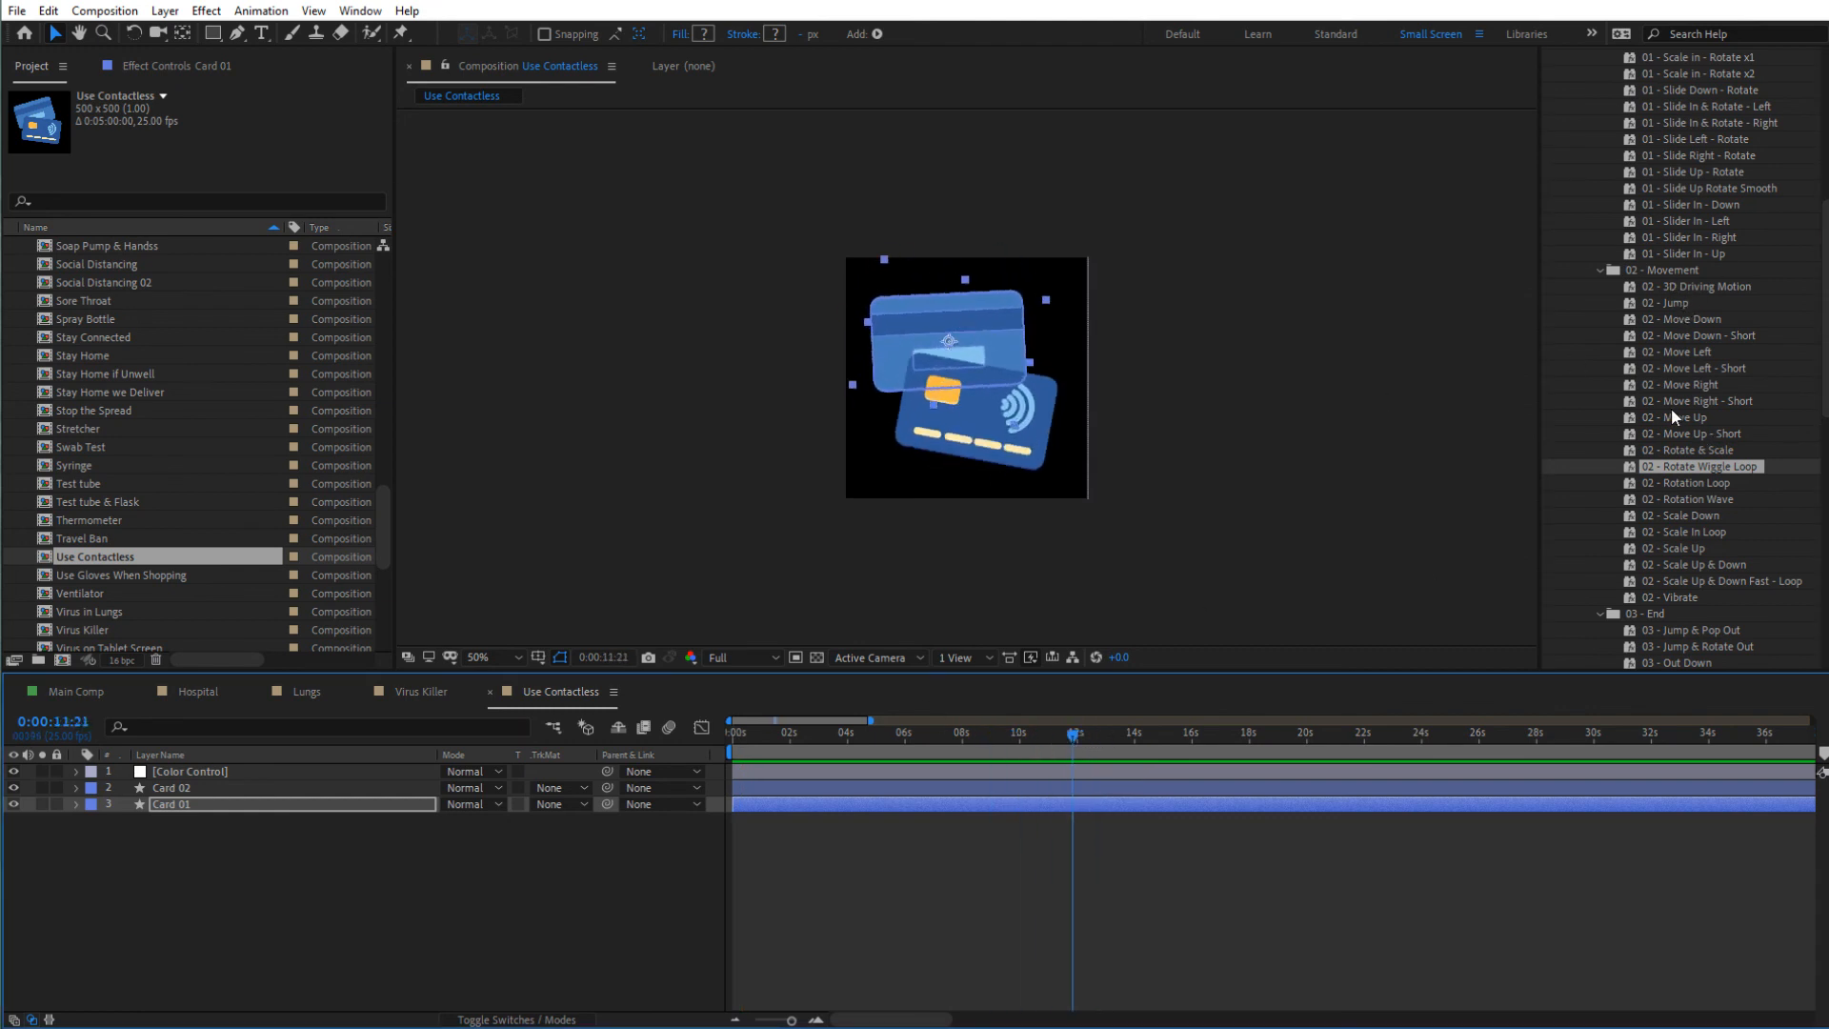
- Try to apply the 03 - Pop Out preset to the Card 01 layer at 0:00:11:21
scroll(1671, 416, "up", 5)
left_click(1036, 808)
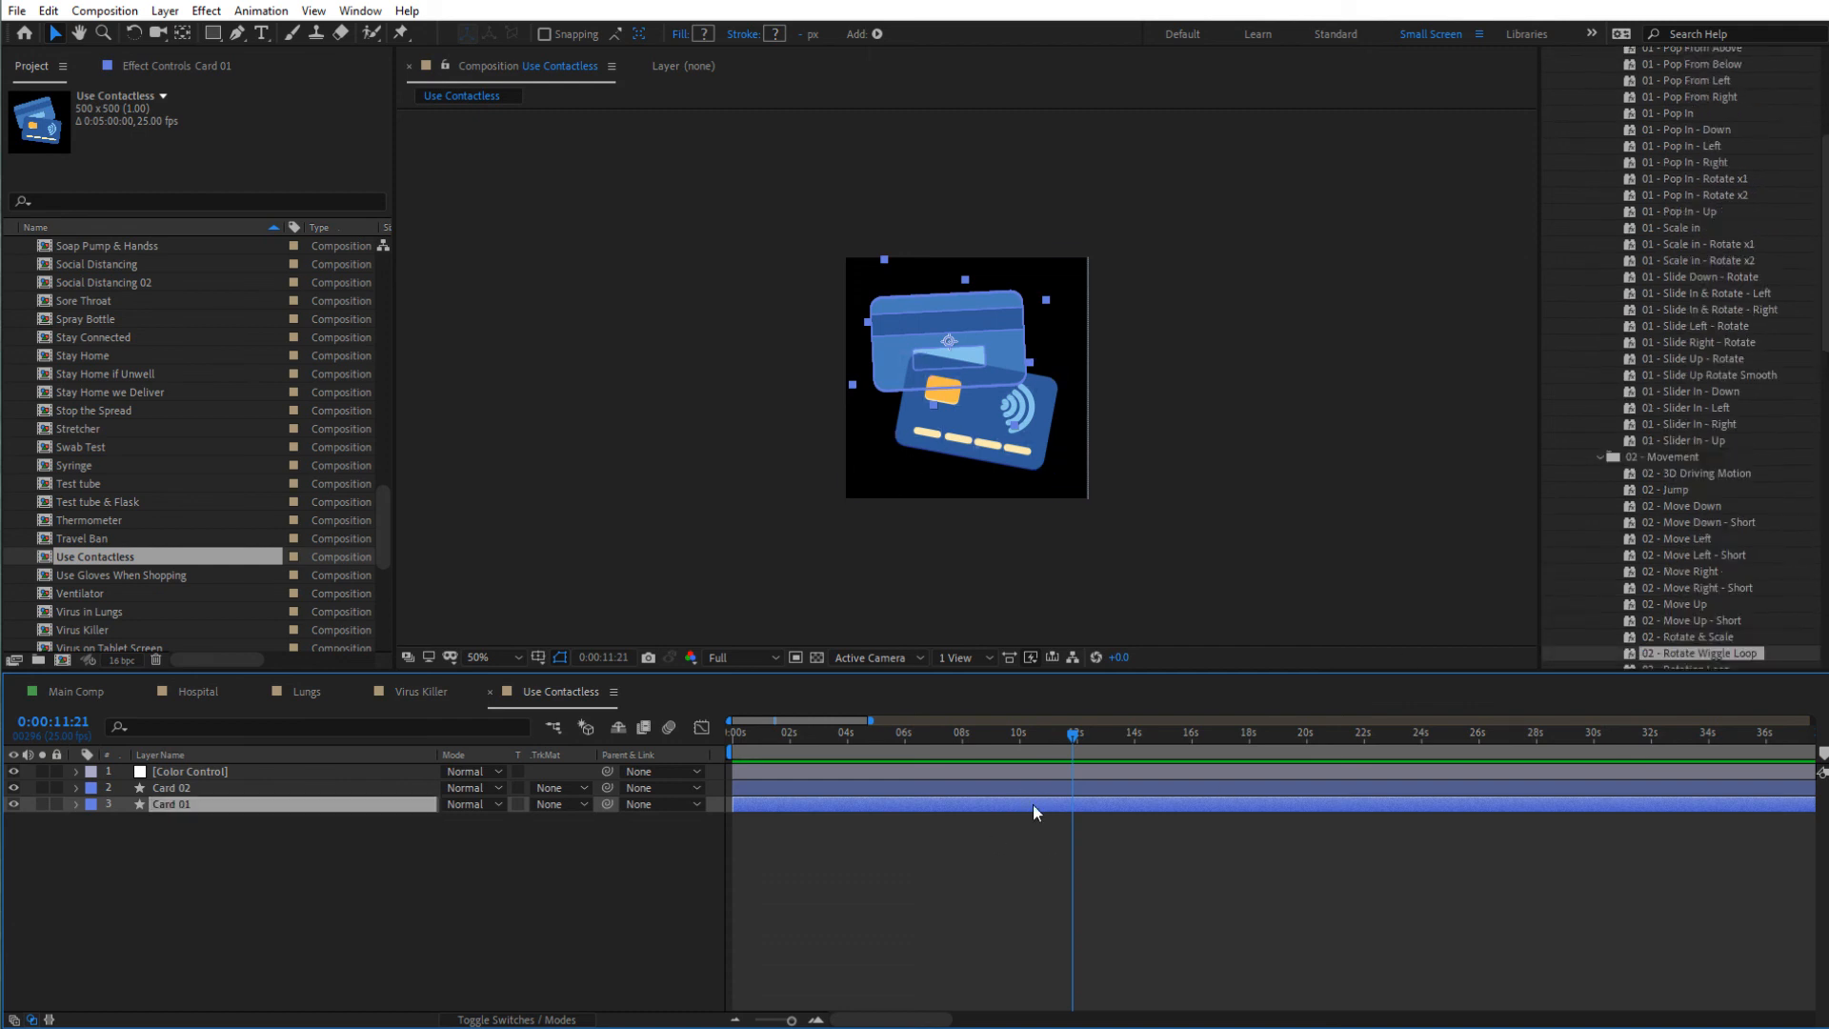
scroll(1624, 339, "up", 5)
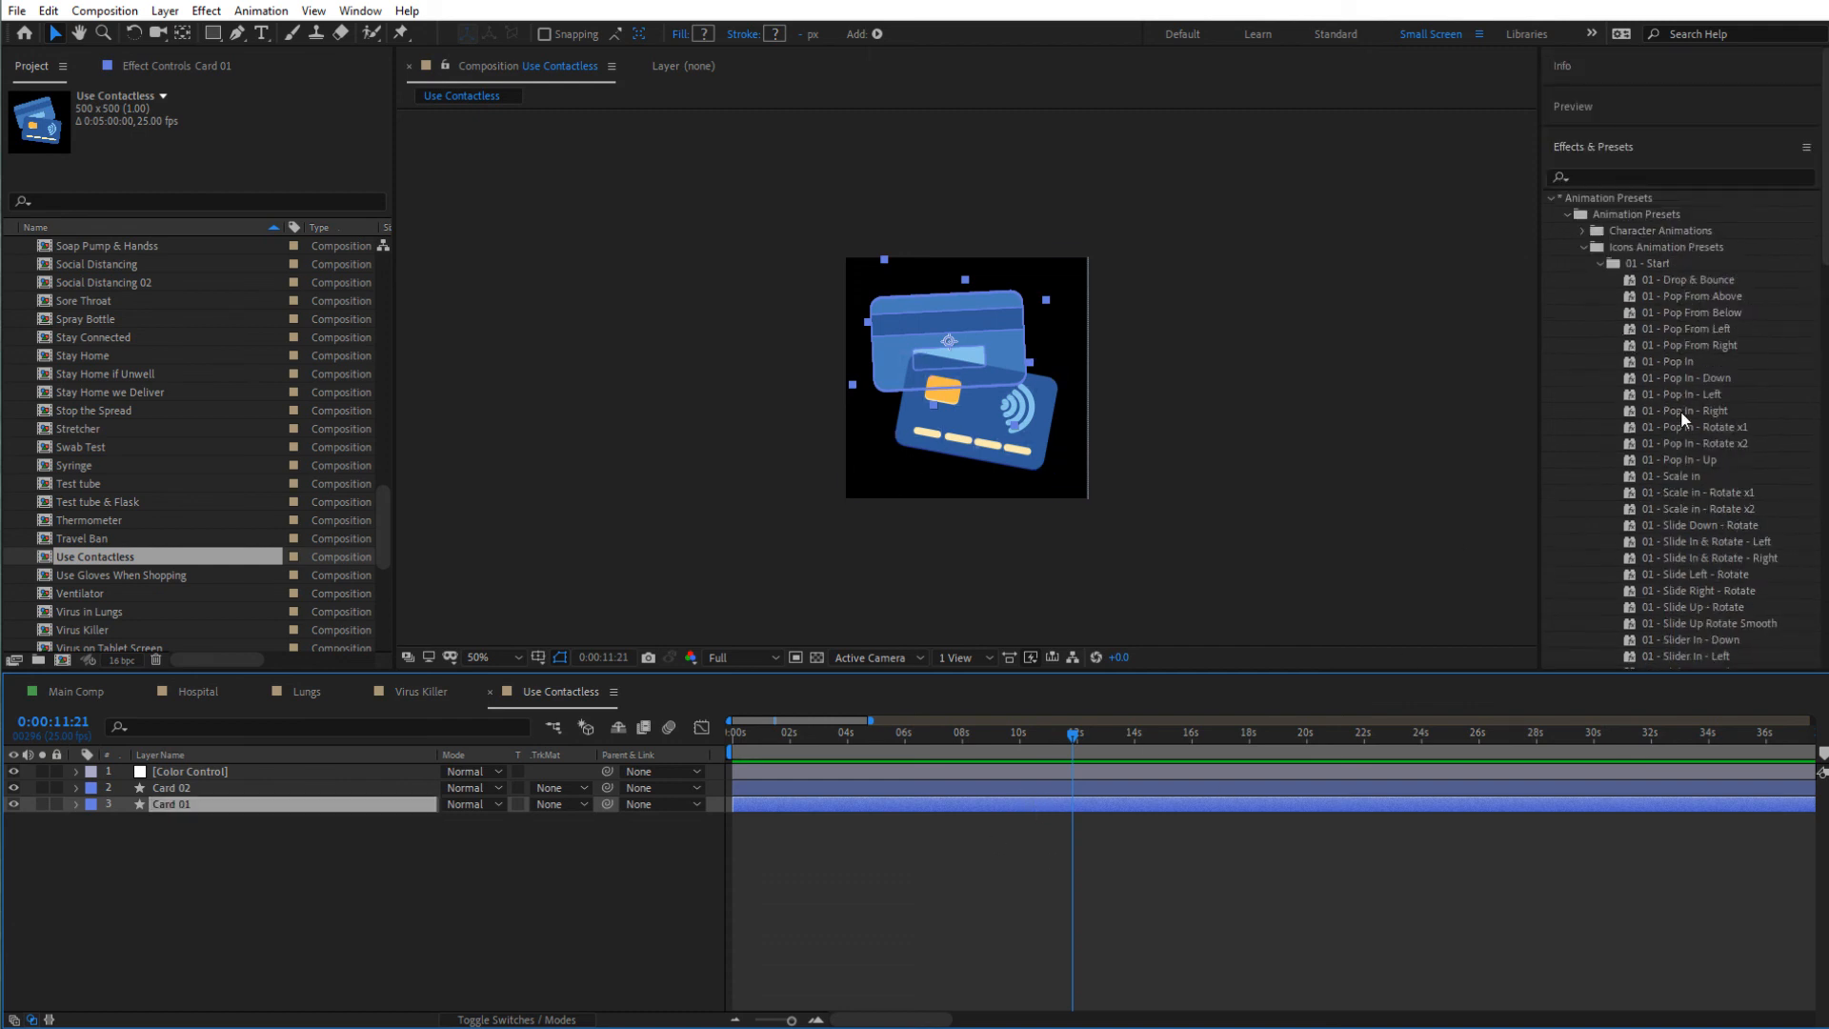
scroll(1695, 479, "down", 20)
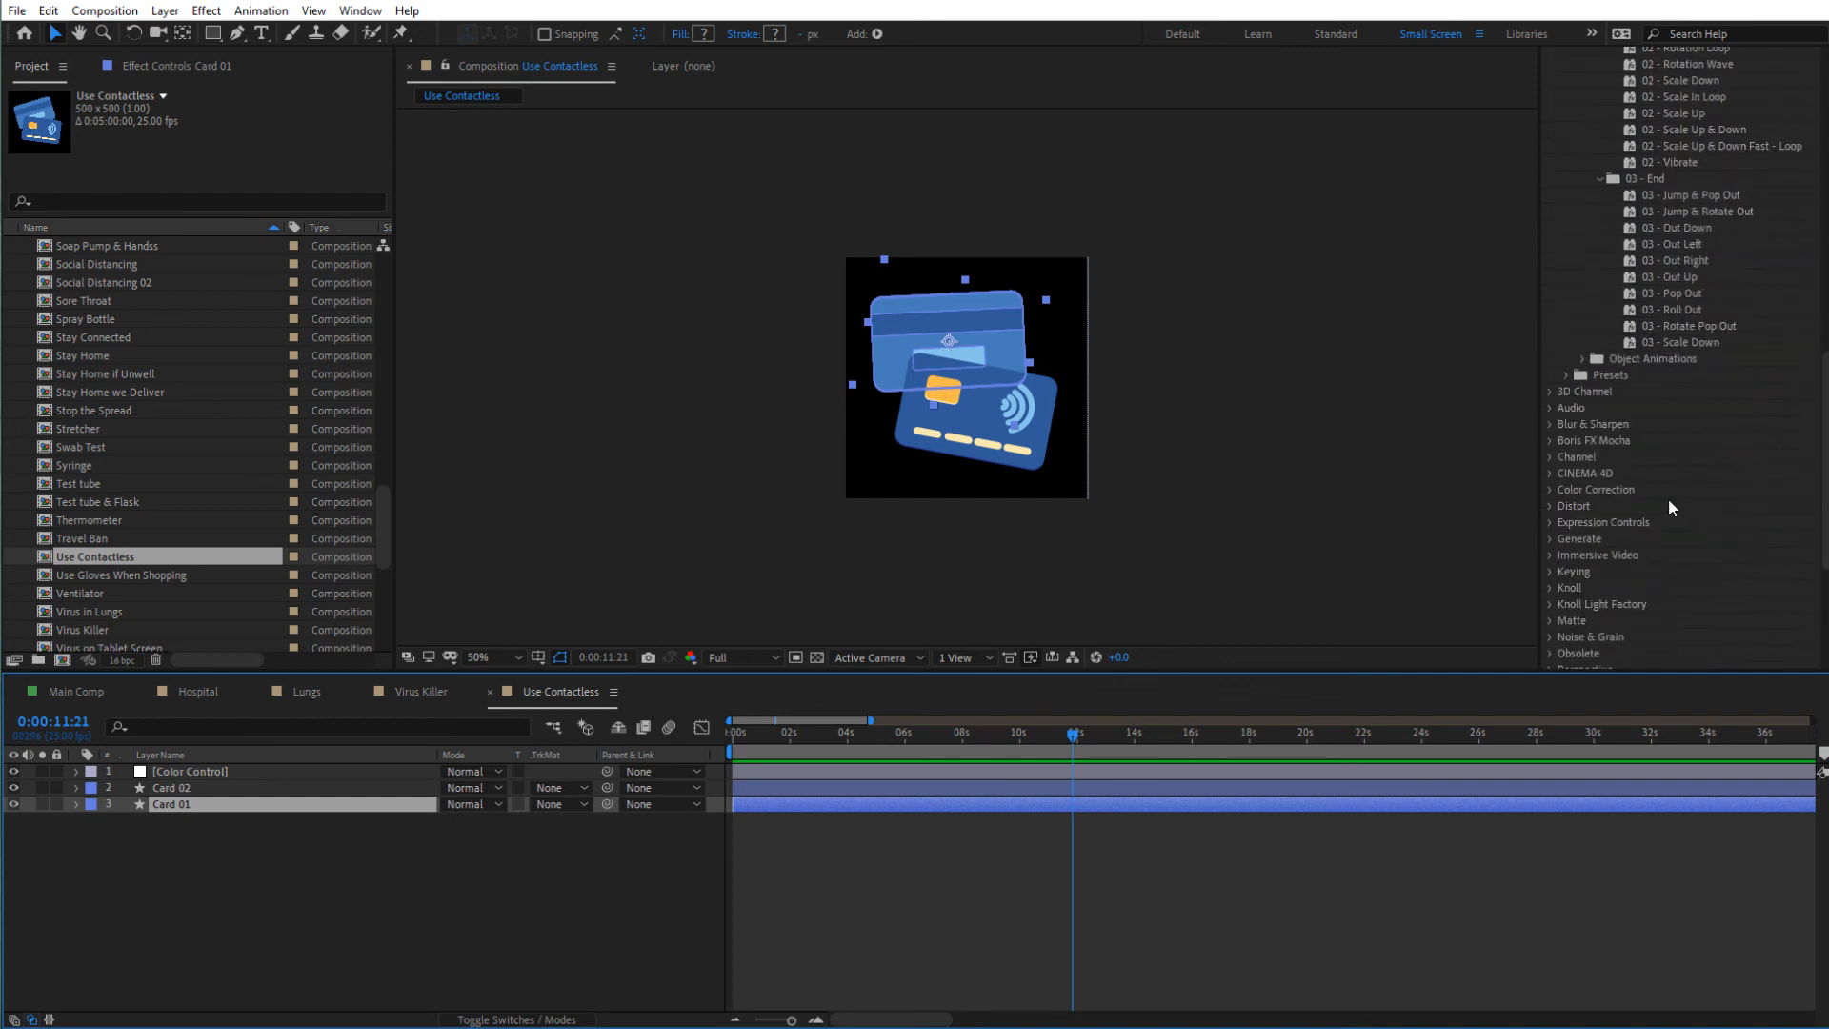
left_click(1694, 356)
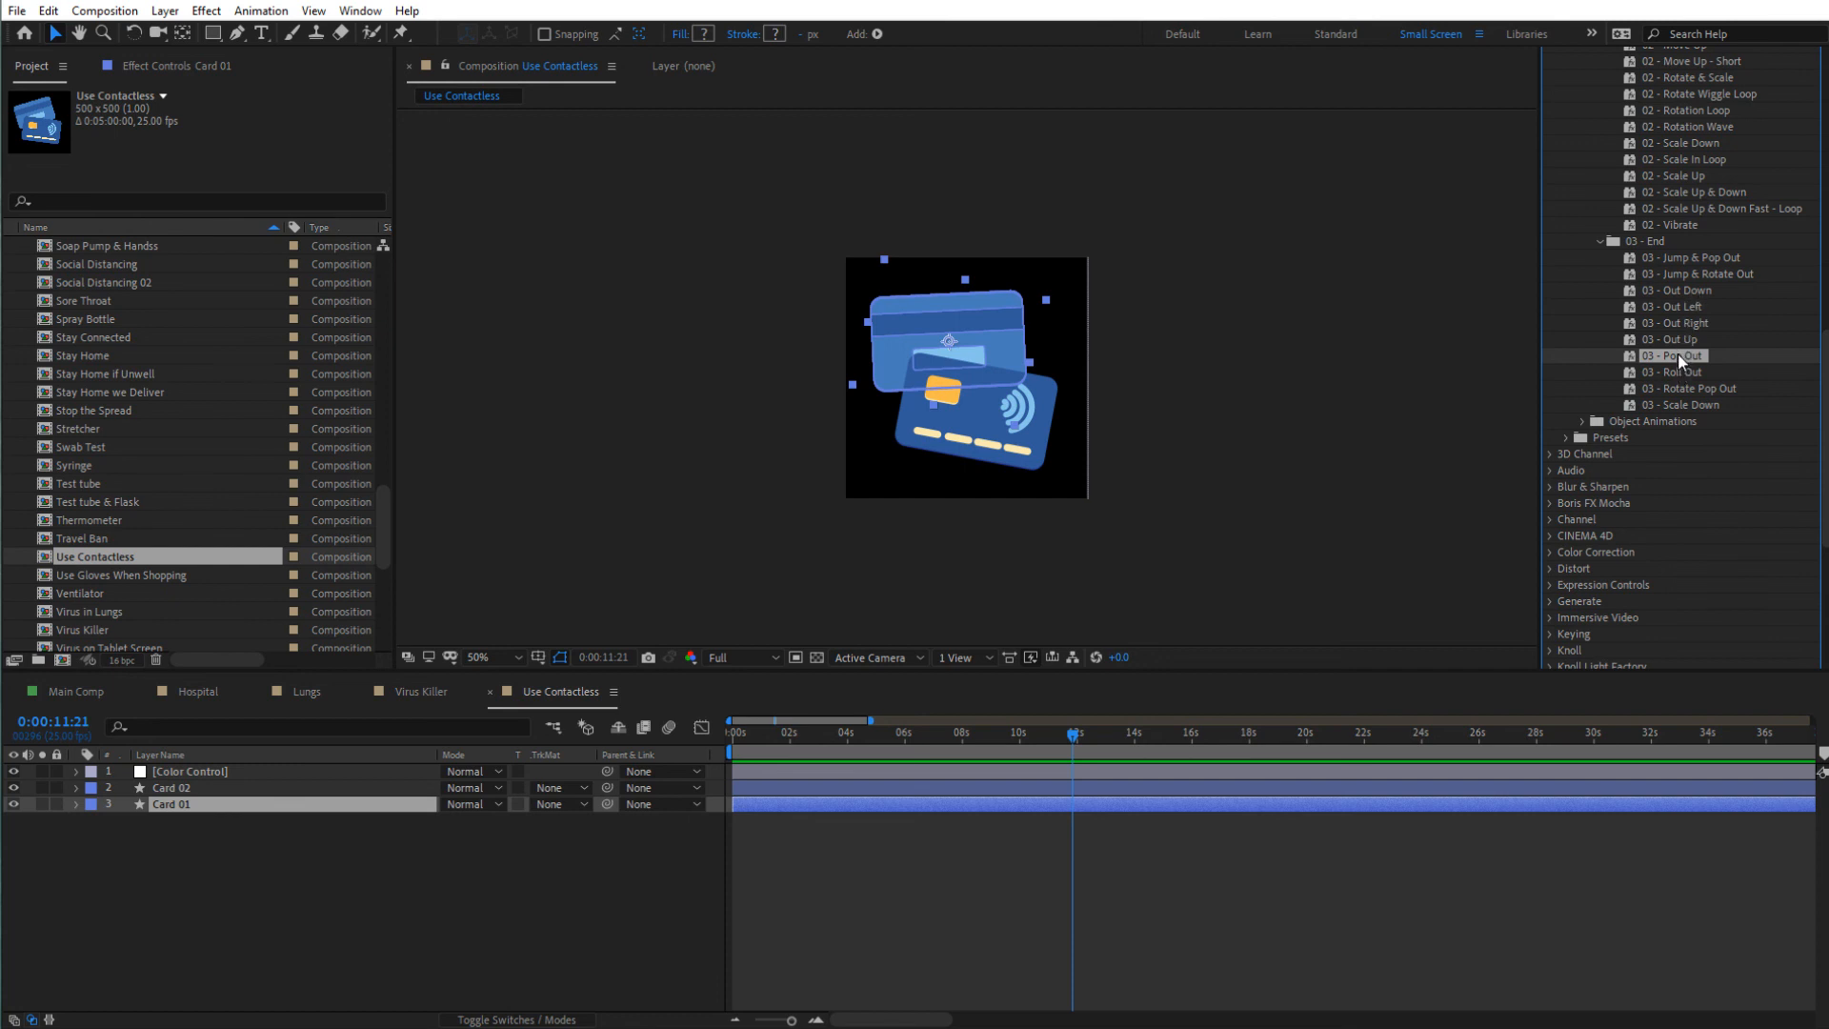
double_click(1678, 355)
left_click_drag(1076, 742, 1082, 738)
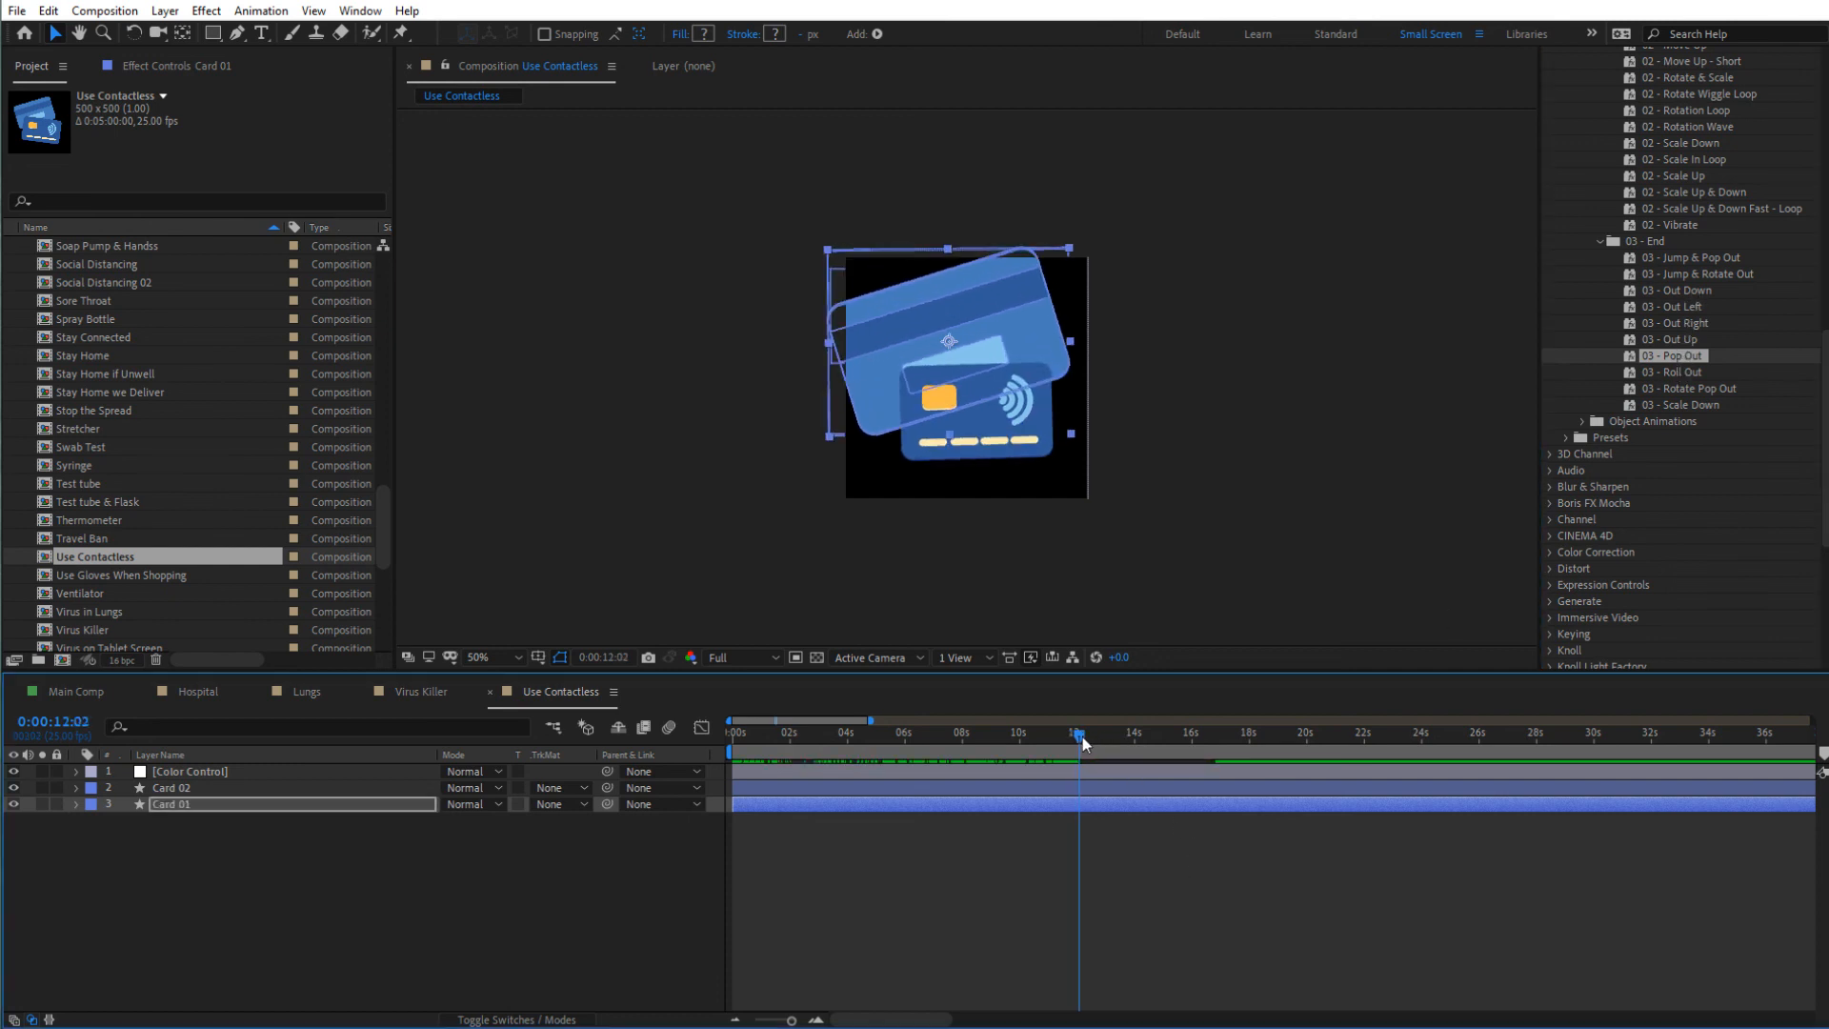
double_click(1670, 358)
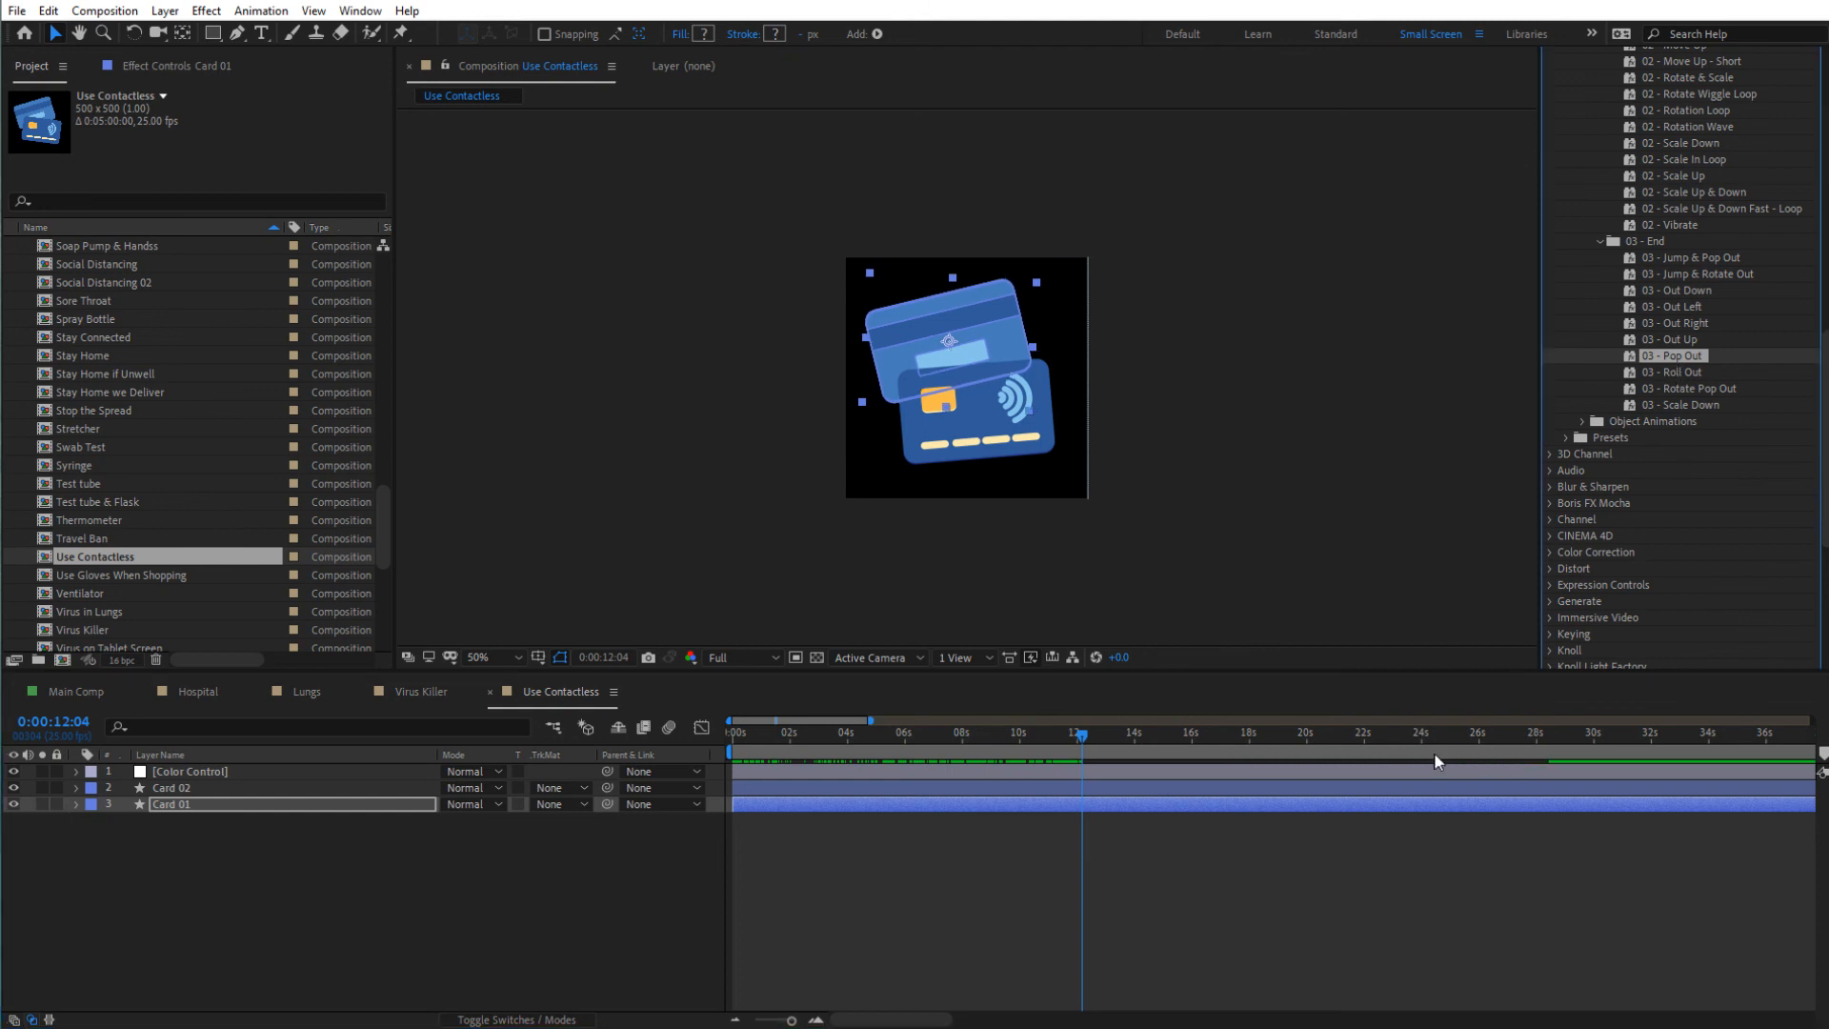
- Reveal the keyframed properties of the Card 02 and Card 01 layers
left_click(1088, 787)
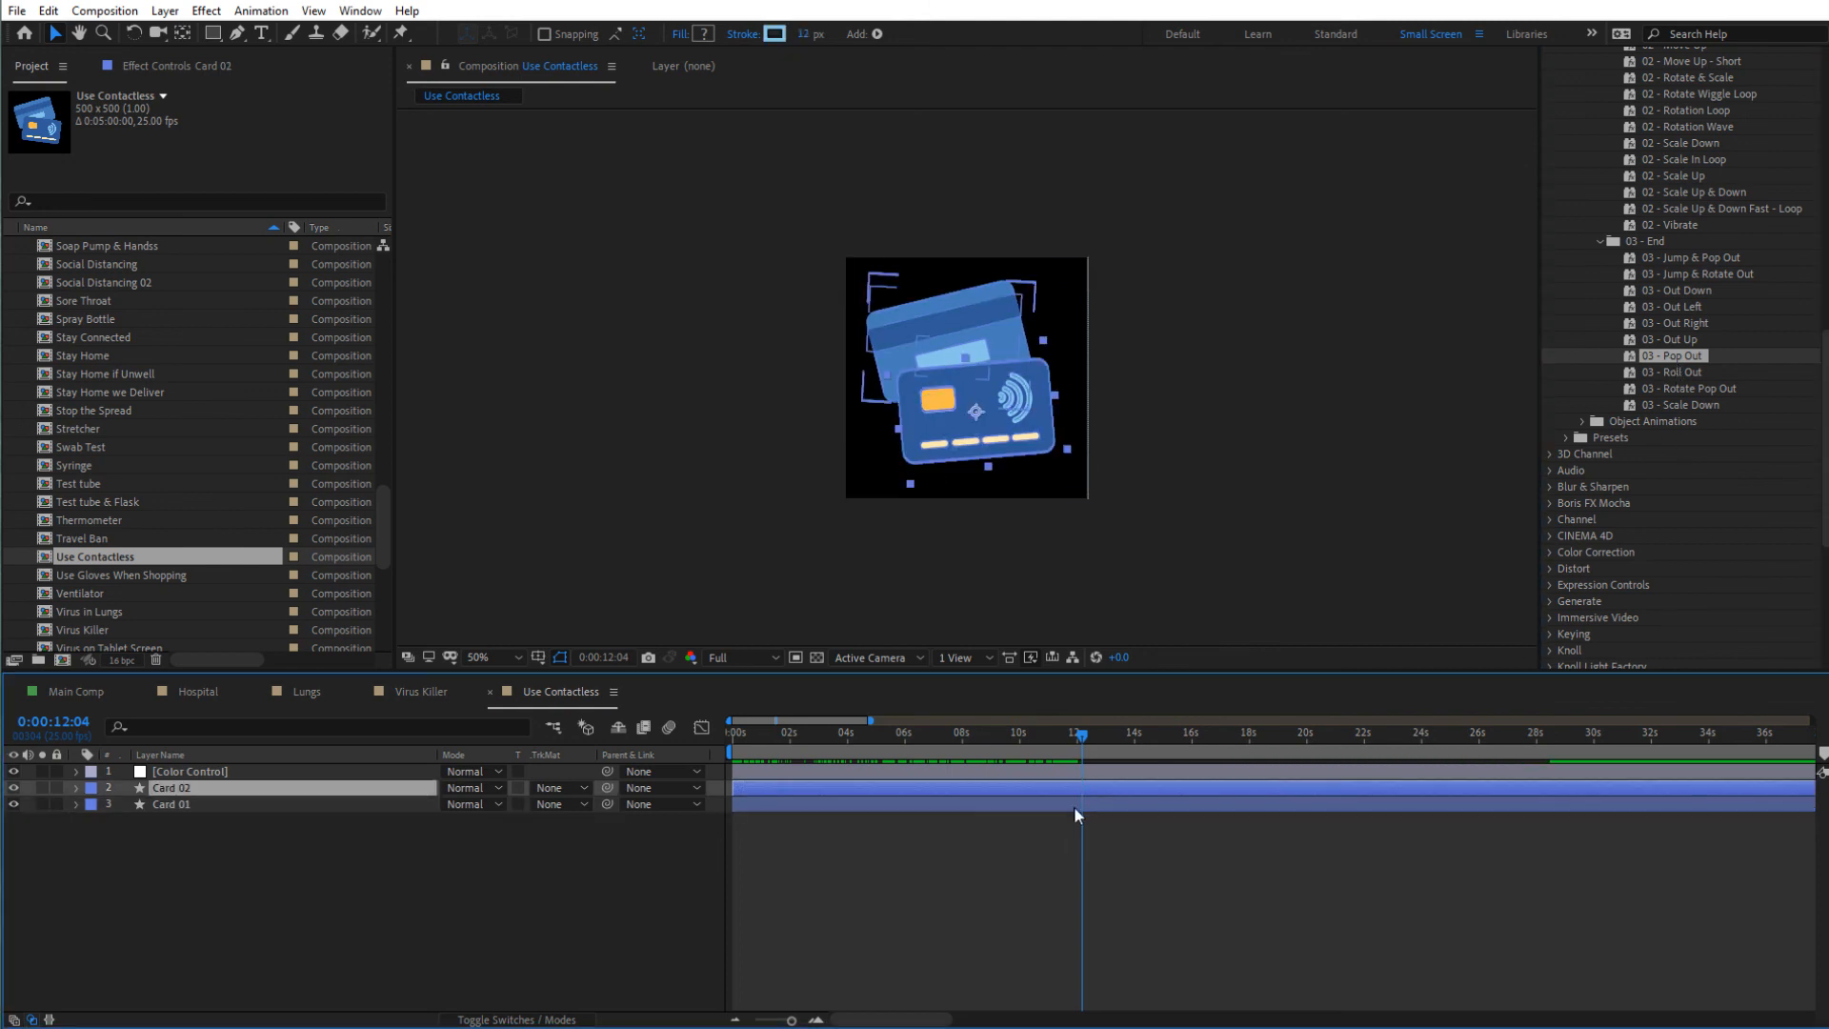
key("u")
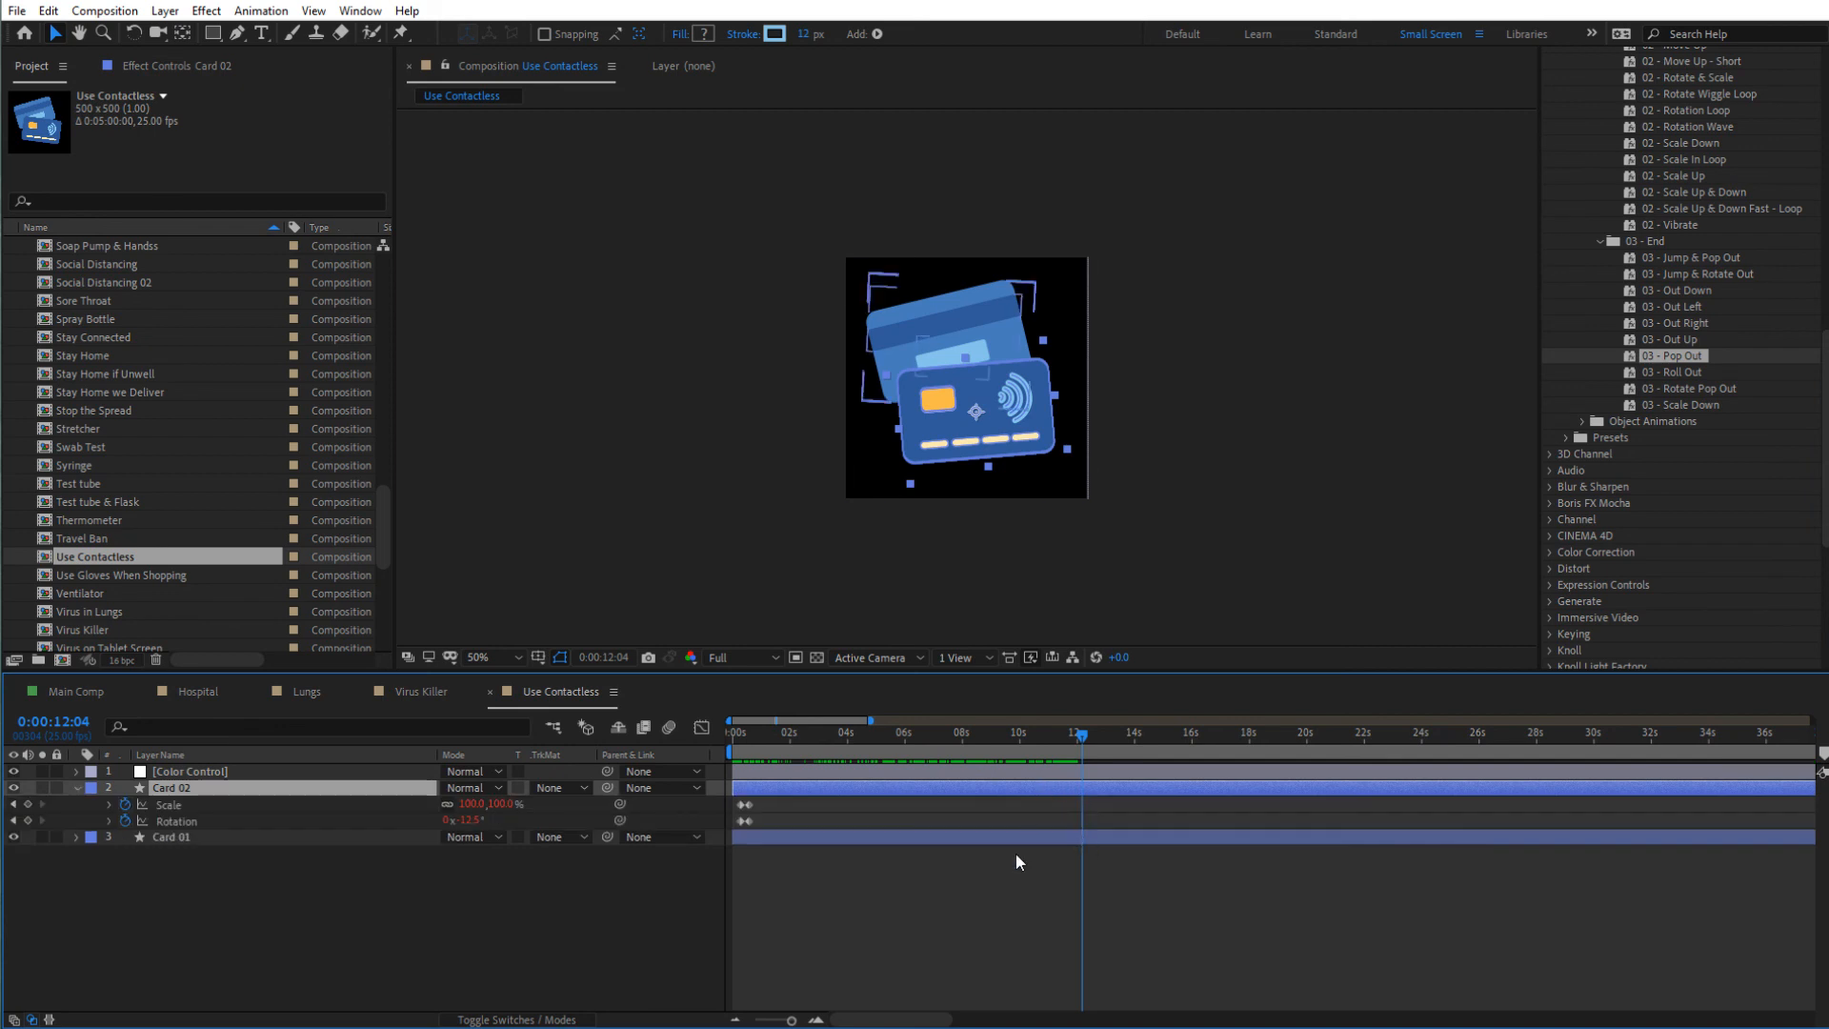
left_click(1074, 837)
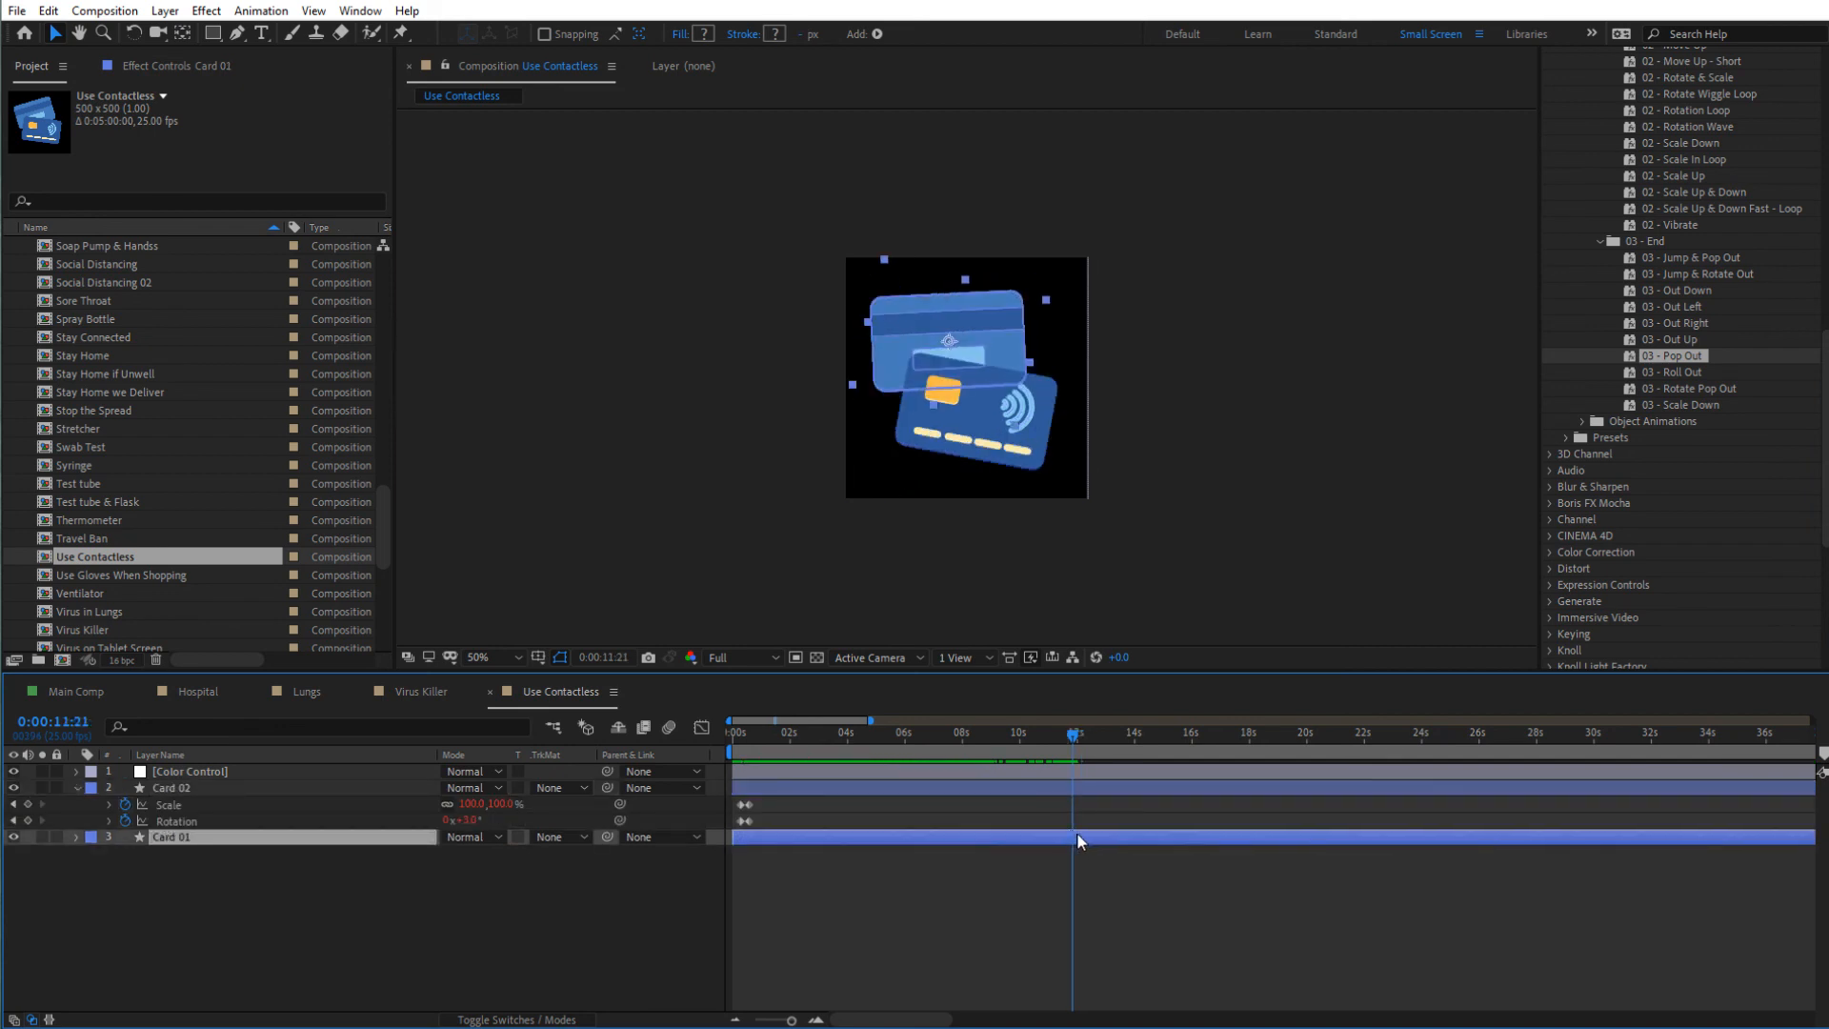
left_click(1063, 785)
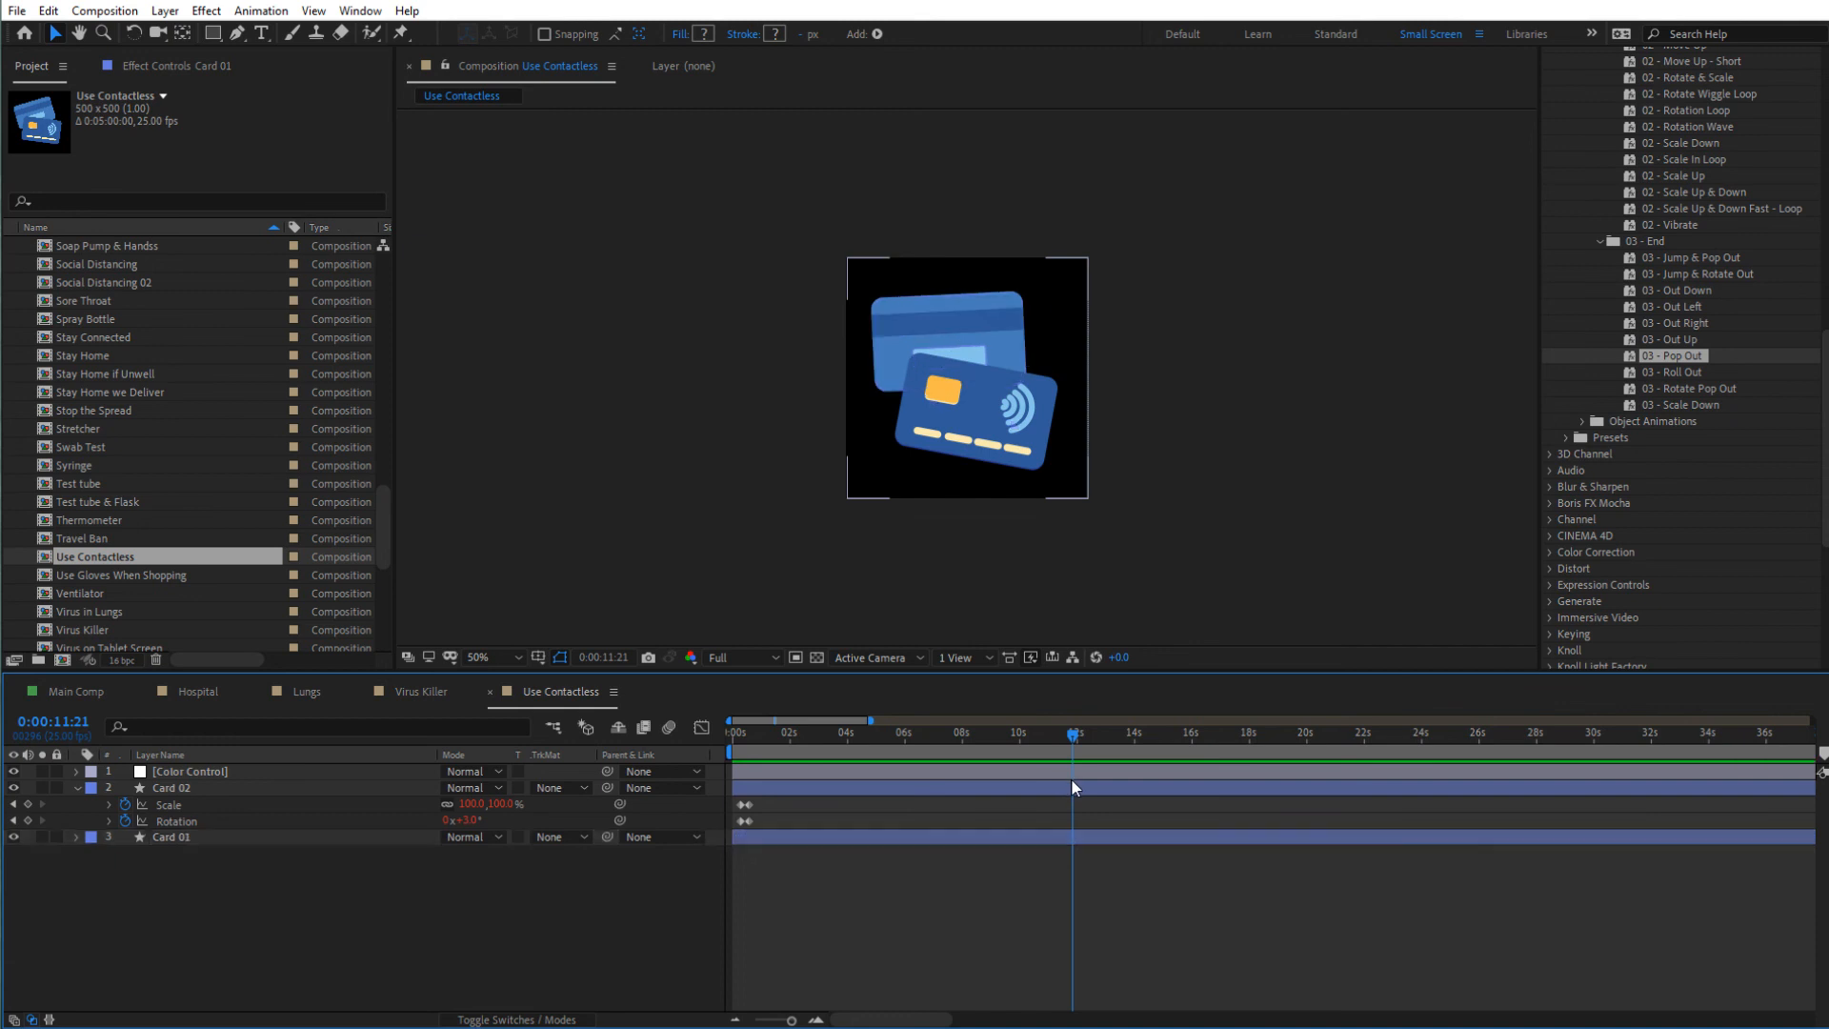
left_click(1074, 836)
key("u")
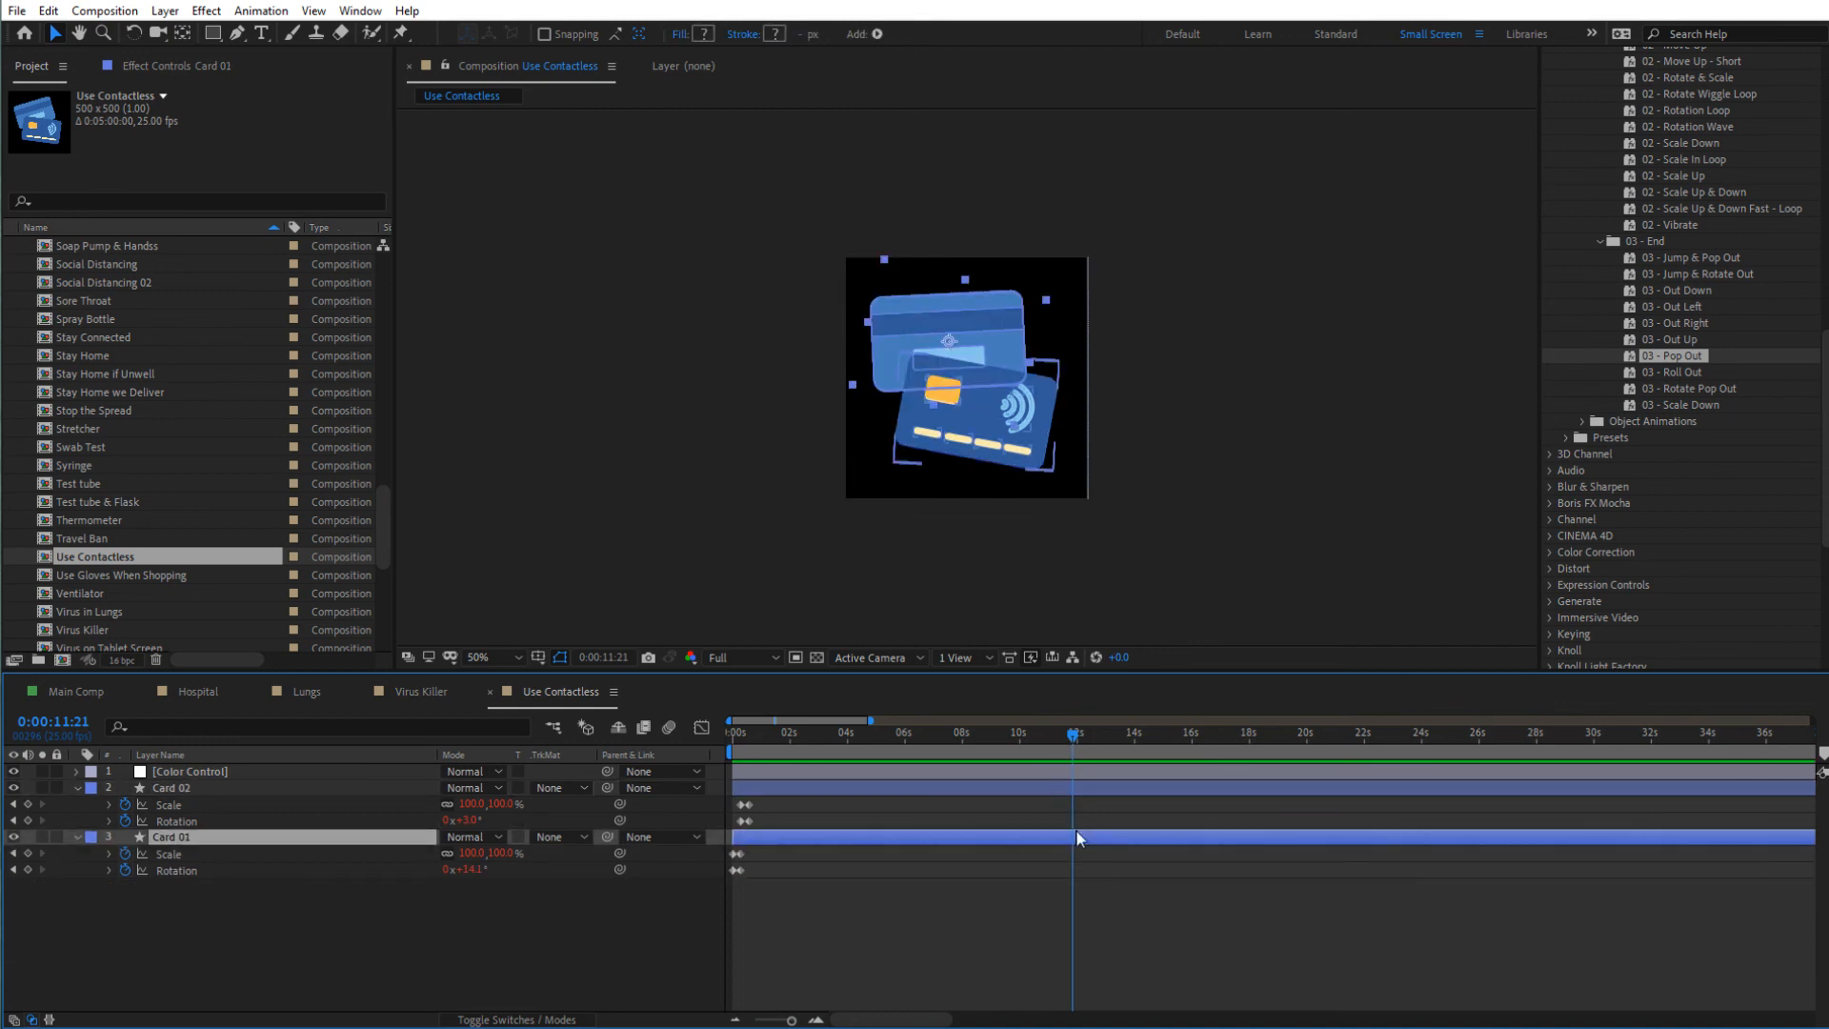
- Examine the expressions on the Card 02 layer and return to the keyframed properties of both cards
left_click(1069, 788)
key("e")
key("e")
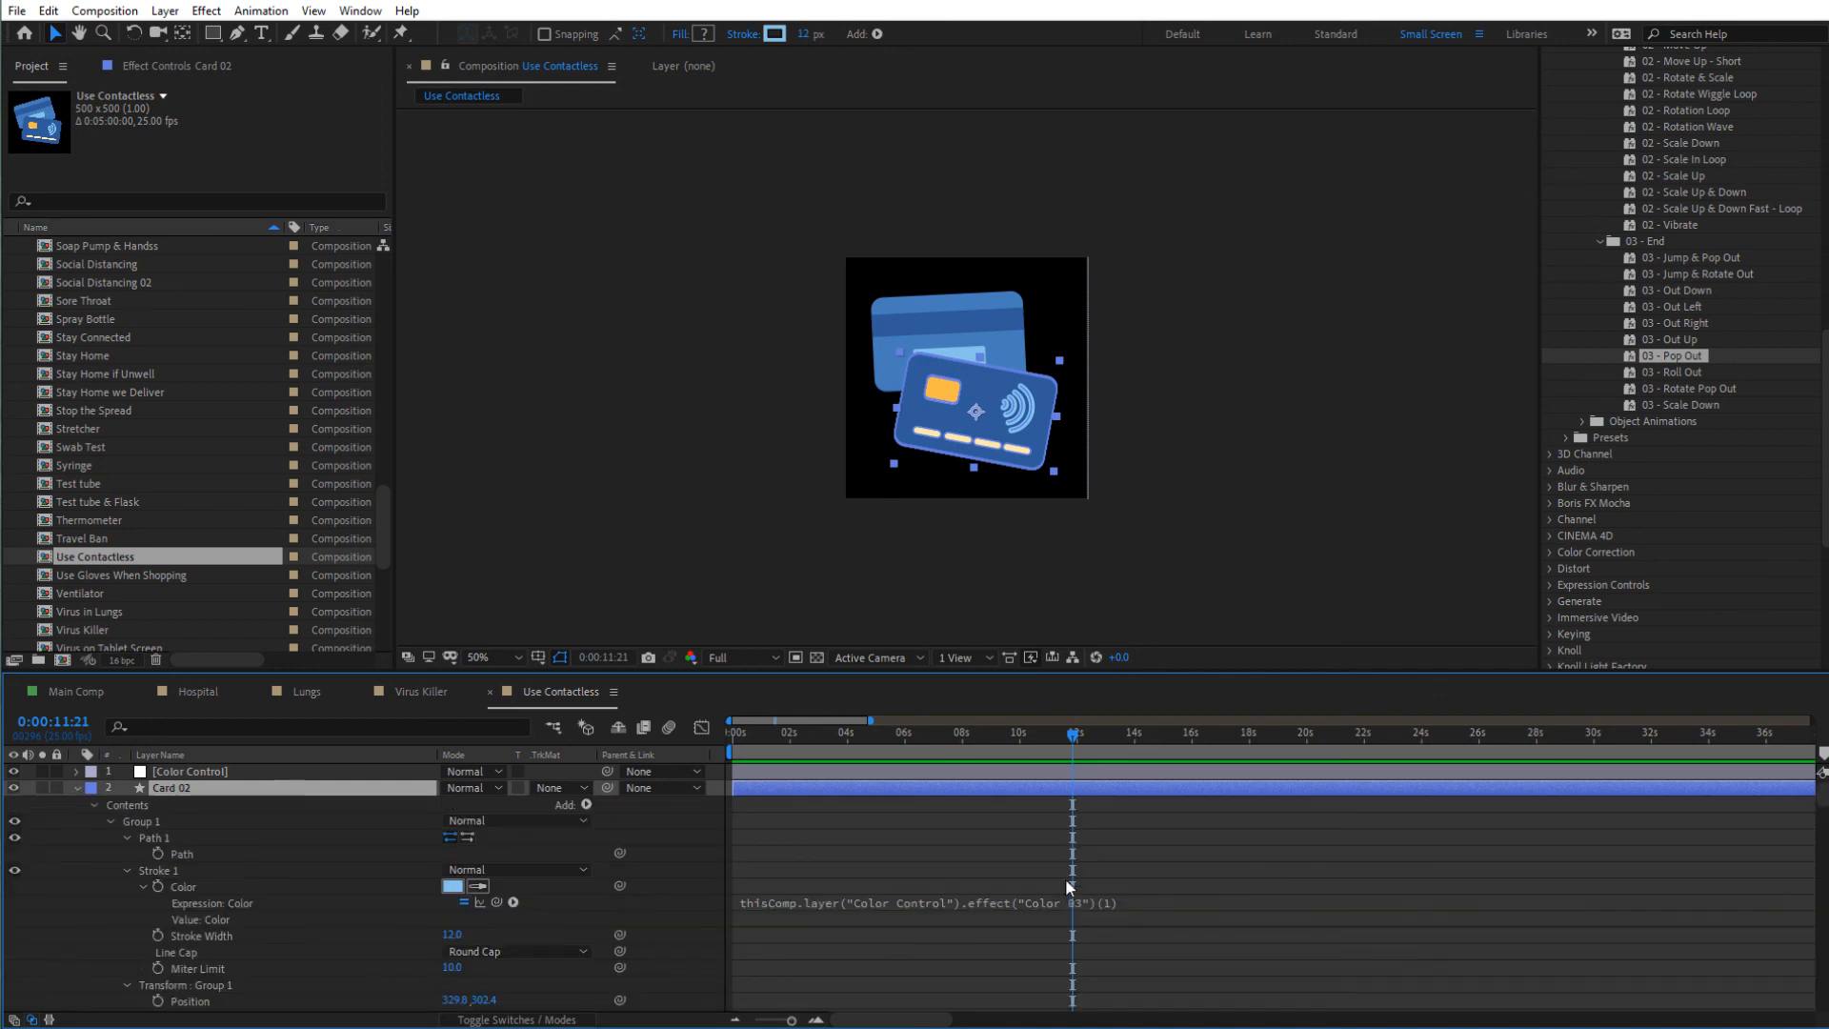
key("u")
key("u")
left_click(1070, 840)
key("u")
key("u")
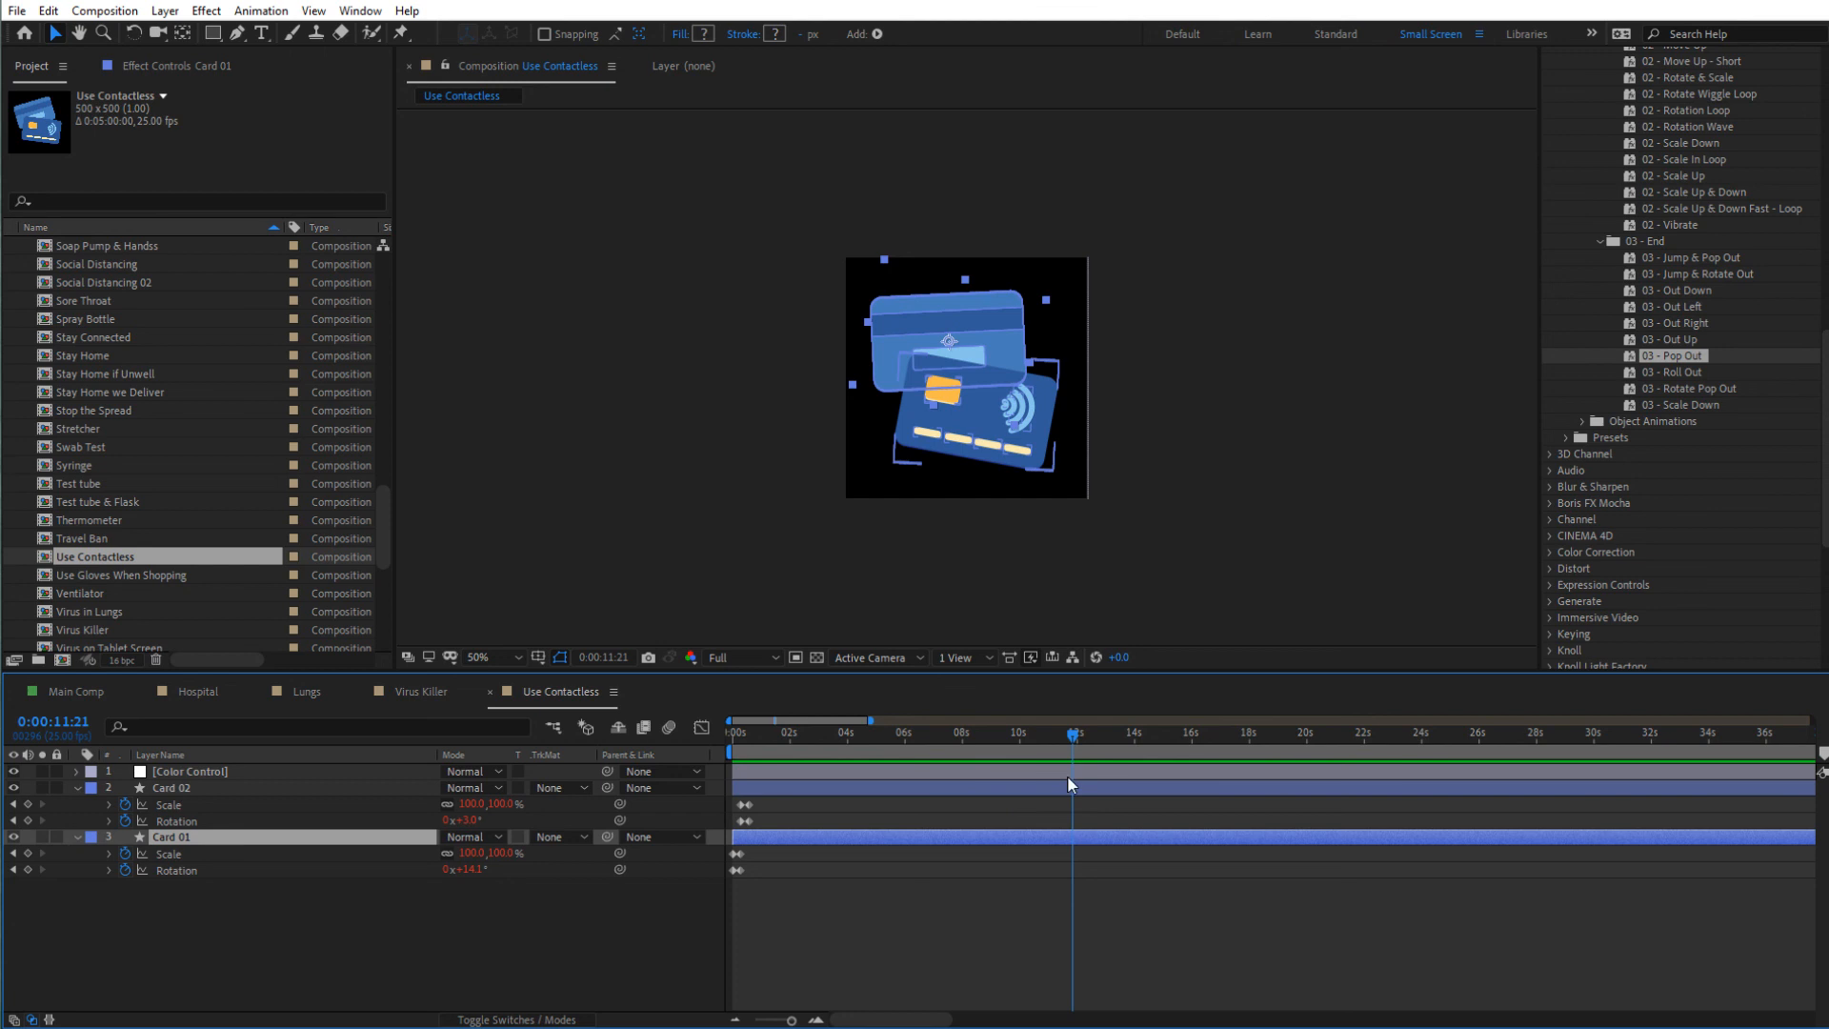
- Apply the 03 - Pop Out preset to Card 01 at 0:00:02:14 and to Card 02 at 0:00:02:17, and preview the cards
left_click_drag(1072, 735, 798, 751)
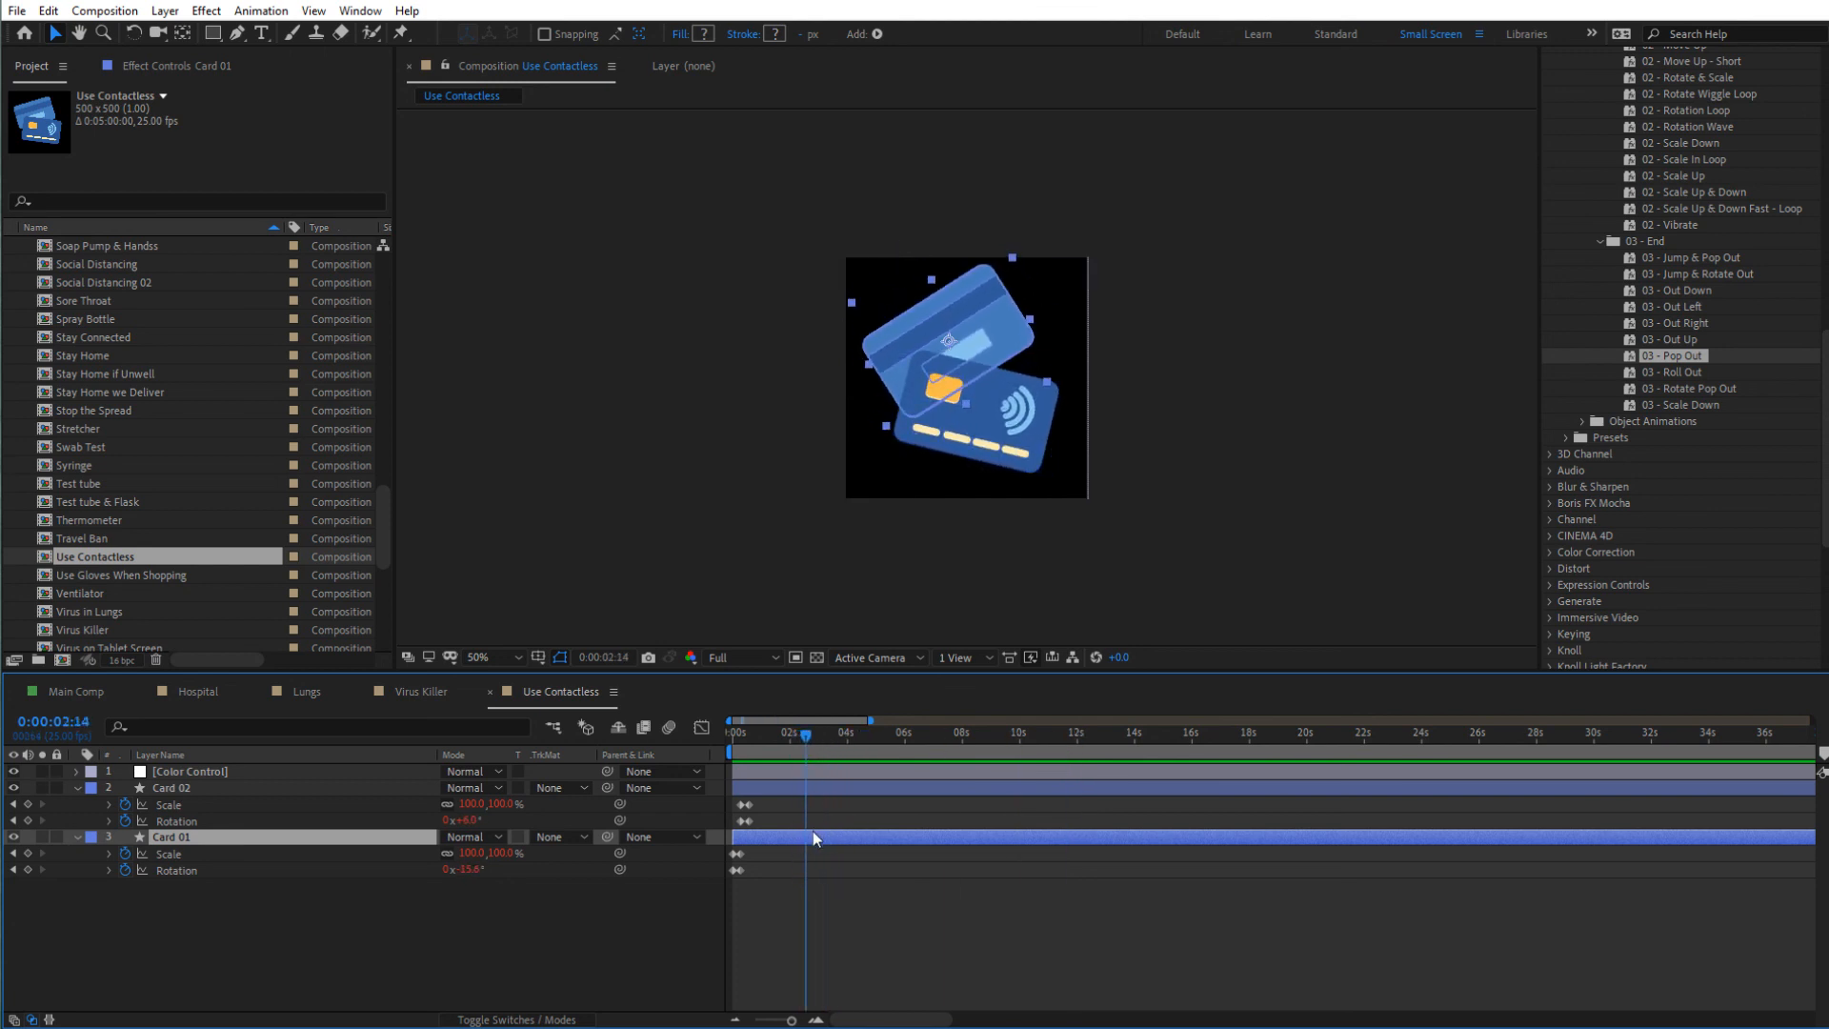
double_click(1665, 358)
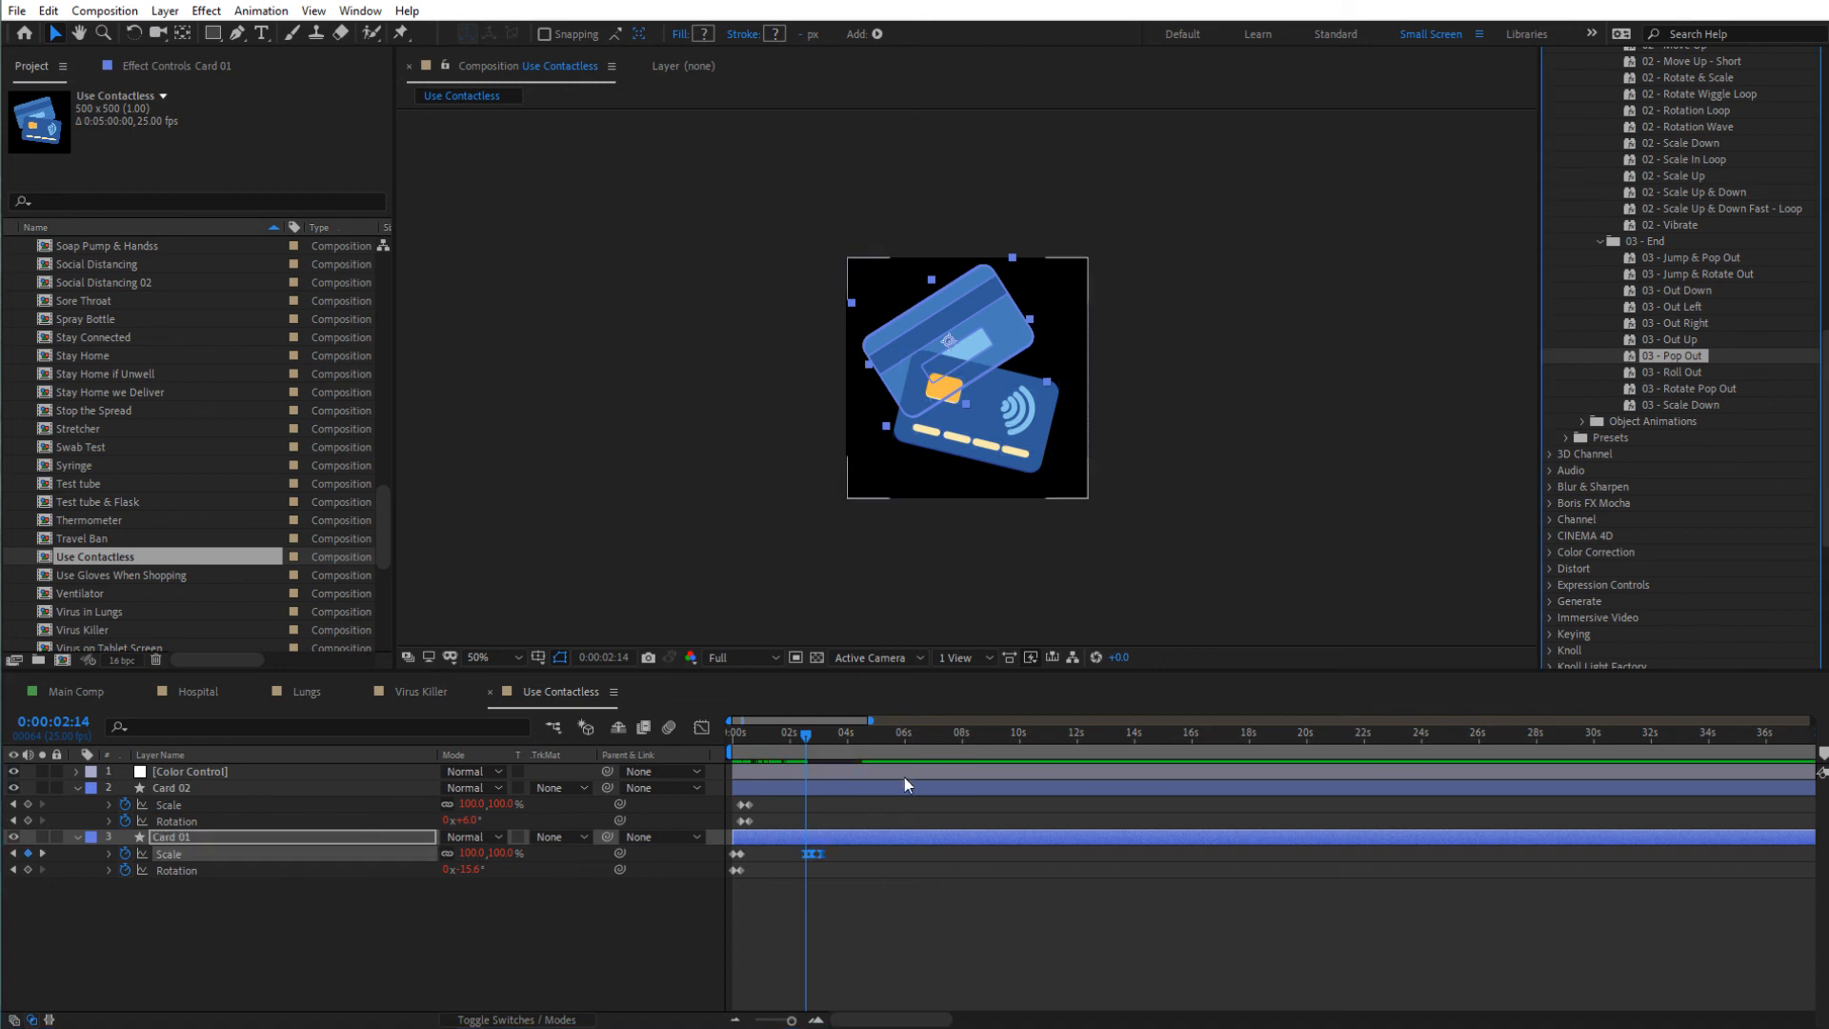
left_click(808, 735)
left_click_drag(807, 738, 811, 738)
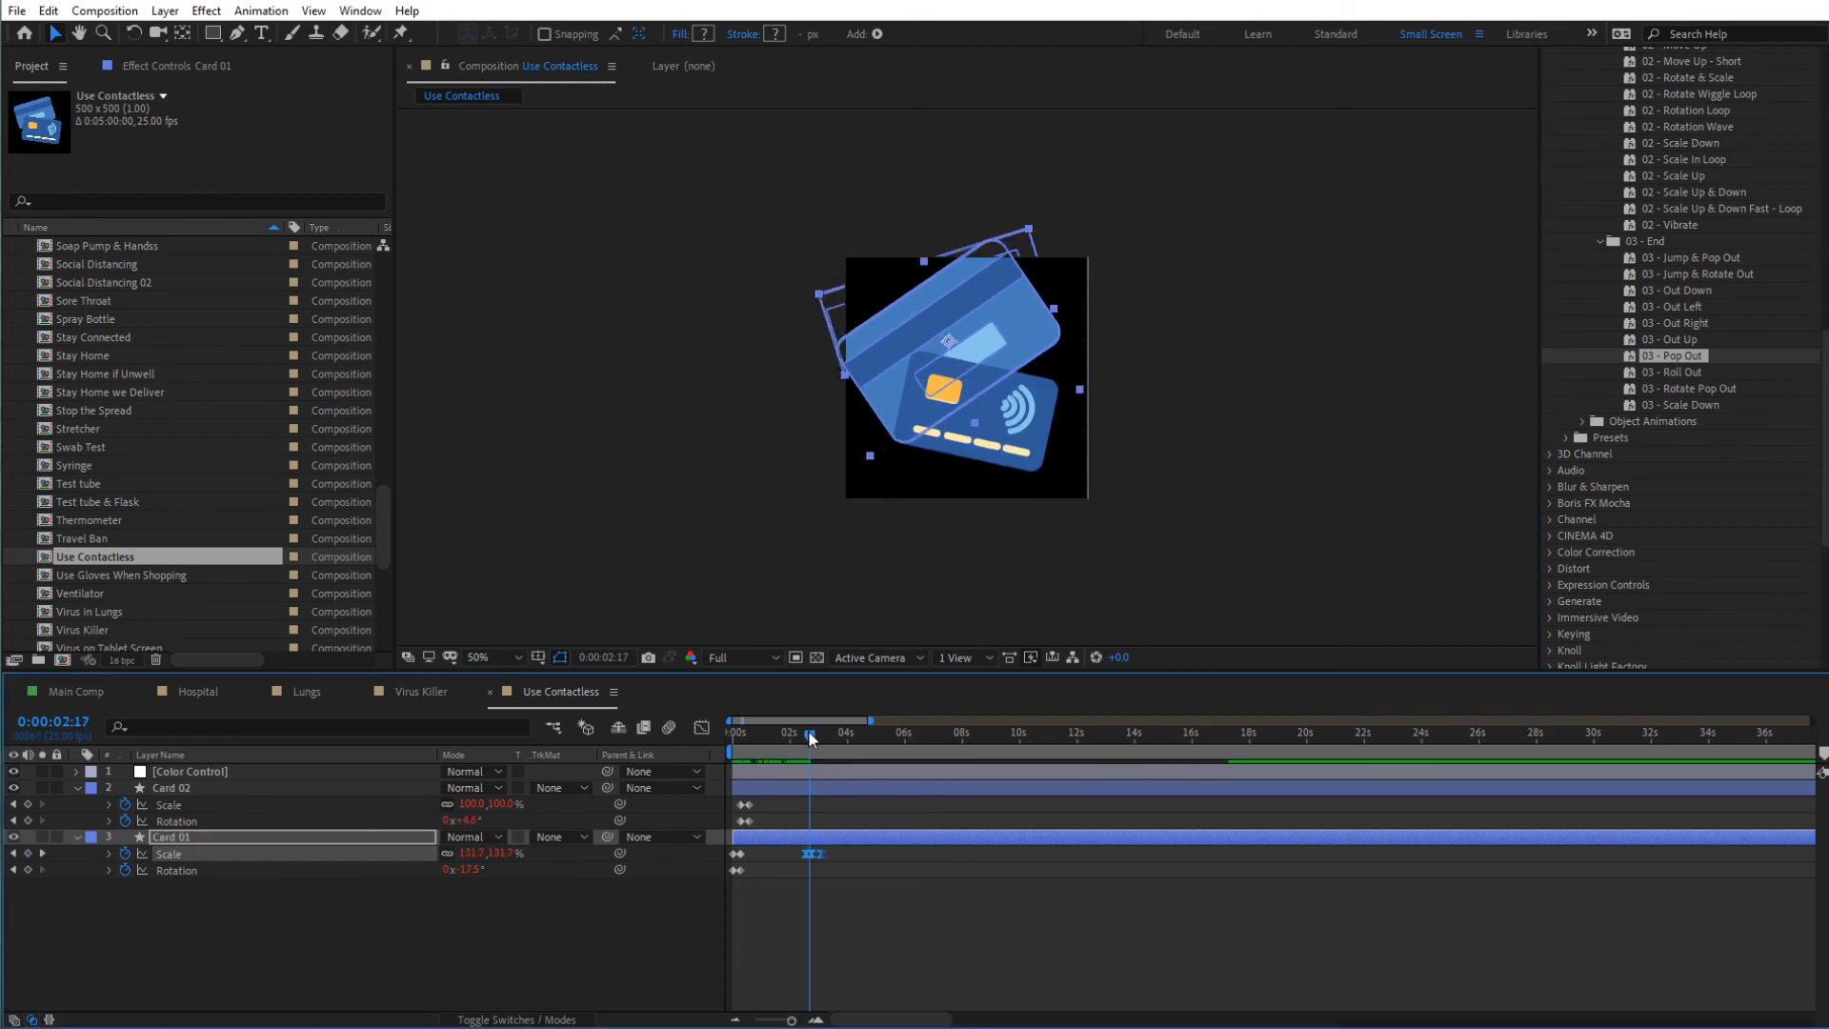
left_click(819, 792)
double_click(1676, 358)
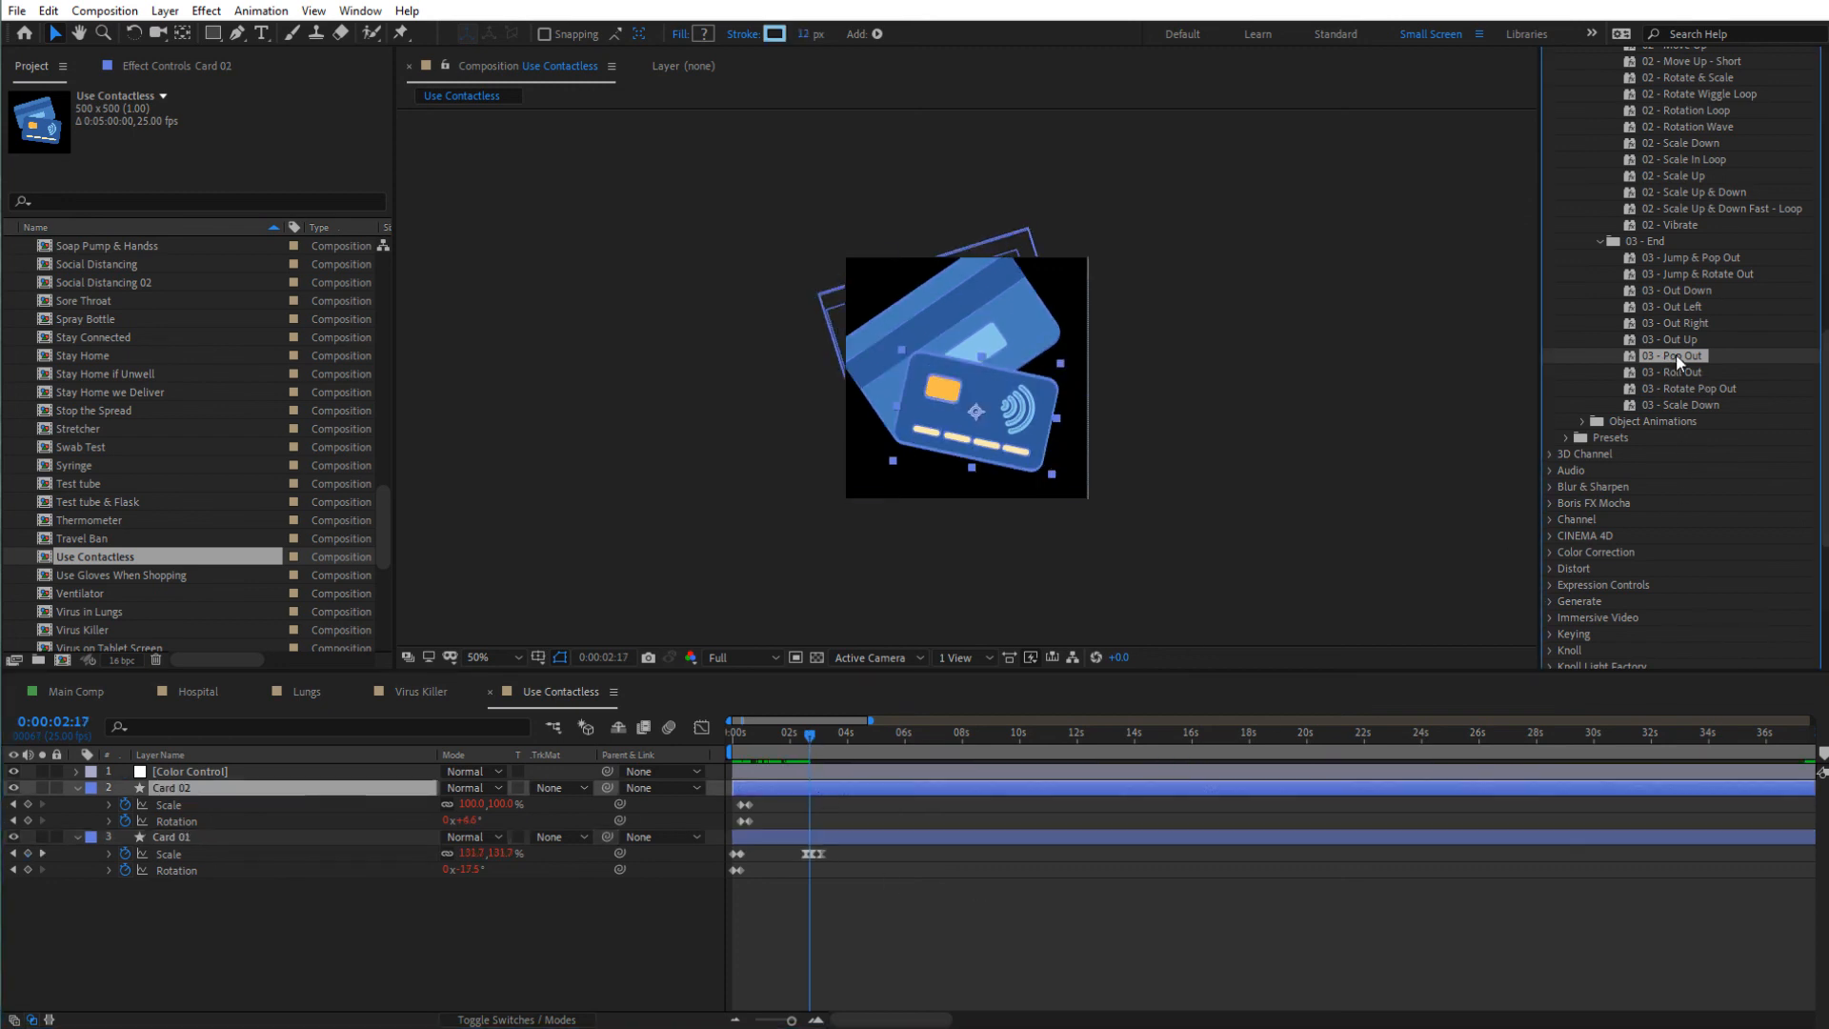
key("space")
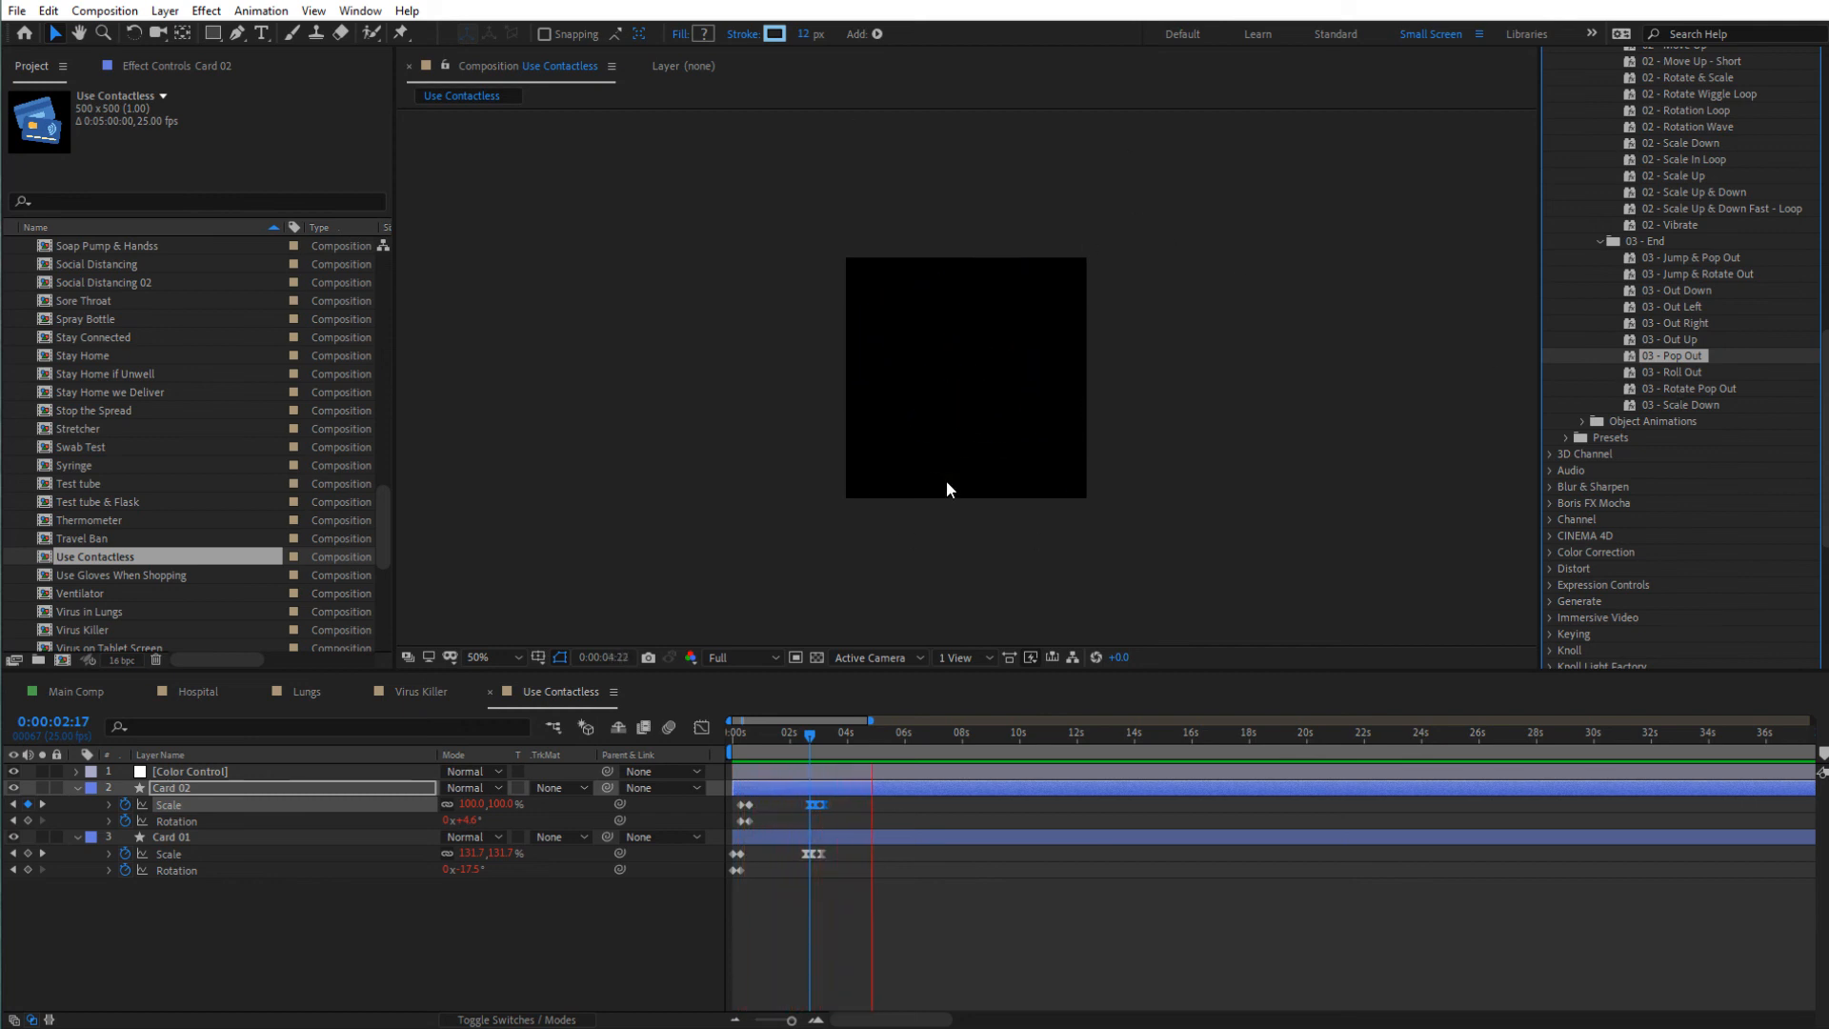
key("space")
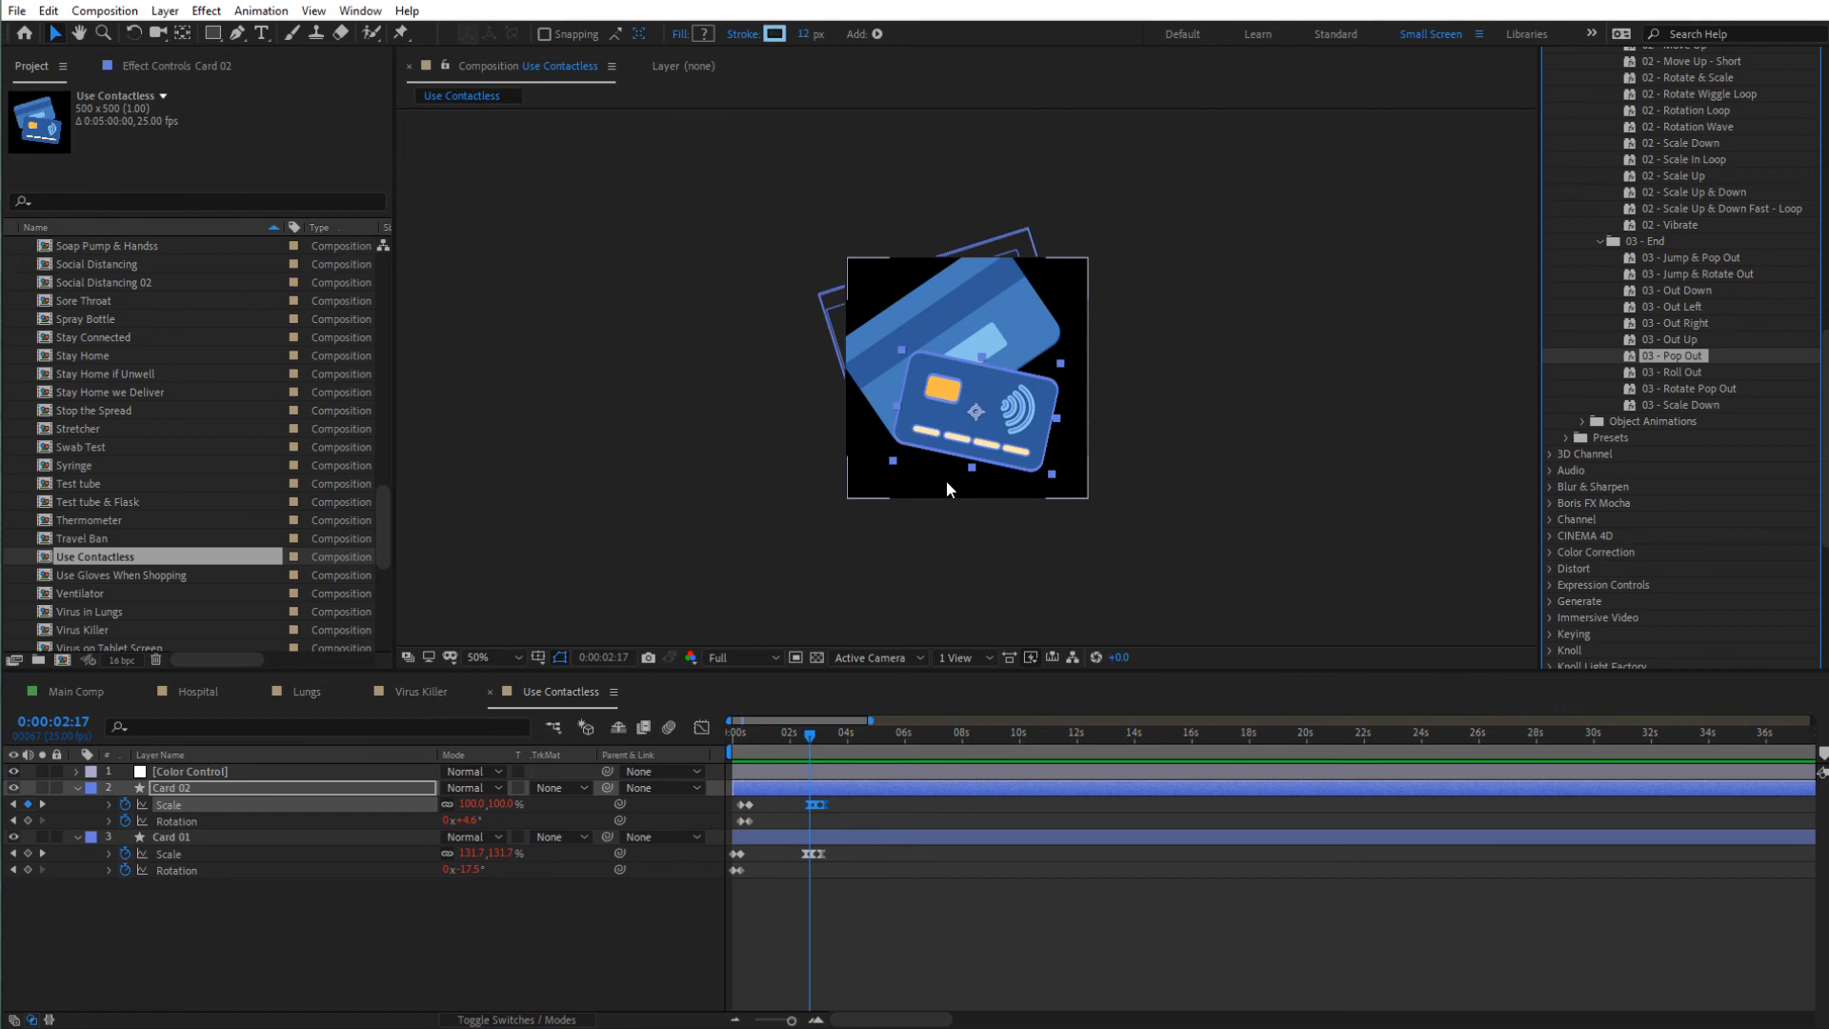
- Add the Use Contactless composition to Main Comp beside the hospital, opposite the virus icon, and preview it
left_click(91, 699)
left_click_drag(106, 564, 1247, 376)
key("space")
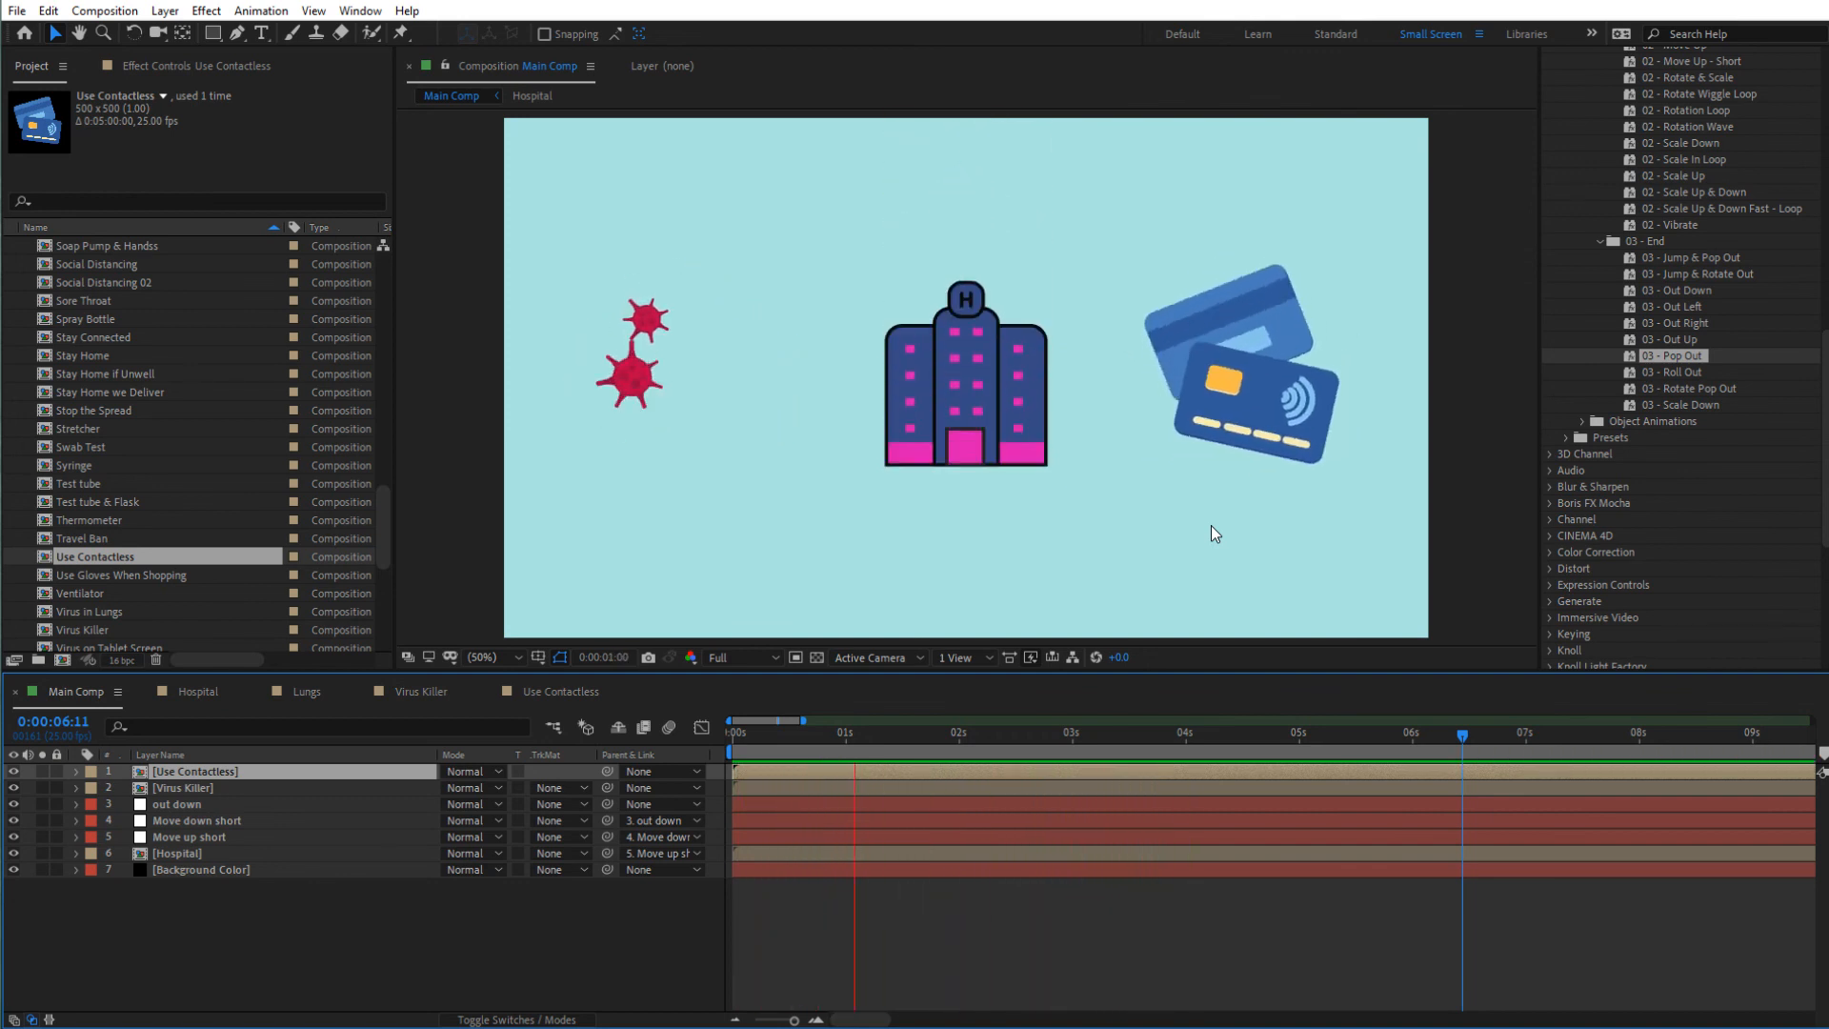
- Move the current time to 0:00:02:21 and enable Collapse Transformations for the Use Contactless layer
left_click_drag(816, 752, 1053, 785)
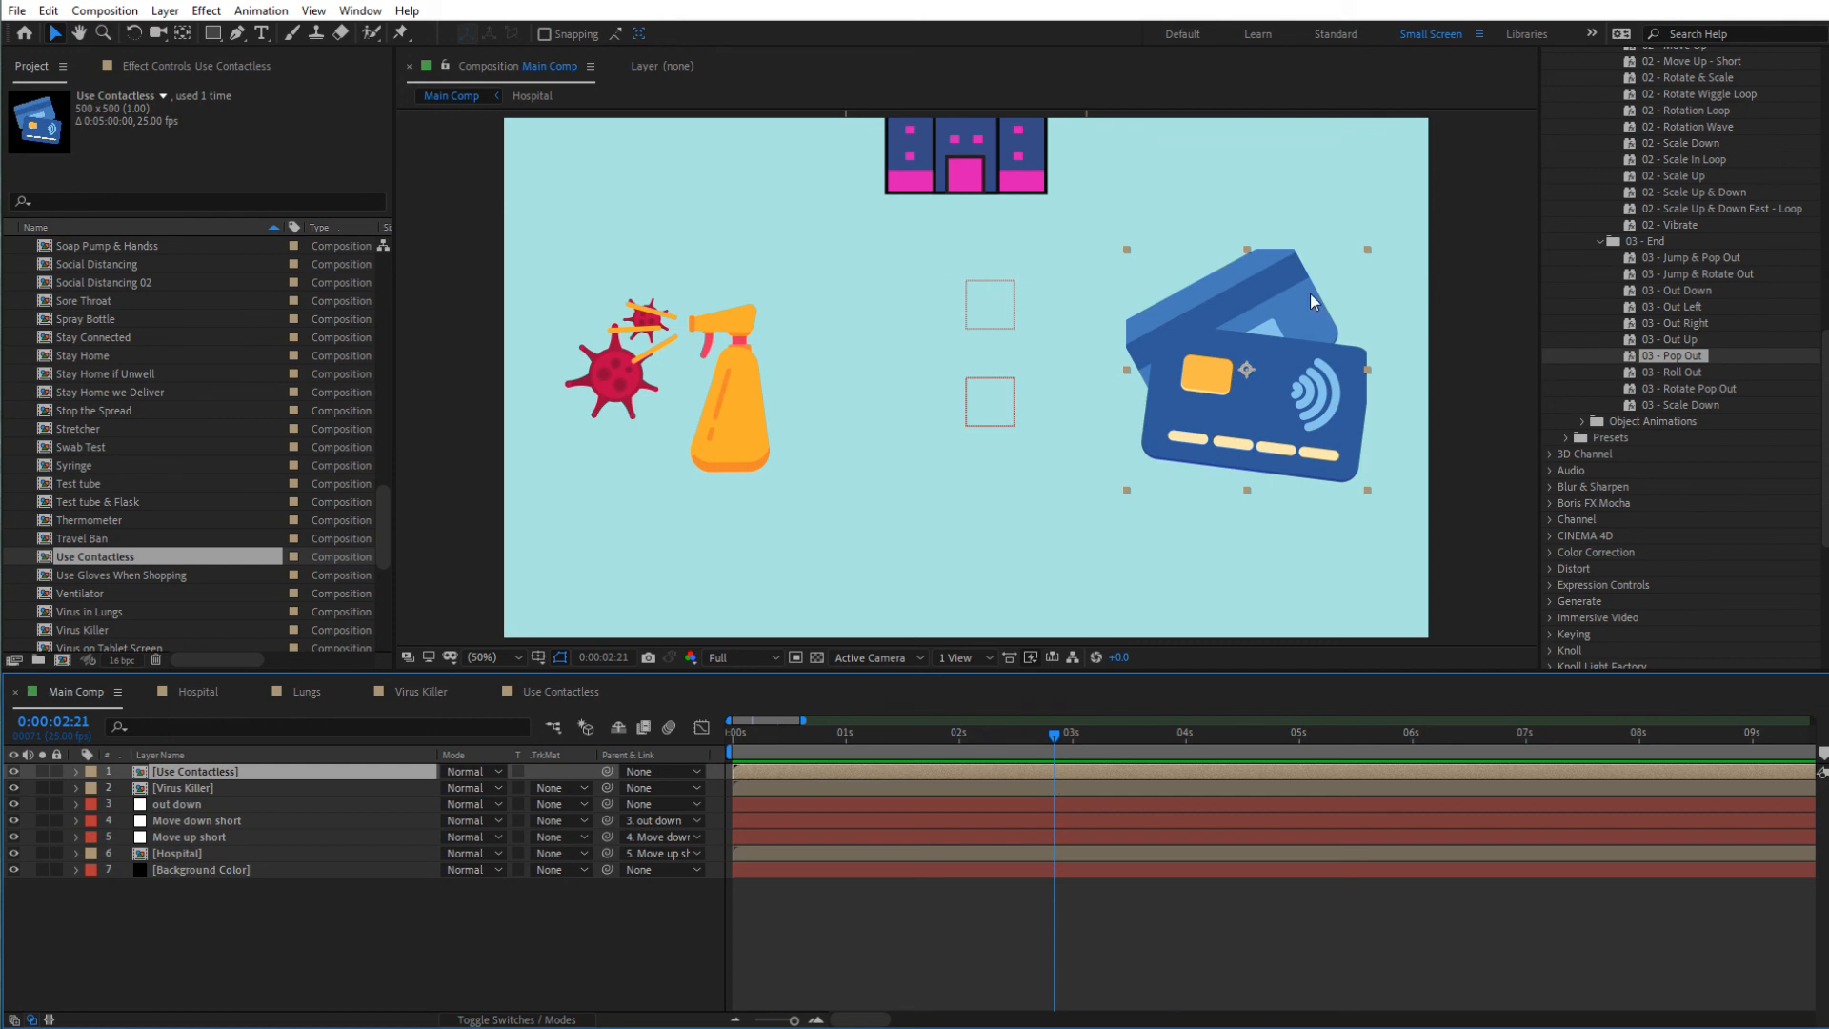
left_click(553, 1020)
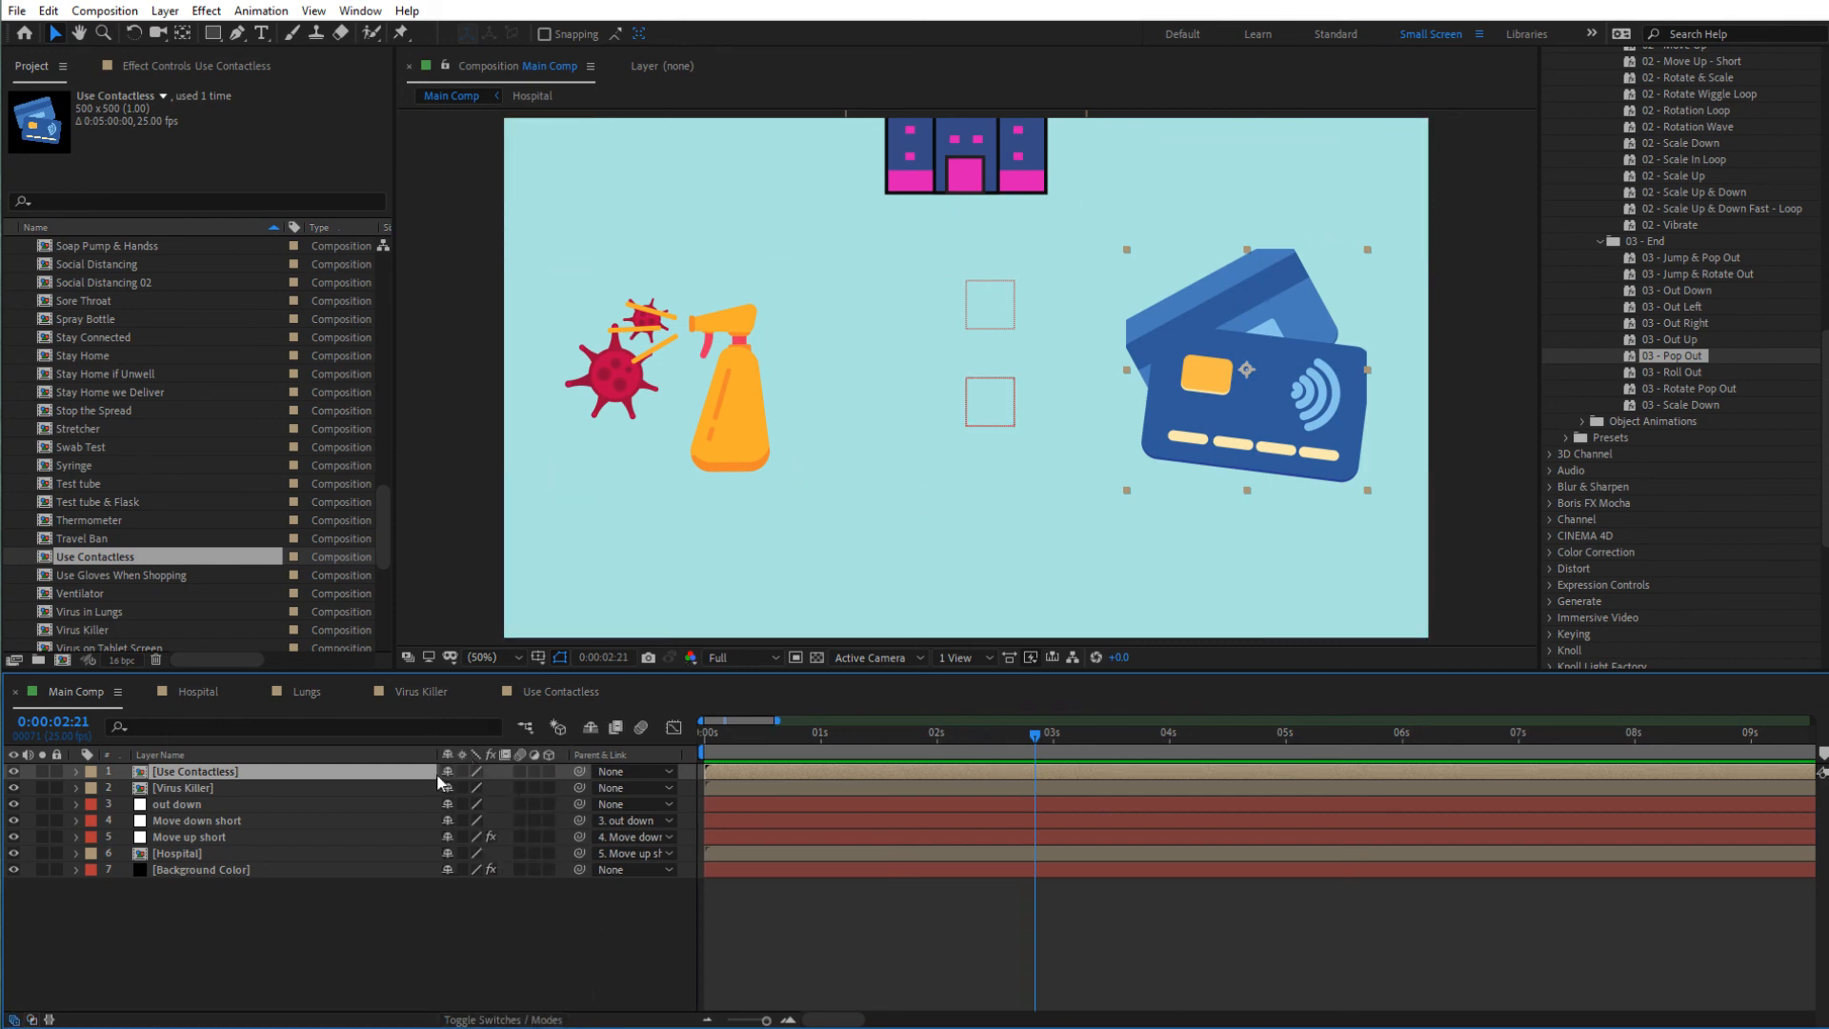
left_click(463, 770)
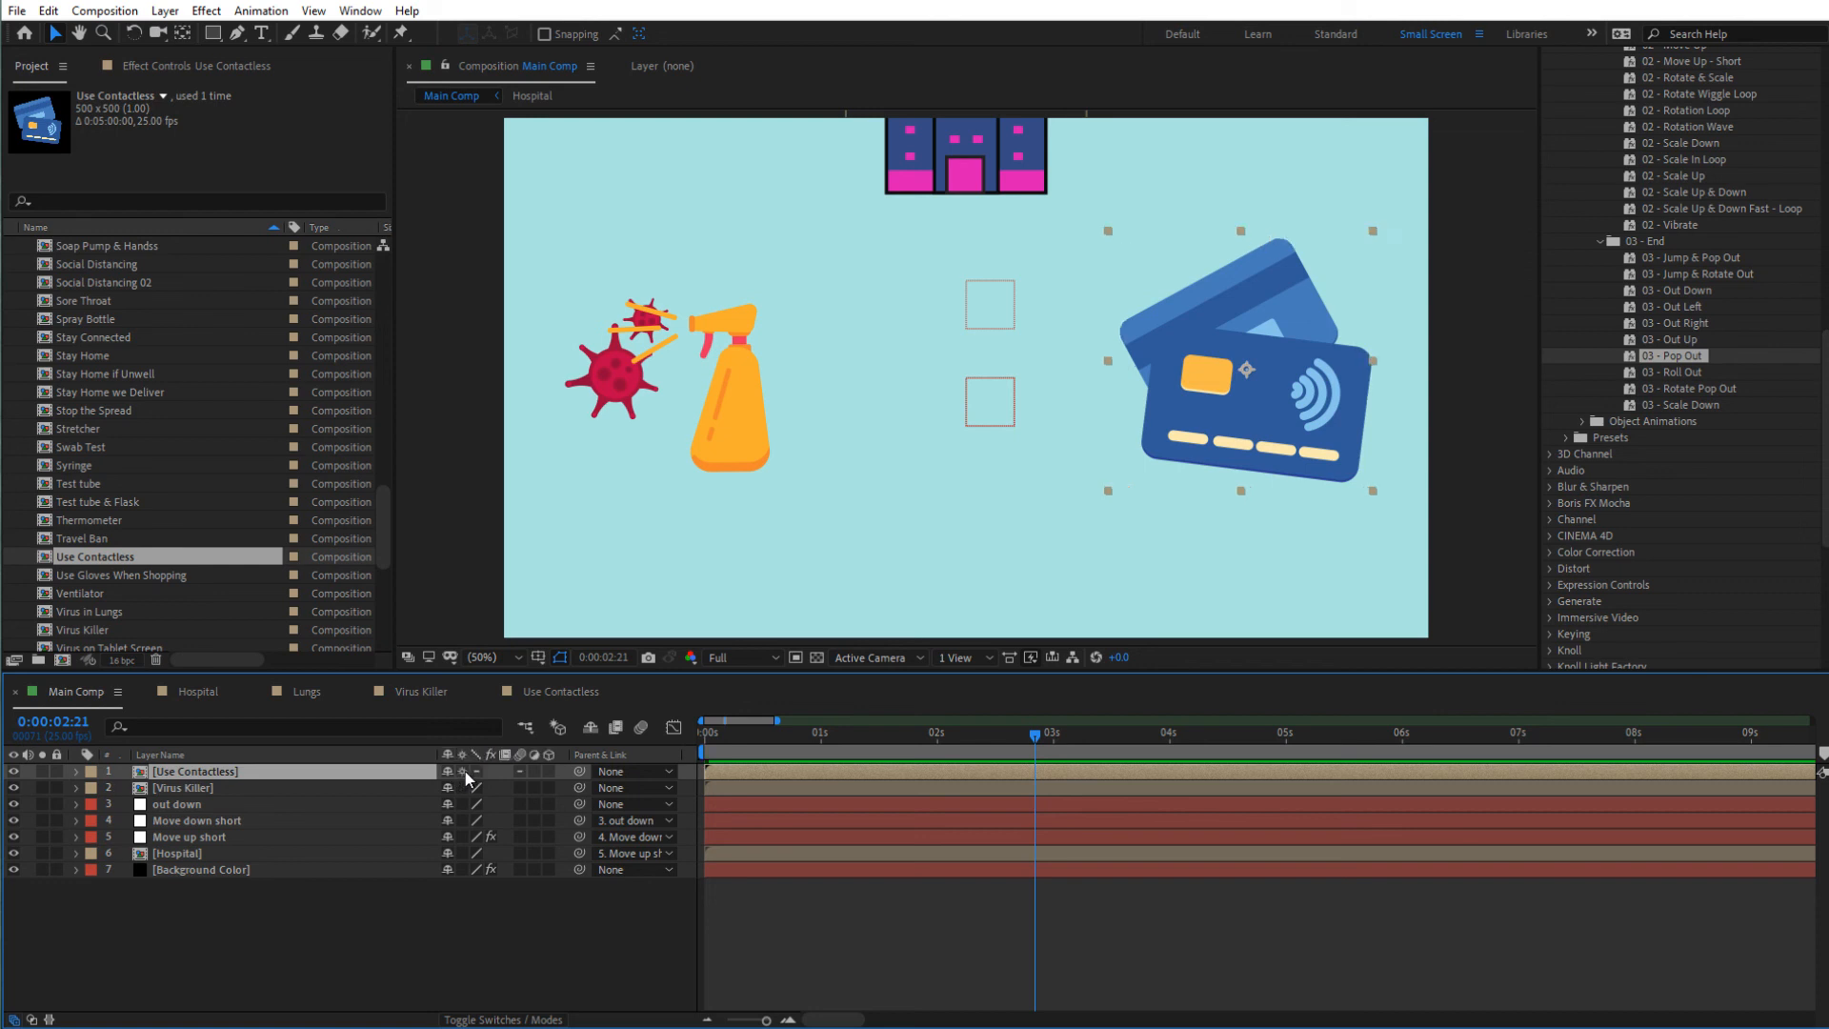